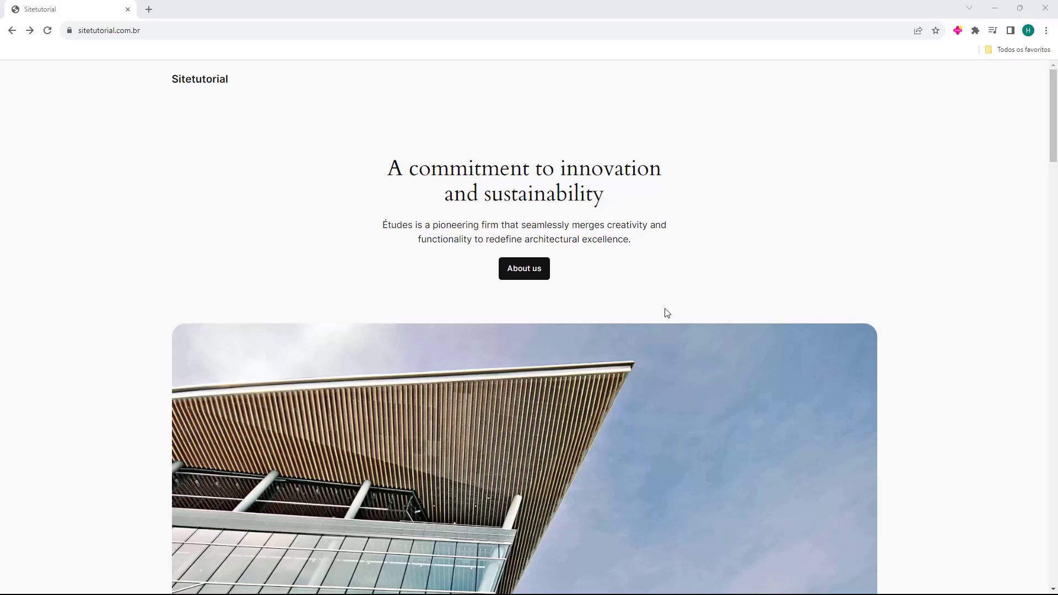
Open the site's WordPress admin login page at sitetutorial.com.br/wp-admin.
scroll(678, 203, down, 15)
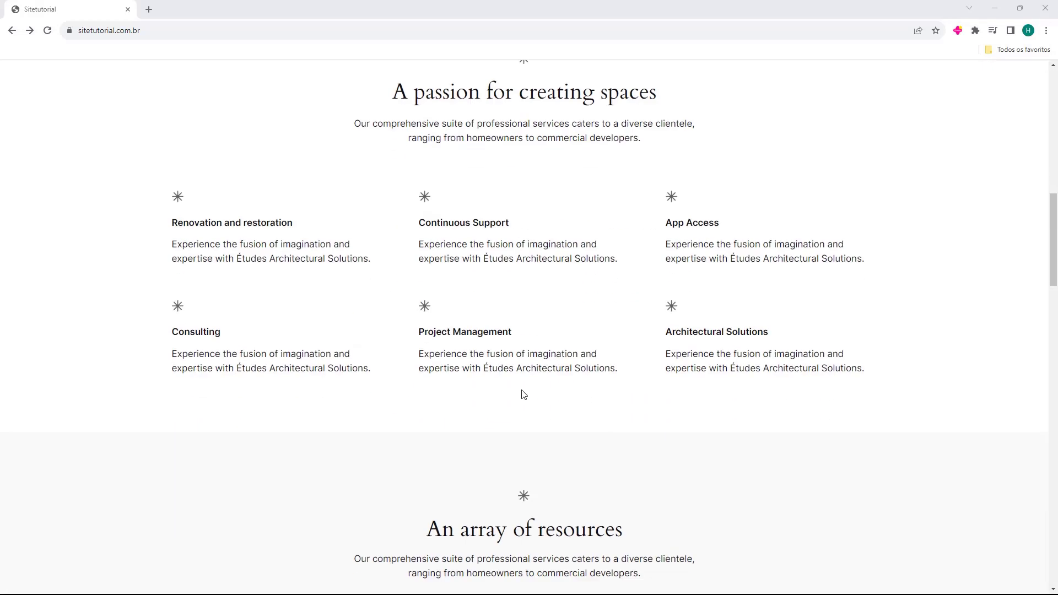
scroll(385, 209, up, 15)
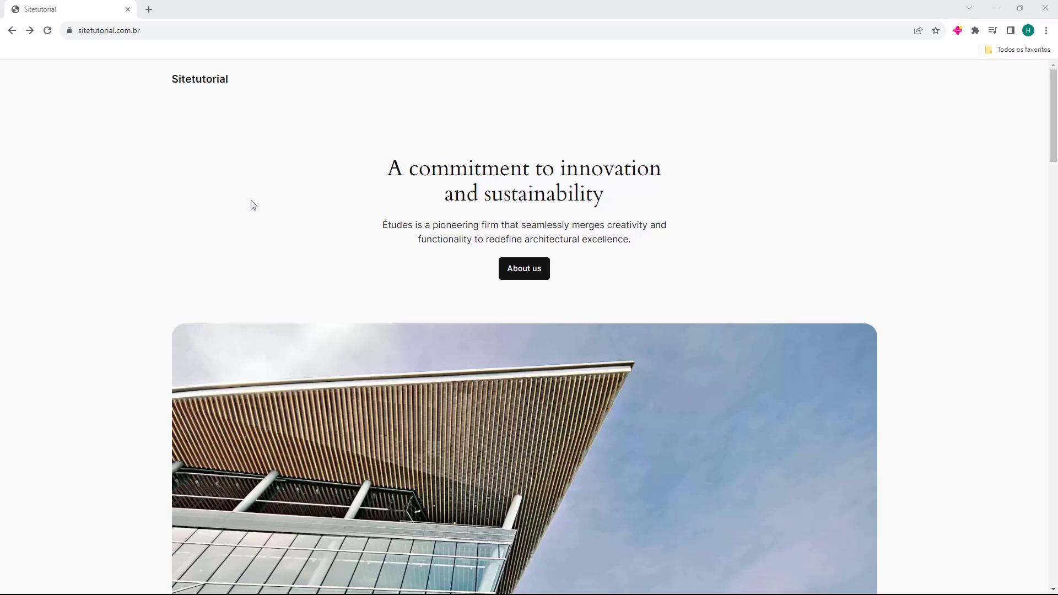
click(156, 35)
click(235, 33)
text(//)
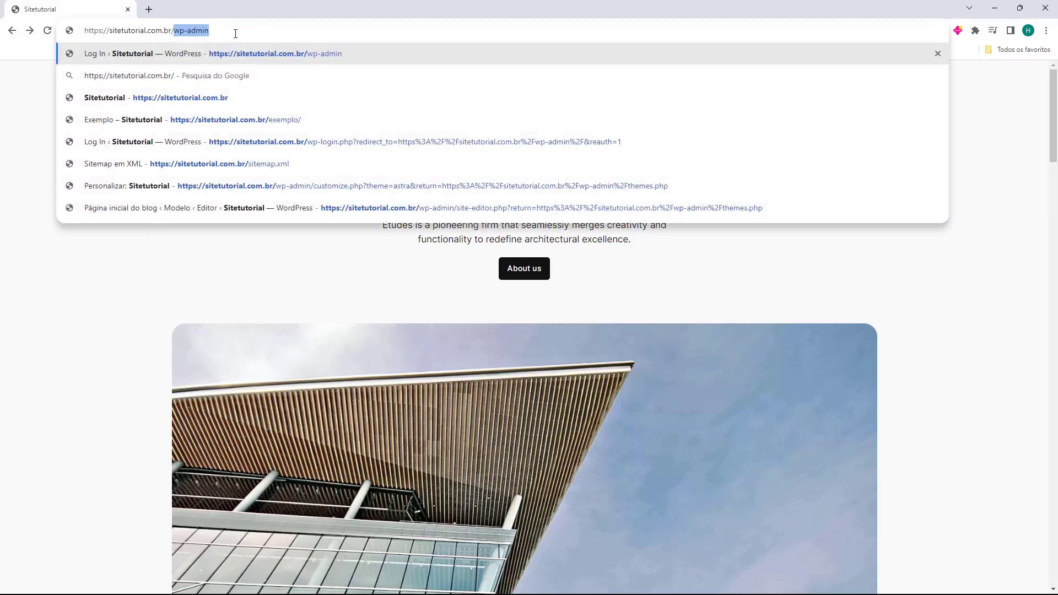
key(Right)
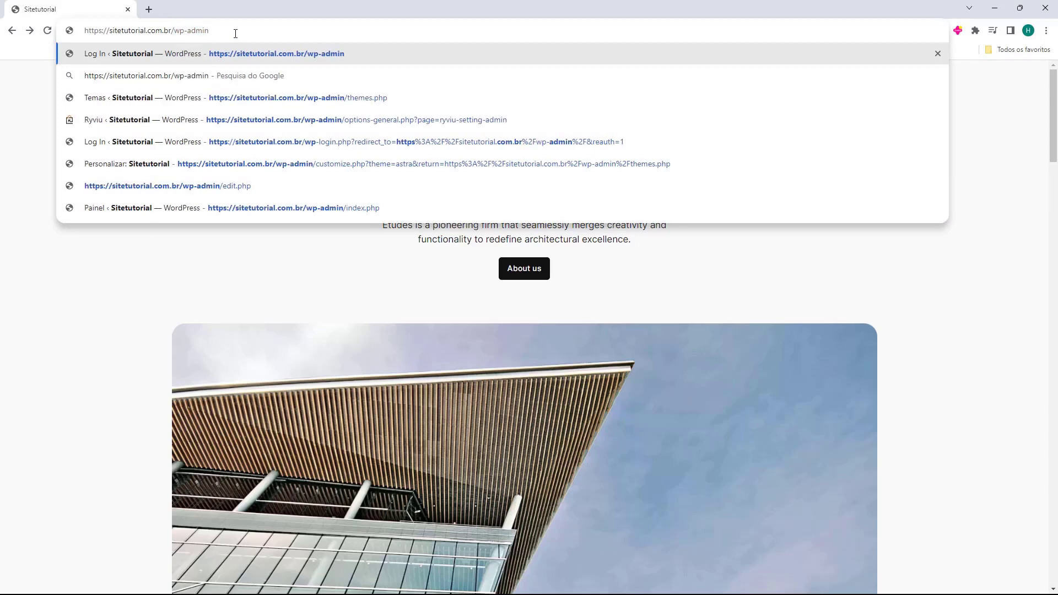
key(Return)
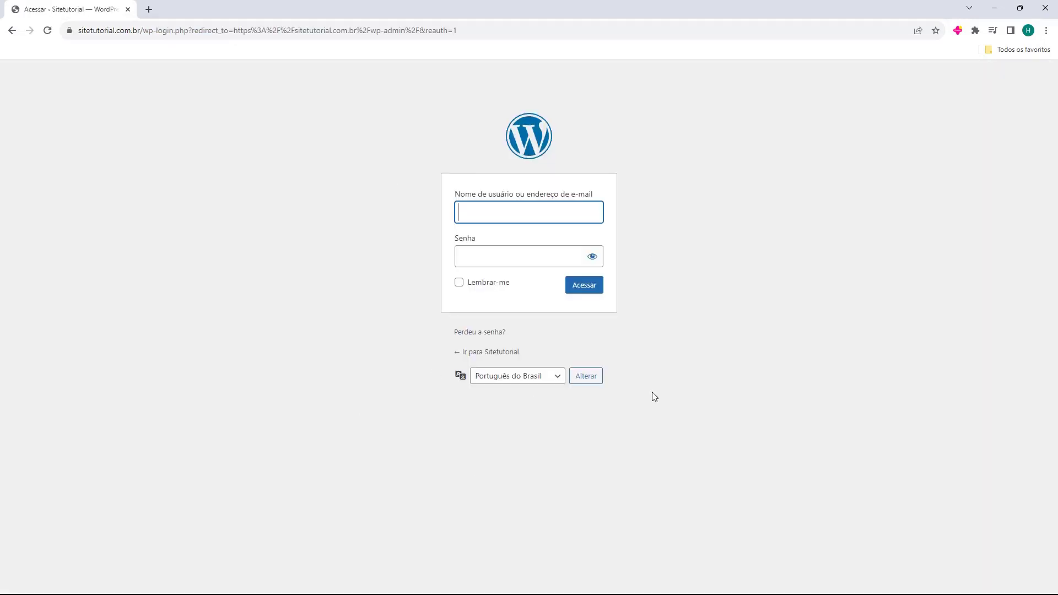
Log in to the WordPress admin with the account's username and password.
click(533, 217)
text(fernando)
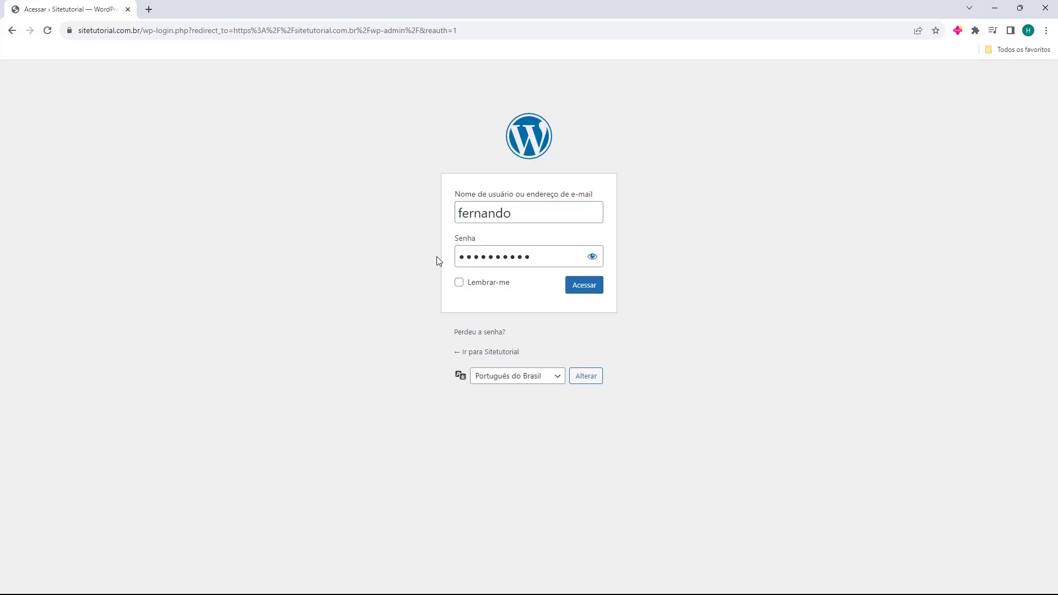
click(582, 293)
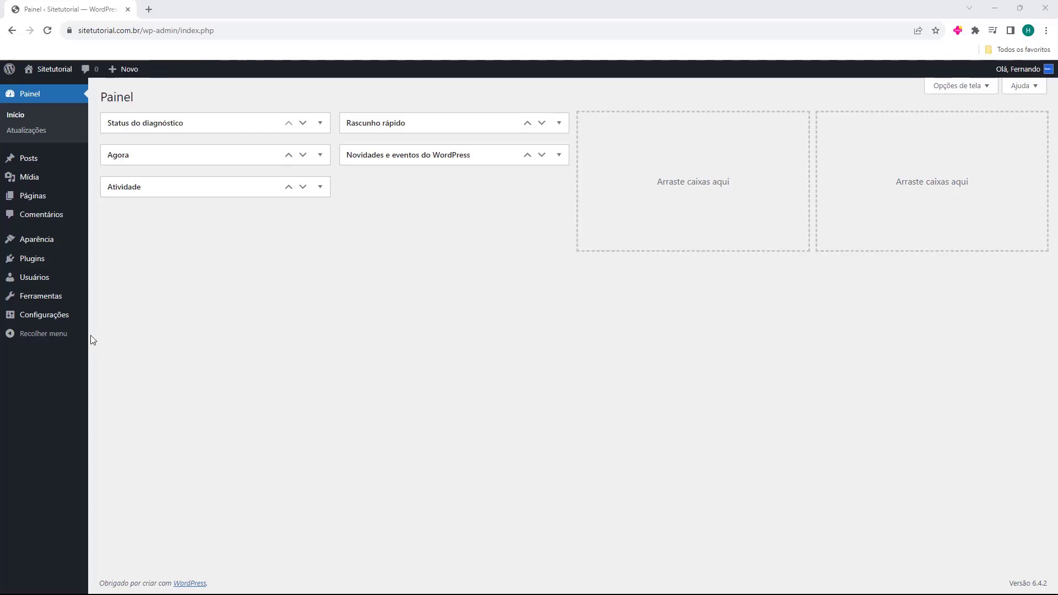
Go to the installed themes and open the page for adding a new theme.
mouse_move(21, 239)
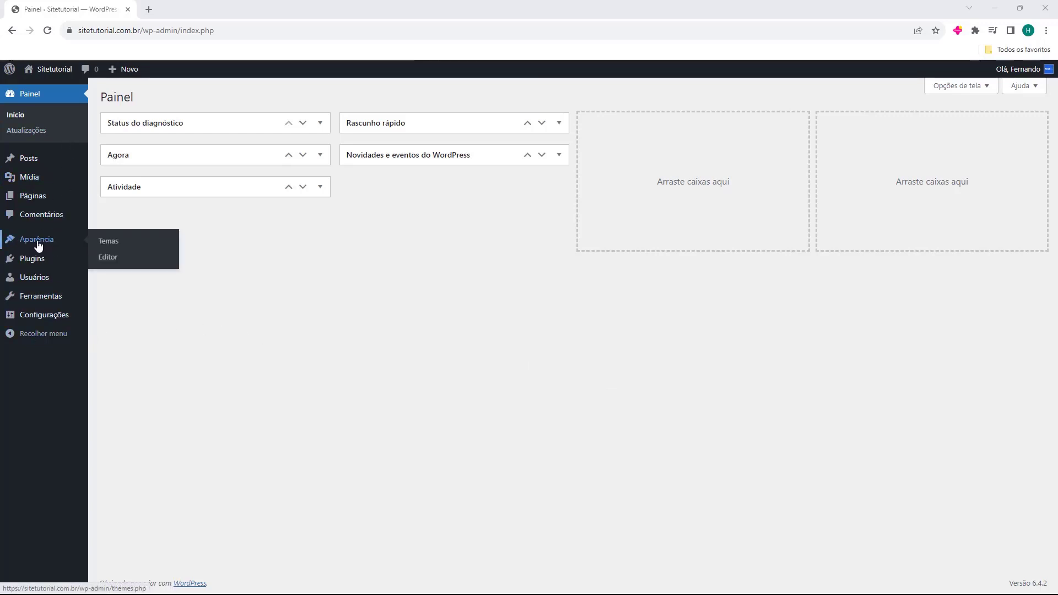
click(38, 246)
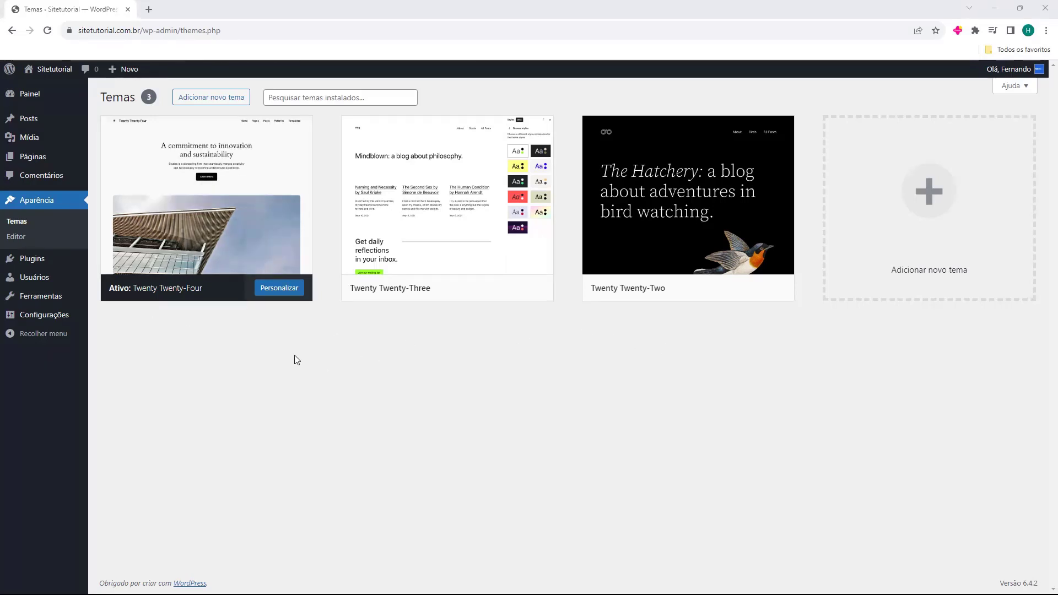
click(215, 104)
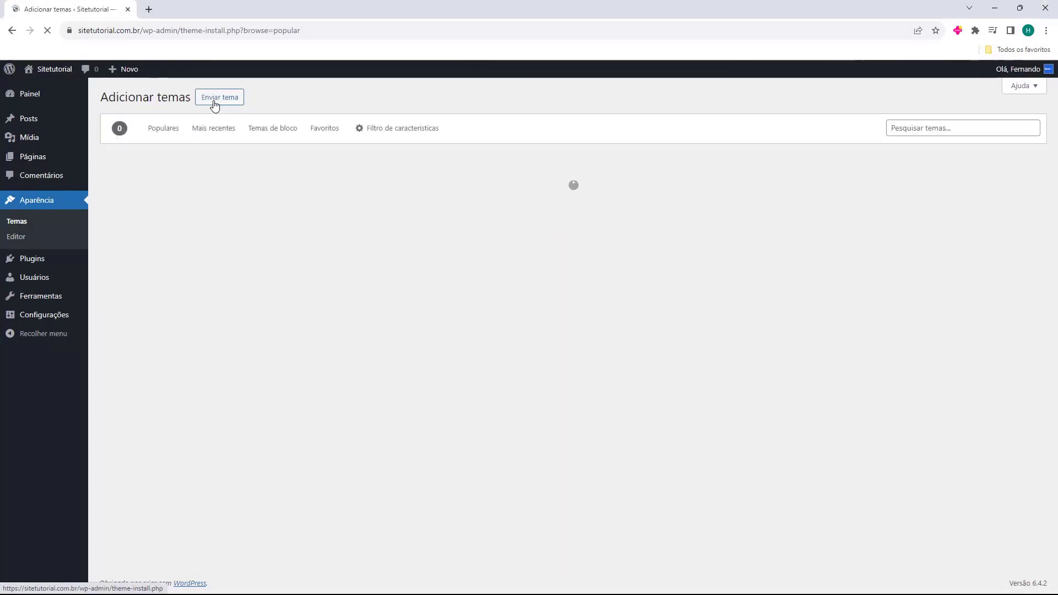
Look through the popular themes in the theme directory, including the Astra entry.
scroll(572, 231, down, 8)
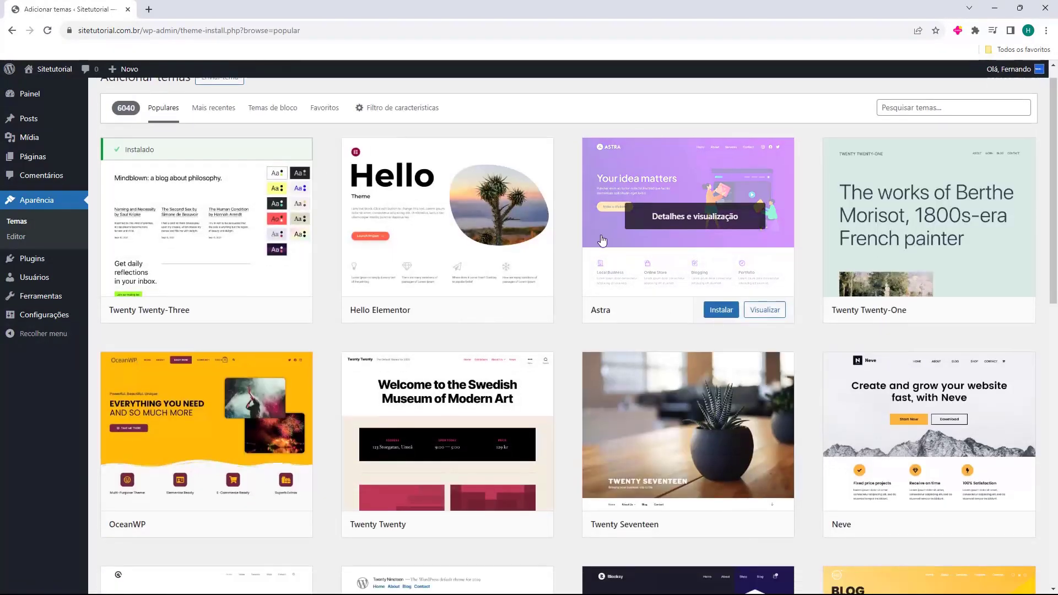
scroll(572, 229, down, 16)
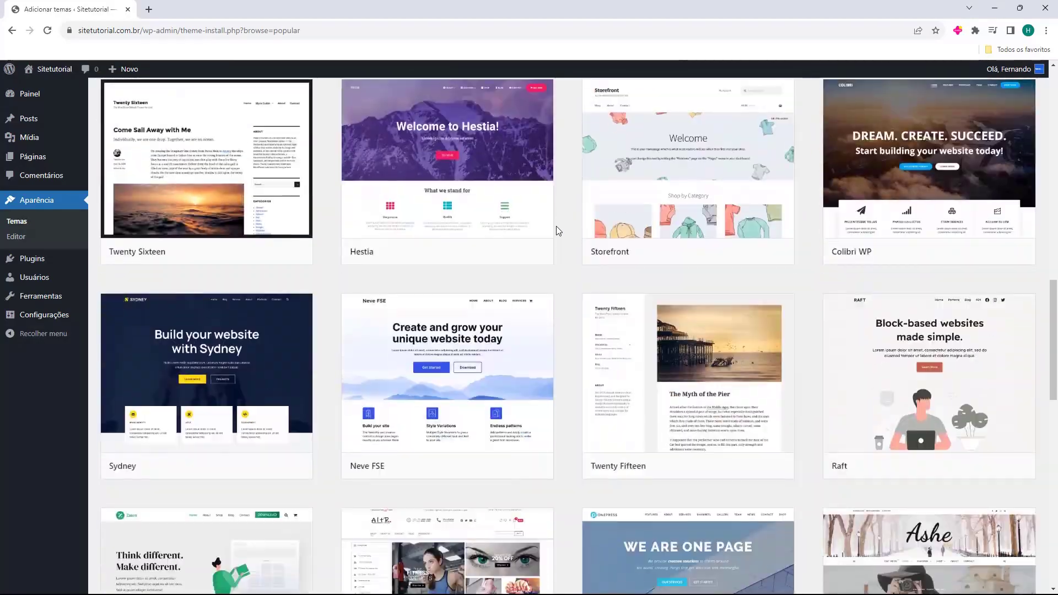
scroll(557, 230, down, 18)
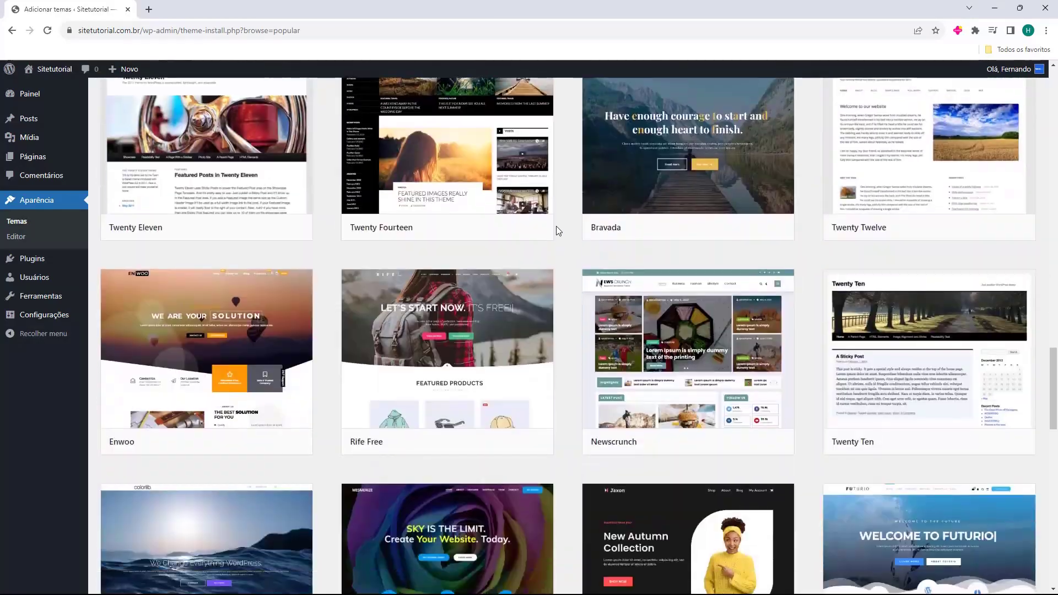
scroll(558, 231, down, 20)
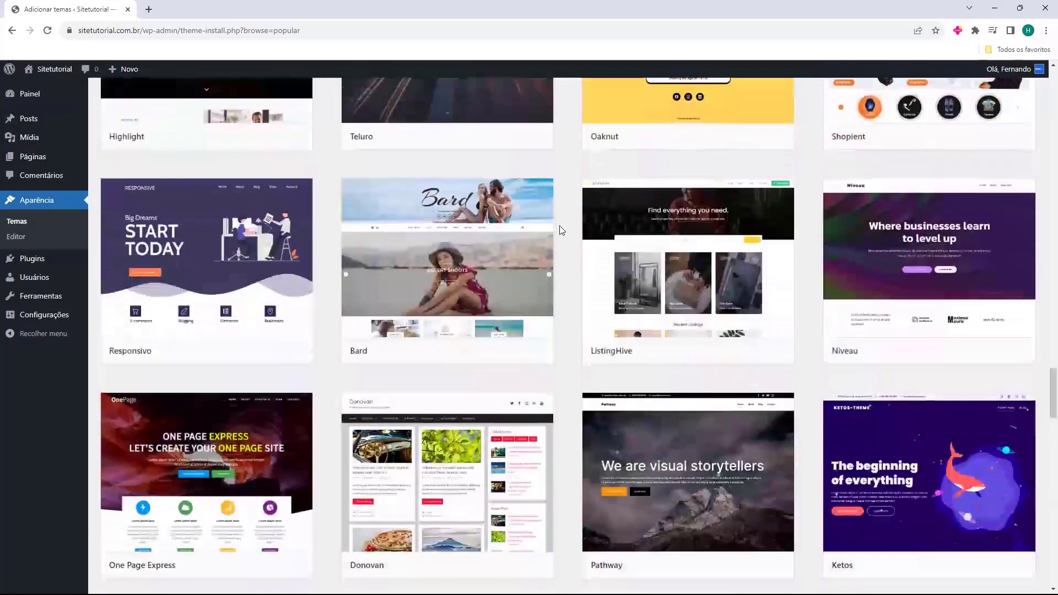
scroll(561, 231, down, 8)
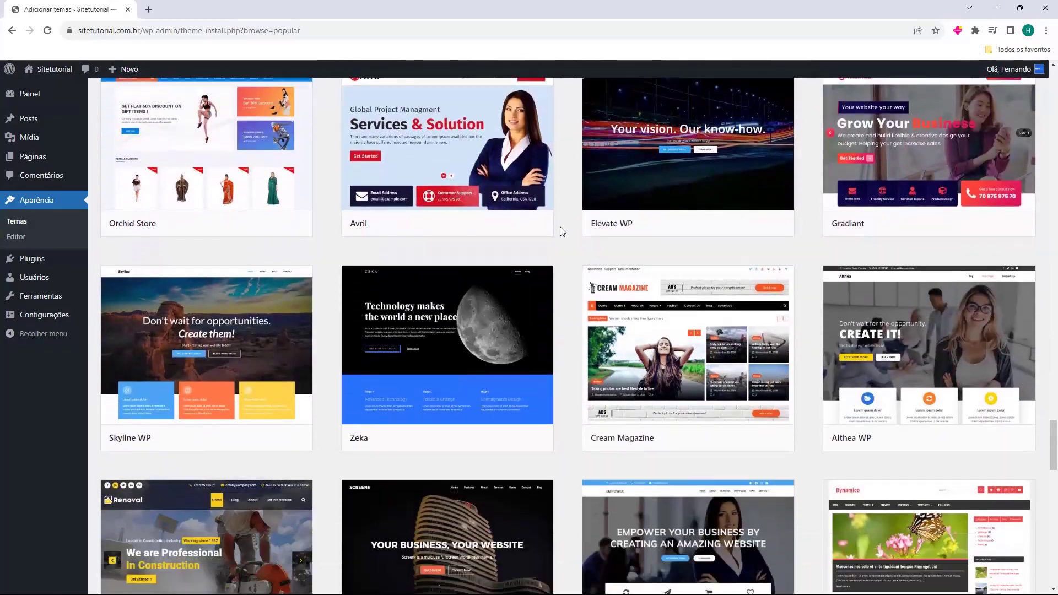
scroll(561, 231, up, 6)
scroll(560, 231, up, 20)
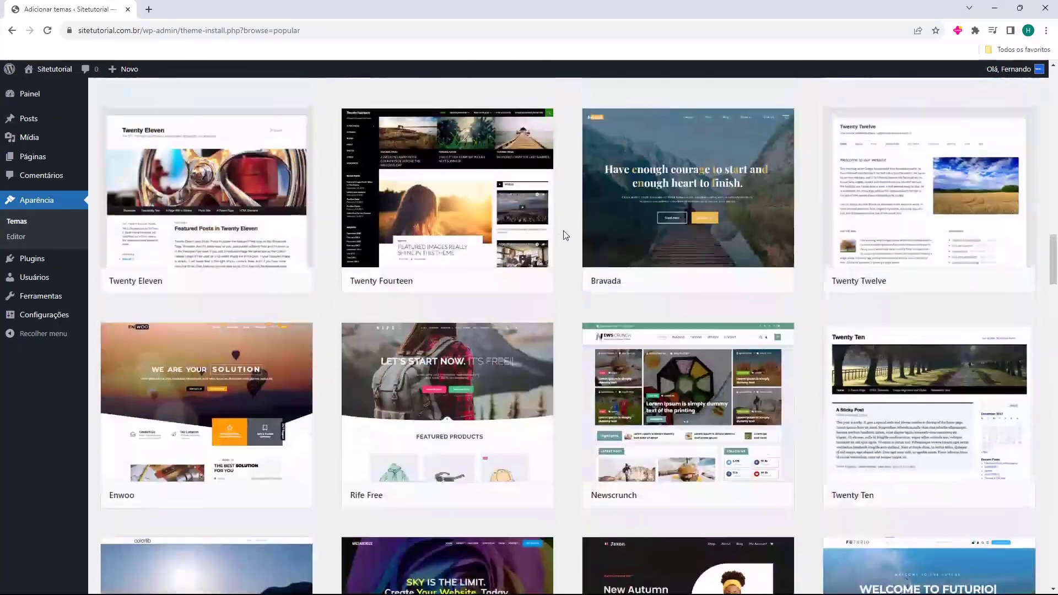
scroll(571, 242, up, 10)
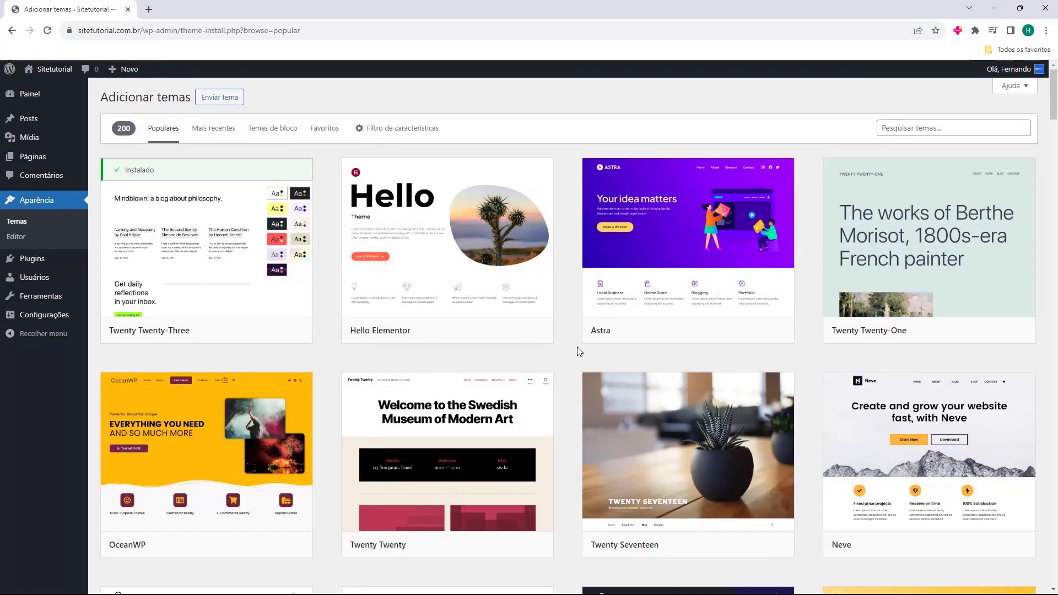
mouse_move(647, 330)
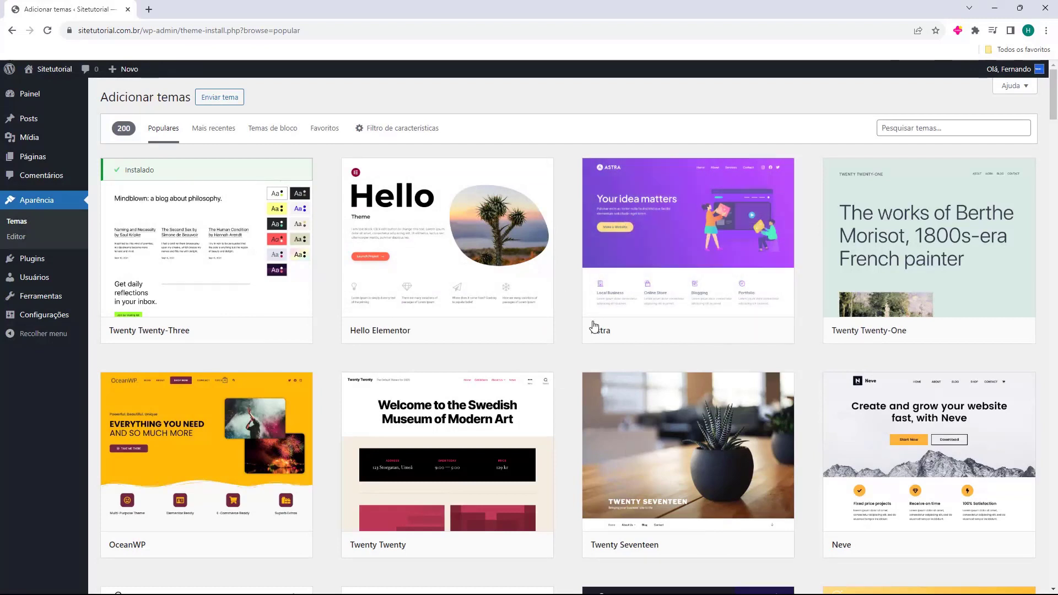
mouse_move(586, 307)
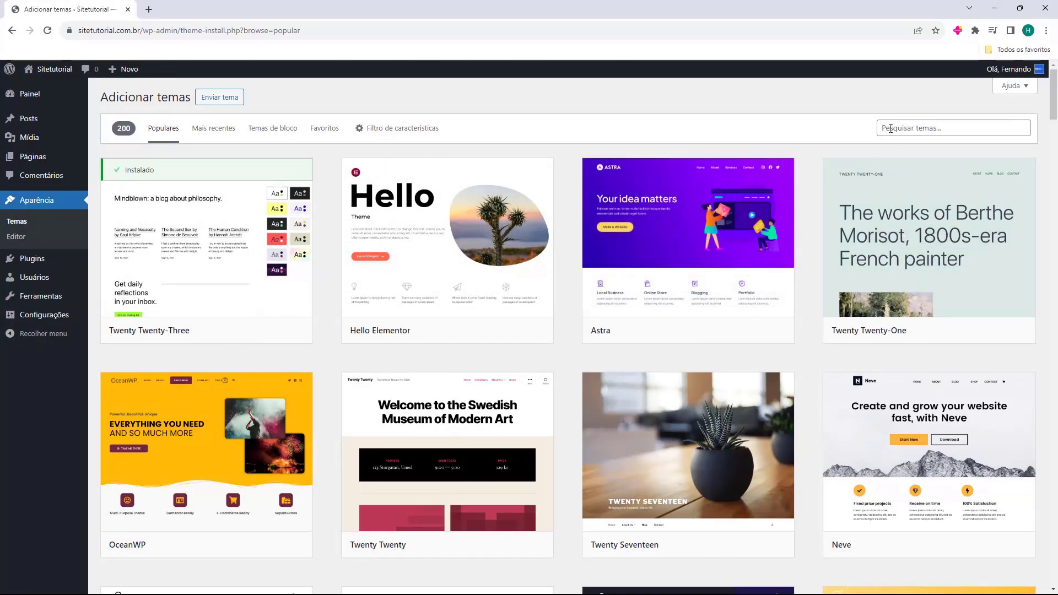
Search the theme directory for "astra", and install and activate the Astra theme.
click(890, 129)
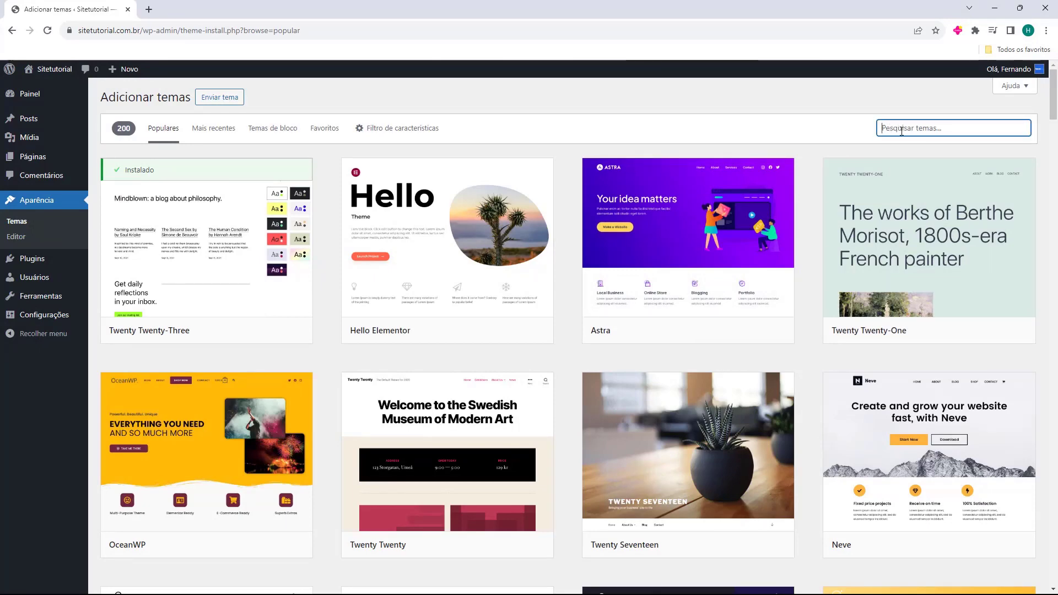
text(astra)
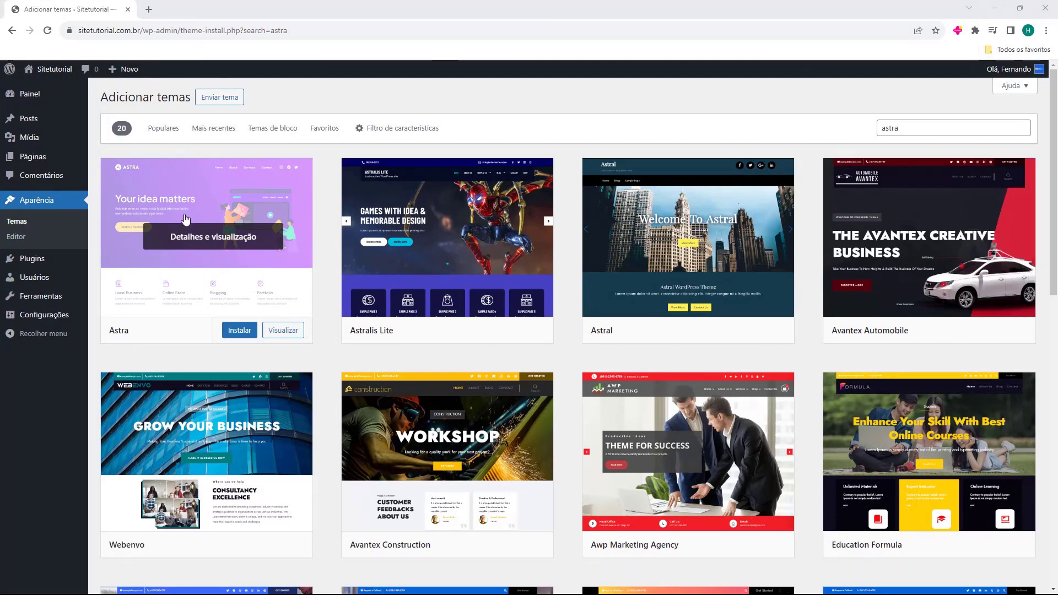
click(238, 333)
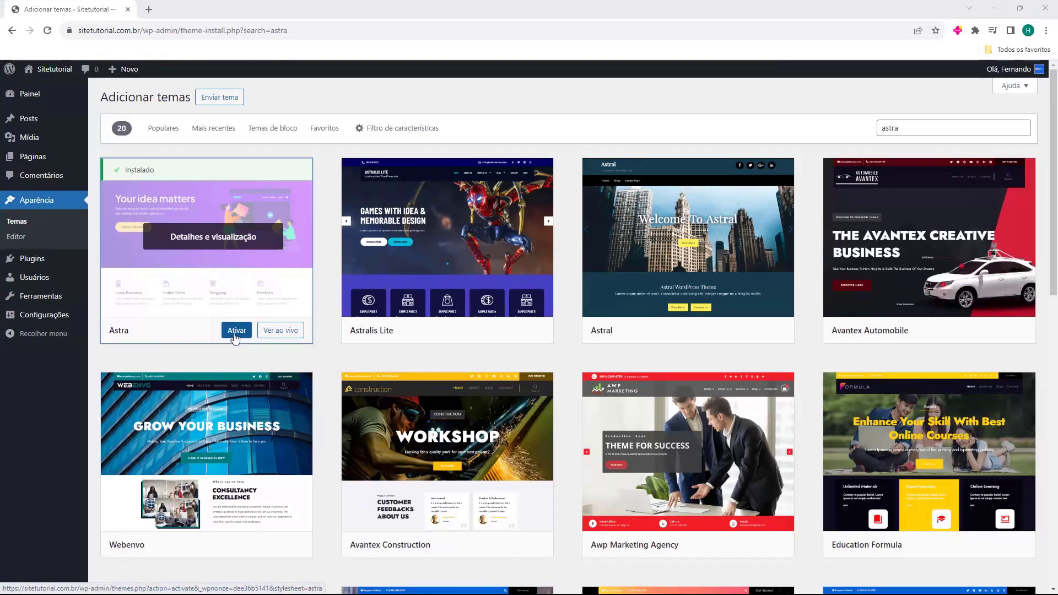
click(236, 332)
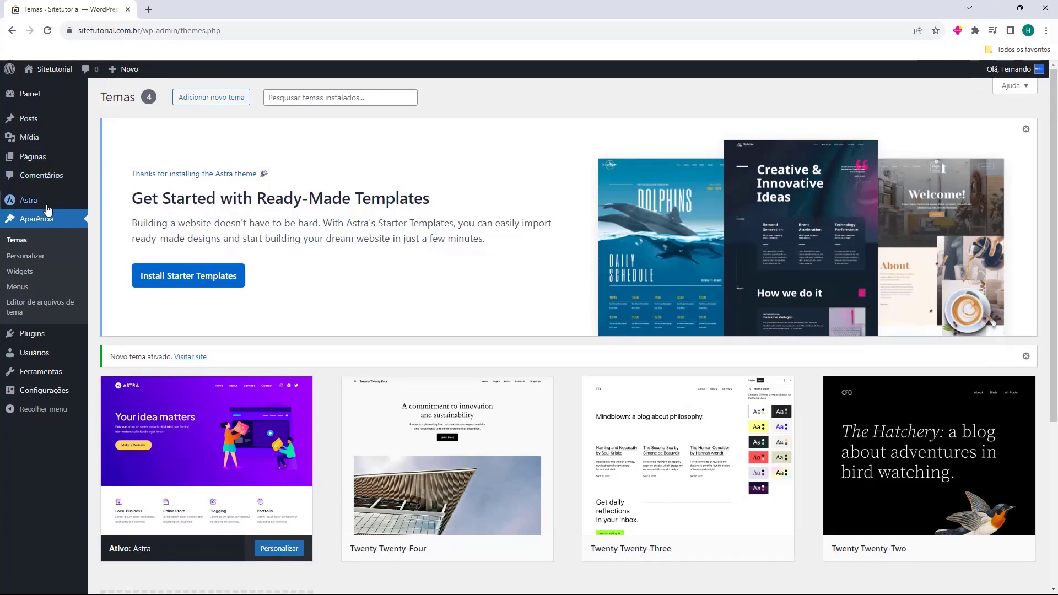
Install and activate the Starter Templates plugin from the Astra dashboard and choose Elementor as the page builder.
mouse_move(34, 207)
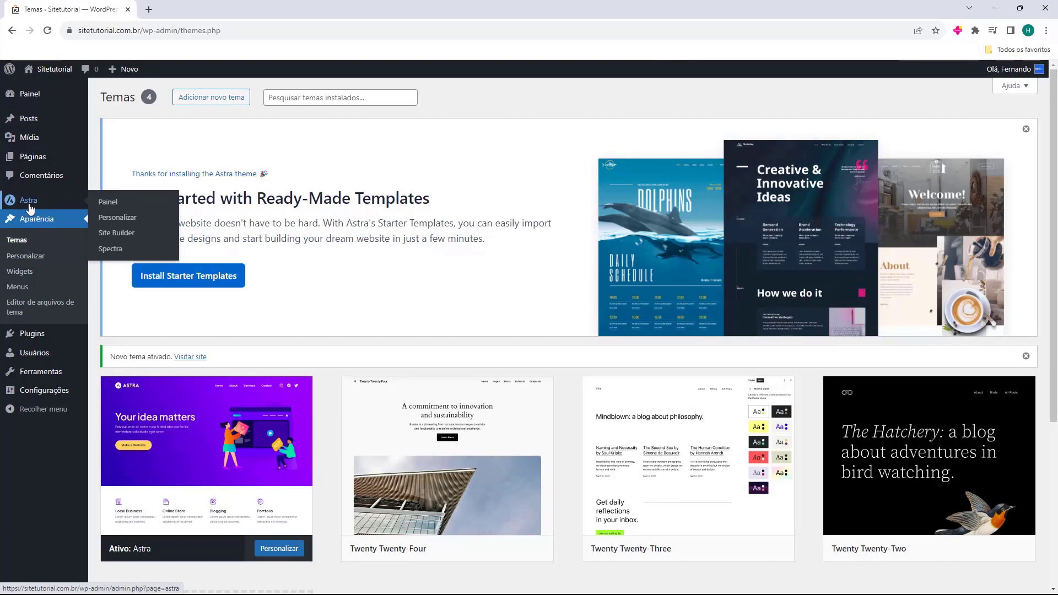
click(30, 204)
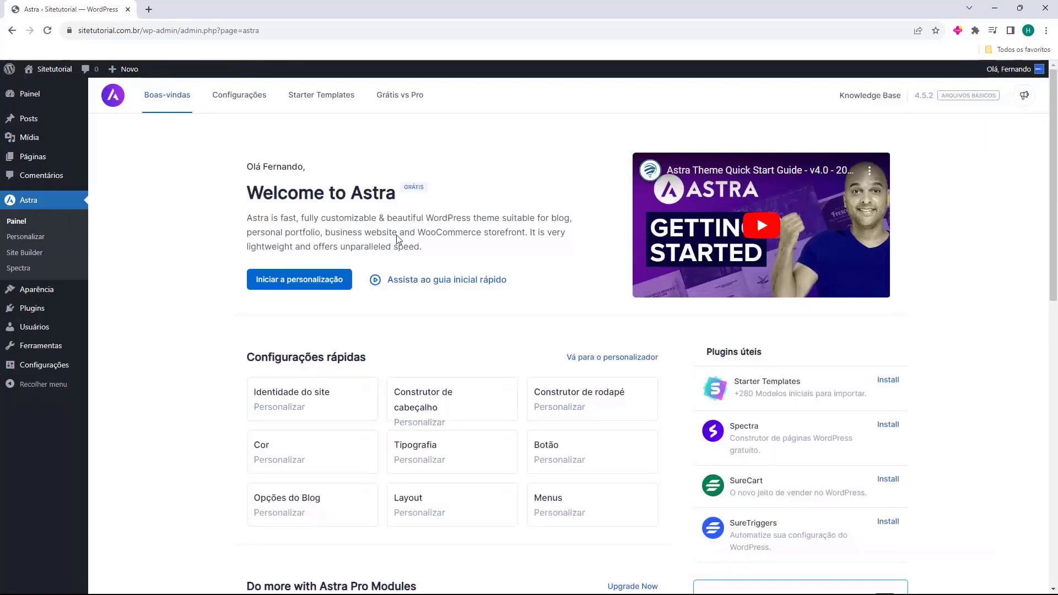
scroll(381, 231, down, 5)
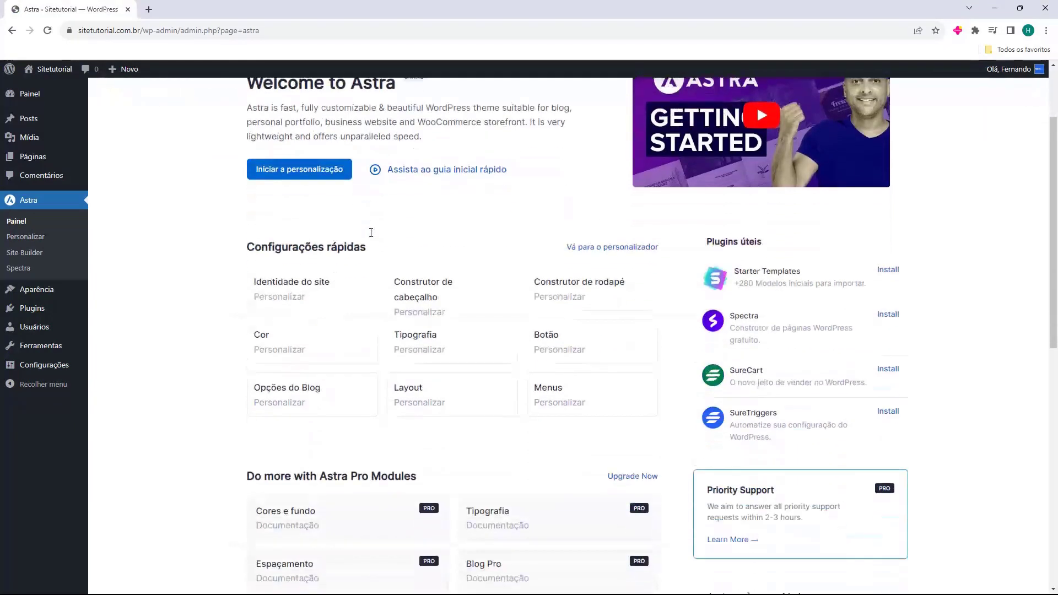
scroll(371, 237, up, 5)
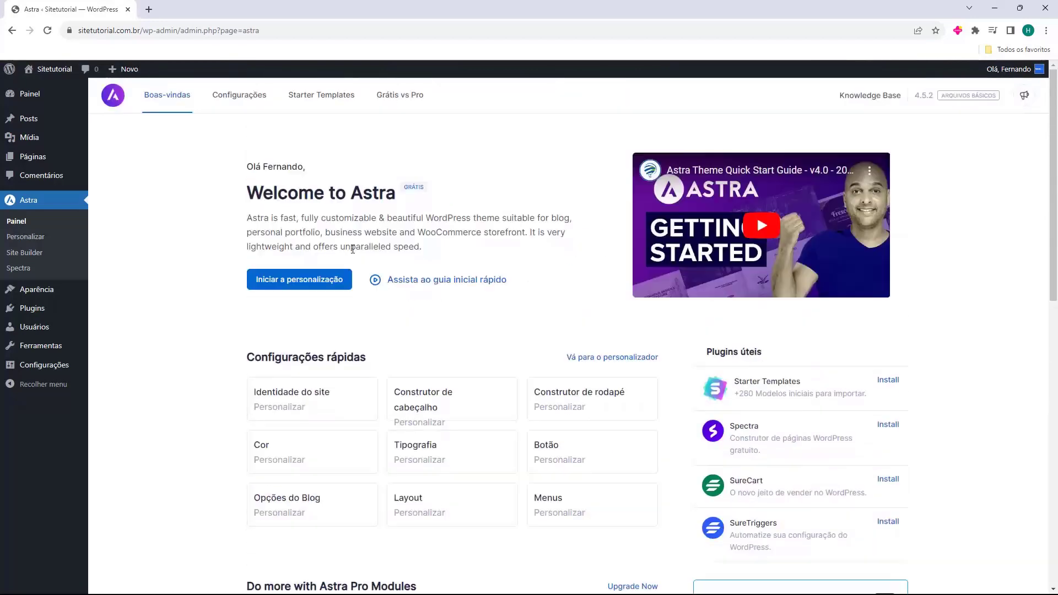
click(324, 103)
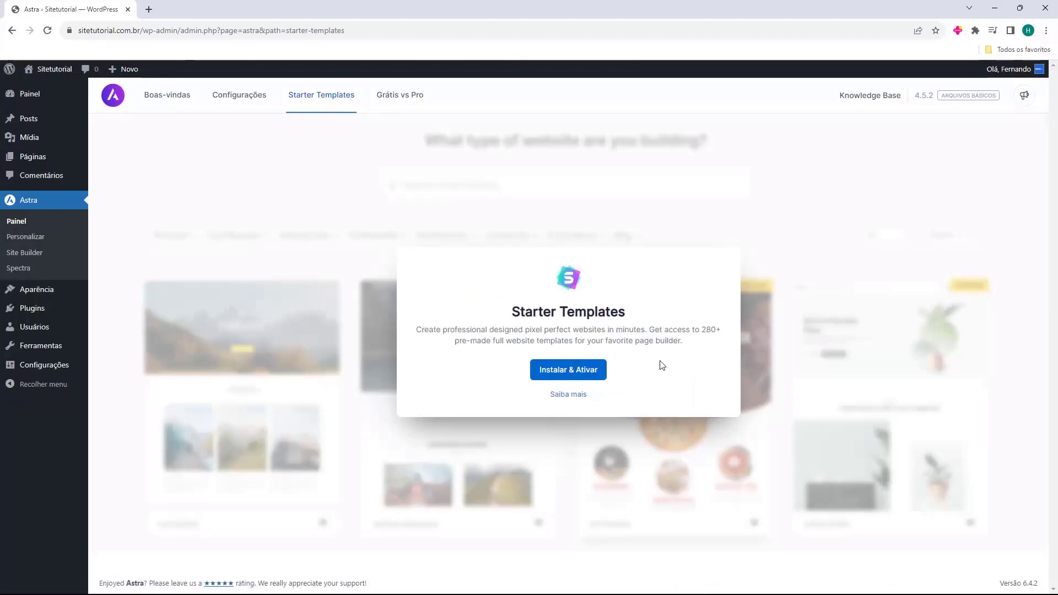
click(570, 378)
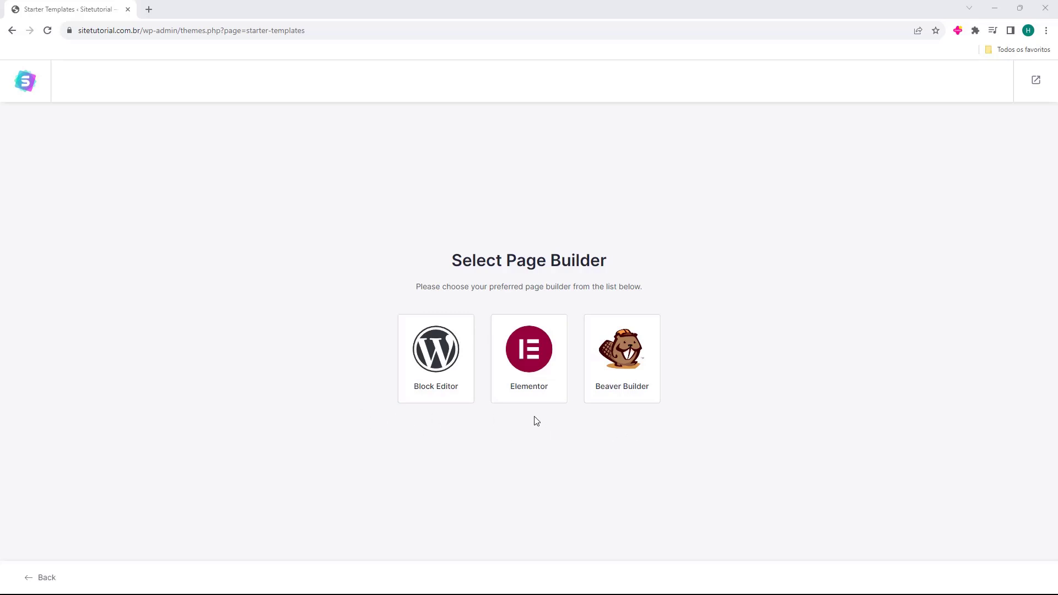
click(525, 354)
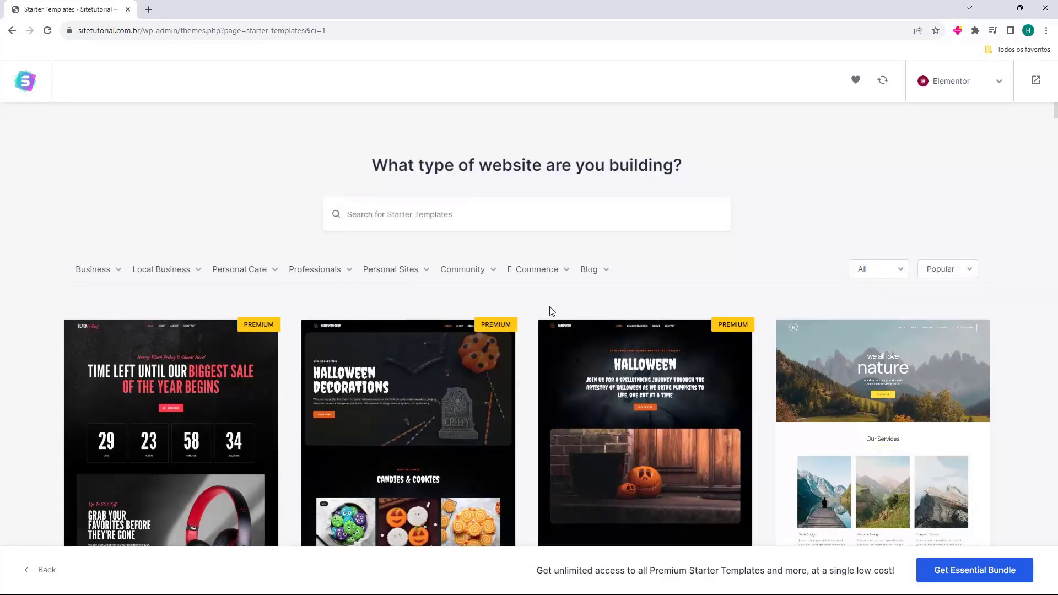
Look through the gallery of Elementor starter templates, comparing the free designs with those marked Premium.
scroll(525, 333, down, 5)
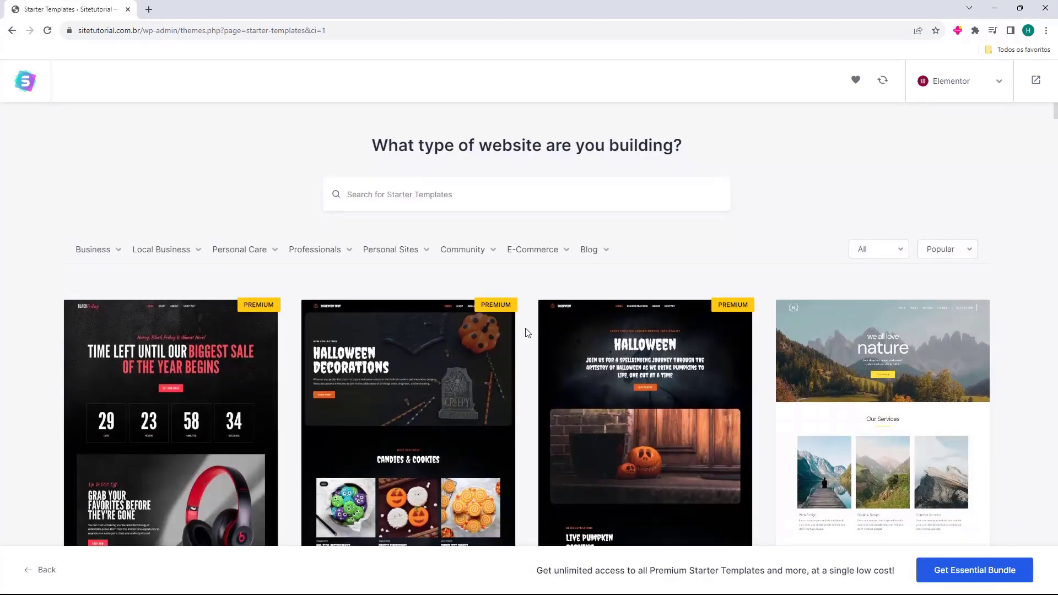
scroll(528, 331, up, 4)
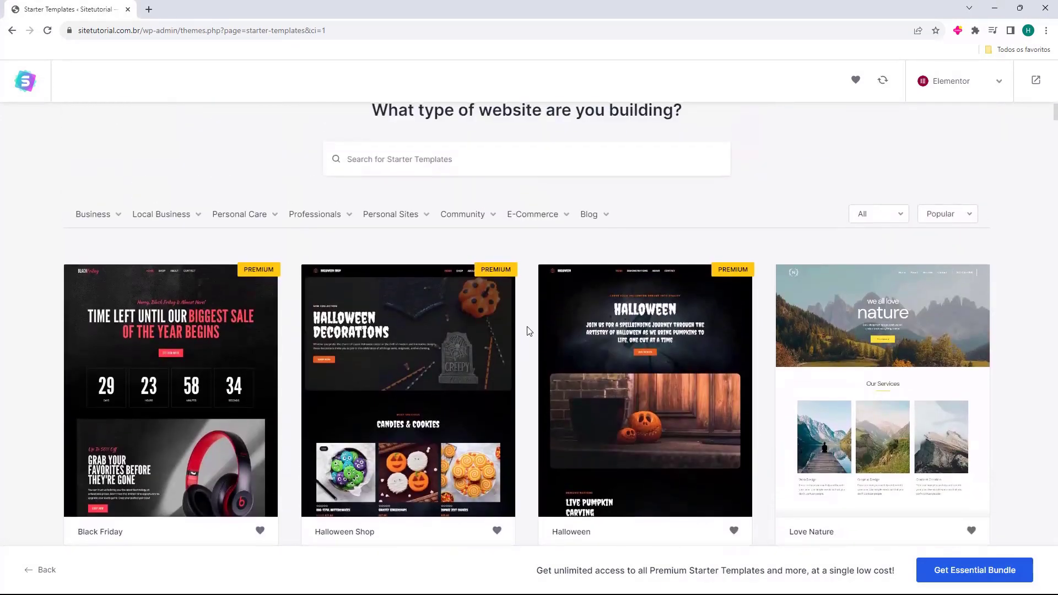
scroll(533, 337, down, 6)
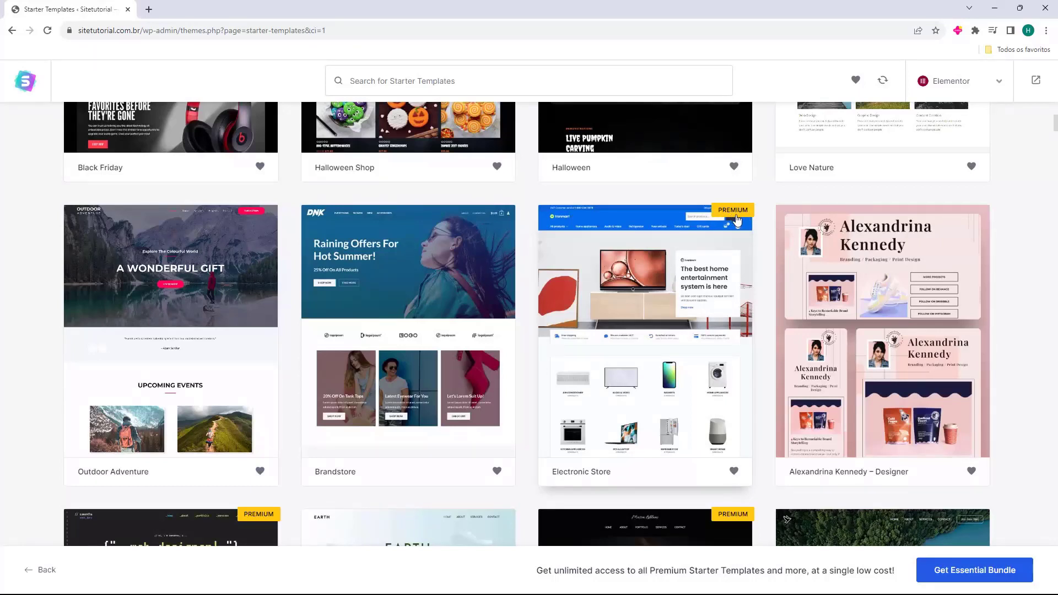
scroll(716, 223, up, 4)
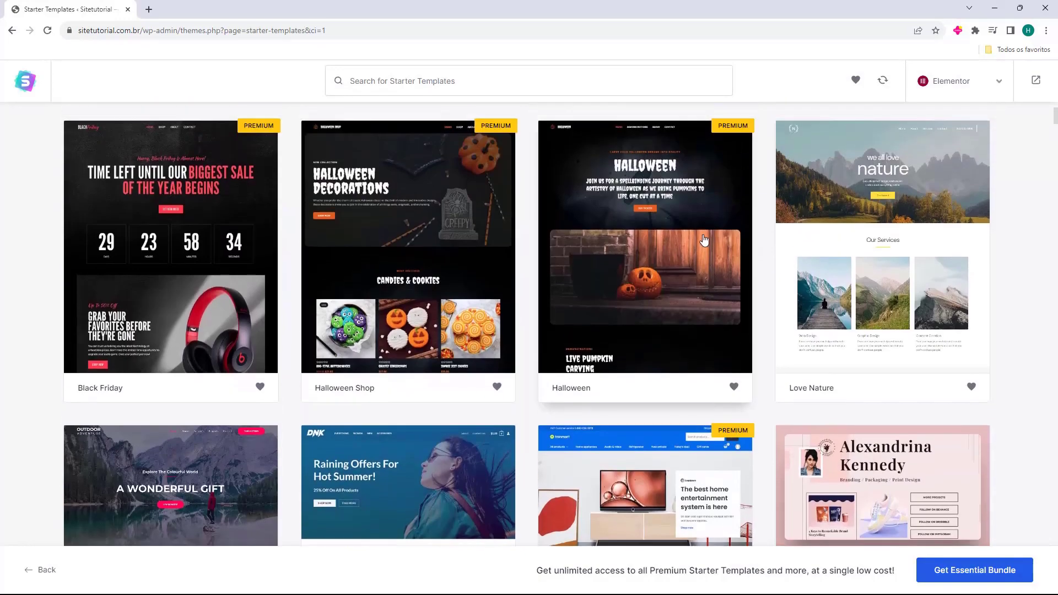
scroll(827, 187, down, 4)
scroll(846, 195, down, 12)
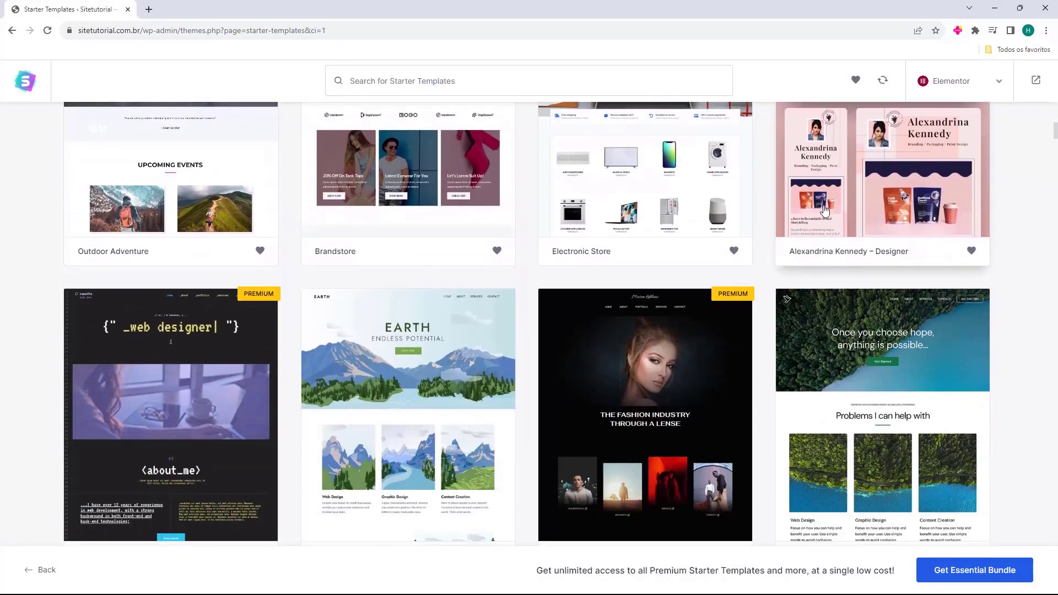
scroll(349, 270, down, 14)
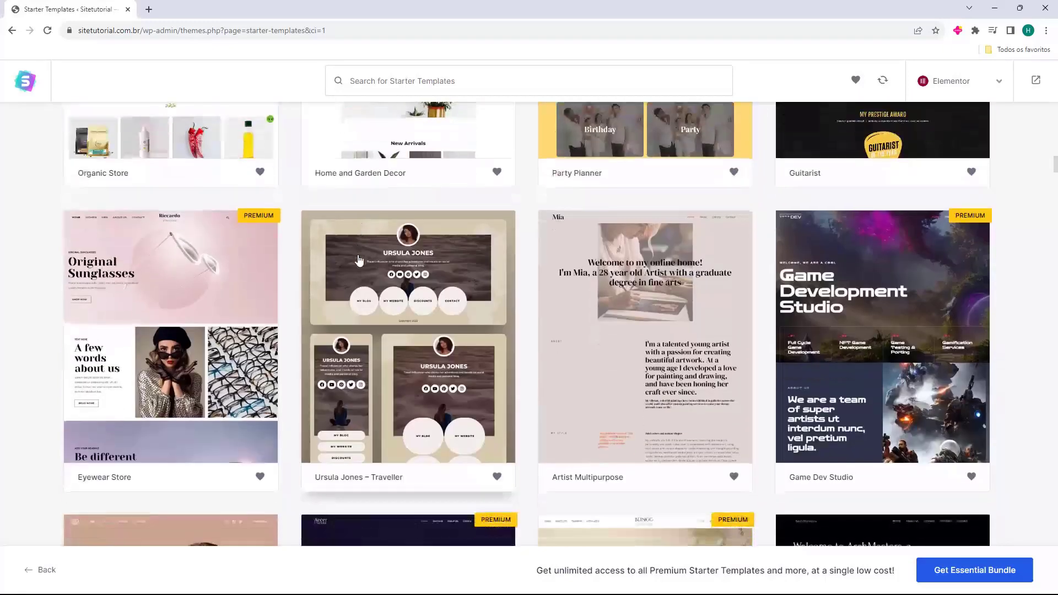
scroll(585, 203, down, 7)
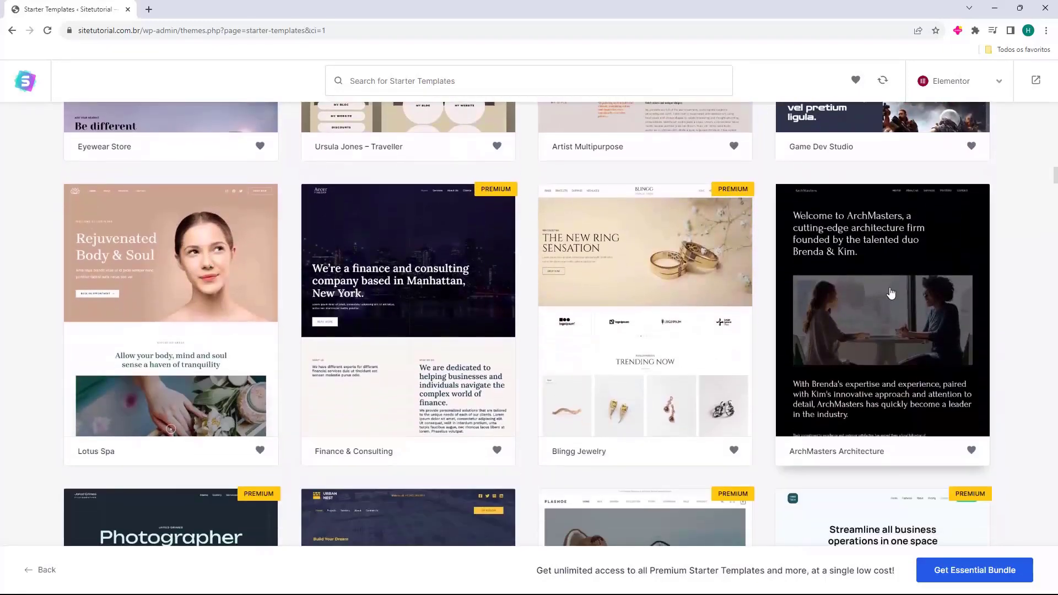
scroll(551, 232, down, 4)
scroll(489, 220, up, 2)
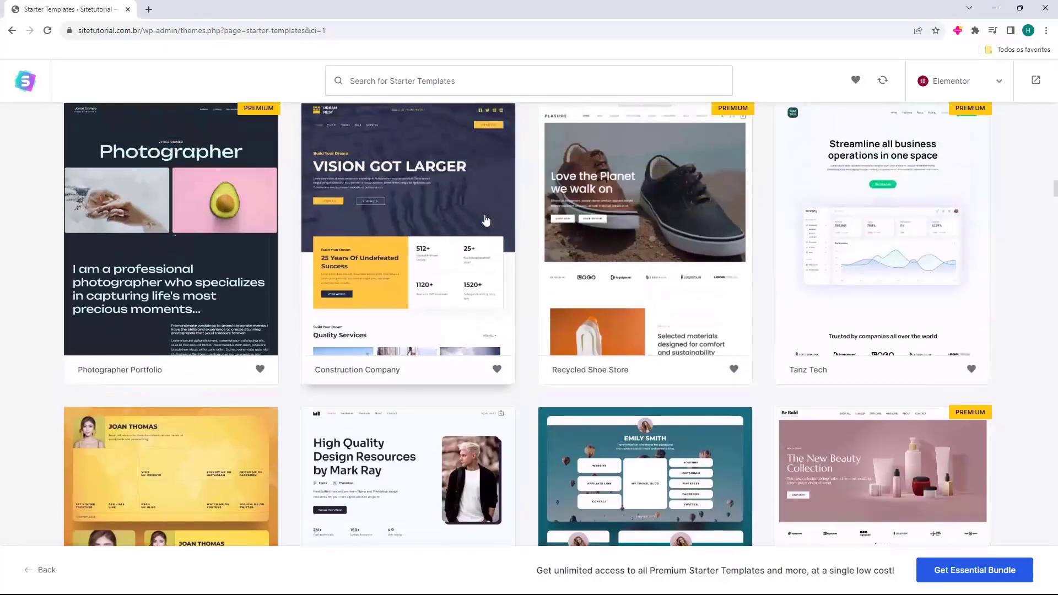
scroll(661, 215, up, 1)
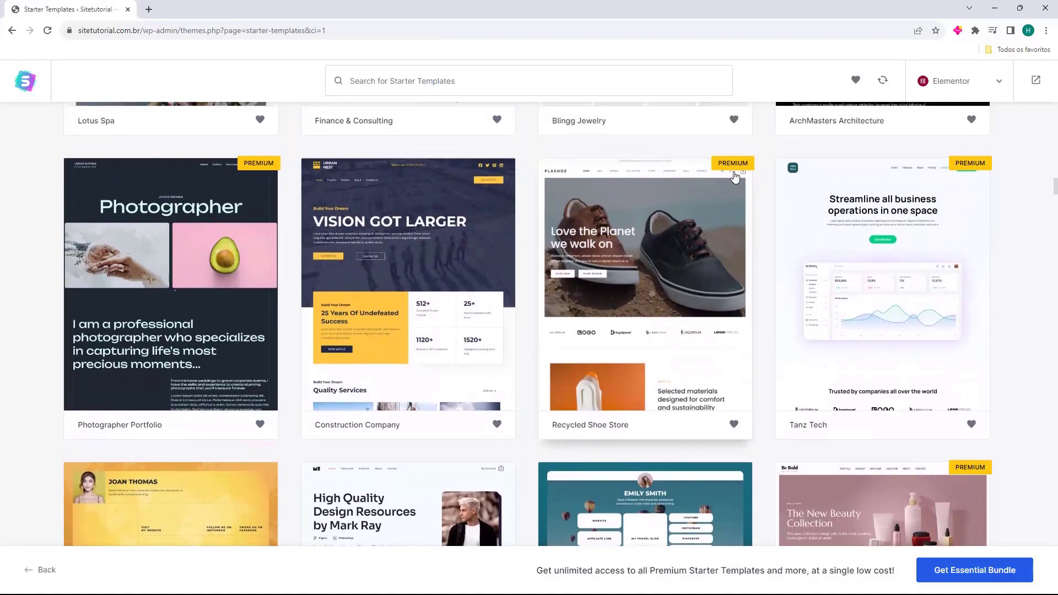
scroll(539, 166, down, 17)
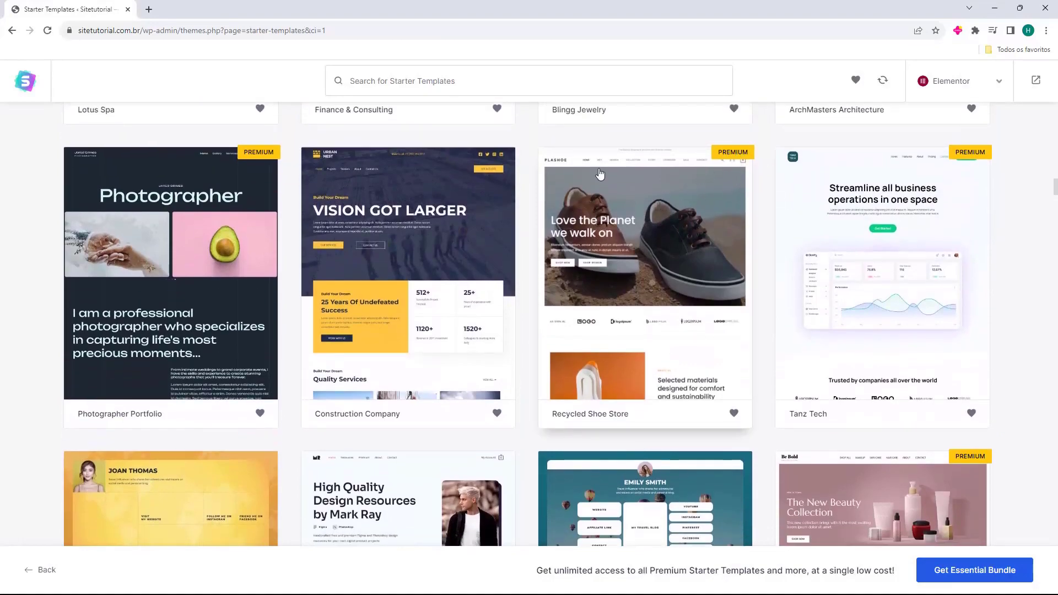
scroll(535, 167, down, 15)
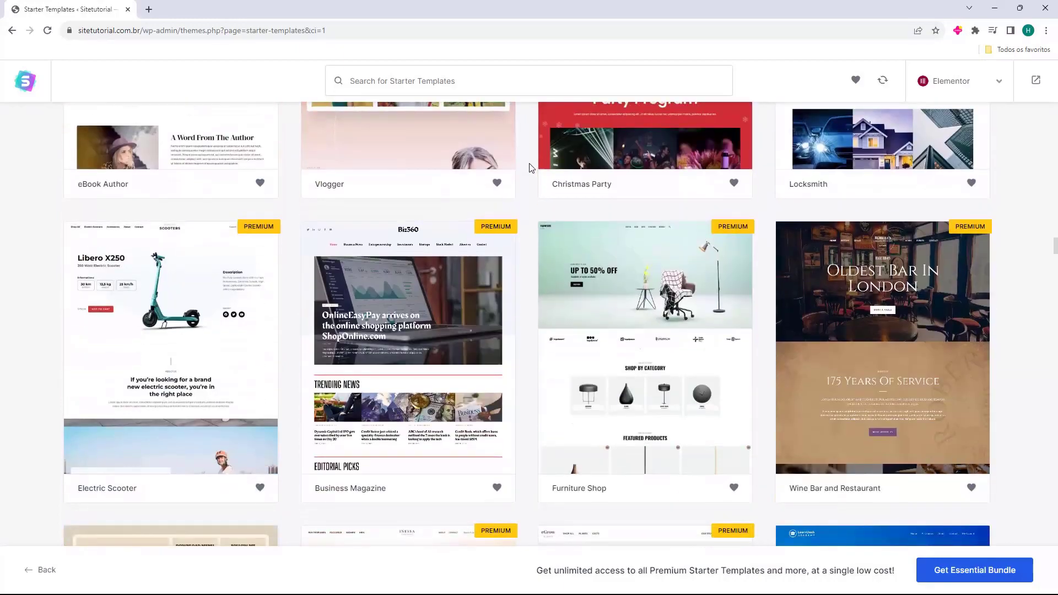
scroll(527, 168, down, 4)
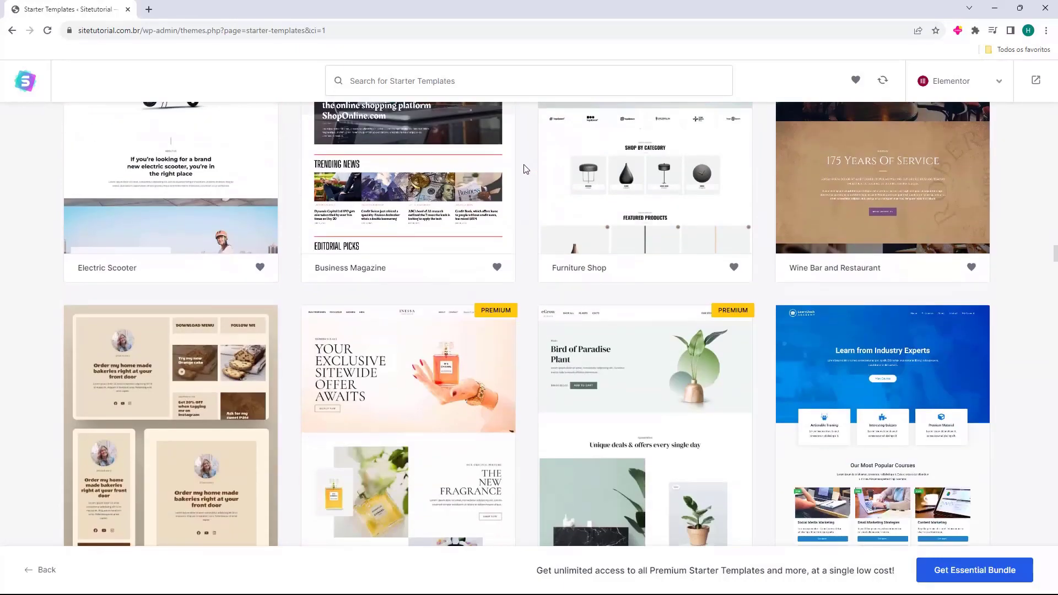
scroll(525, 170, down, 19)
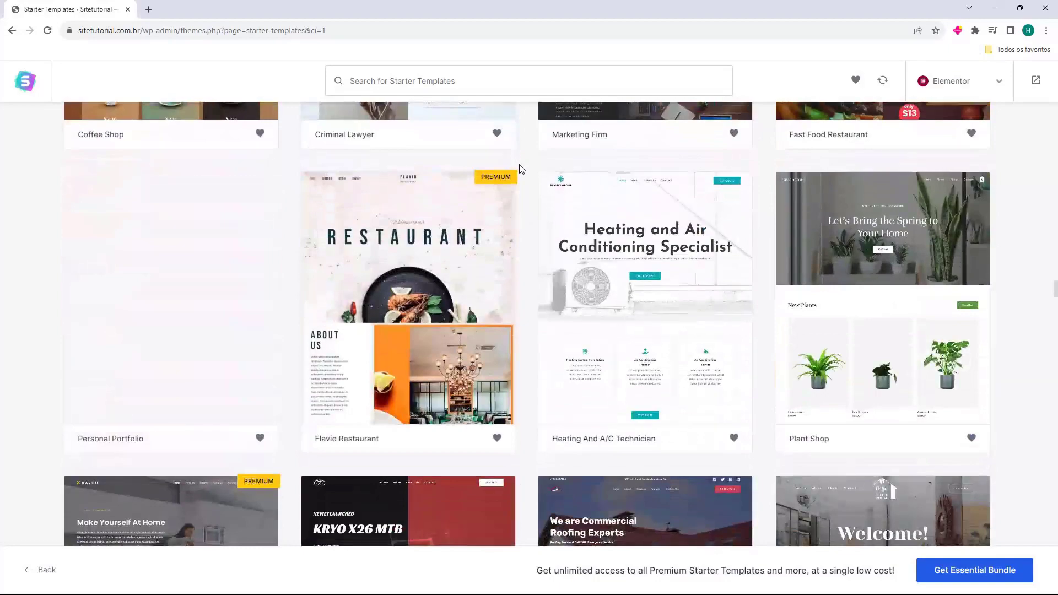
scroll(520, 168, down, 14)
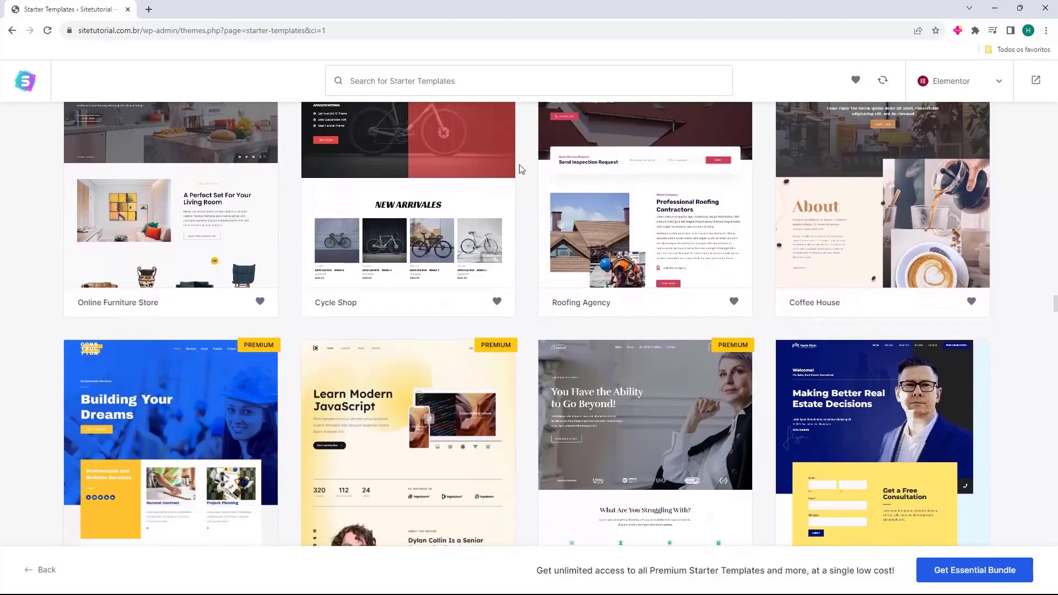
scroll(520, 169, down, 16)
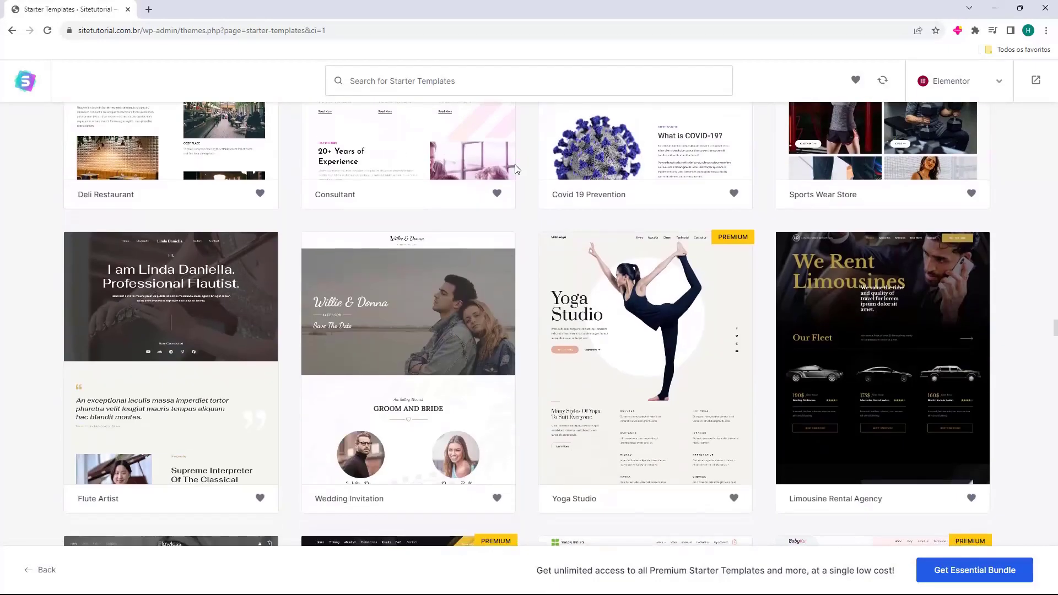
scroll(523, 170, down, 3)
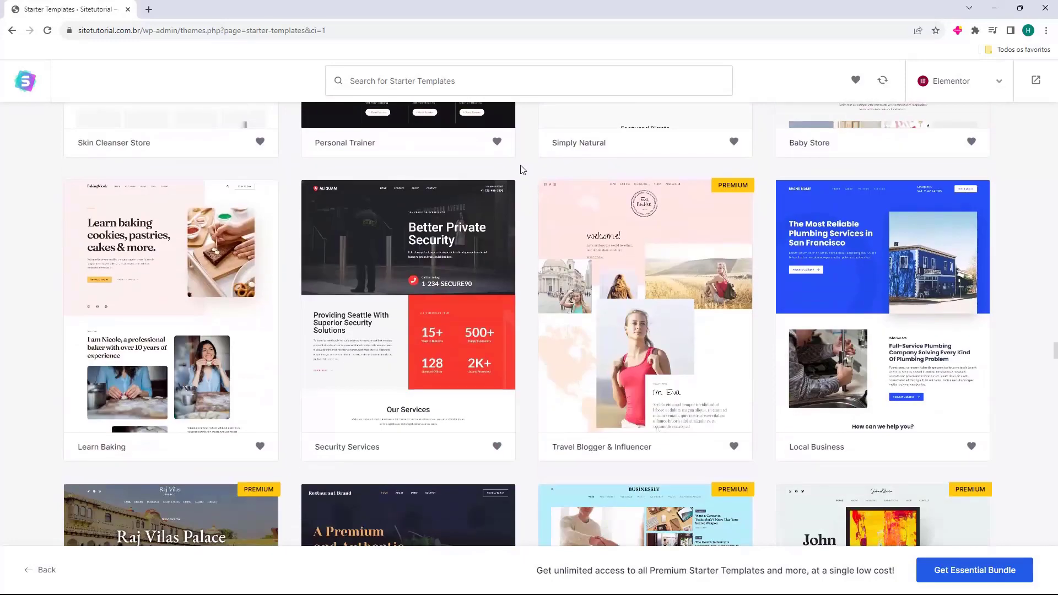
scroll(534, 173, down, 1)
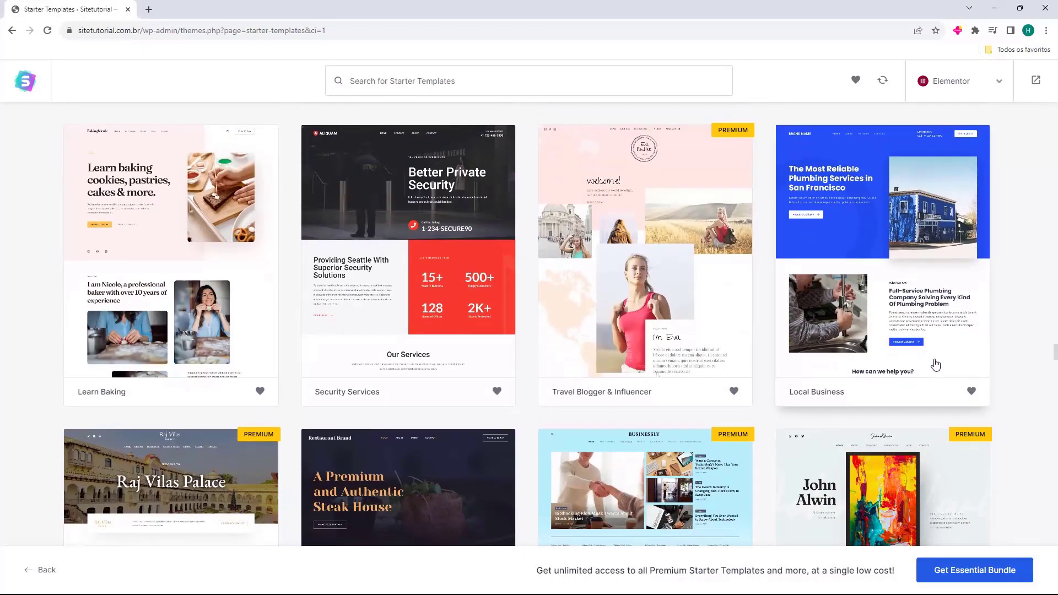
Choose the free Local Business starter template, the one with the plumbing services design, and open its preview.
scroll(935, 386, up, 1)
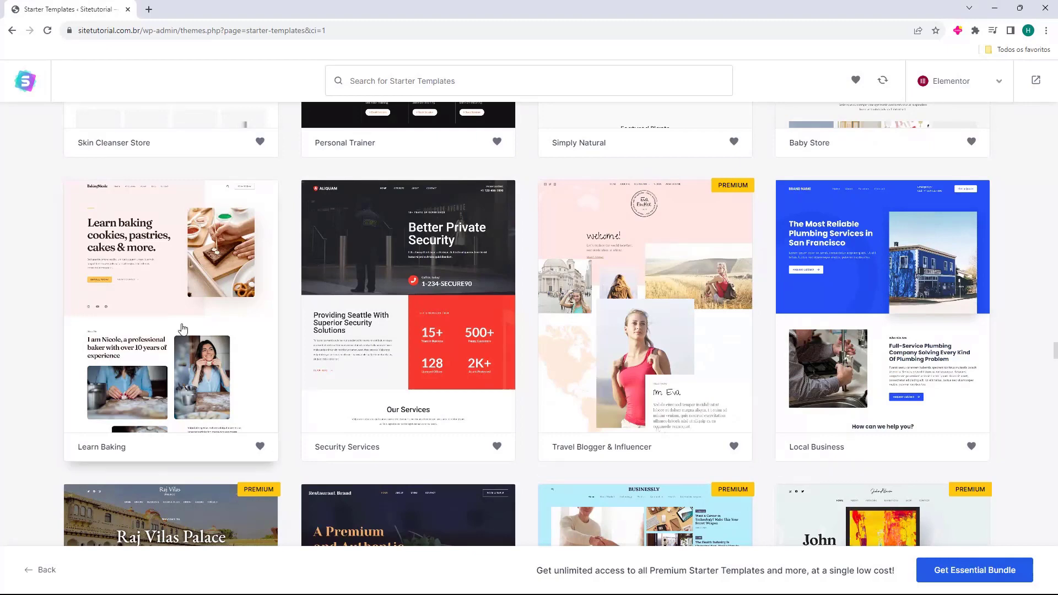
scroll(329, 280, up, 4)
scroll(330, 279, down, 4)
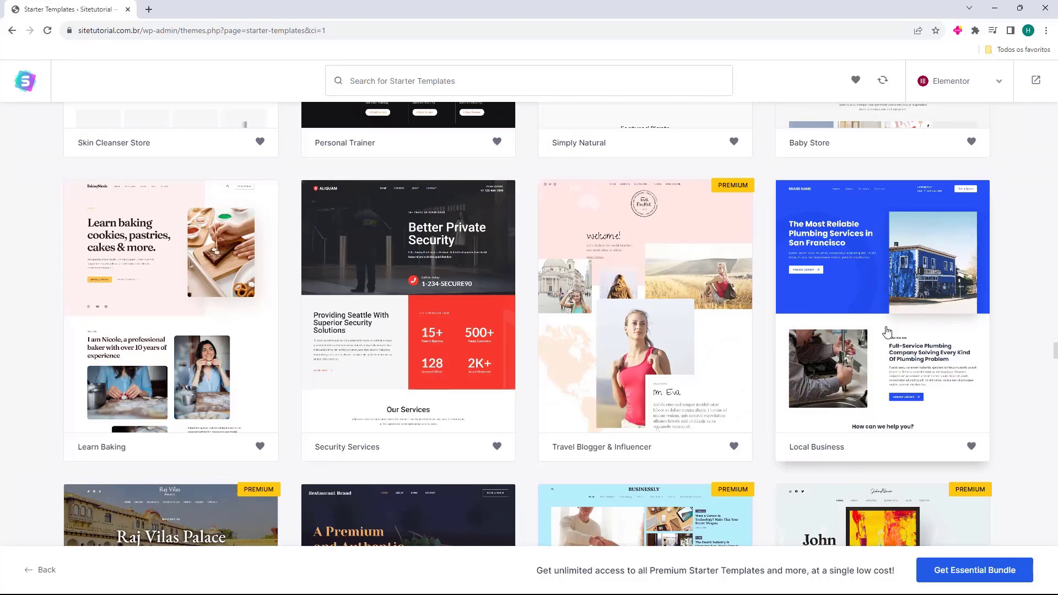
click(875, 306)
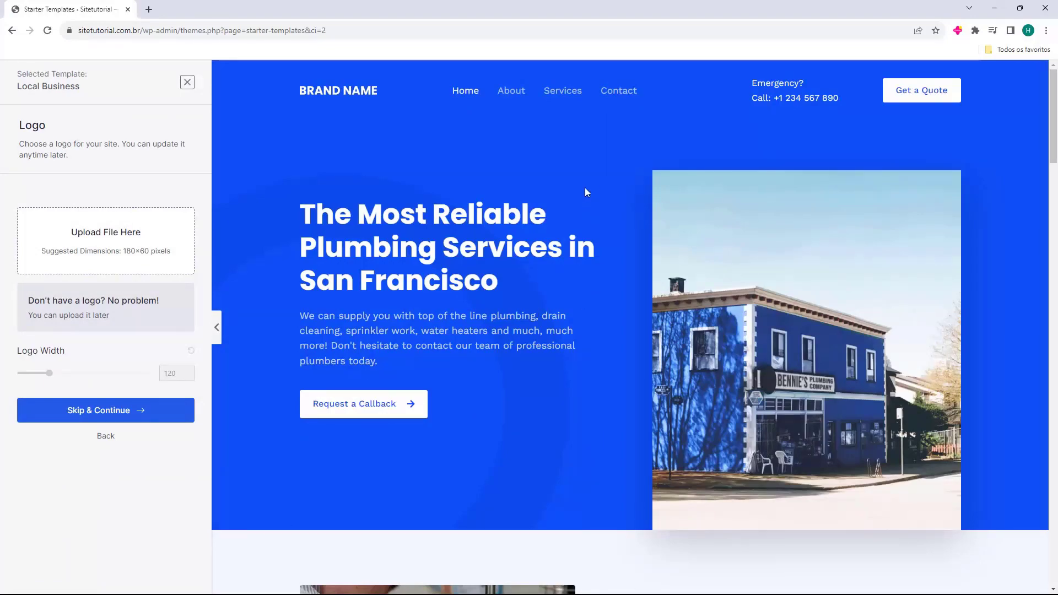
Examine the Local Business template's home page from the header through services, testimonials and work gallery to the footer.
scroll(585, 190, down, 15)
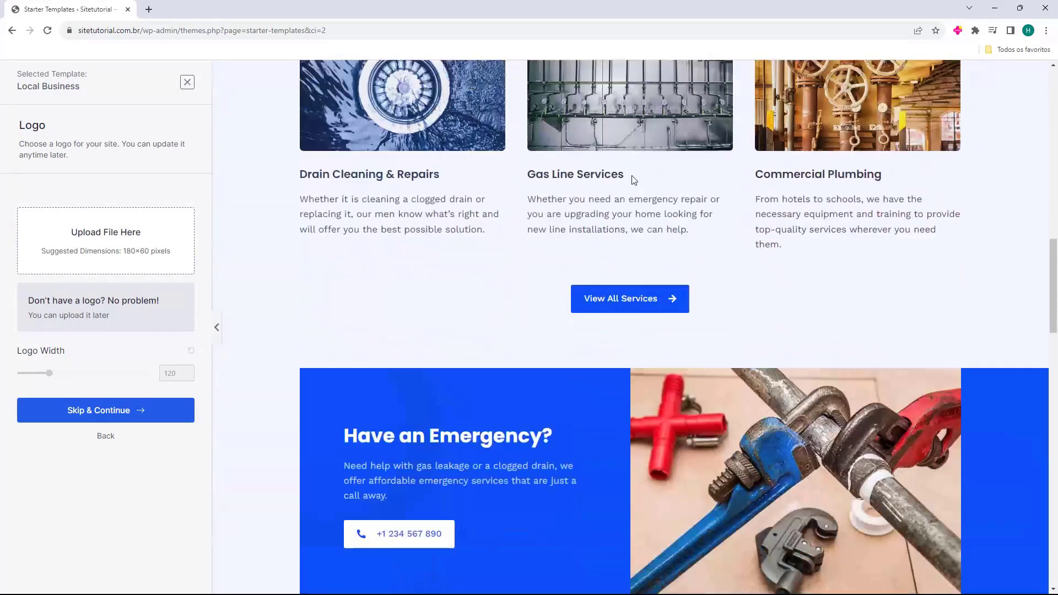
scroll(633, 180, down, 20)
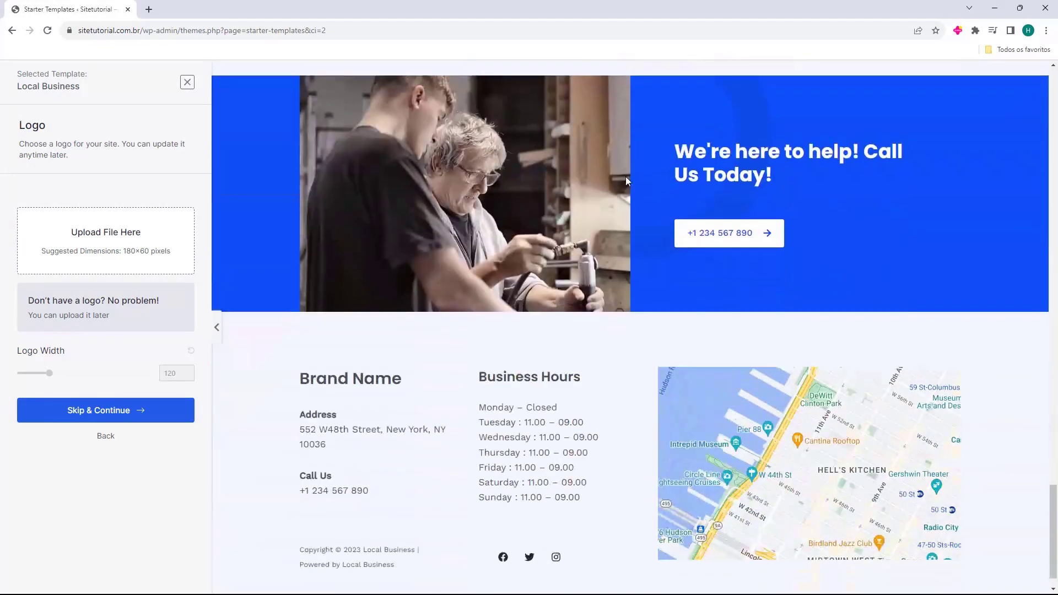
scroll(627, 181, up, 20)
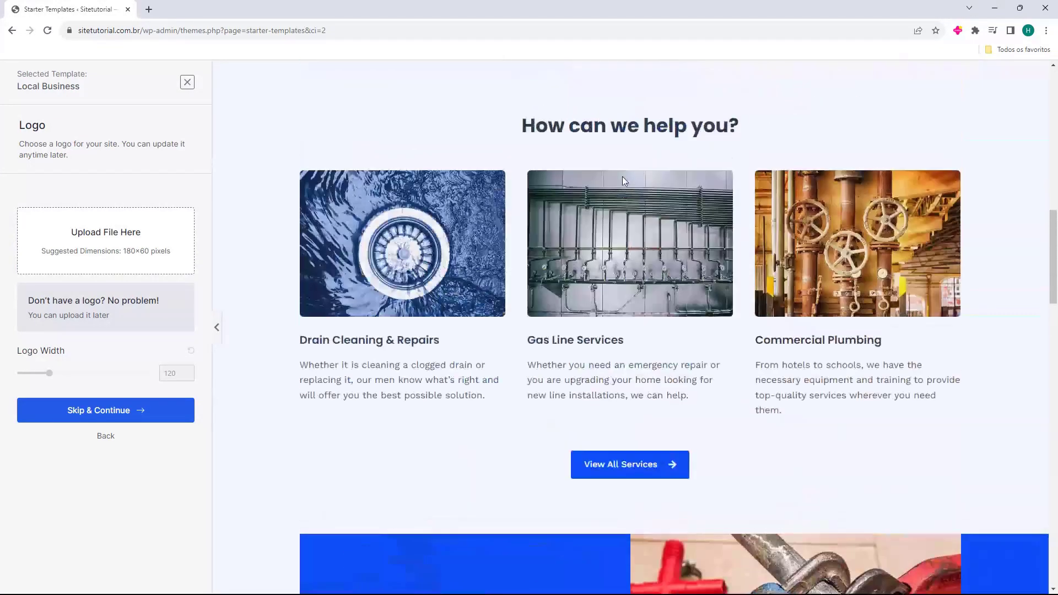
scroll(623, 181, up, 10)
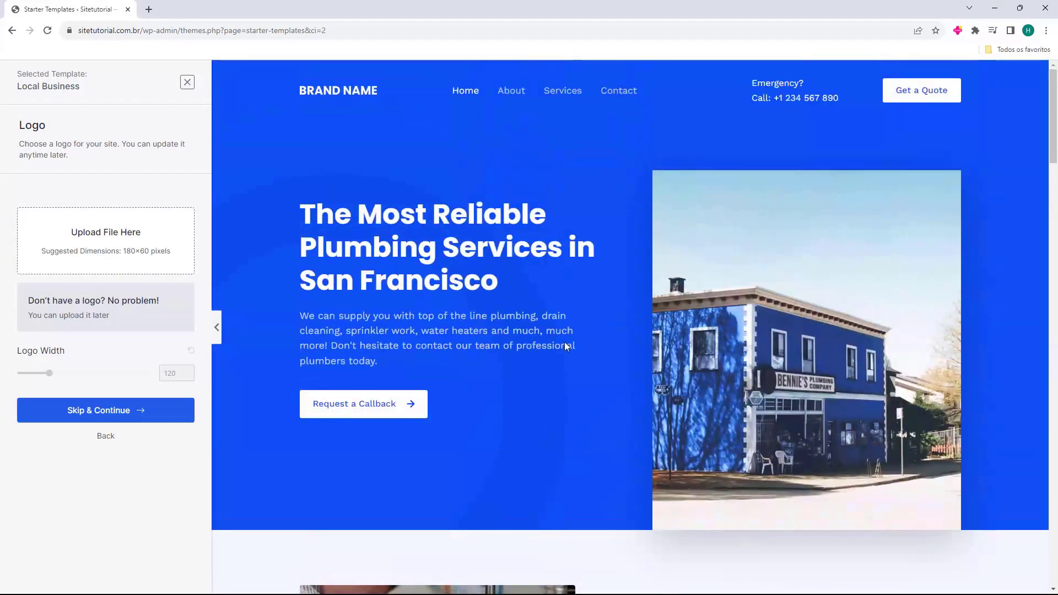
scroll(570, 309, down, 6)
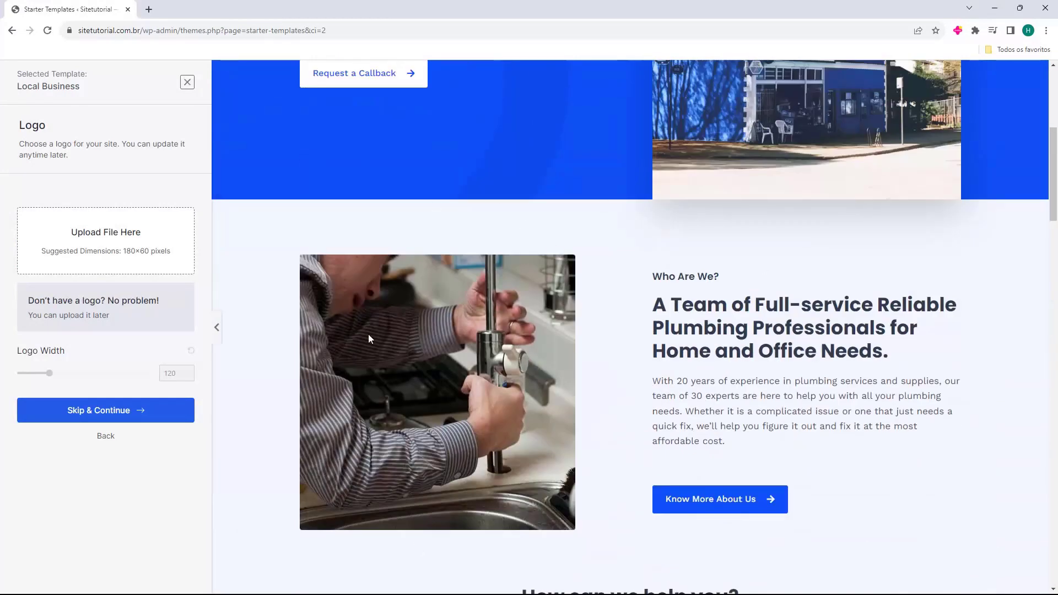
scroll(479, 500, down, 7)
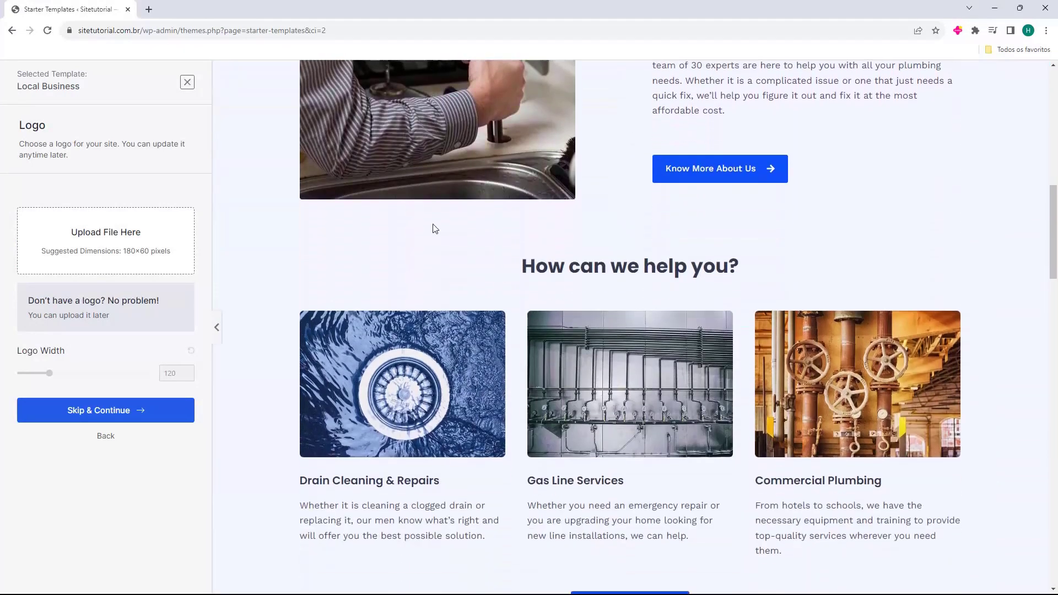
scroll(528, 219, down, 5)
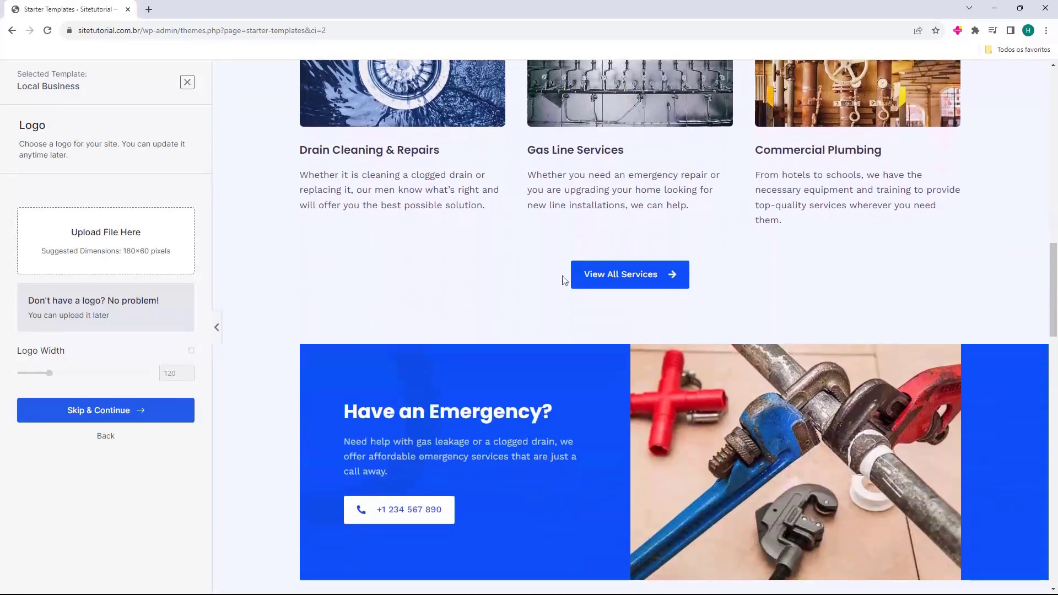
scroll(552, 259, down, 3)
scroll(438, 240, down, 9)
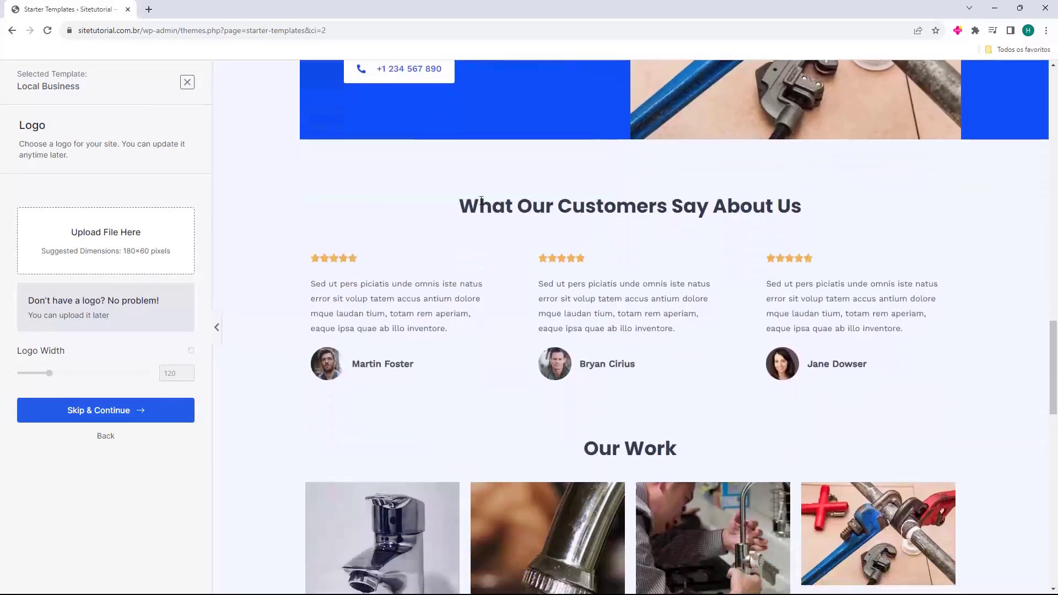
scroll(372, 267, down, 15)
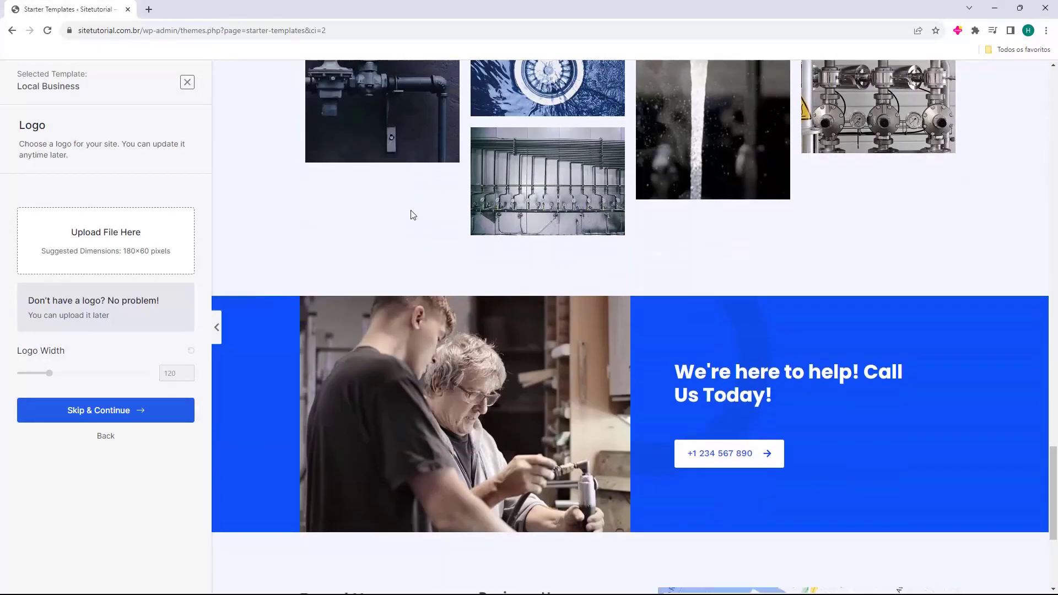
scroll(605, 161, down, 1)
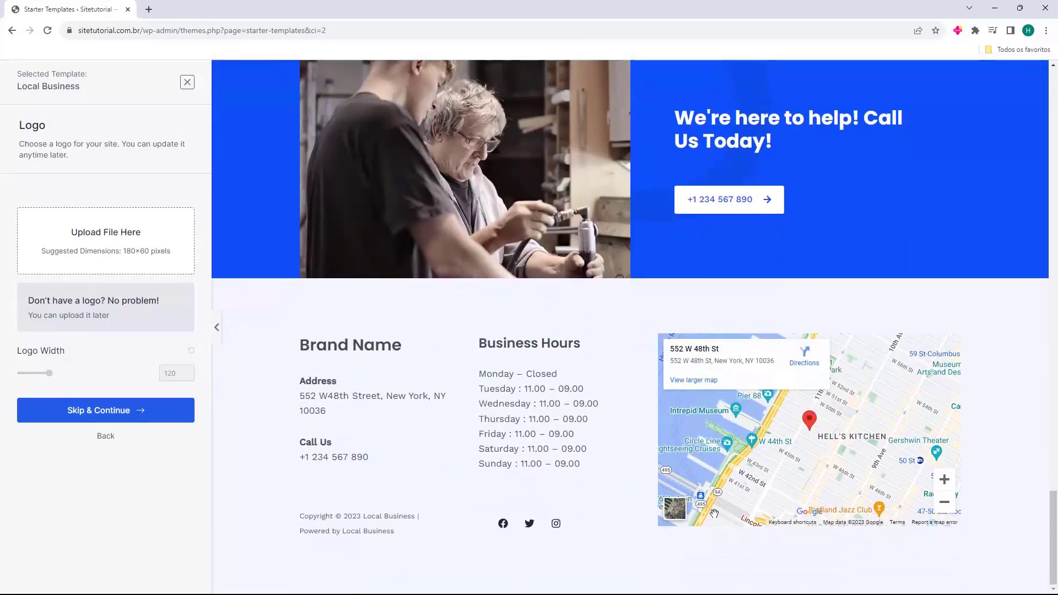
scroll(538, 327, up, 20)
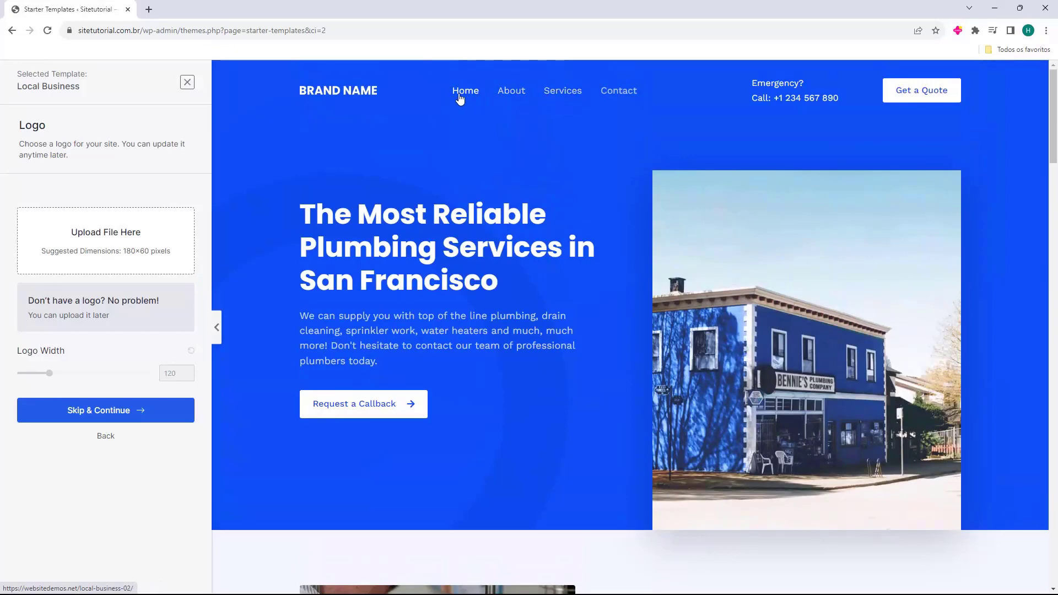
Look through the template's About and Services pages in the preview, then return to its home page.
click(508, 94)
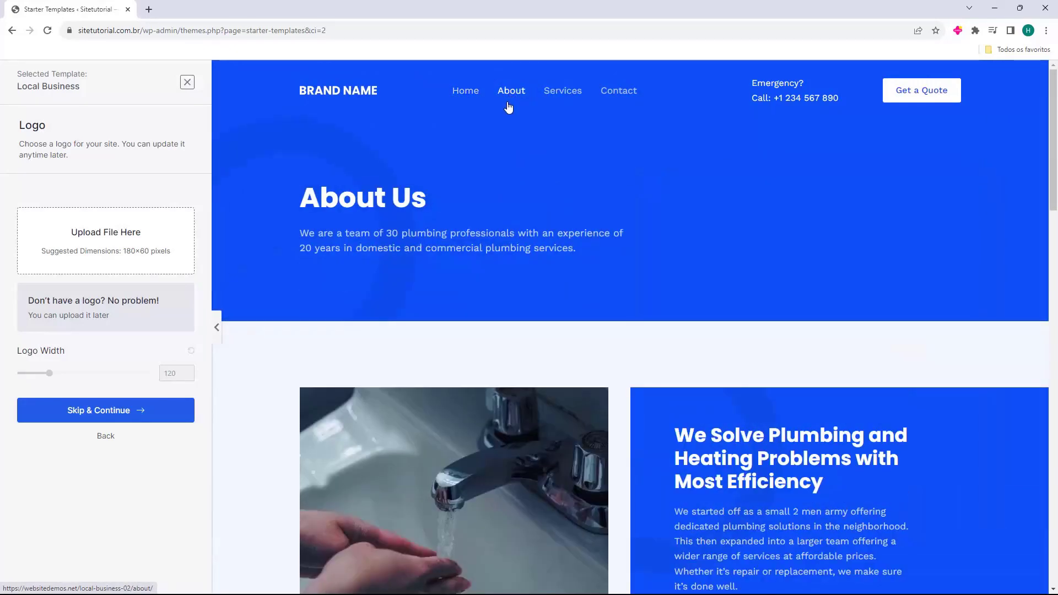
scroll(614, 298, down, 10)
scroll(615, 304, down, 5)
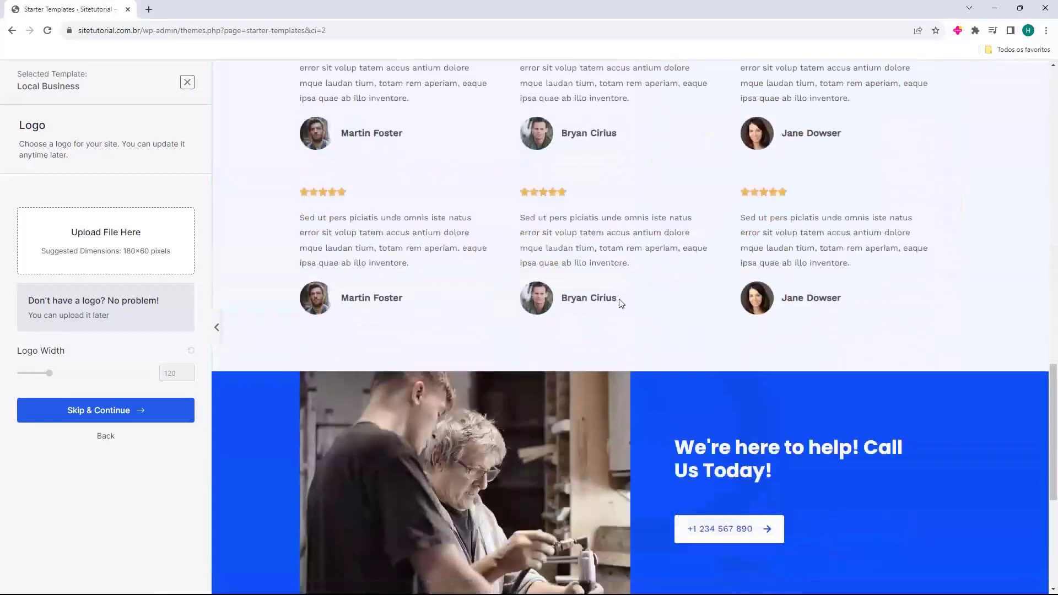
scroll(623, 299, up, 15)
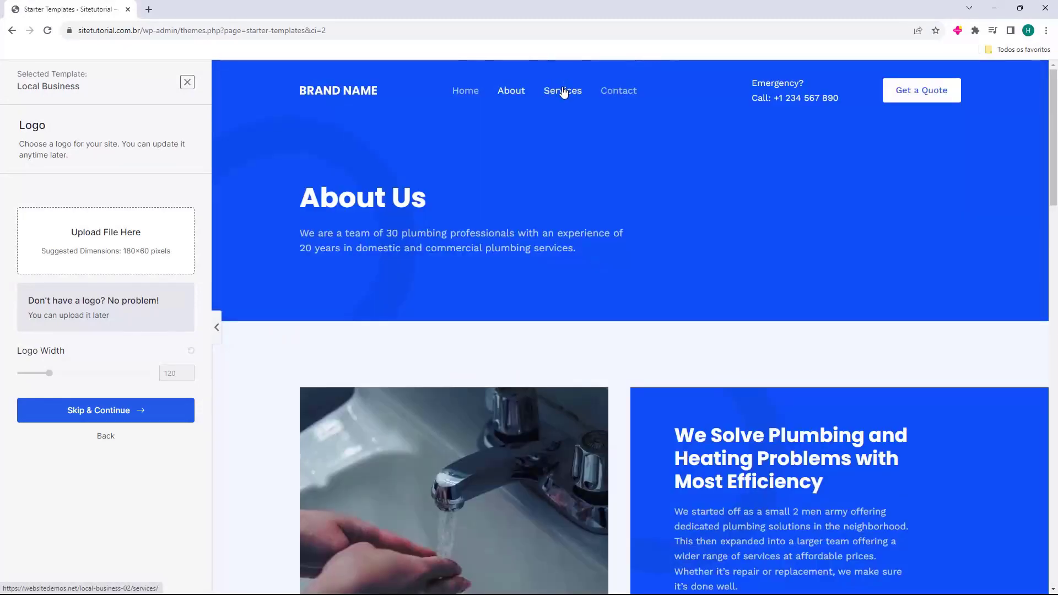
click(563, 91)
scroll(617, 221, down, 8)
scroll(515, 159, down, 10)
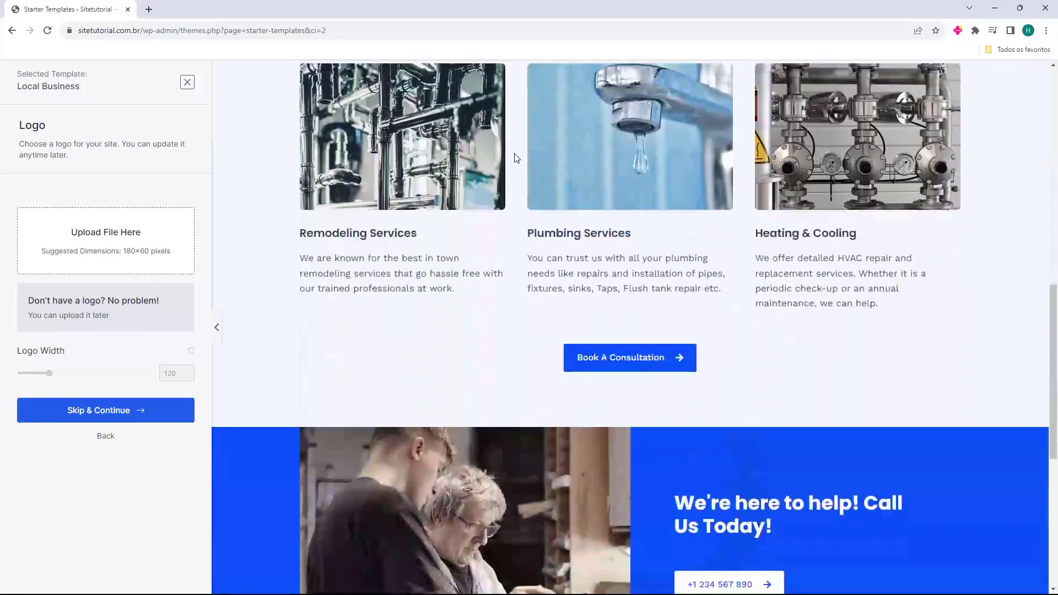
scroll(585, 200, up, 13)
scroll(585, 203, up, 5)
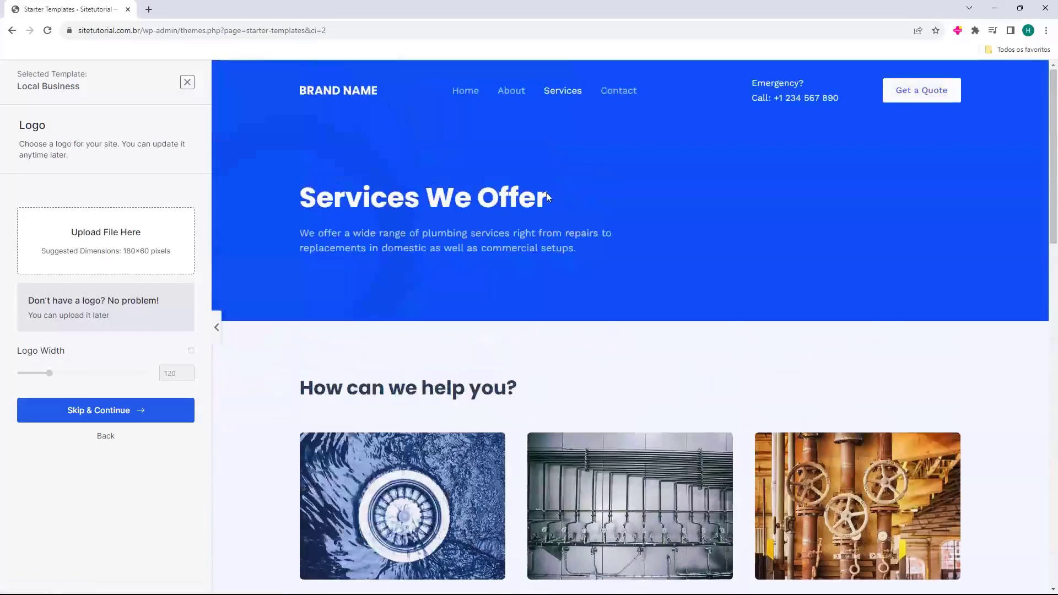
click(464, 90)
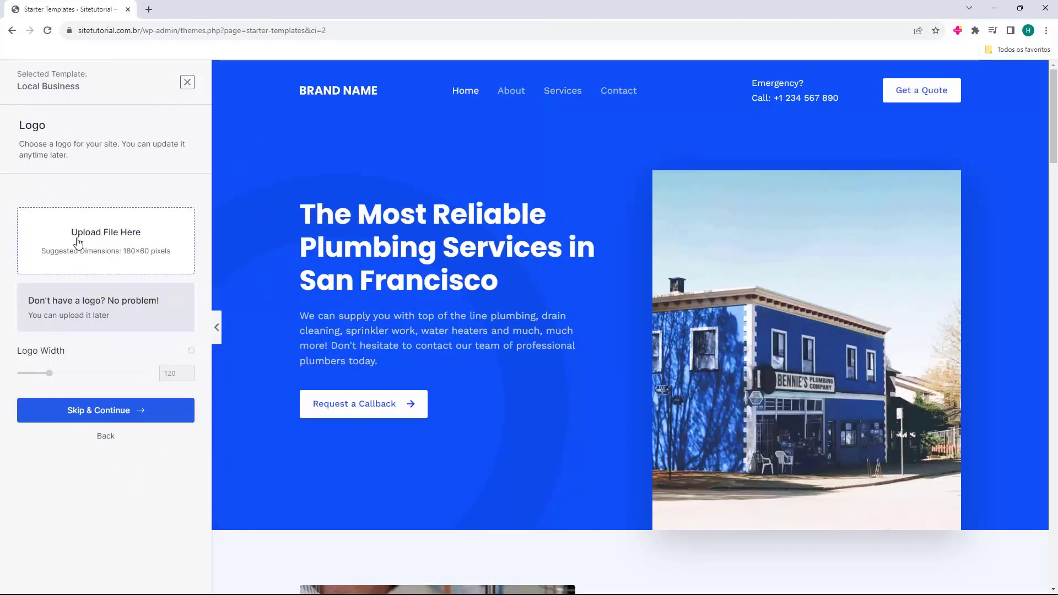
Upload Logo-Sitetutorial.png to the media library and use it as the site logo.
click(107, 245)
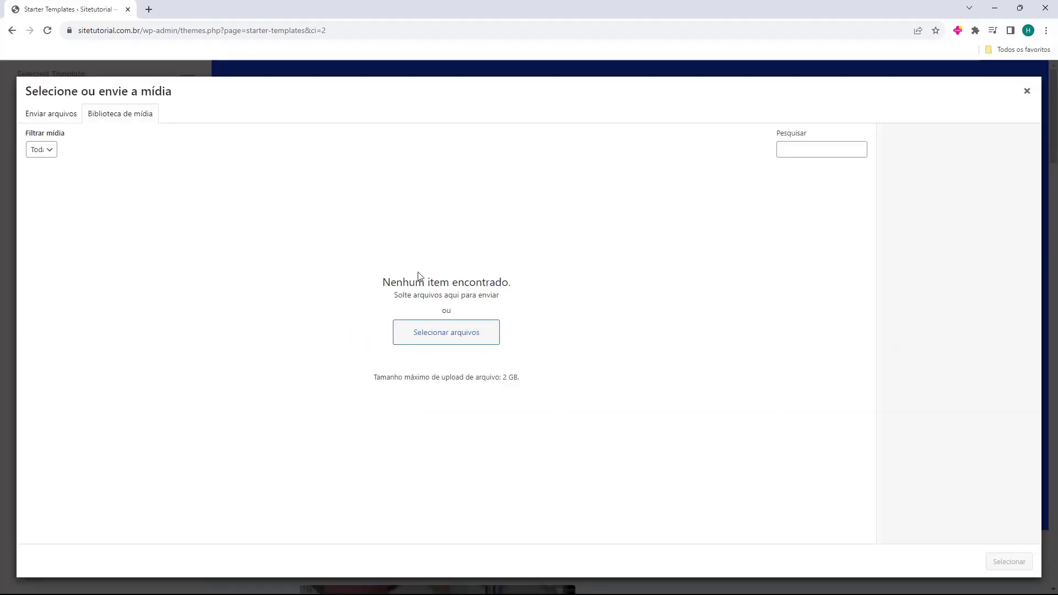
click(53, 119)
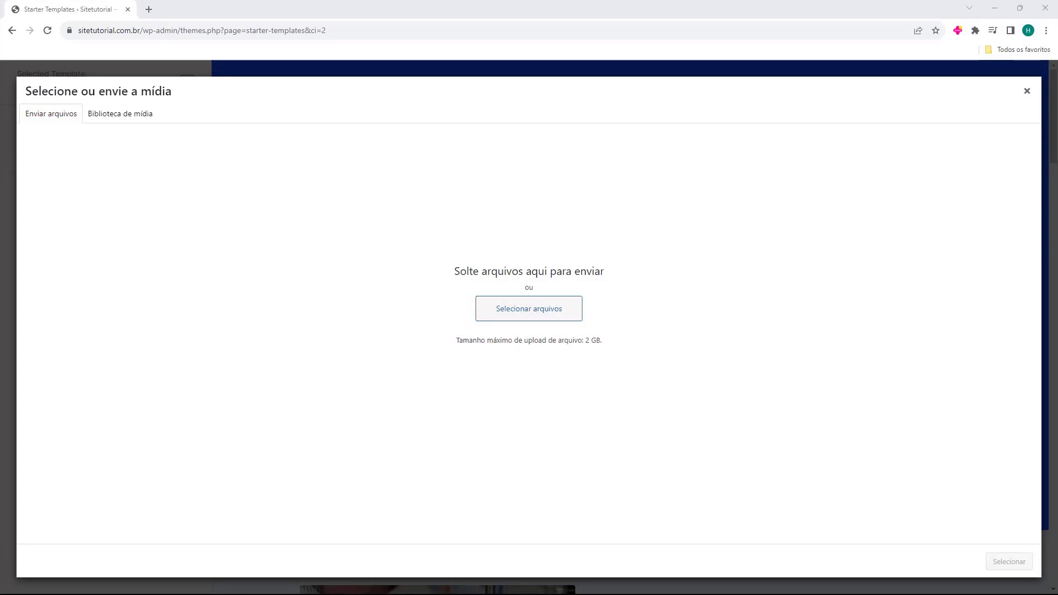
drag(2, 331, 493, 252)
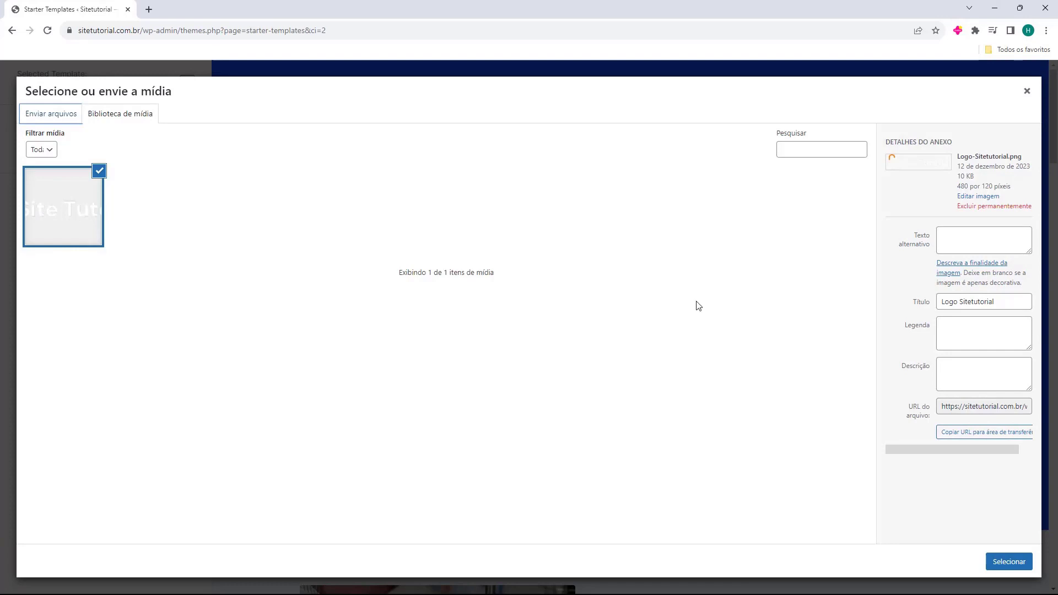
click(1002, 565)
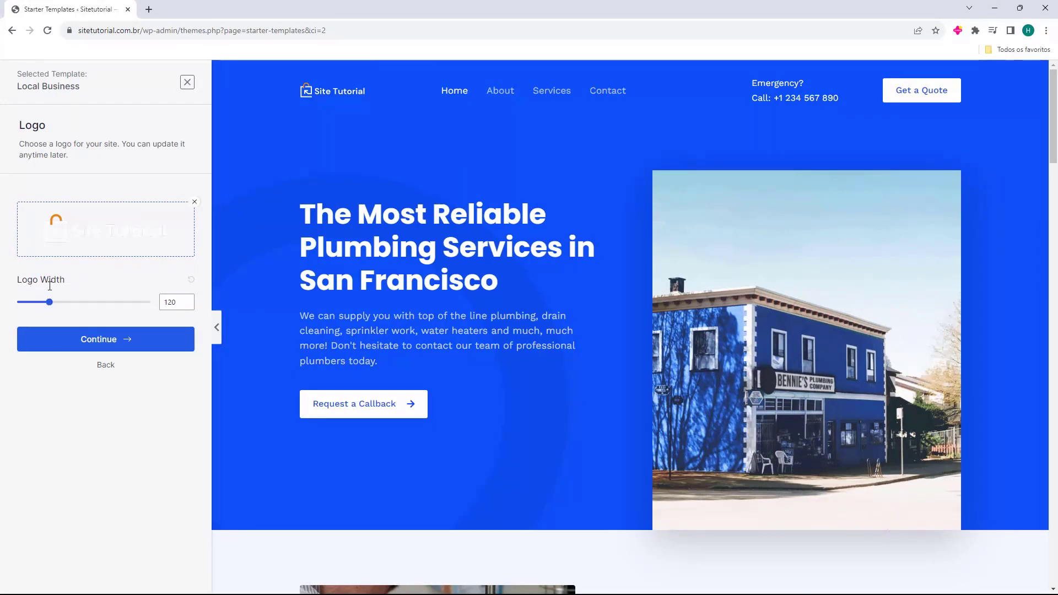
Set the logo width to 150 and continue to the color and font choices.
drag(49, 302, 59, 323)
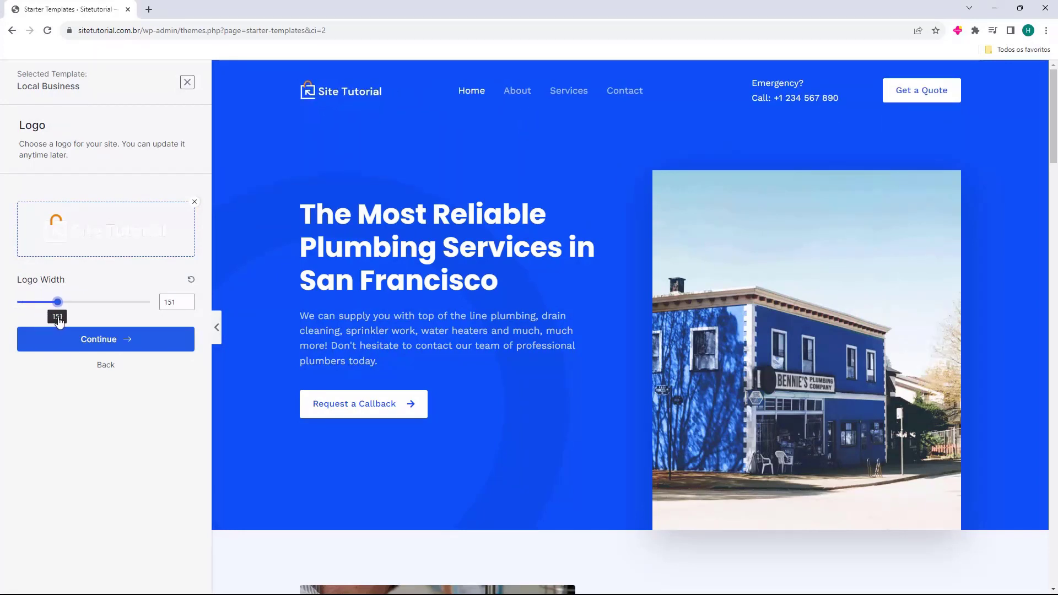
click(183, 303)
key(BackSpace)
text(0)
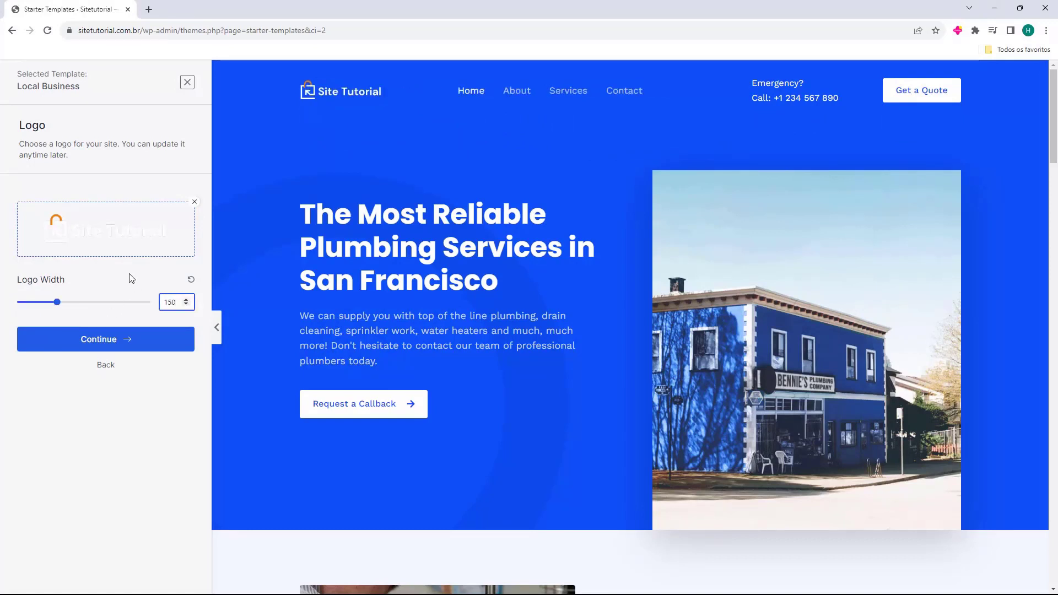
click(361, 69)
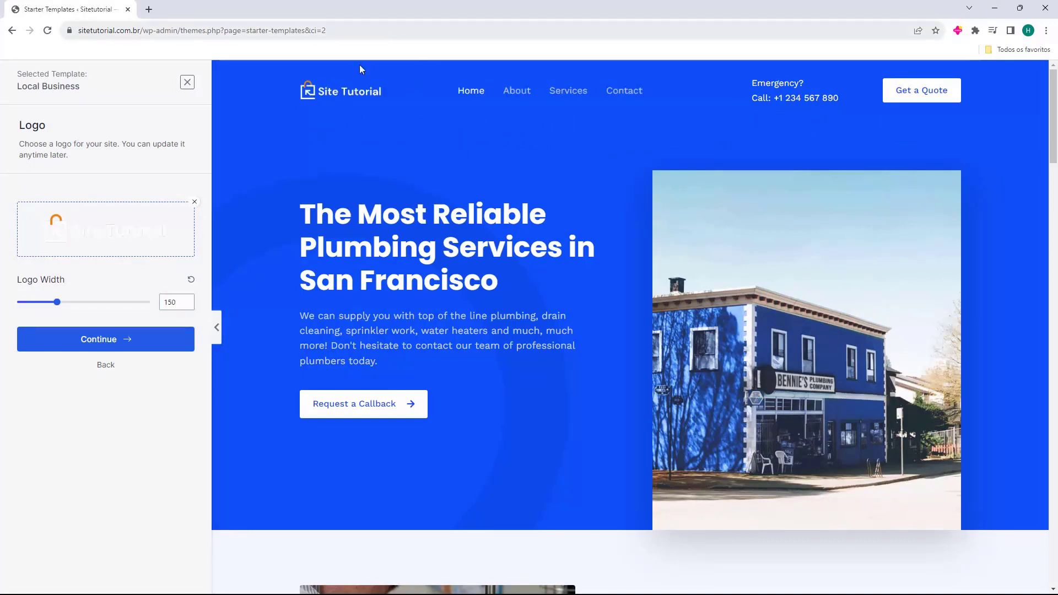
click(99, 344)
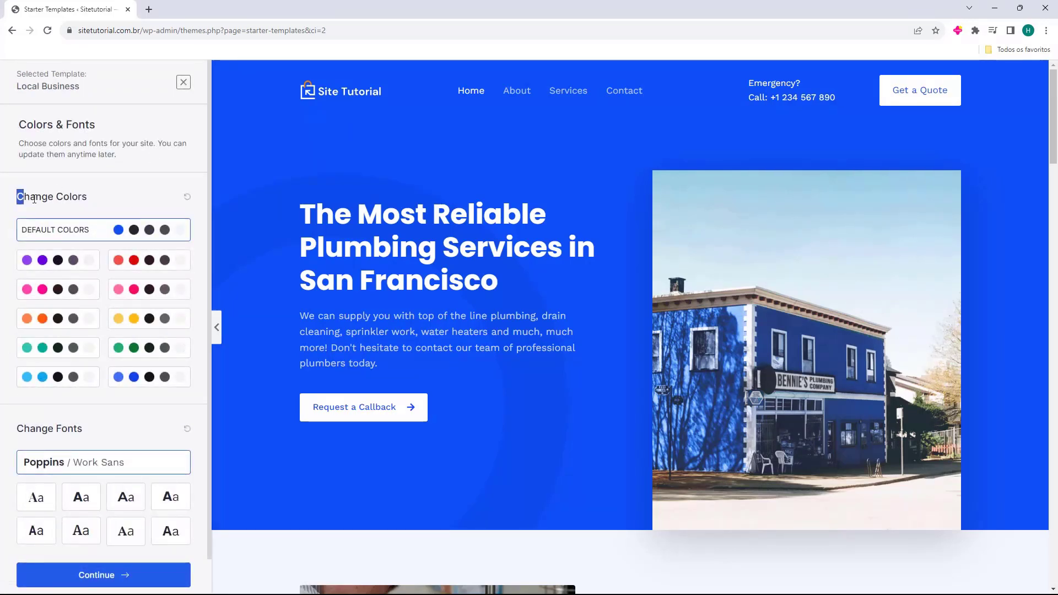
Try the alternative color palettes on the template's home page, from purple through teal and yellow to red.
drag(17, 197, 54, 197)
drag(17, 429, 45, 421)
click(108, 189)
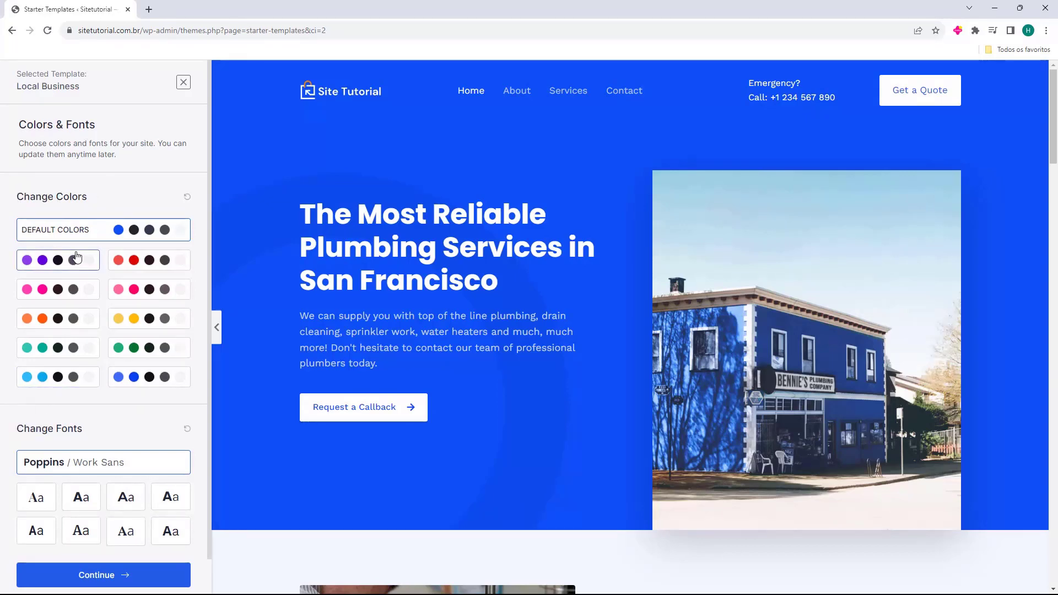
click(83, 264)
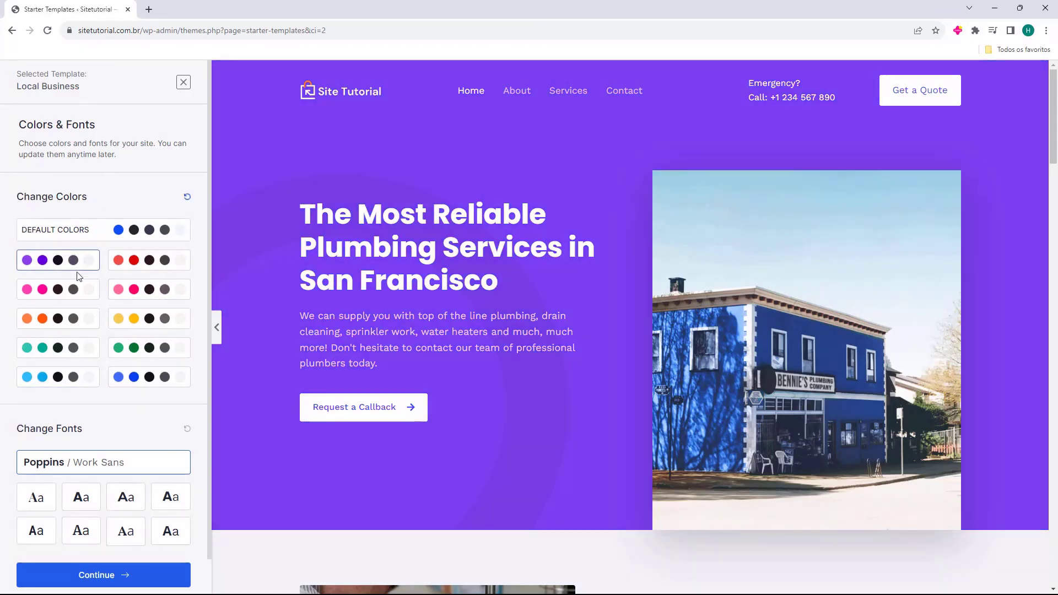
click(74, 292)
click(69, 320)
click(68, 343)
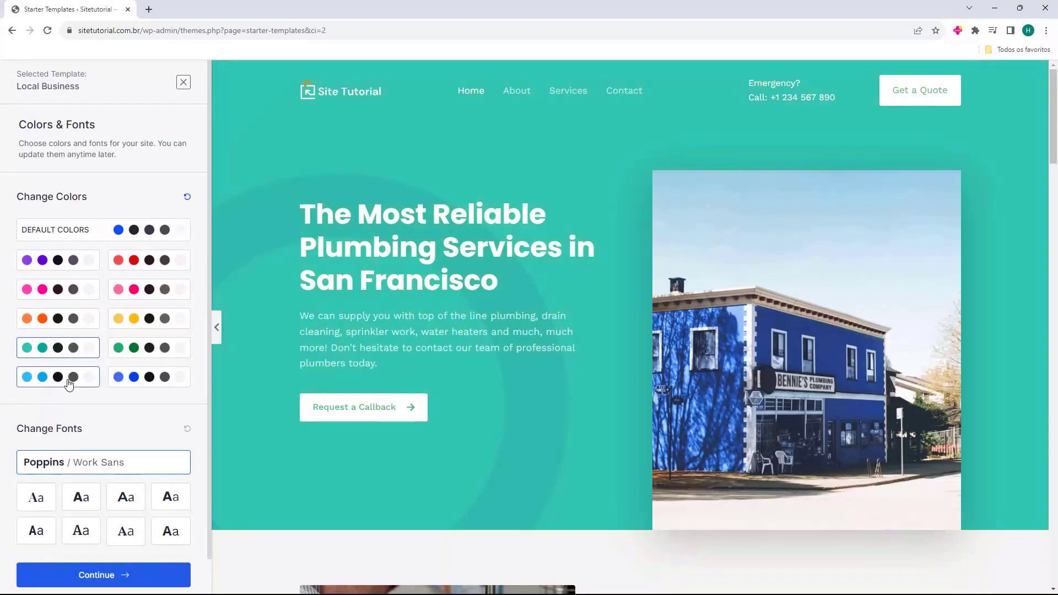
click(66, 377)
click(138, 377)
click(154, 347)
click(153, 319)
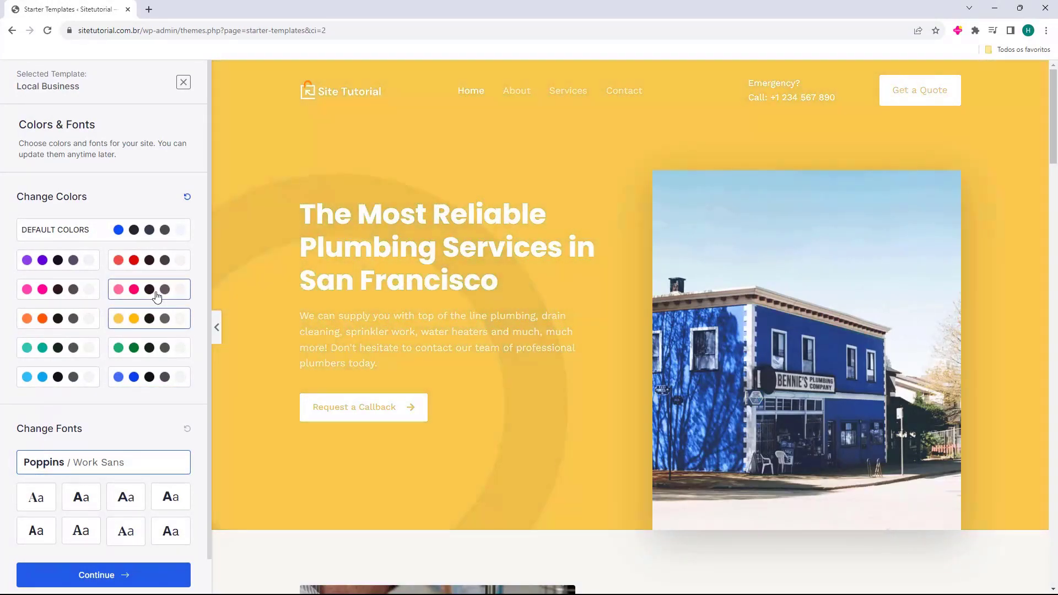
click(148, 289)
click(149, 260)
Compare the red, pink, purple and teal palettes across the home page sections, and restore the default colors.
scroll(309, 308, down, 10)
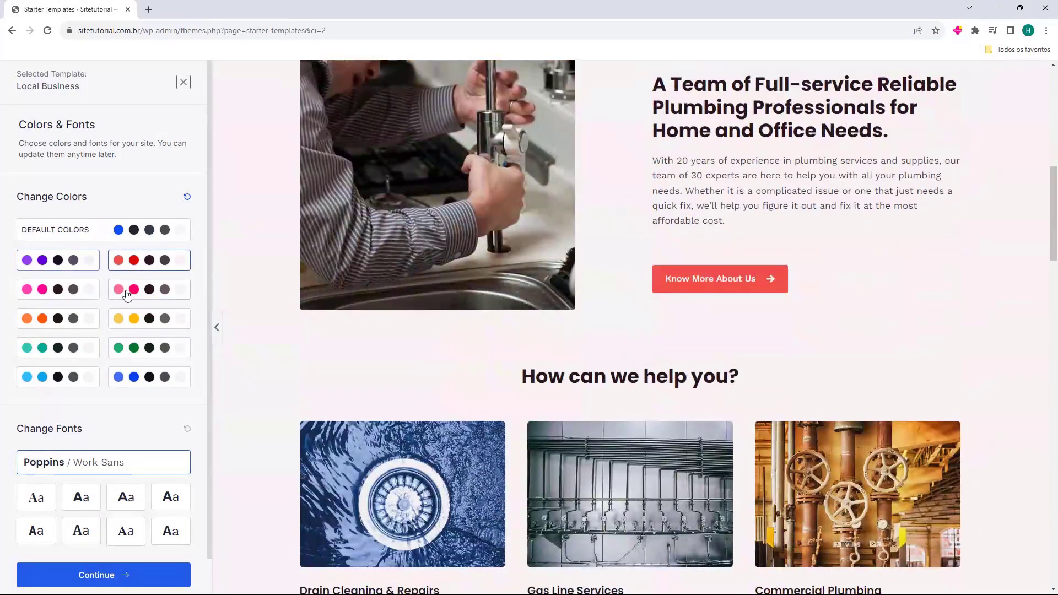
click(149, 289)
scroll(525, 383, up, 6)
scroll(524, 382, up, 3)
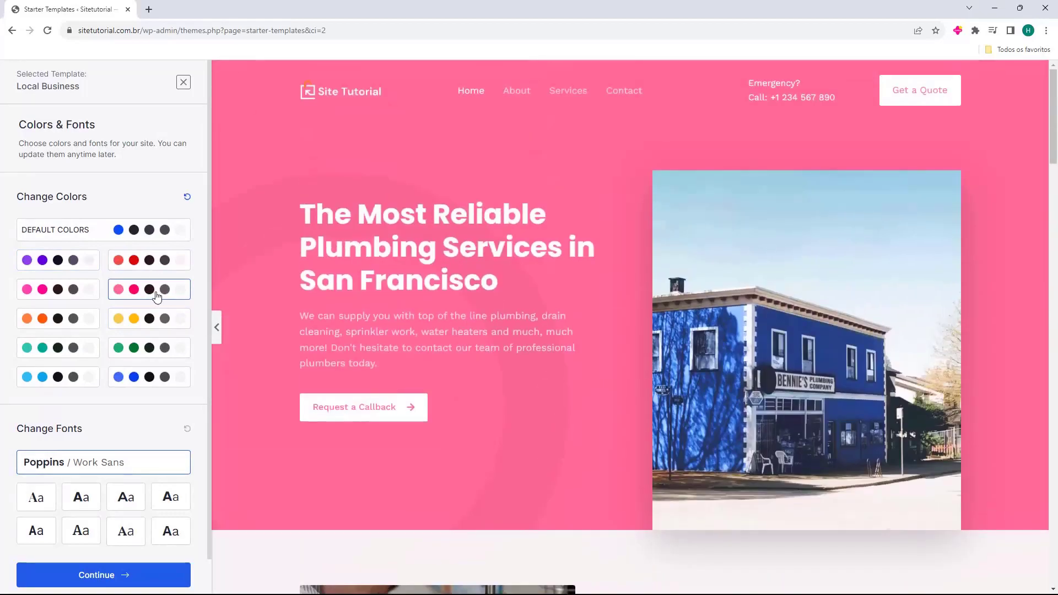
click(148, 260)
click(58, 260)
scroll(502, 354, down, 12)
scroll(496, 354, down, 5)
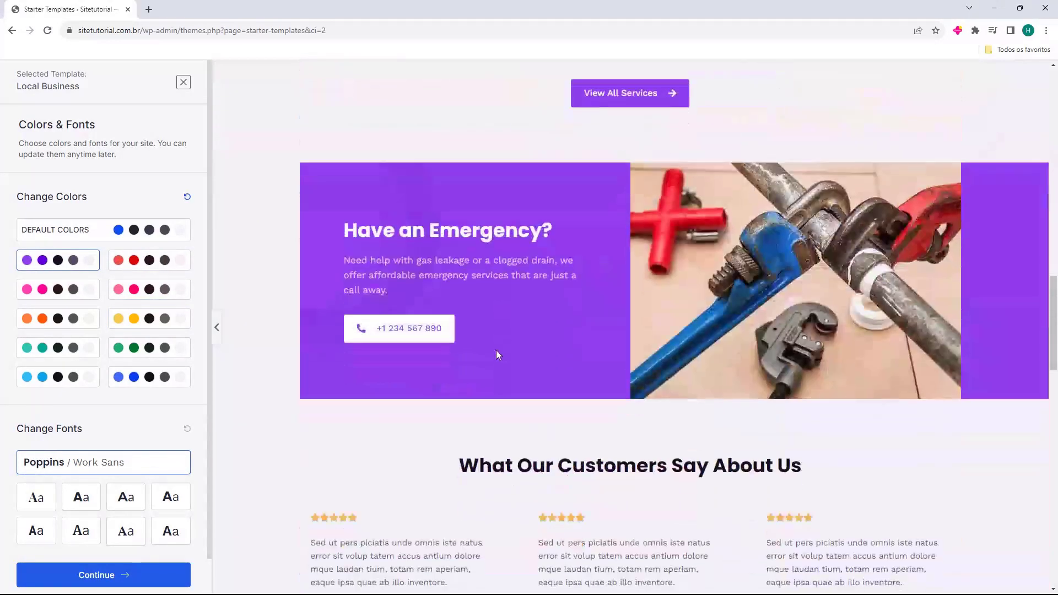
scroll(492, 349, up, 15)
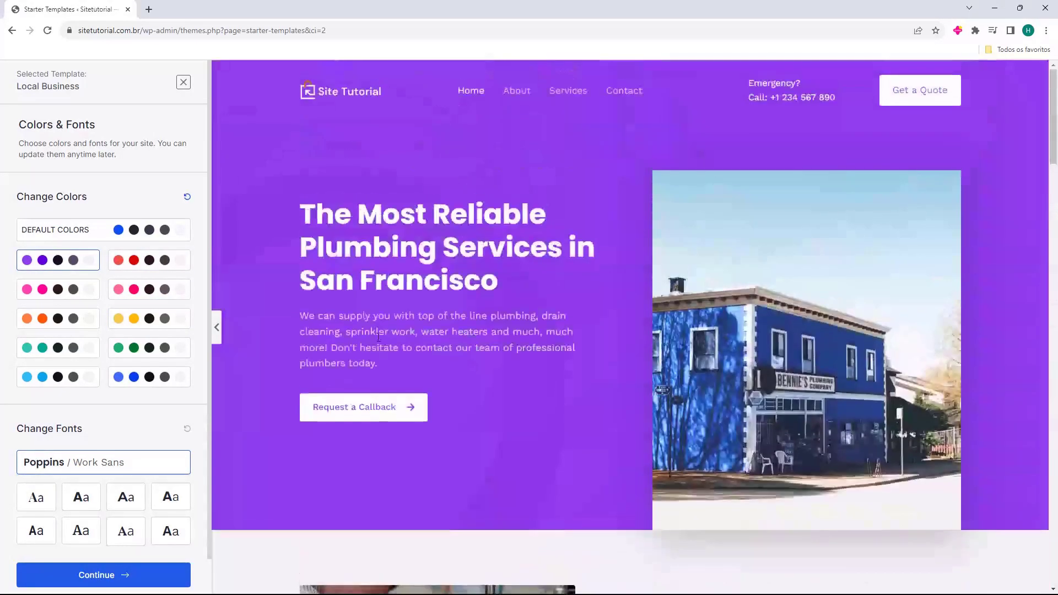
click(64, 229)
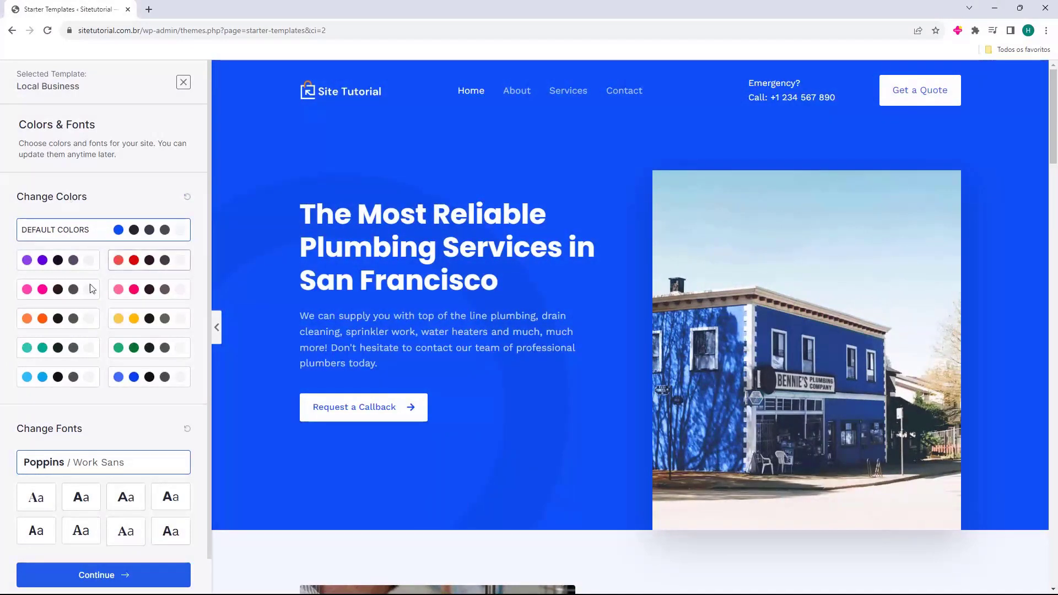
click(73, 346)
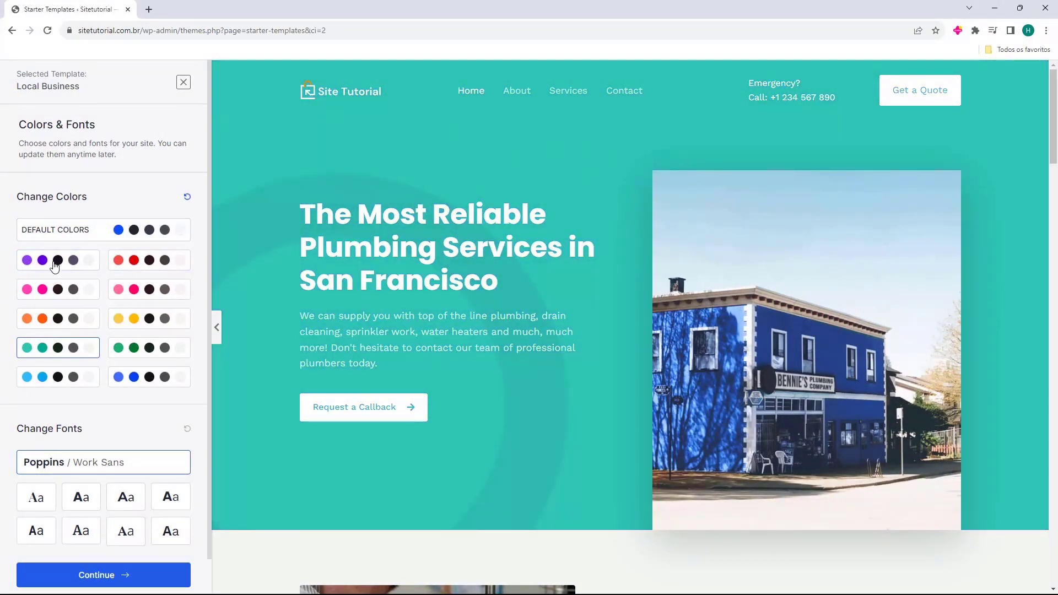
click(116, 233)
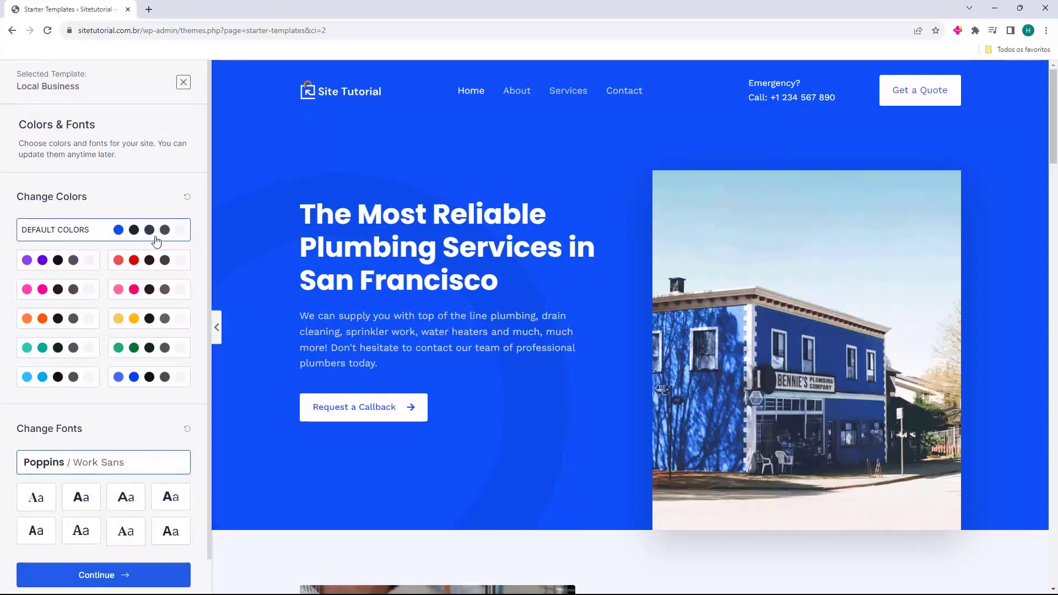
Try several alternative font pairings on the home page and reset the fonts to the default Poppins / Work Sans.
scroll(11, 398, down, 1)
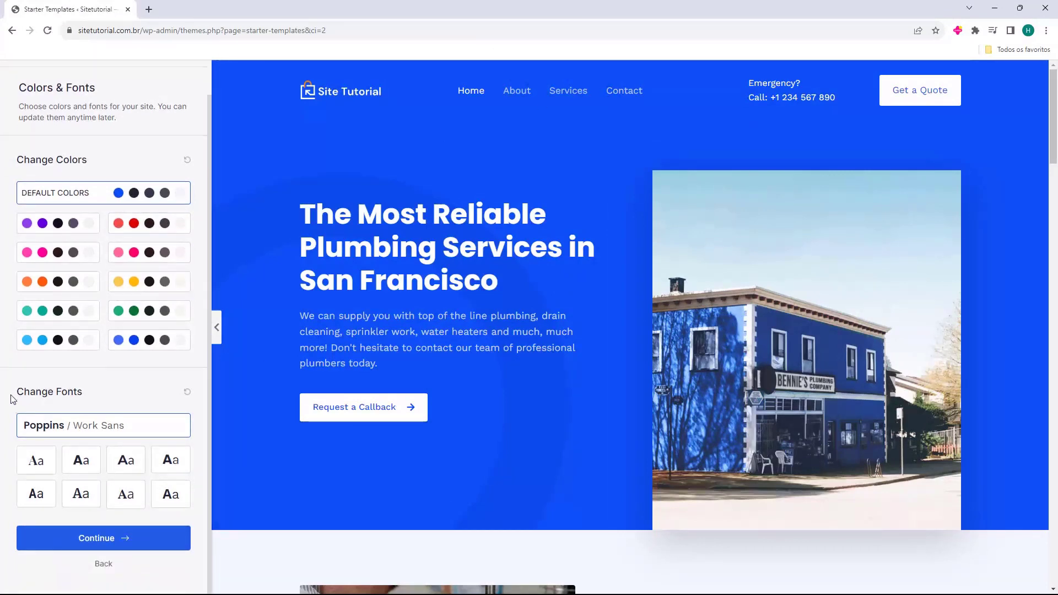
double_click(18, 395)
click(85, 462)
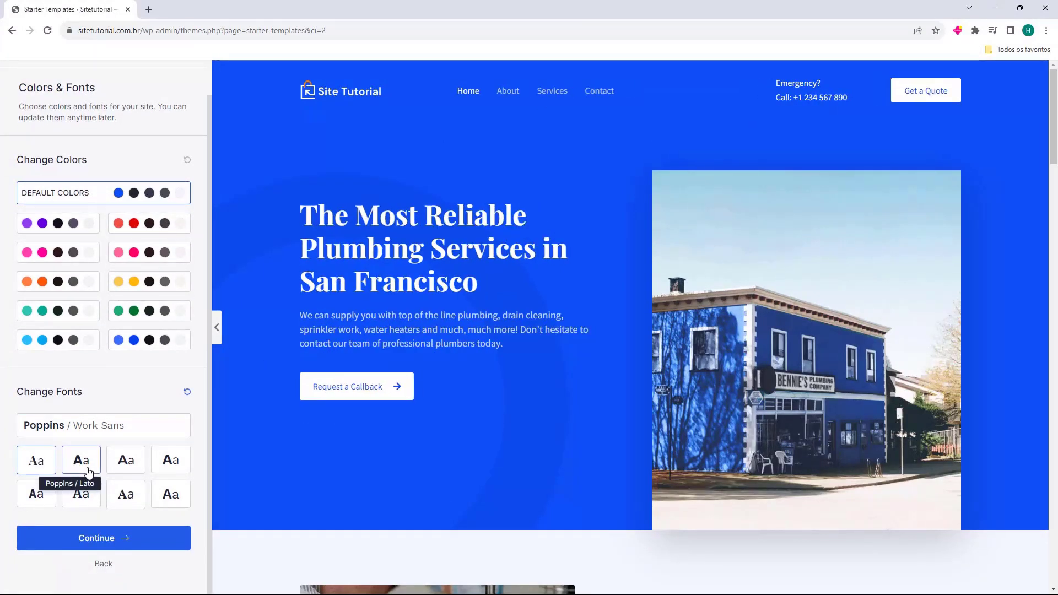
click(130, 430)
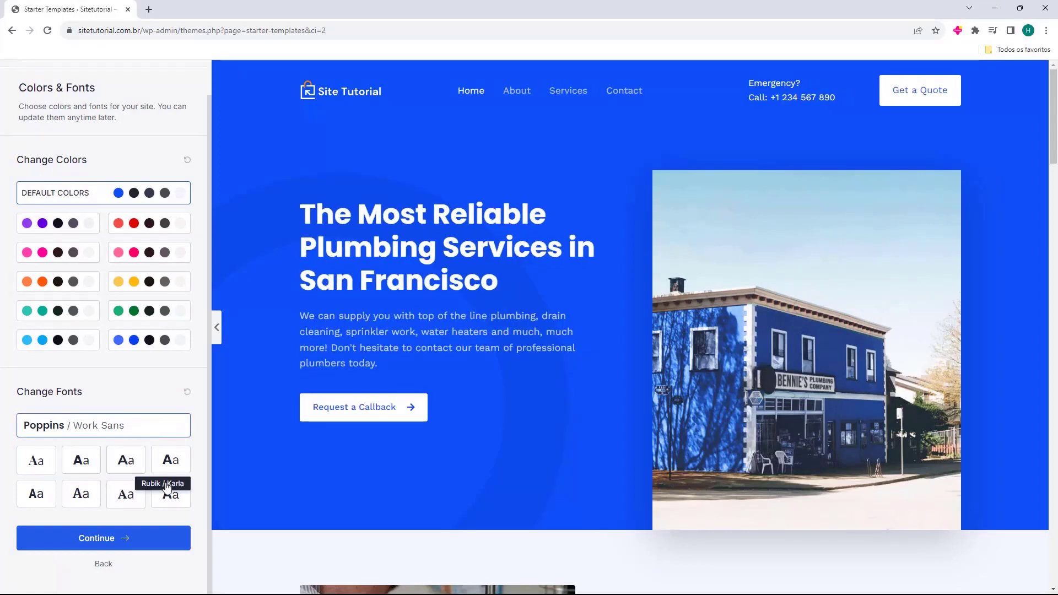
click(126, 494)
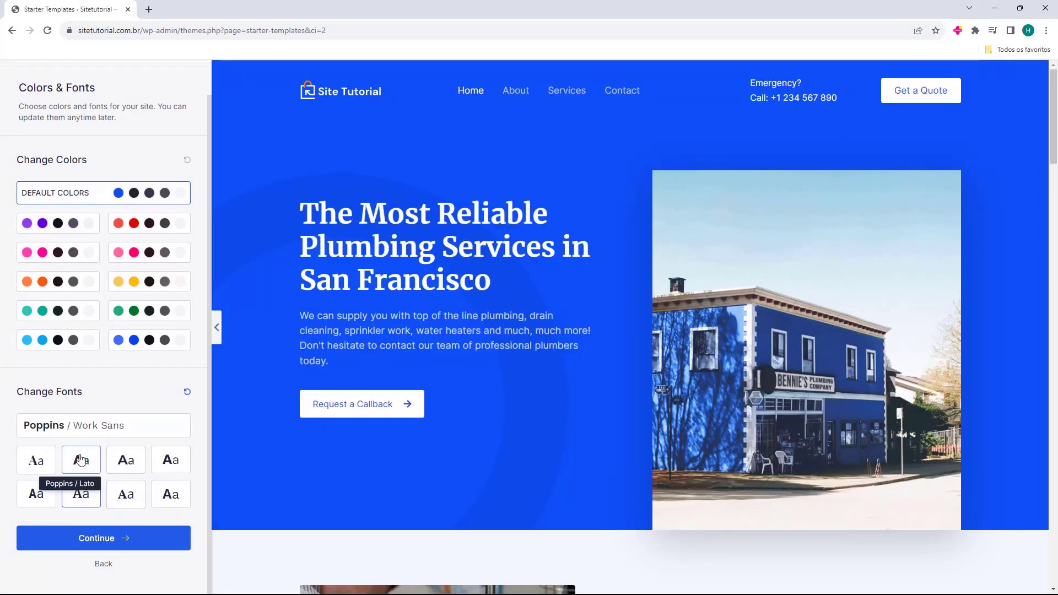
click(185, 393)
scroll(99, 403, up, 1)
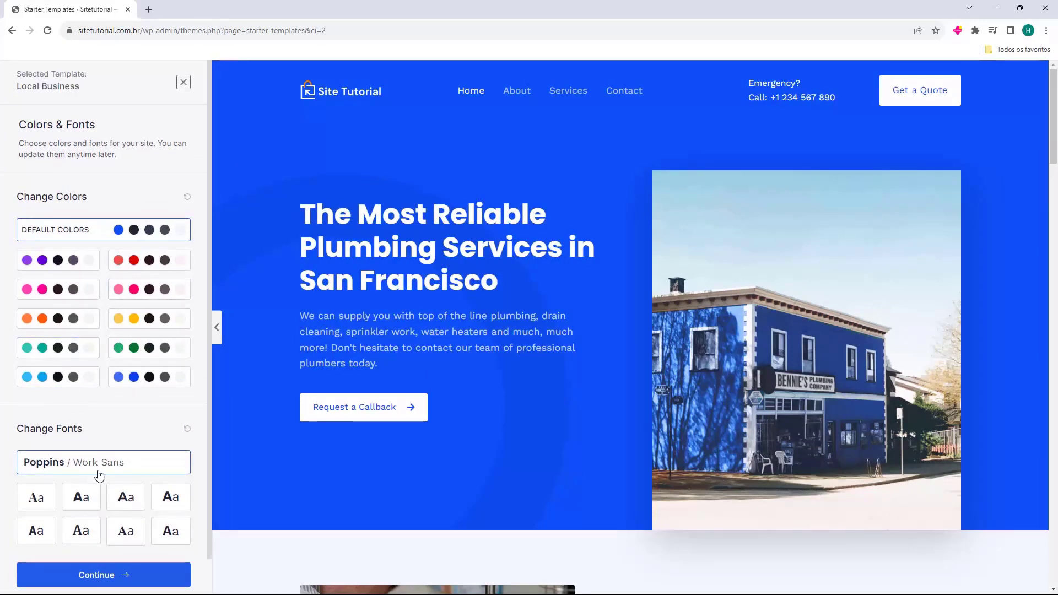
Accept the default colors and fonts, and submit the final form with all import options enabled to build the website.
click(104, 586)
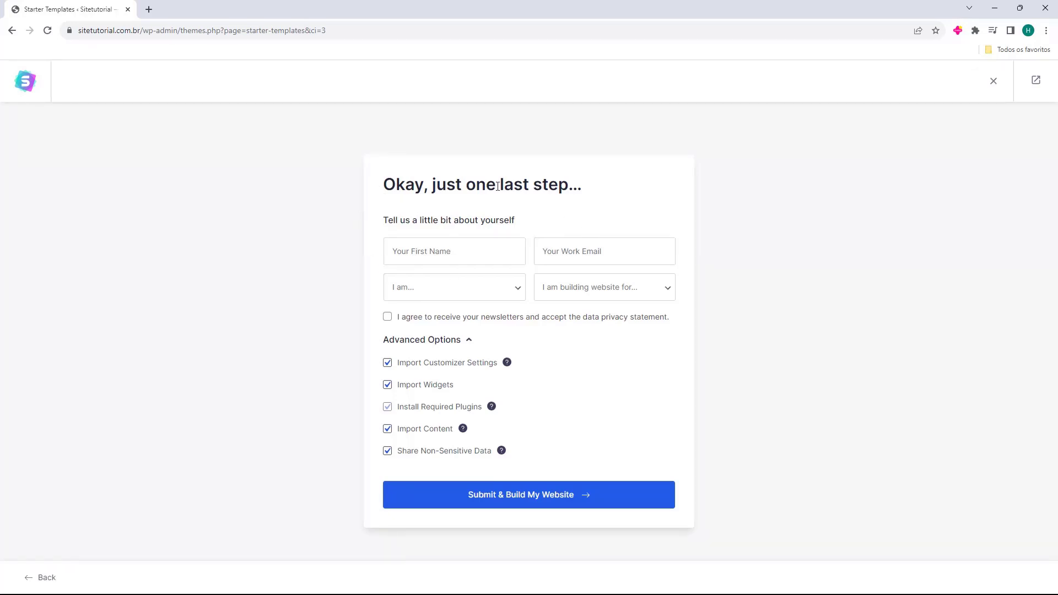
click(415, 247)
click(578, 245)
click(533, 495)
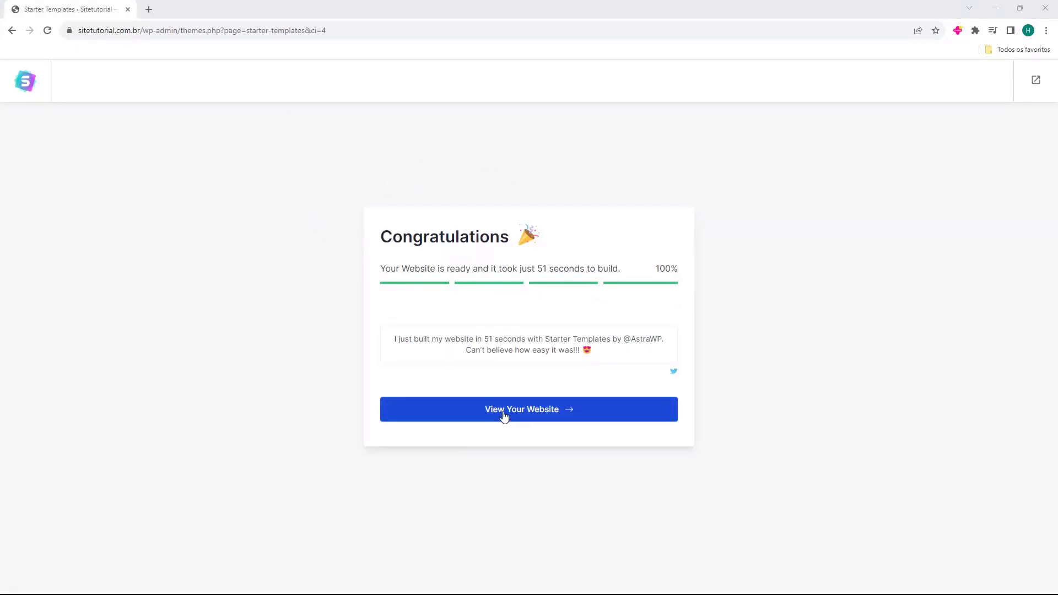
View the finished website, review the home page sections from the header to the footer, and close the preview.
click(532, 418)
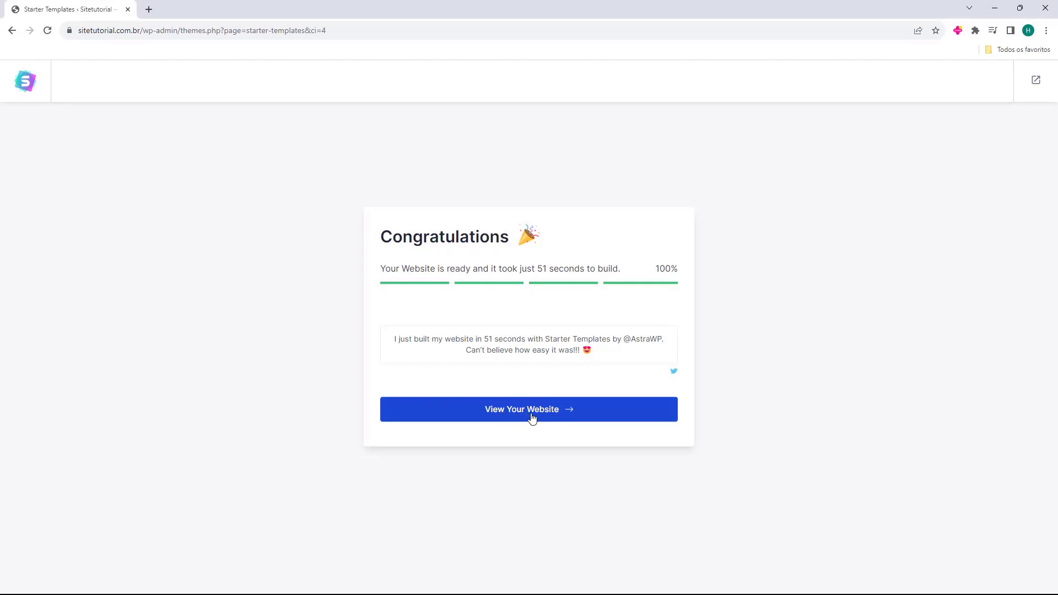
click(500, 420)
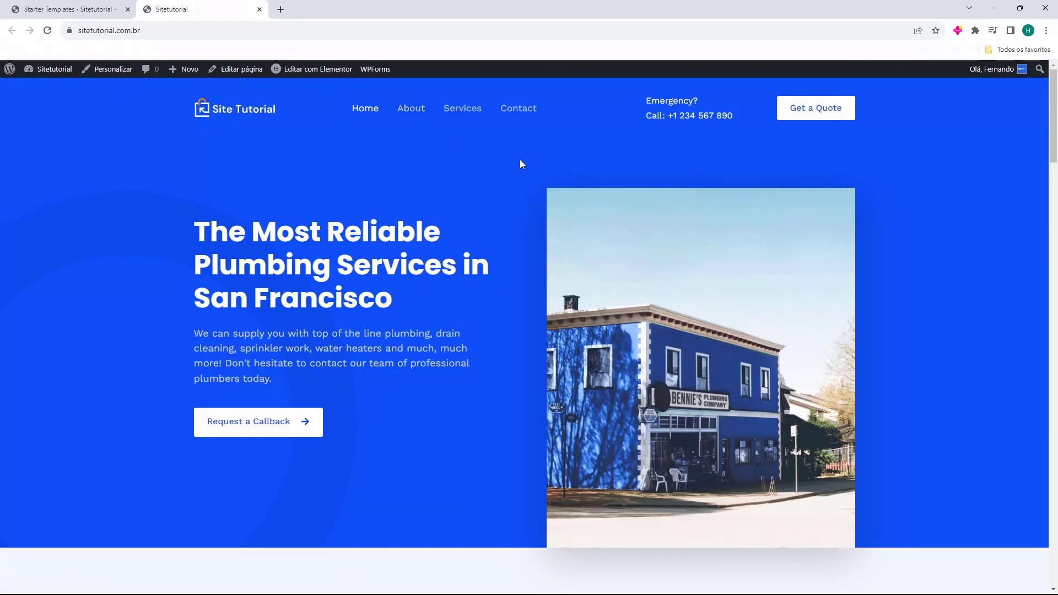
scroll(513, 129, down, 2)
scroll(513, 129, down, 15)
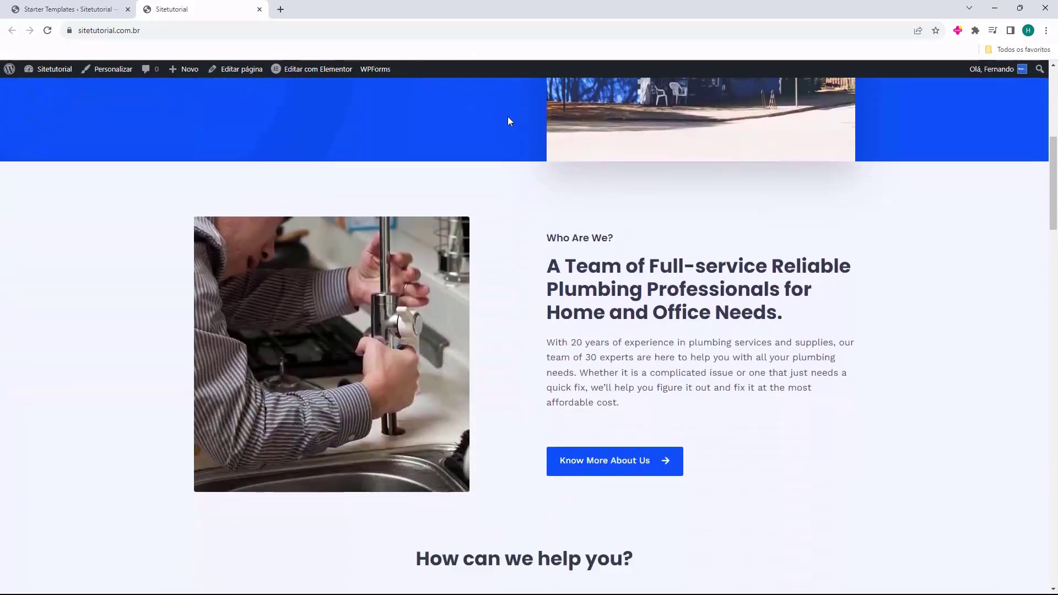
scroll(510, 121, down, 20)
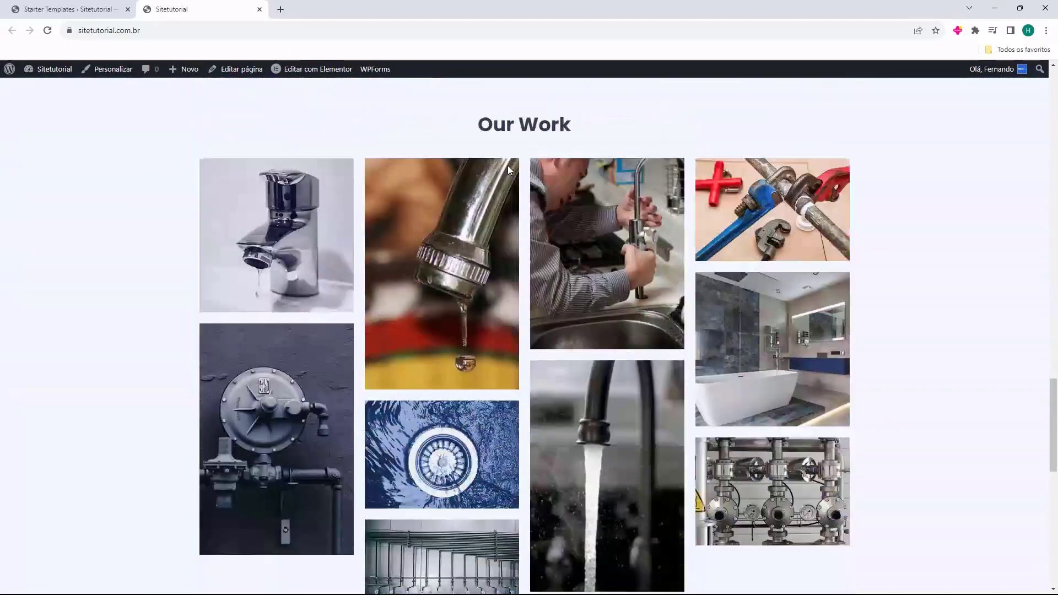
scroll(511, 167, down, 6)
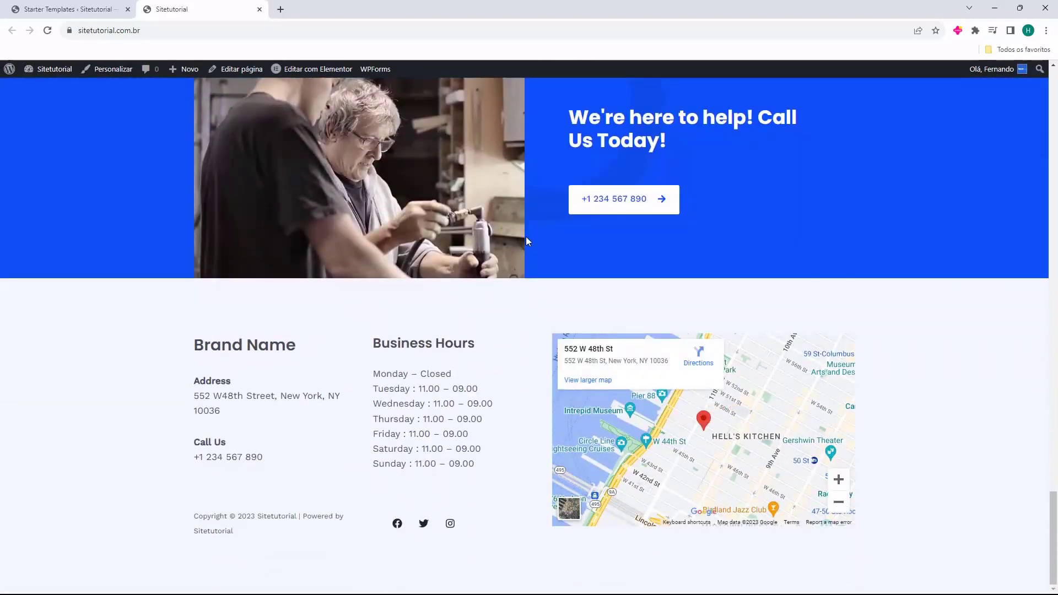
scroll(528, 270, up, 20)
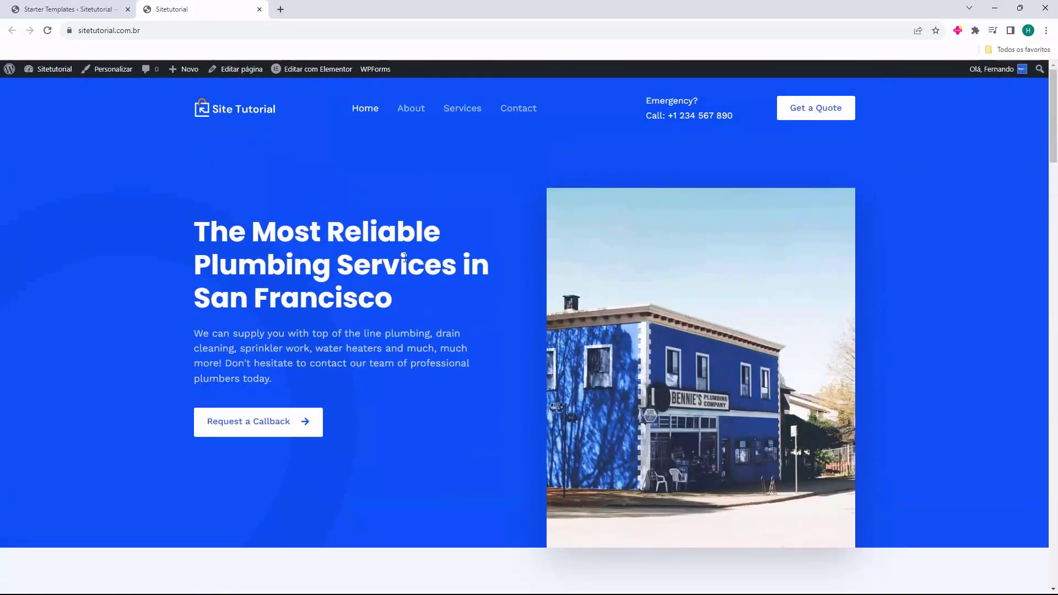
middle_click(224, 5)
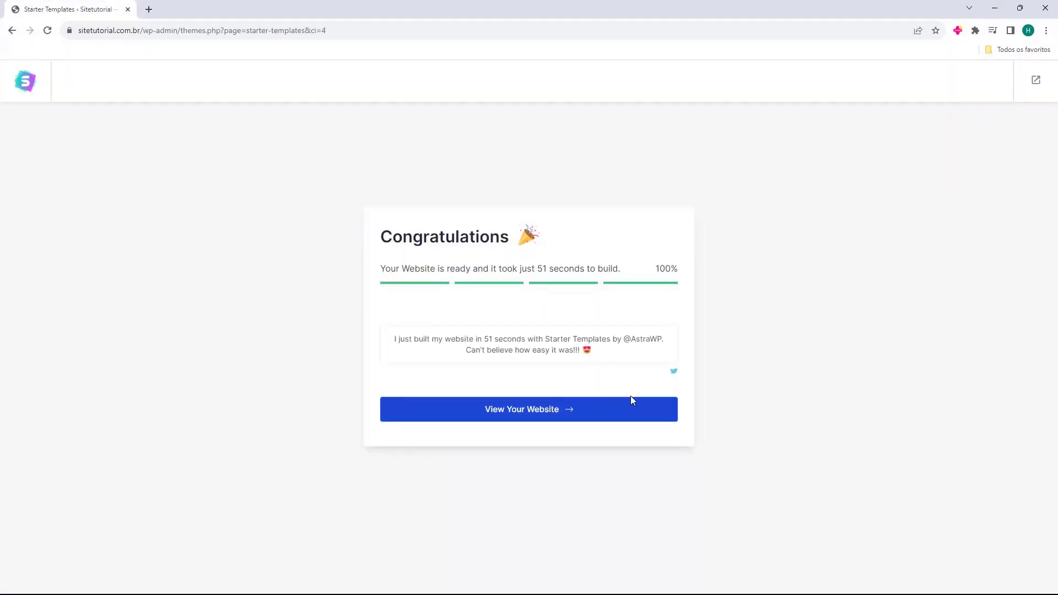
Leave the template wizard for the WordPress dashboard, open the list of all pages, and view the published About page.
click(1036, 82)
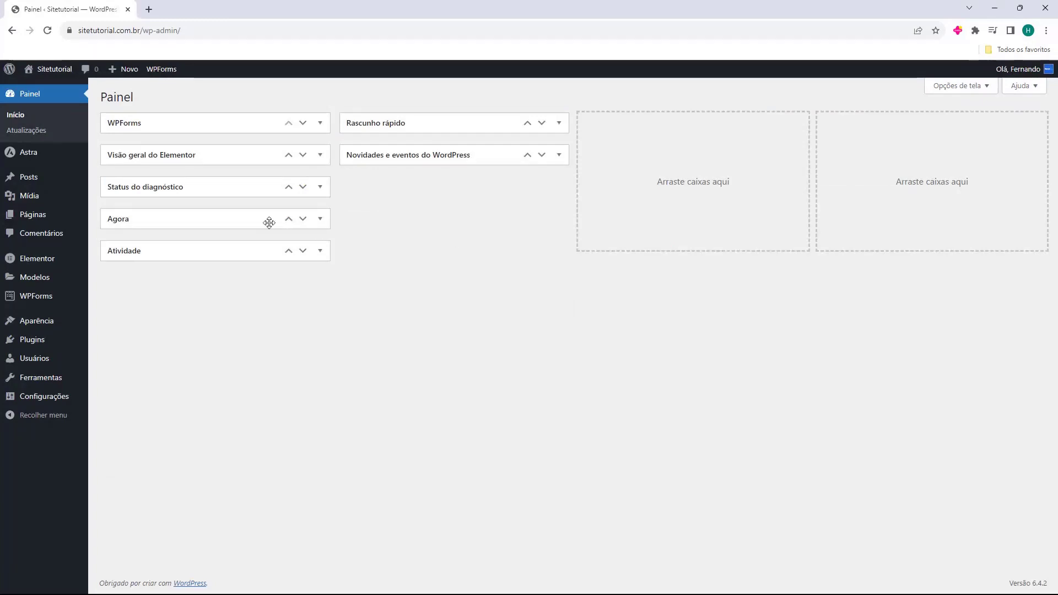
click(31, 220)
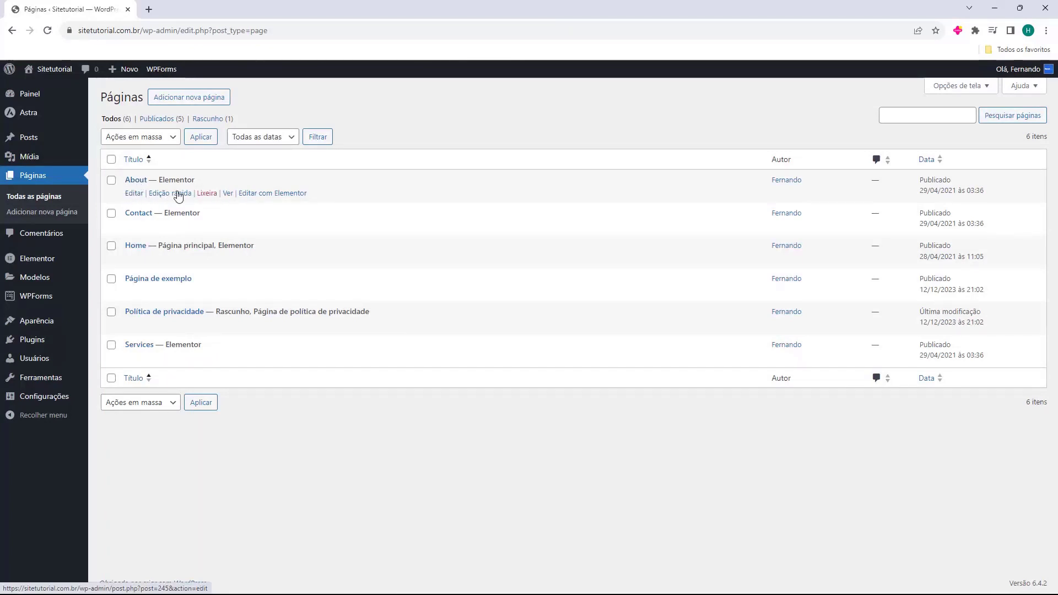
middle_click(226, 194)
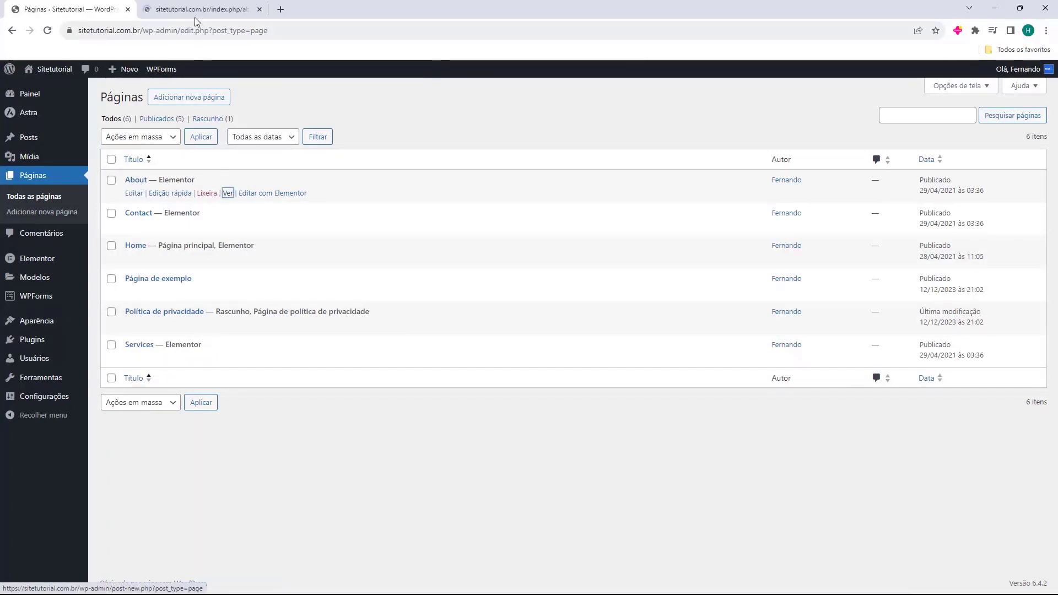
click(194, 10)
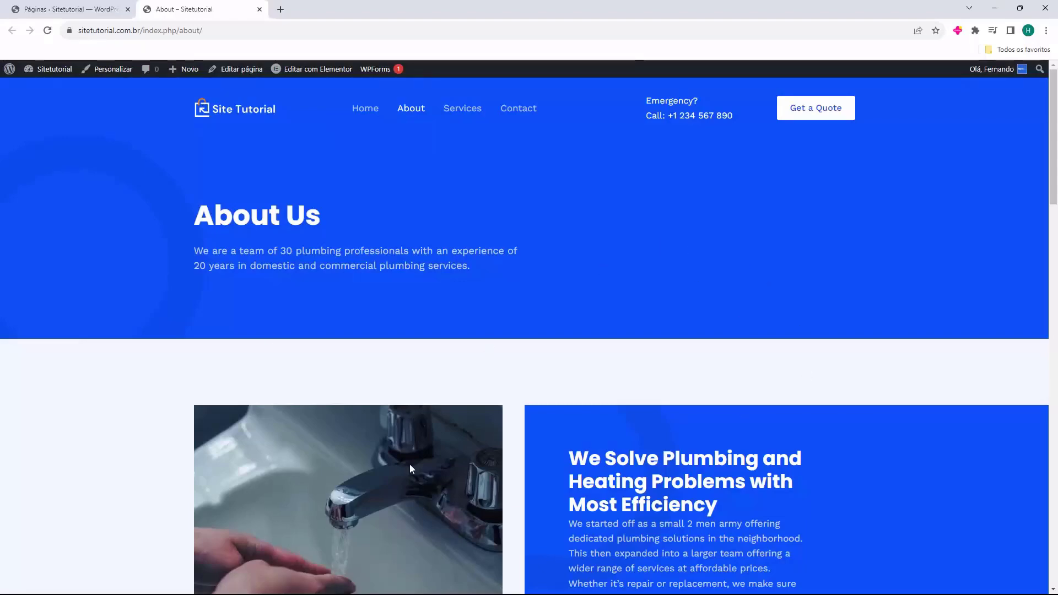
scroll(515, 260, down, 20)
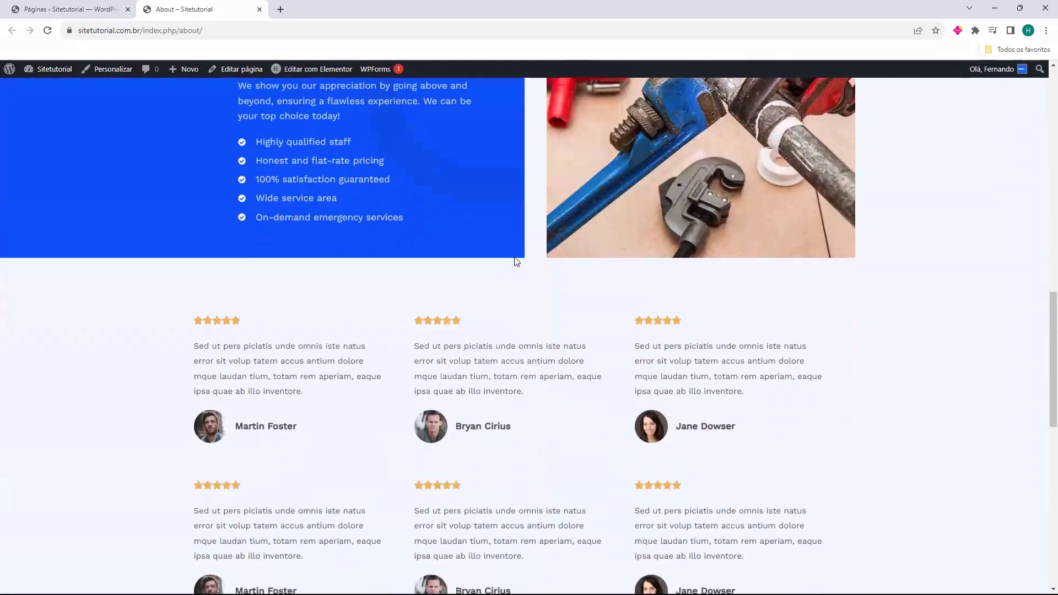
scroll(515, 261, up, 20)
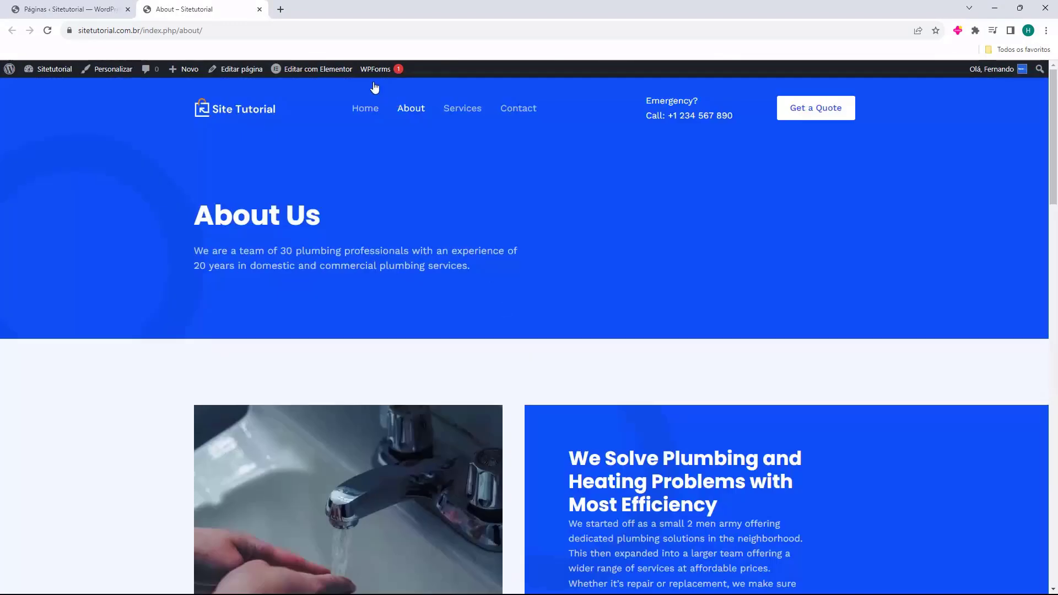
Check the Home, About and Services links in the site's navigation menu and close the page preview.
click(368, 113)
click(422, 112)
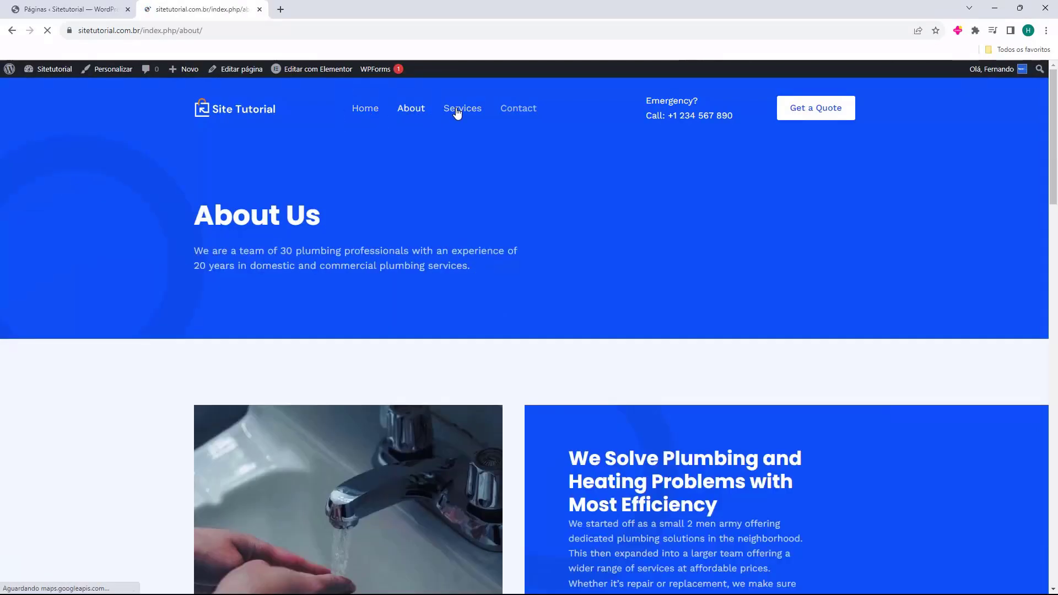
click(461, 110)
key(ctrl+w)
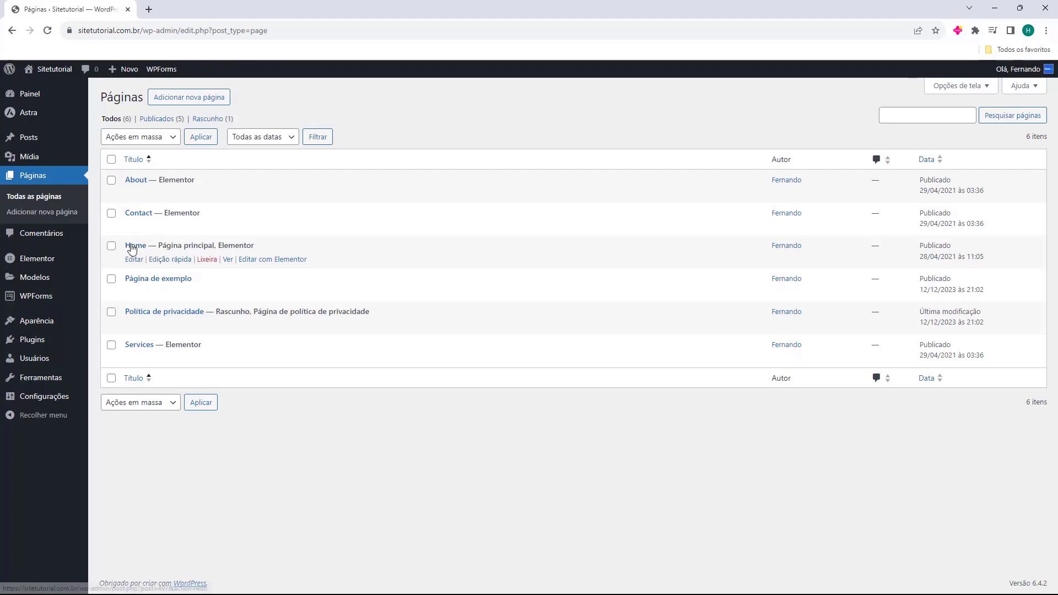
Quick-edit the Home page and change its title to "Inicio".
click(171, 260)
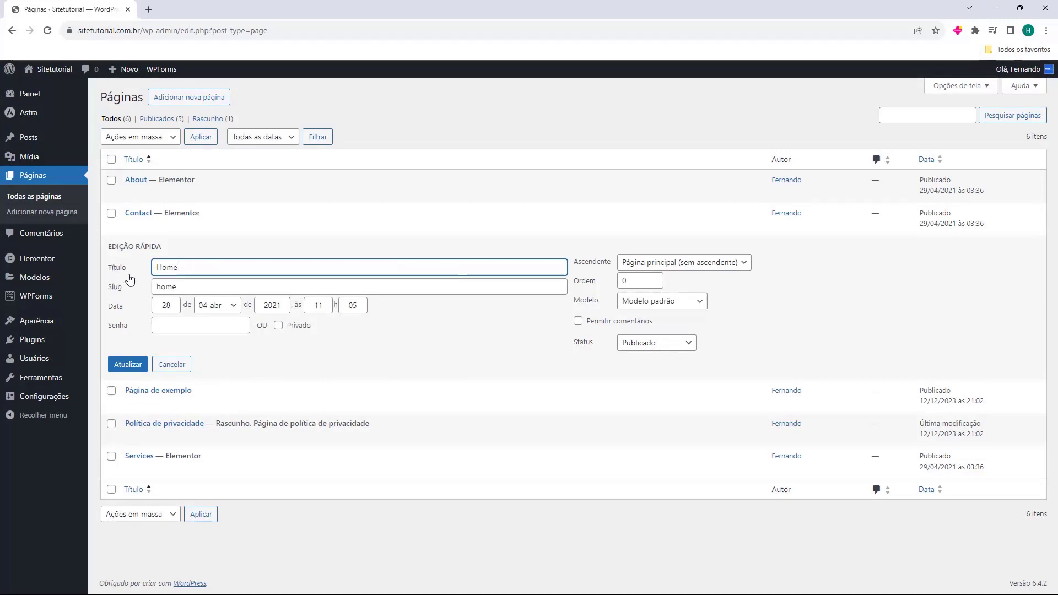
double_click(190, 270)
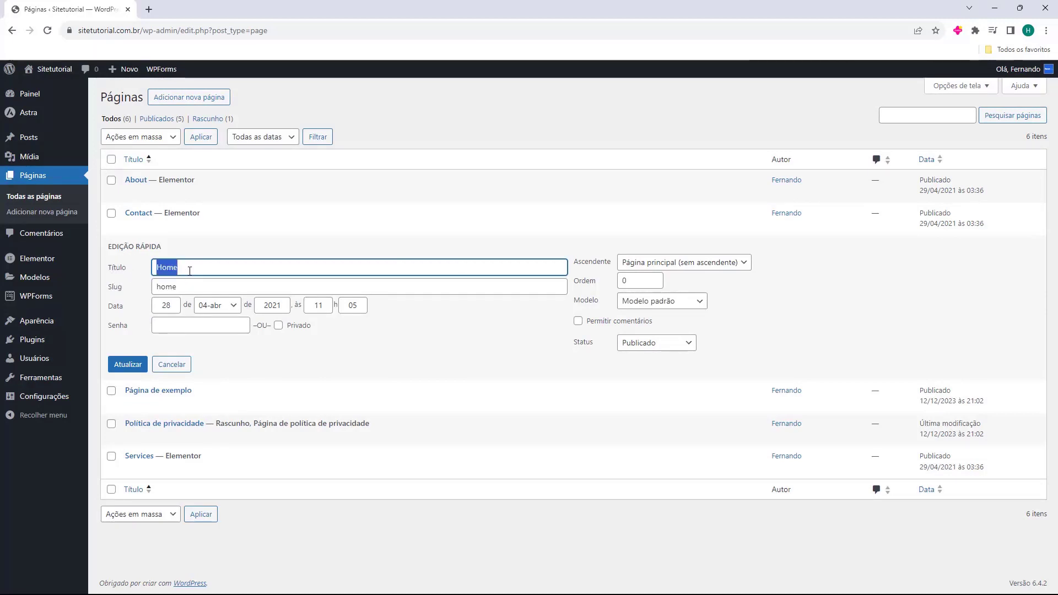
click(177, 270)
key(BackSpace)
key(BackSpace)
key(BackSpace)
key(BackSpace)
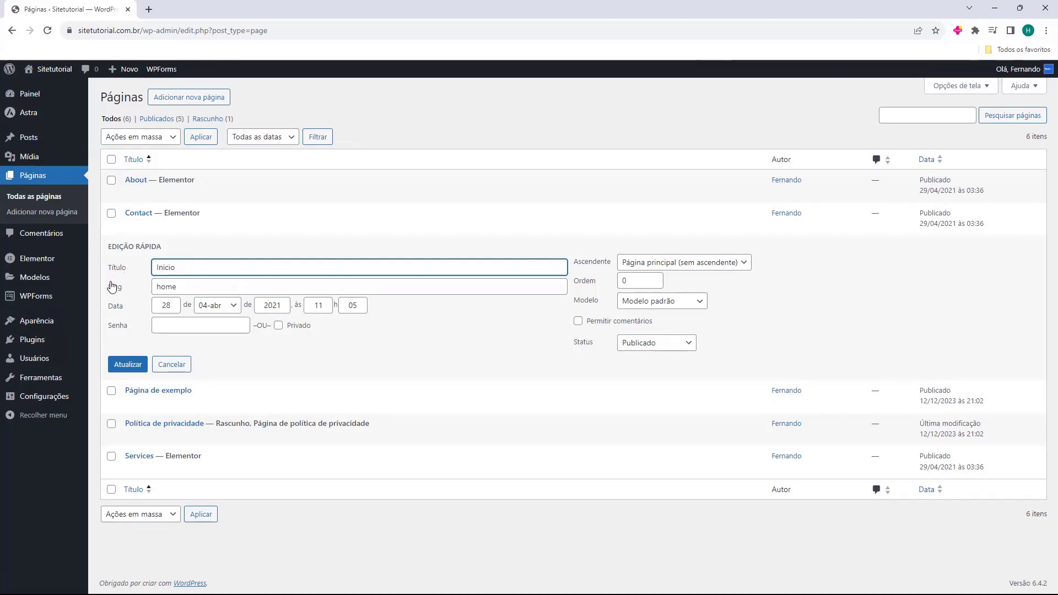
Set the main page's slug to "inicio" in lowercase and save the quick edit.
click(171, 287)
key(BackSpace)
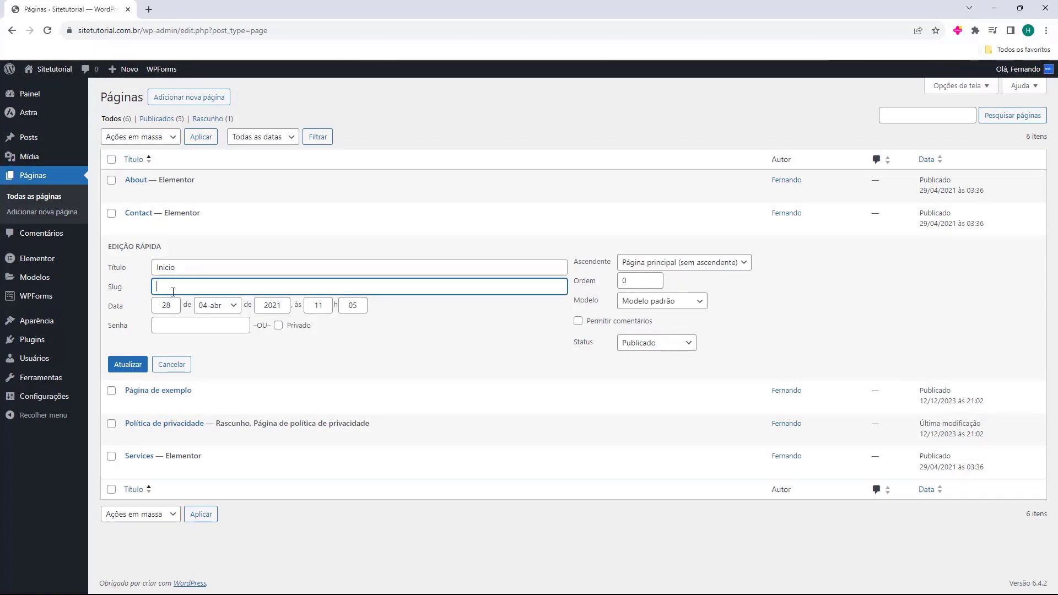
text(Inicio)
key(BackSpace)
key(BackSpace)
key(BackSpace)
key(BackSpace)
key(BackSpace)
key(BackSpace)
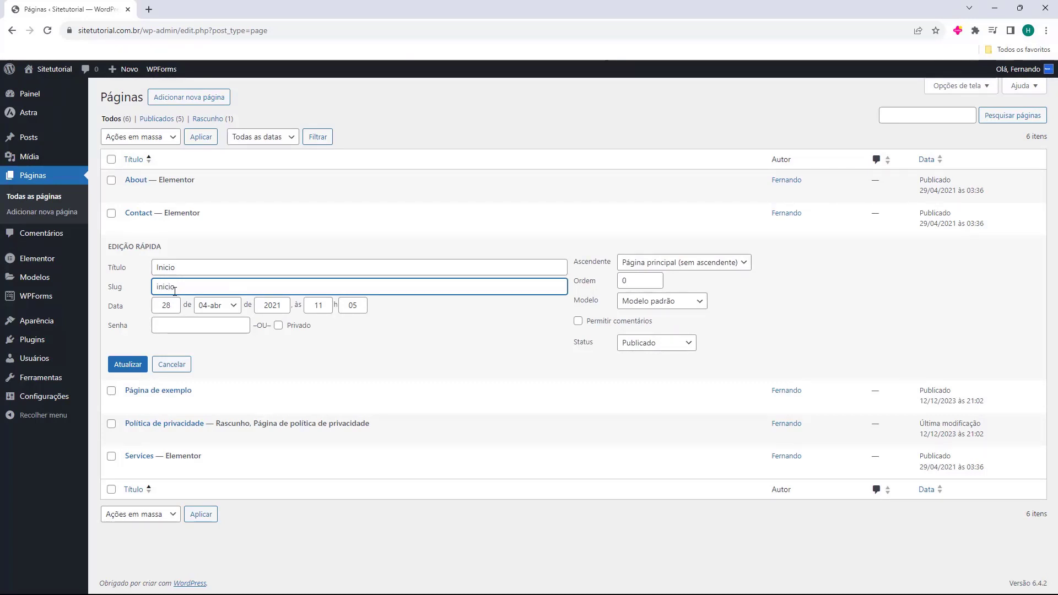
text(inicio)
click(120, 367)
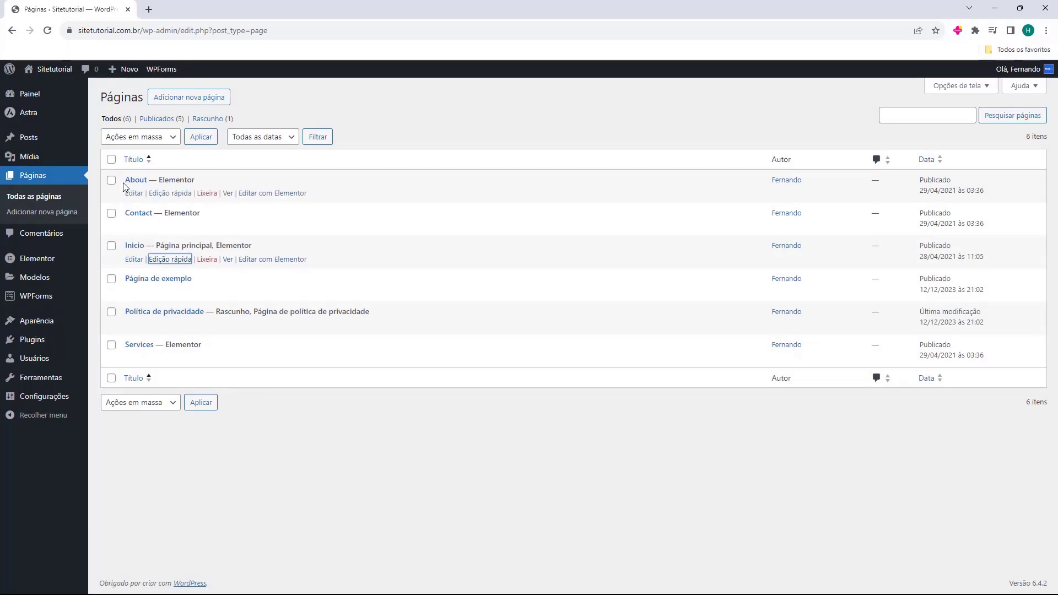
Quick-edit the About page to the title "Sobre nos" and the slug "sobre-nos", and save it.
click(166, 193)
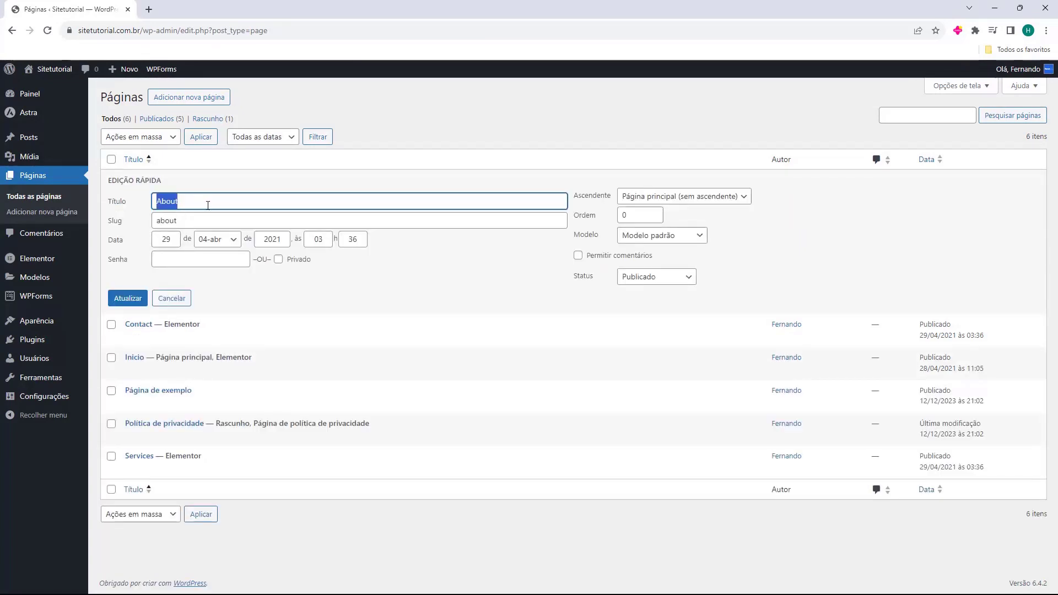
text(Sobre nos)
double_click(182, 222)
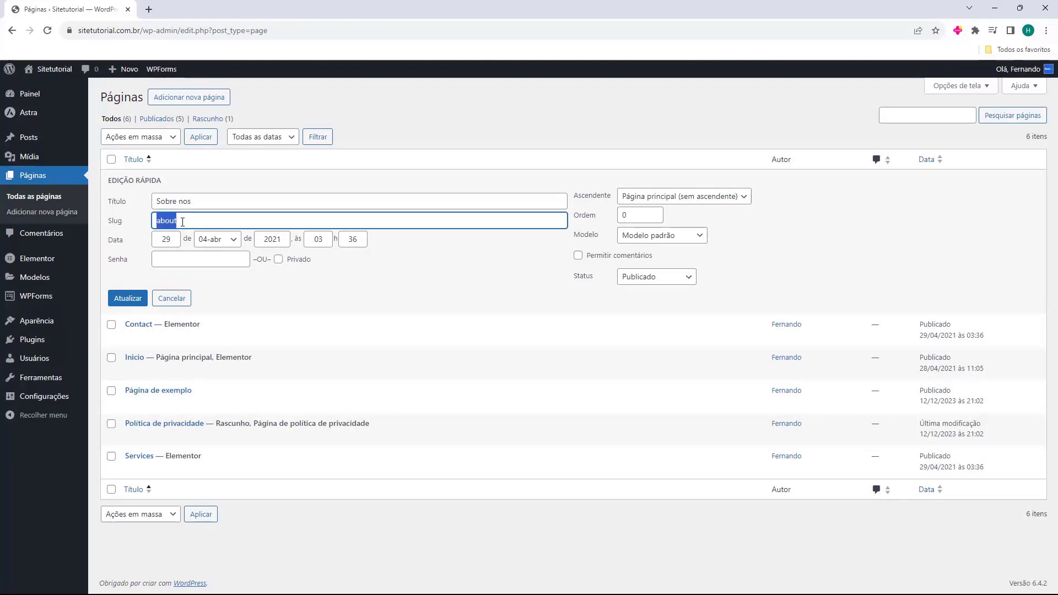
key(BackSpace)
click(130, 298)
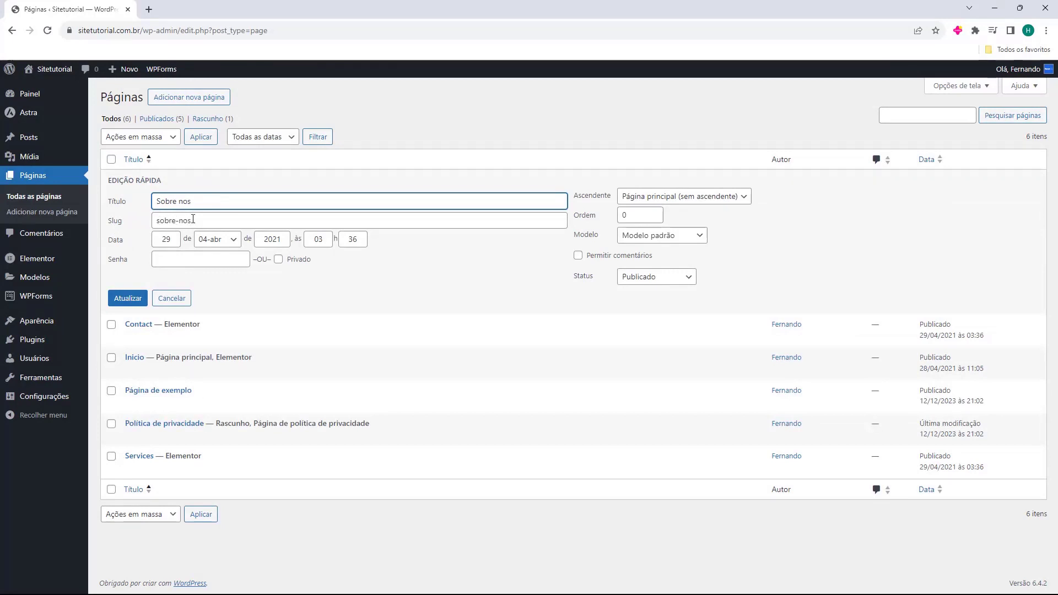
click(128, 298)
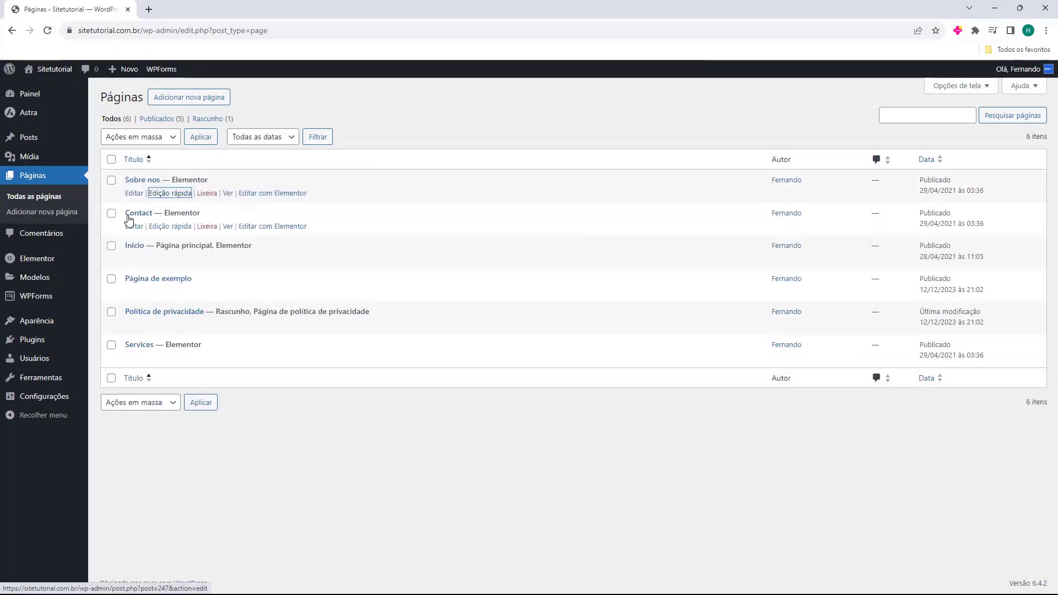
Quick-edit the Contact page: change the title to "Contato", clear the slug, and save it.
click(171, 227)
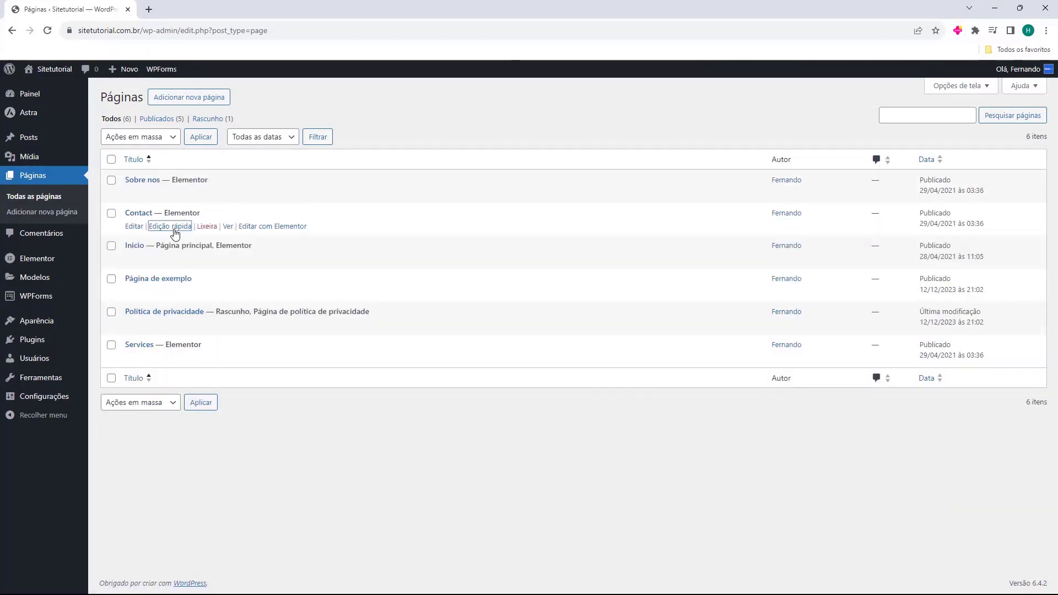
double_click(193, 233)
text(C)
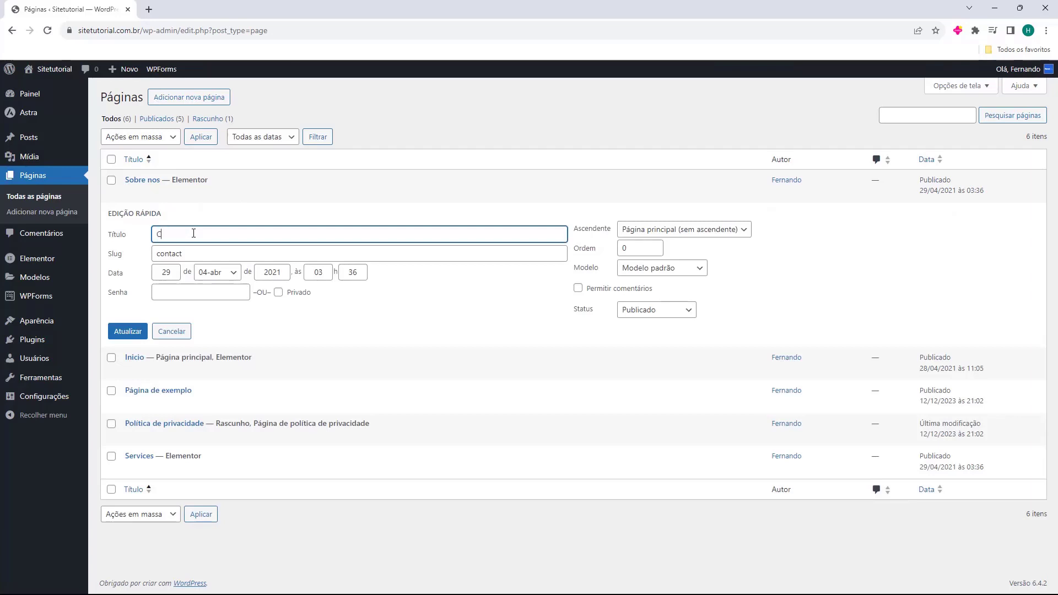
text(antato)
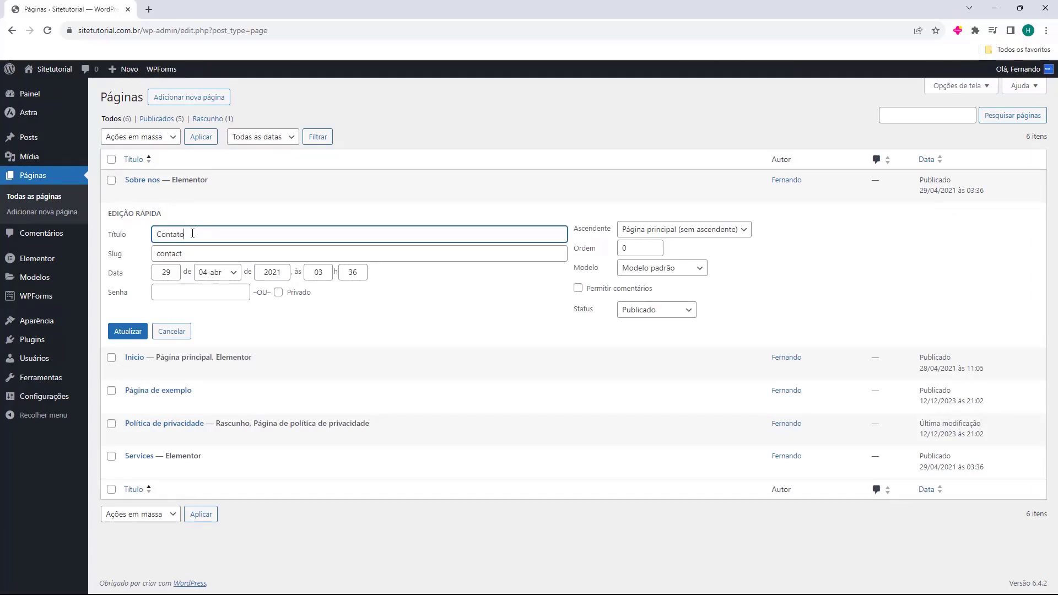
click(174, 254)
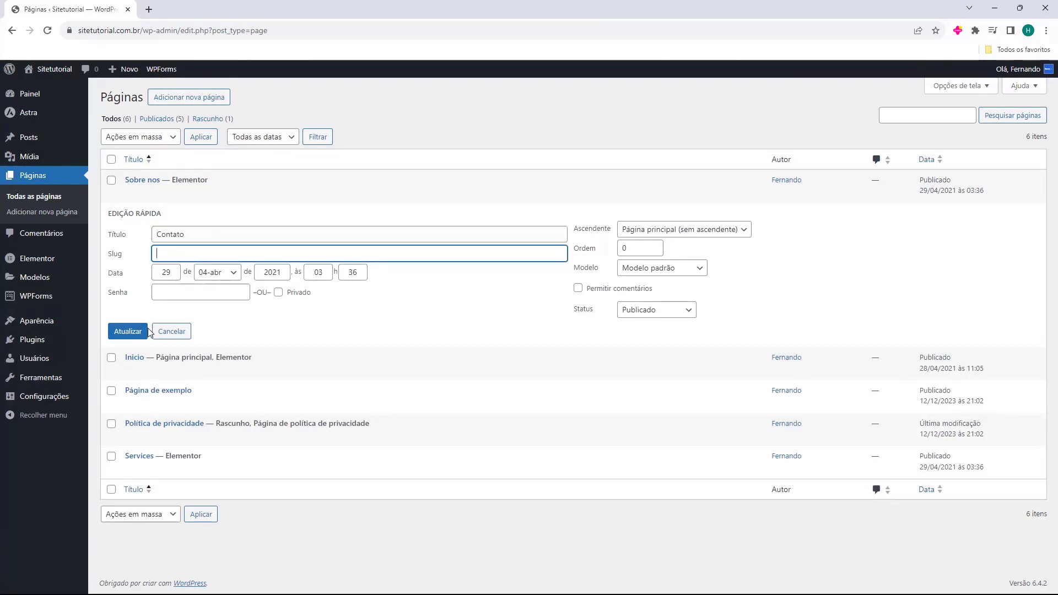
click(129, 331)
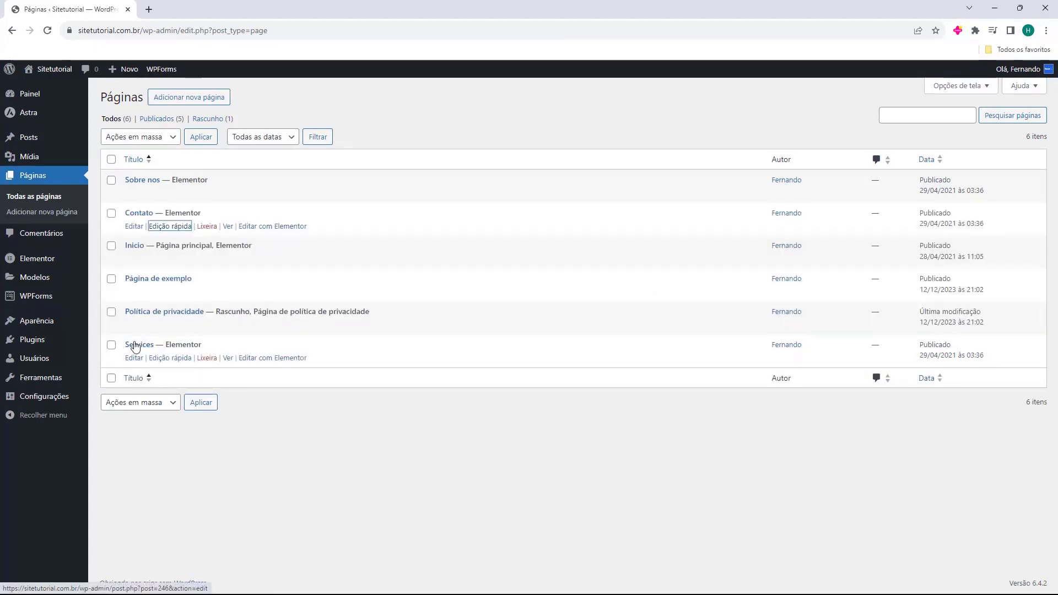
Quick-edit the Services page to the title "Serviços" and the slug "servicos", and save it.
click(166, 358)
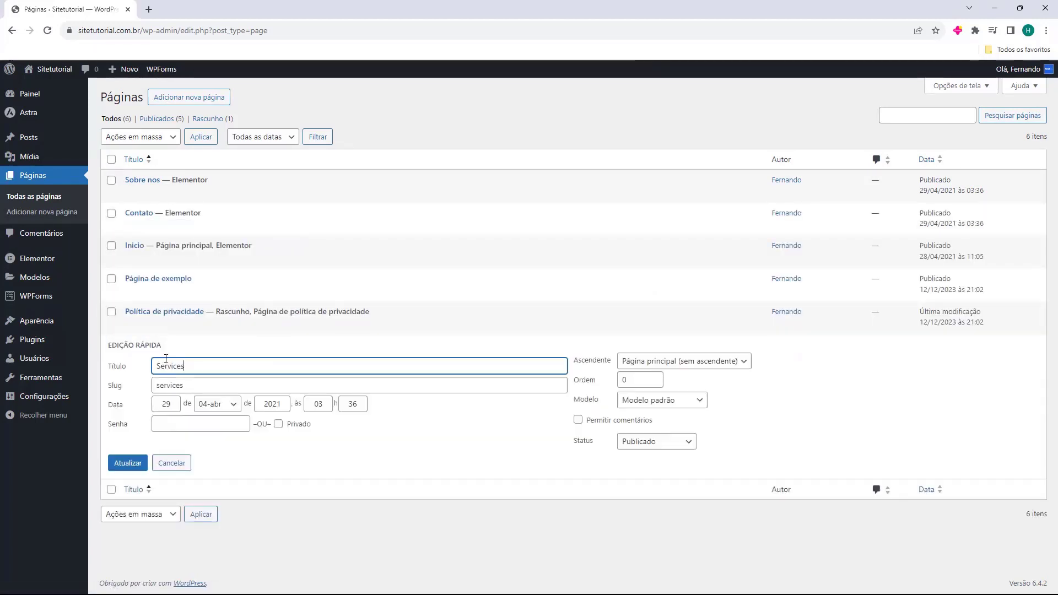
drag(161, 366, 201, 371)
text(se)
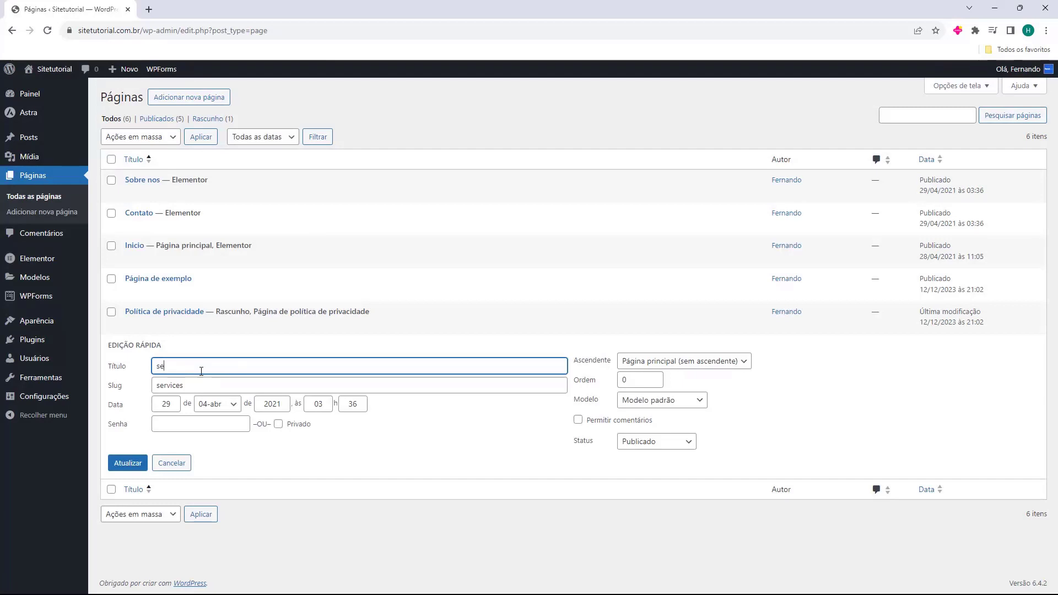
double_click(168, 381)
key(BackSpace)
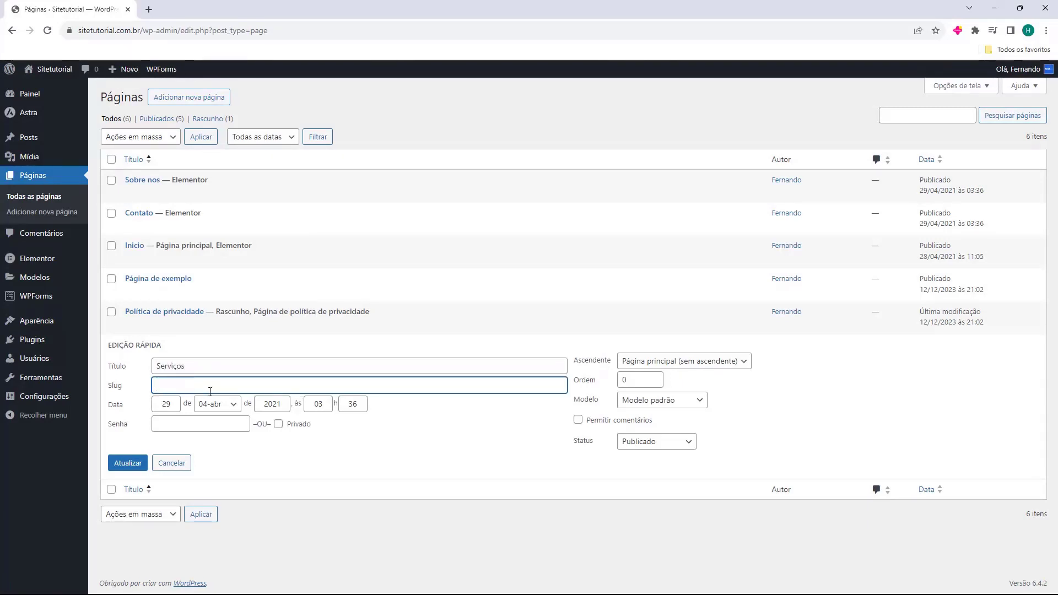
text(servicos)
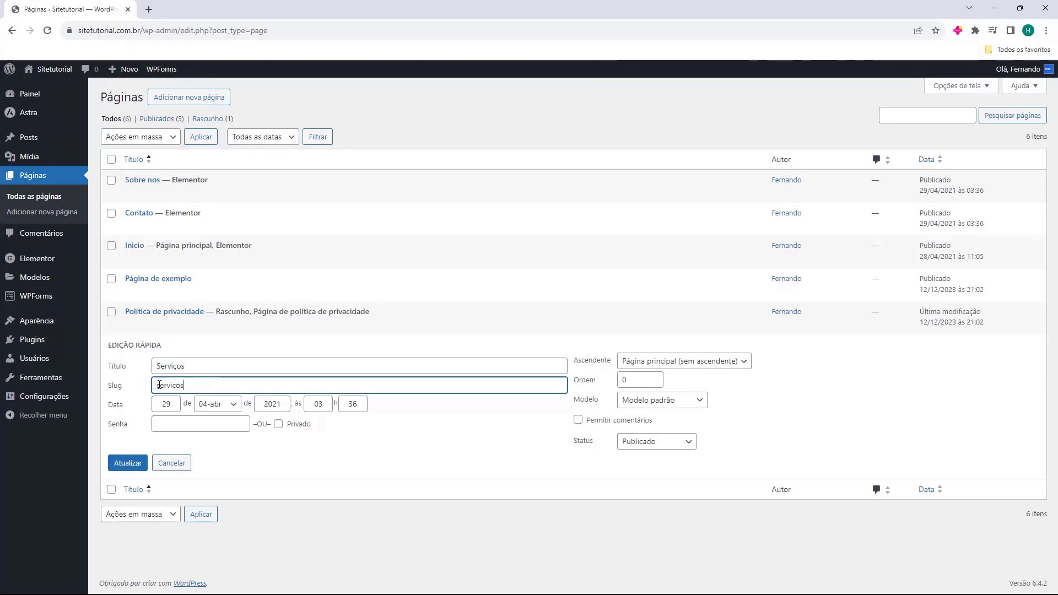
click(134, 463)
View the live Inicio page and check the Sobre nos, Serviços and Contato pages through the site's navigation links.
middle_click(229, 260)
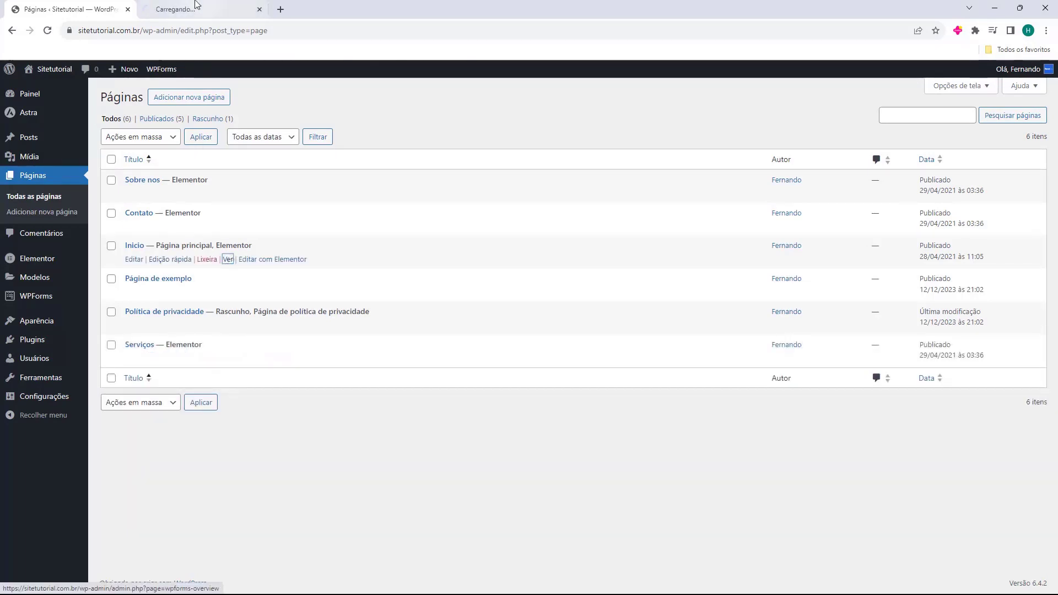
click(196, 7)
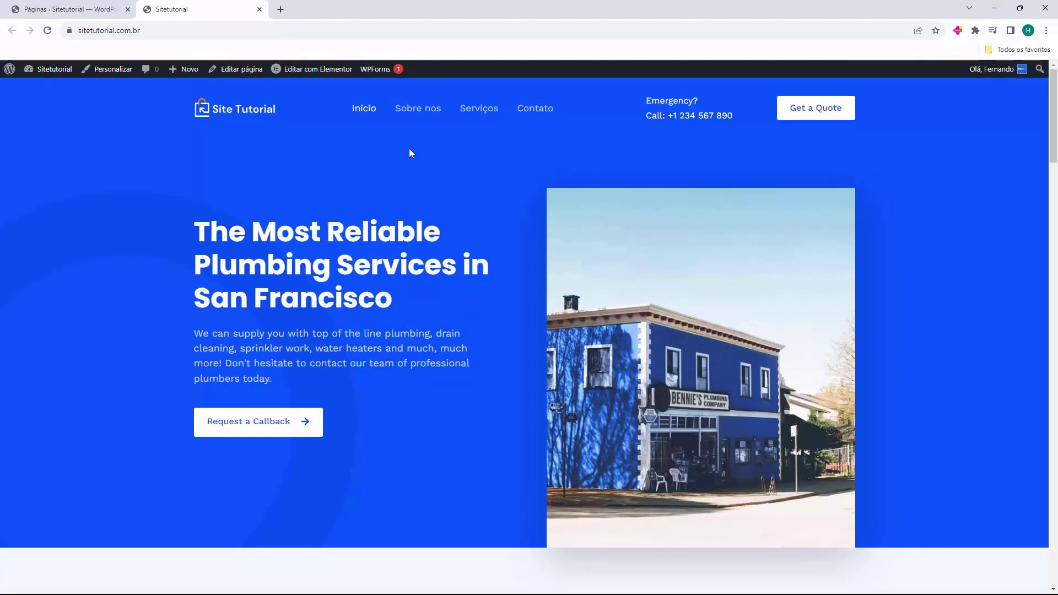
click(414, 113)
click(480, 113)
click(527, 113)
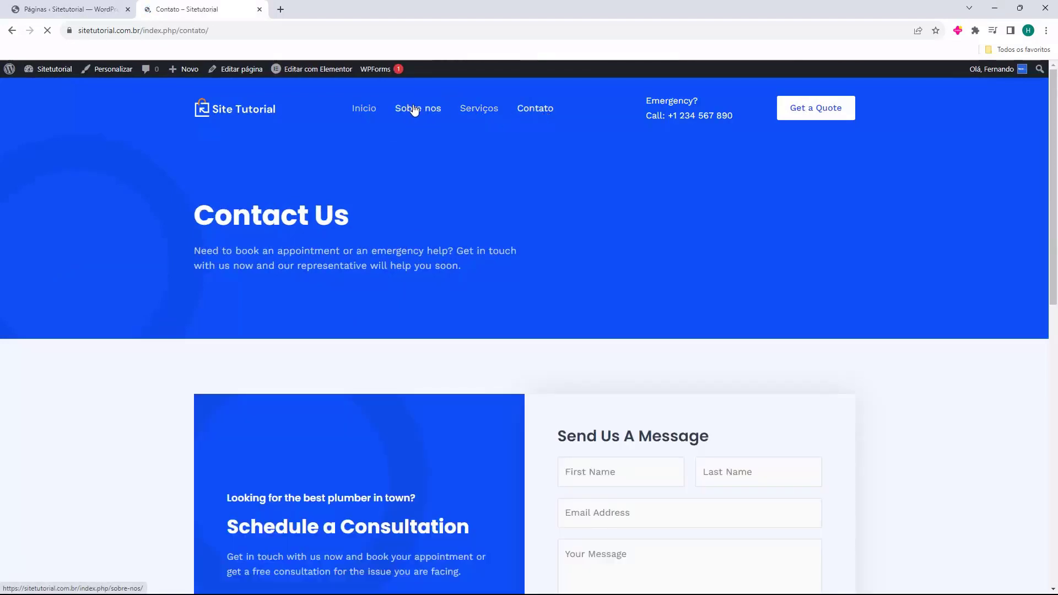
click(416, 108)
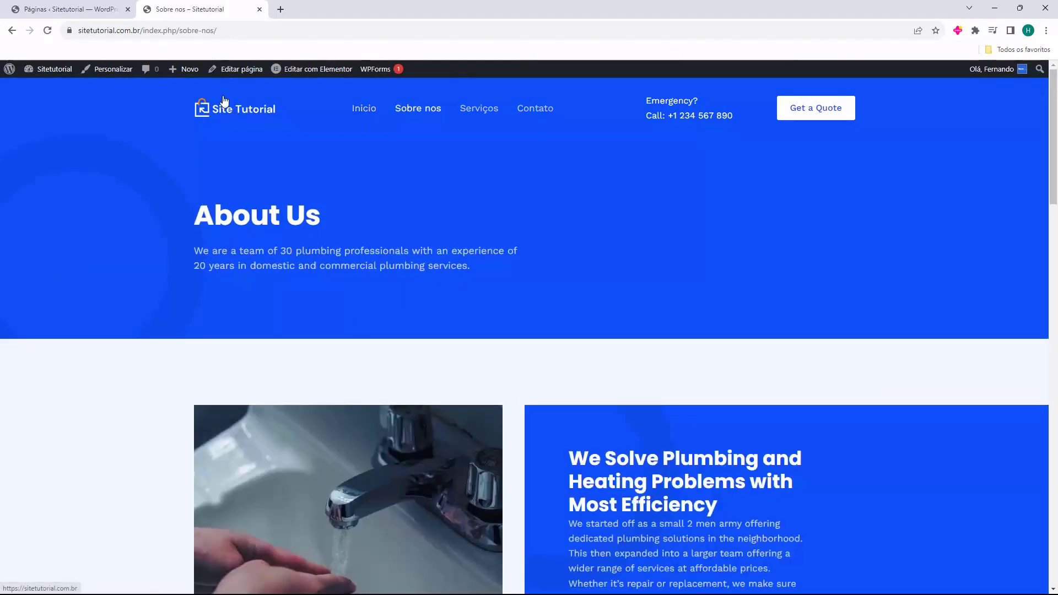
Examine the full URL of the Sobre nos page, including its index.php part, and close the site view.
click(177, 30)
click(210, 31)
drag(202, 30, 170, 32)
click(188, 30)
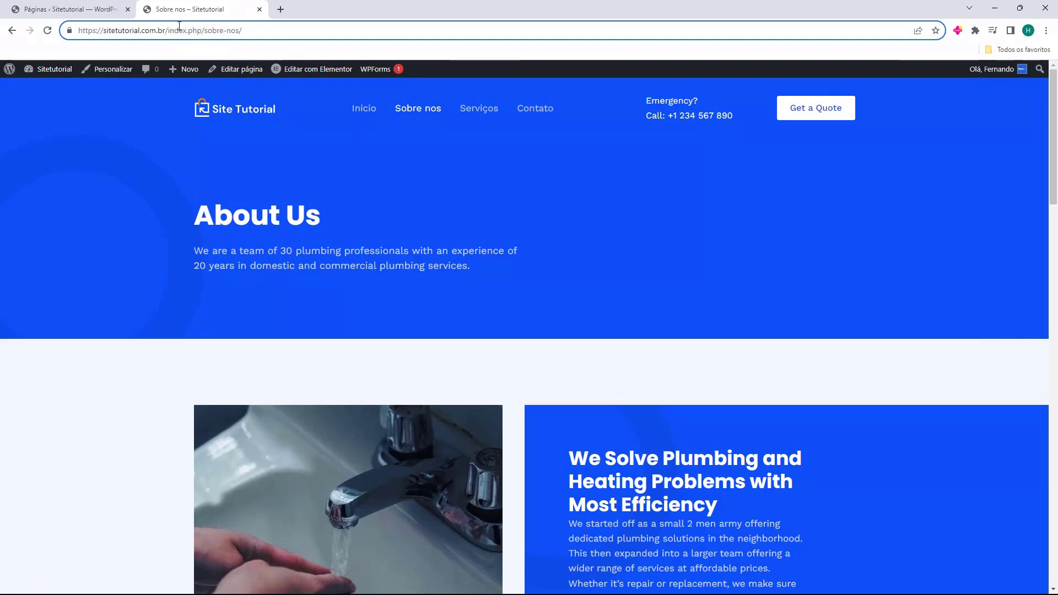
middle_click(176, 11)
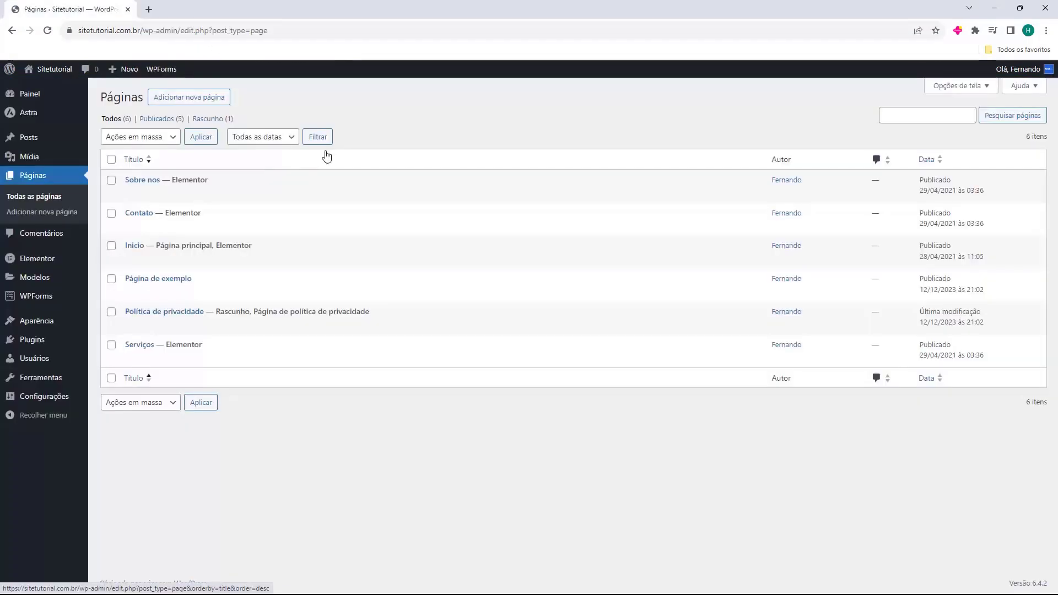
Open the Inicio page for editing in Elementor and dismiss the Elementor AI notification.
mouse_move(248, 244)
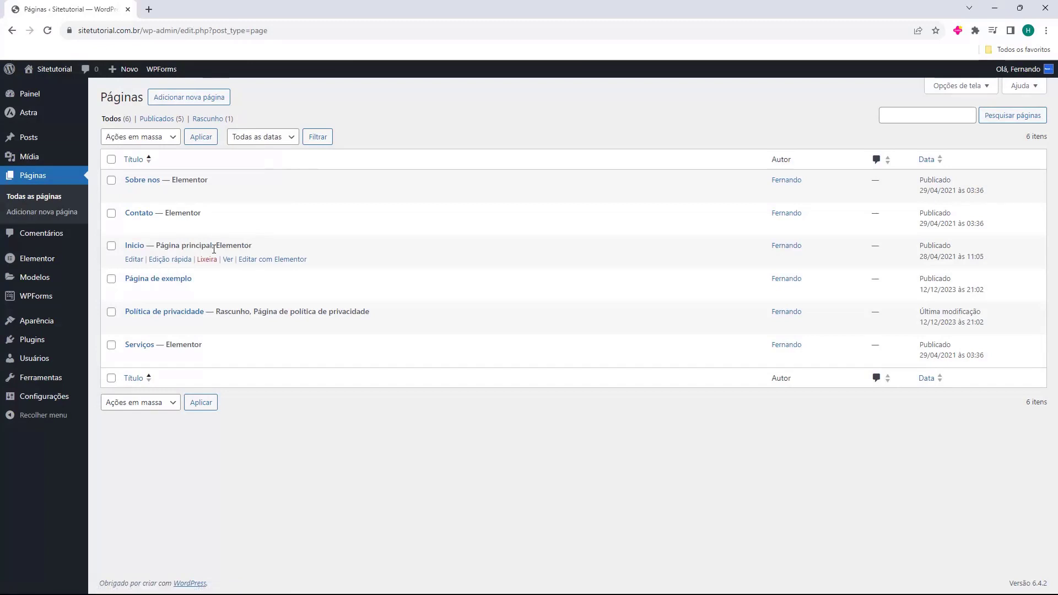
mouse_move(217, 247)
mouse_down()
mouse_move(259, 245)
mouse_move(218, 247)
mouse_up()
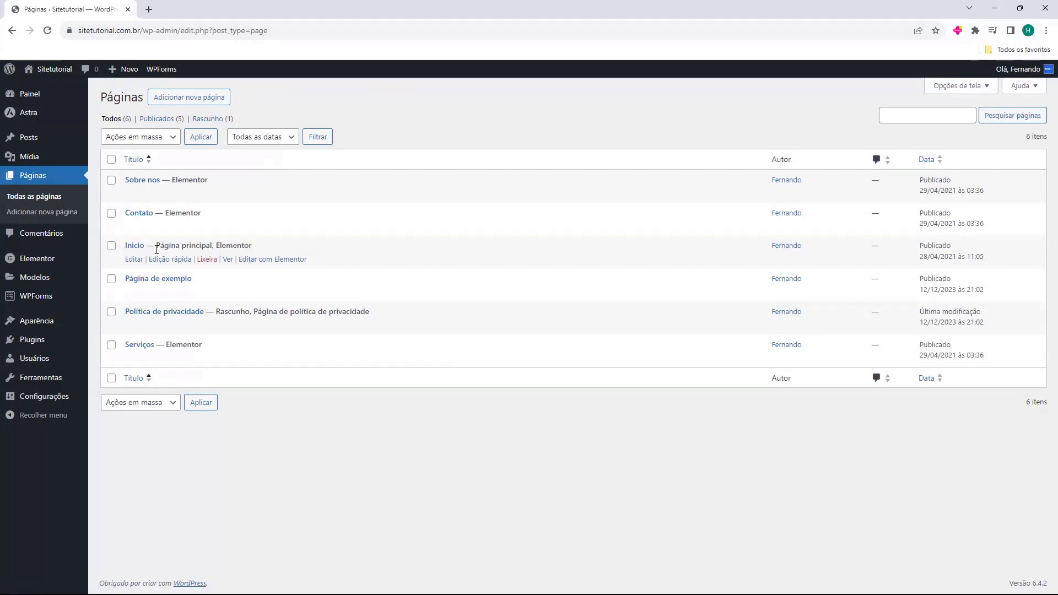
click(262, 262)
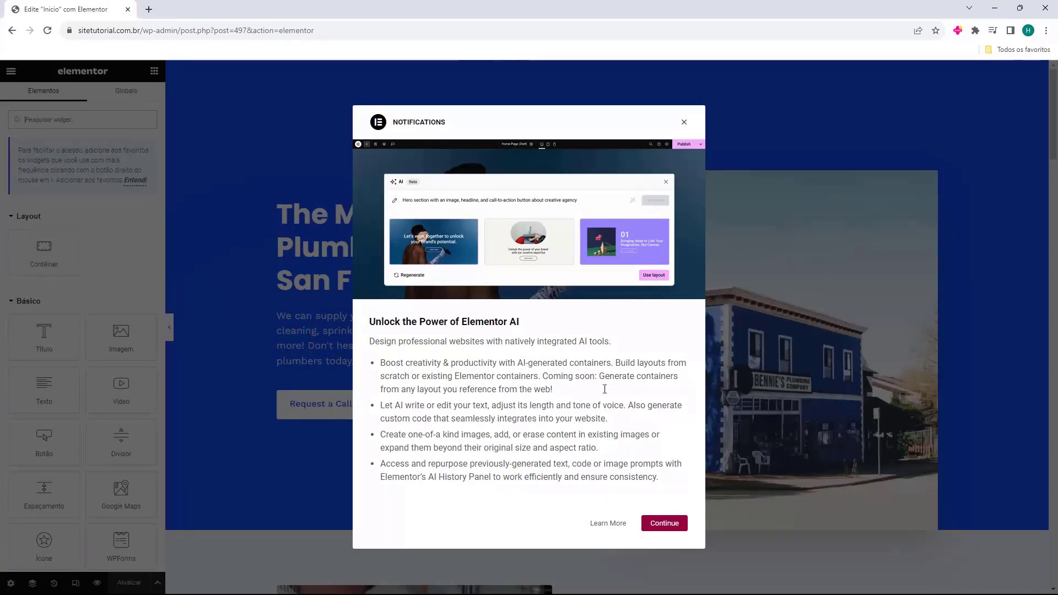
click(684, 122)
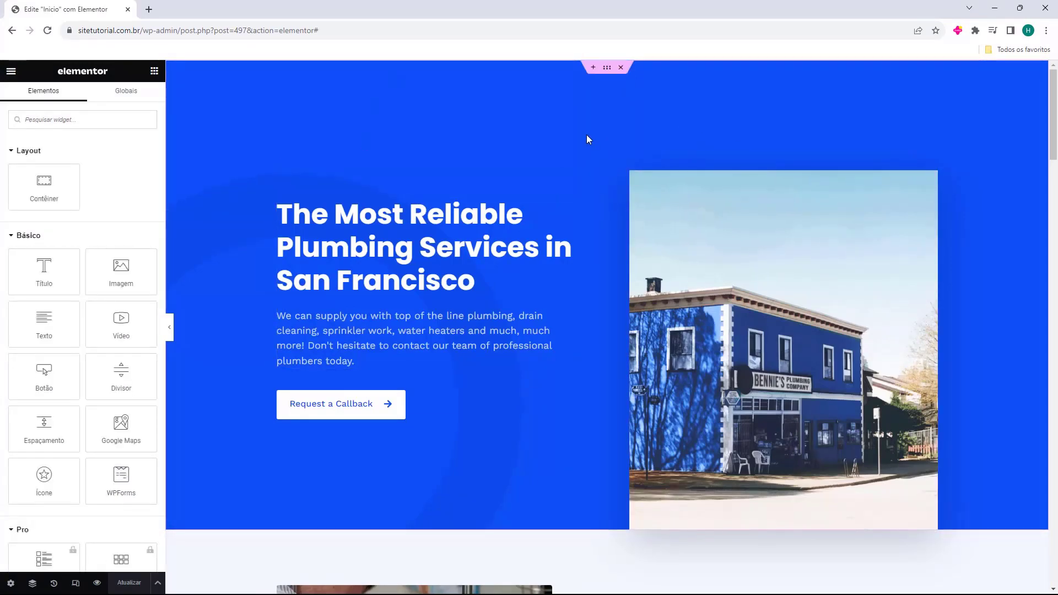
Look over the whole Inicio page in the editor, from the hero section down to the footer.
scroll(587, 139, down, 18)
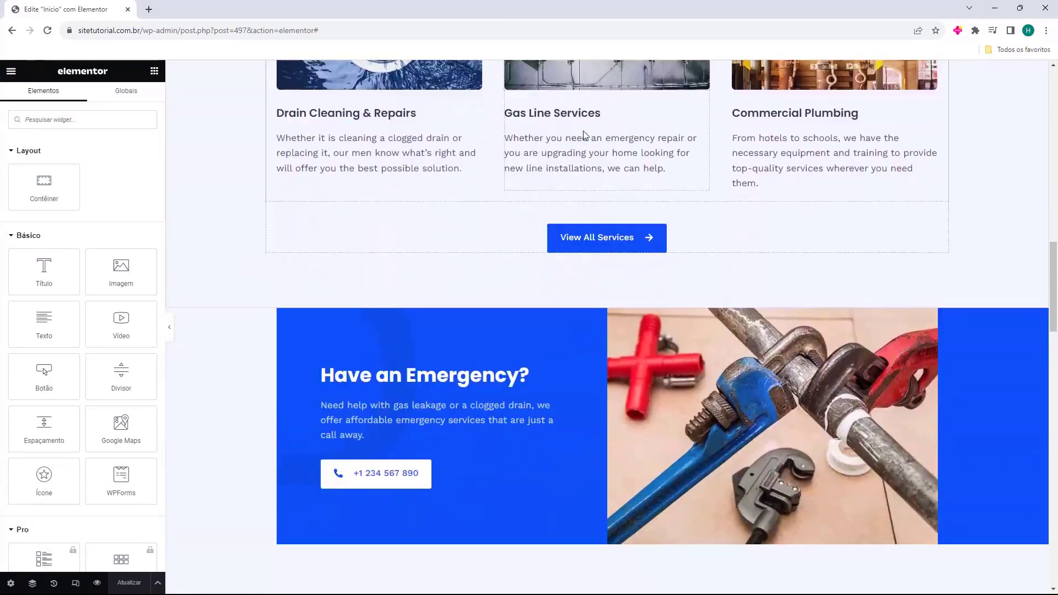
scroll(584, 137, down, 20)
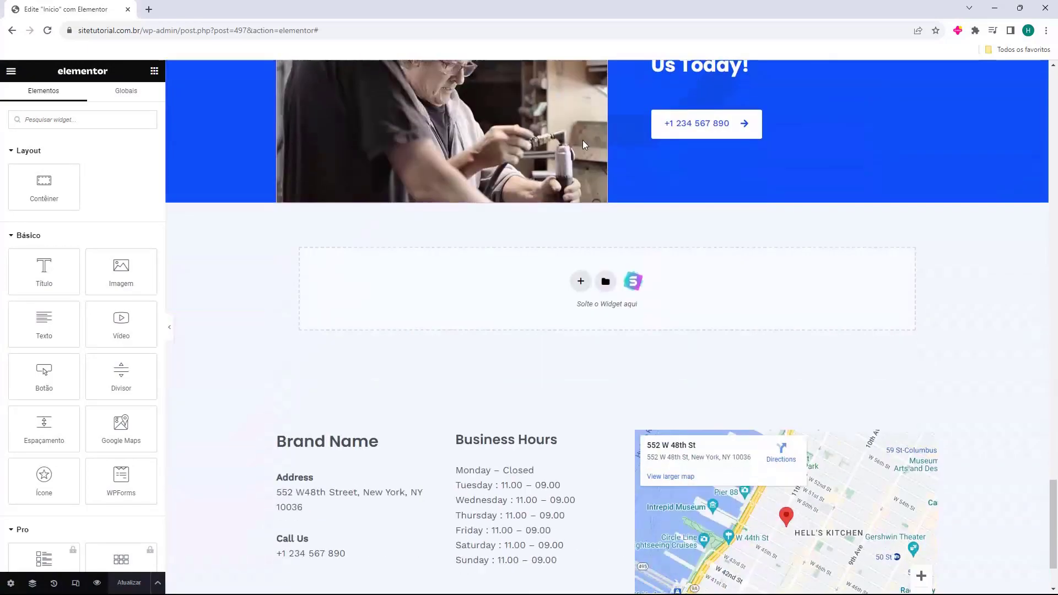
scroll(583, 184, up, 15)
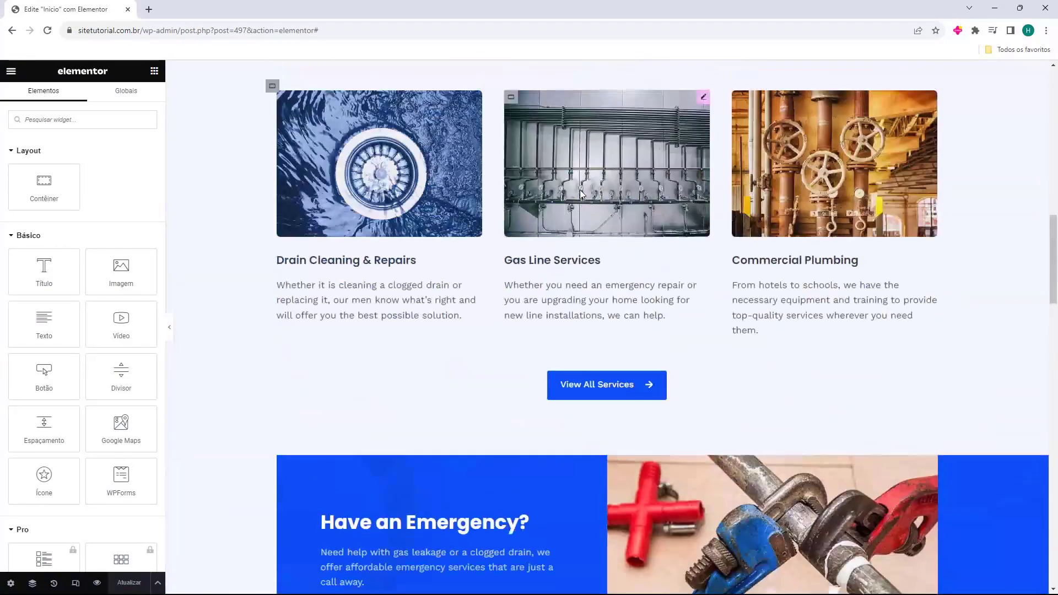
scroll(581, 193, up, 12)
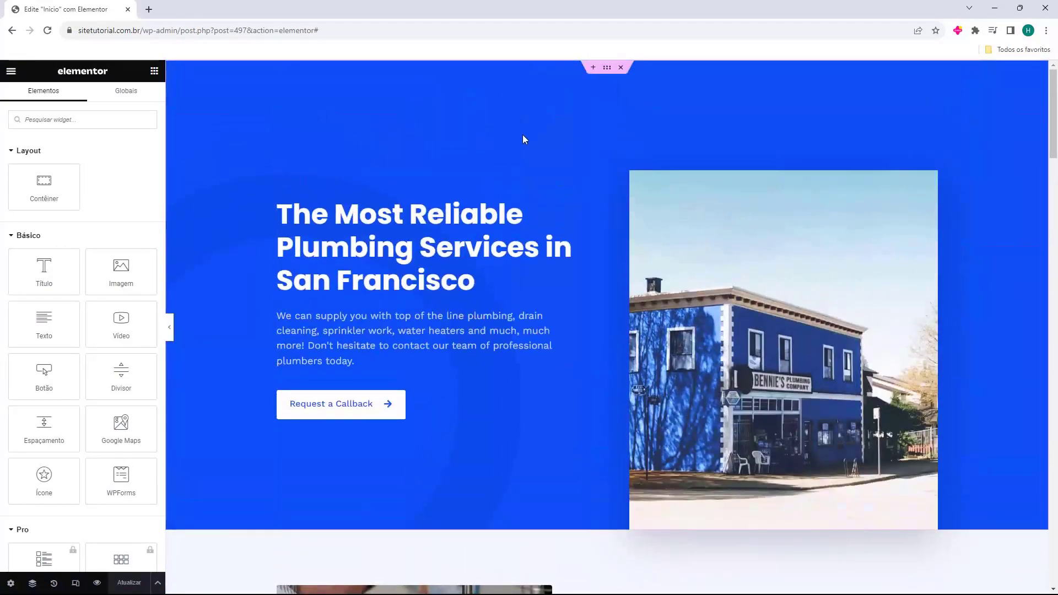
scroll(524, 139, down, 20)
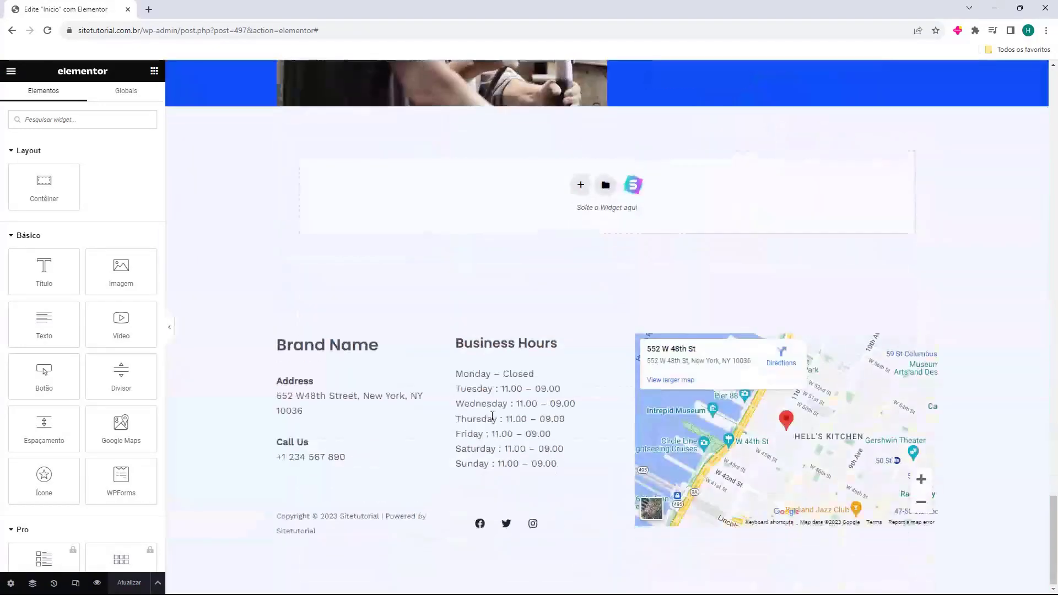
scroll(492, 416, up, 15)
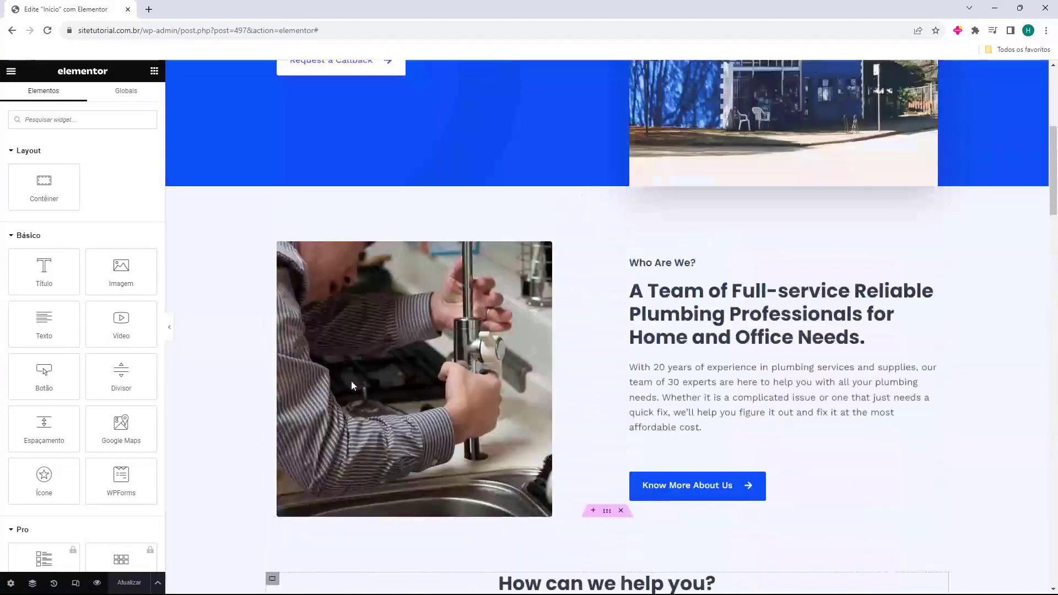
scroll(352, 382, up, 6)
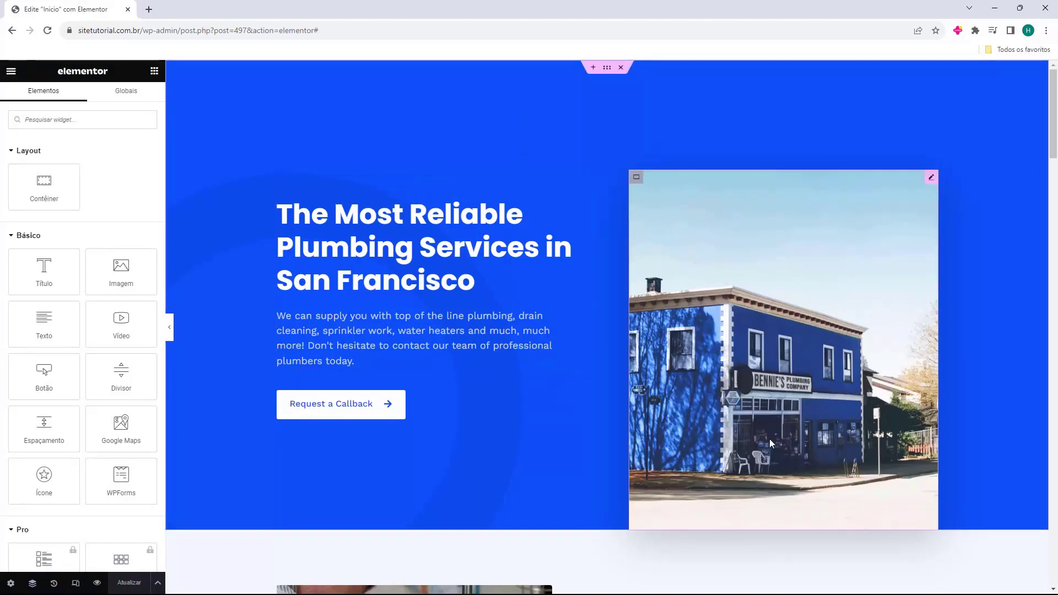
Inspect the editing options of the hero's text box, callback button and building image, and look over the sections below.
click(438, 268)
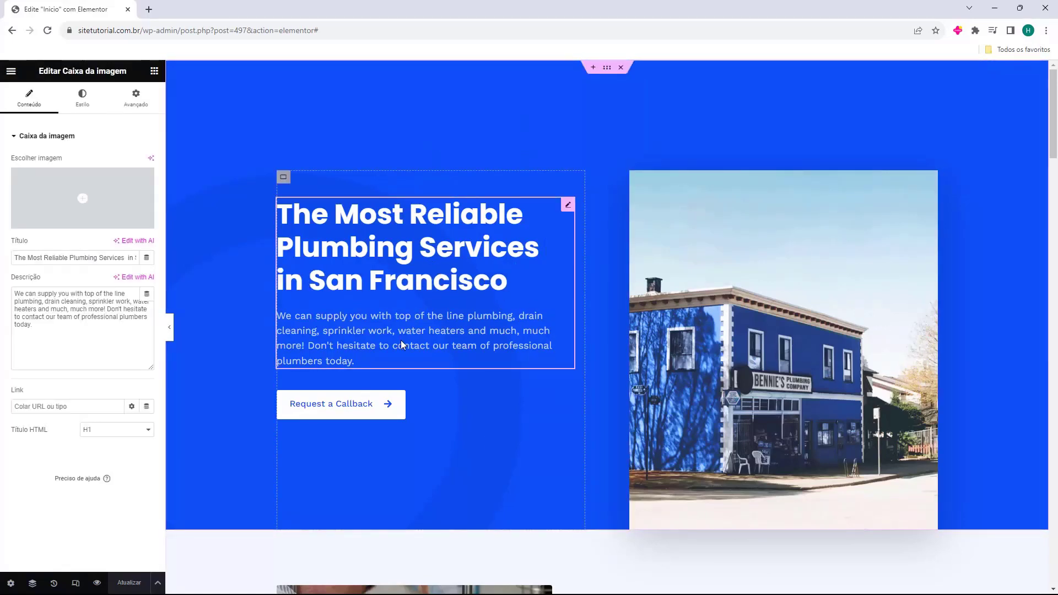
click(400, 407)
click(733, 335)
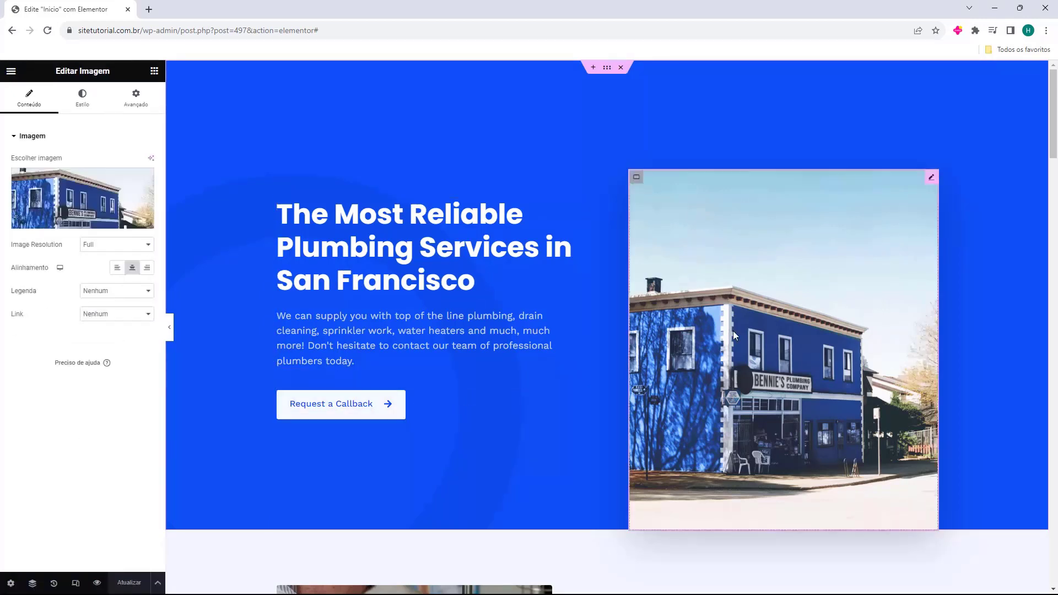
scroll(568, 286, down, 6)
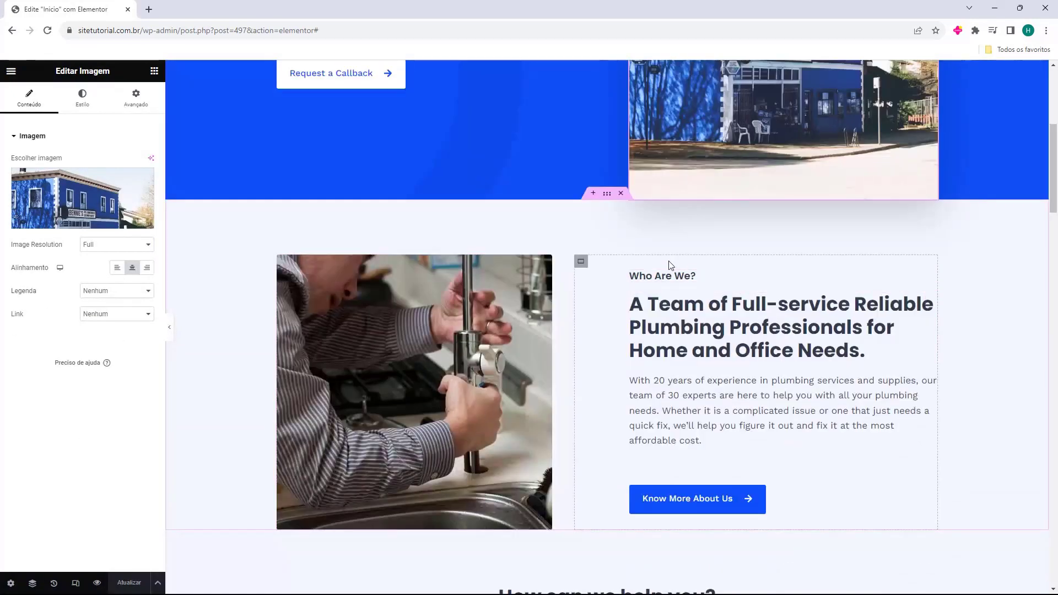
scroll(600, 331, down, 15)
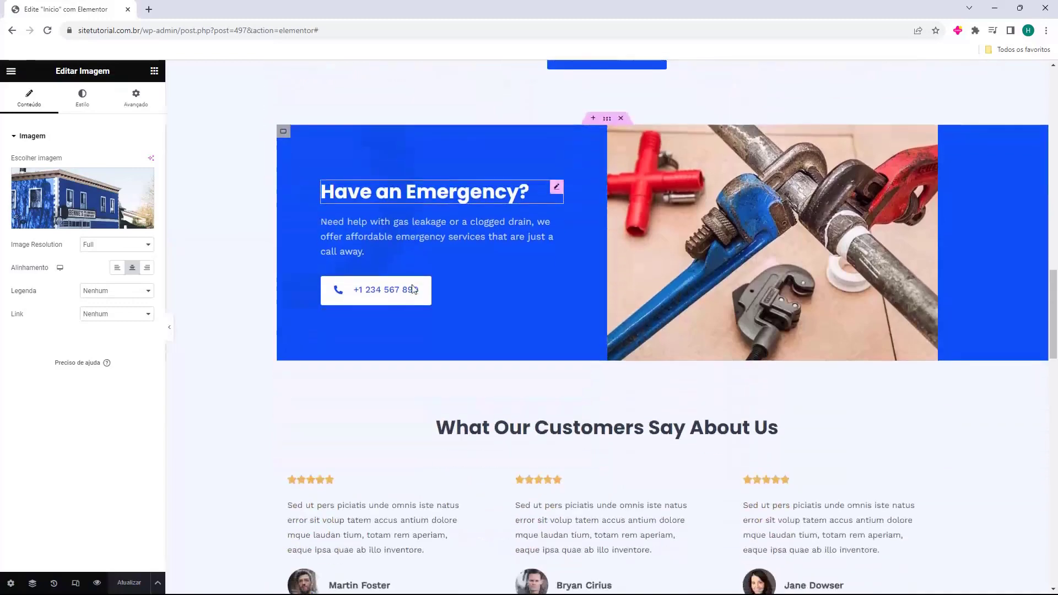
scroll(413, 289, down, 8)
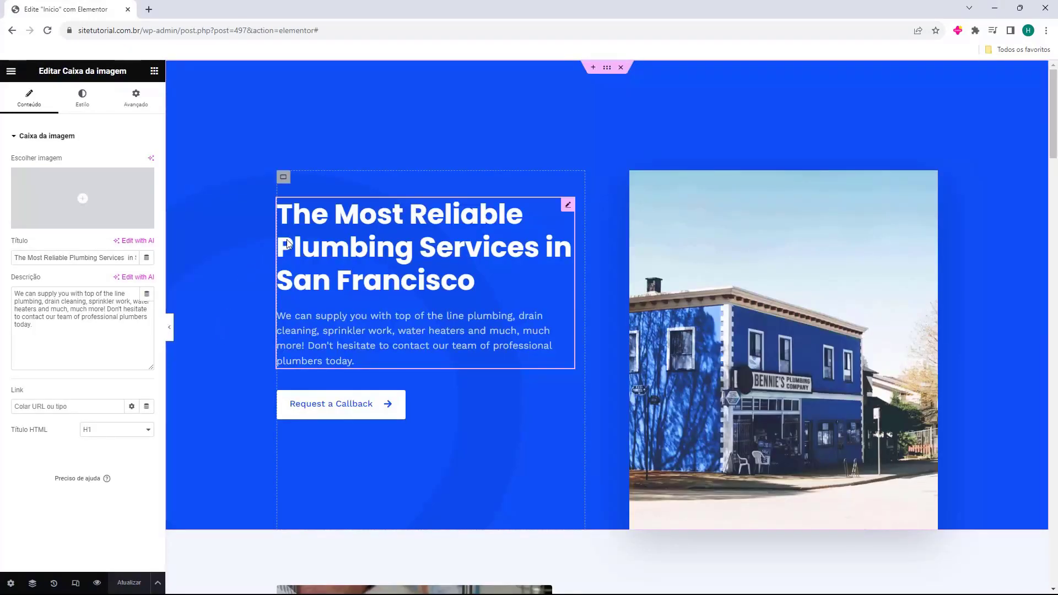
Try deleting part of the hero title directly on the page, and undo the deletion.
click(397, 238)
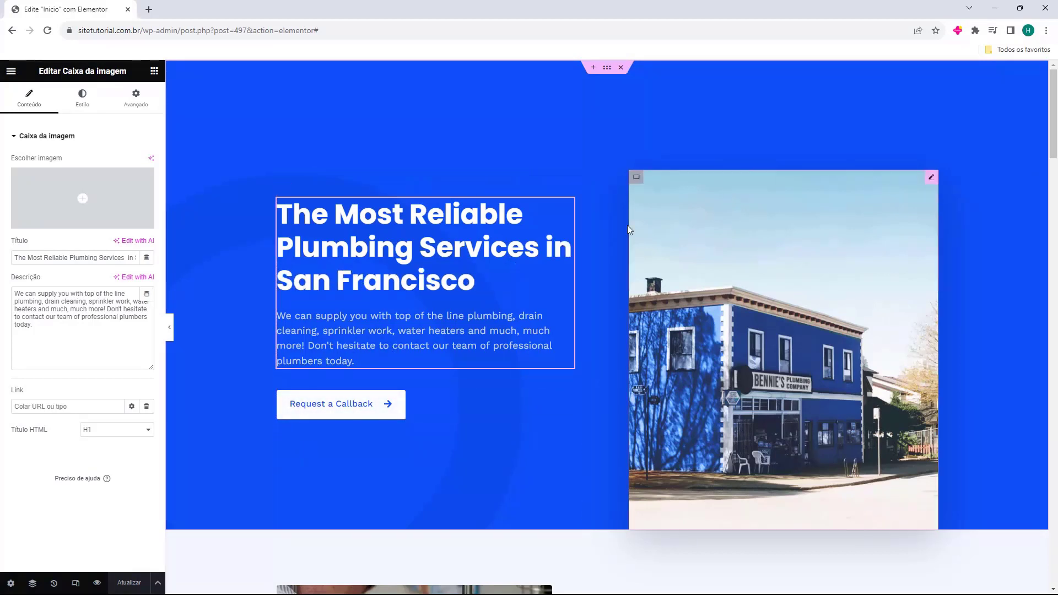
click(487, 257)
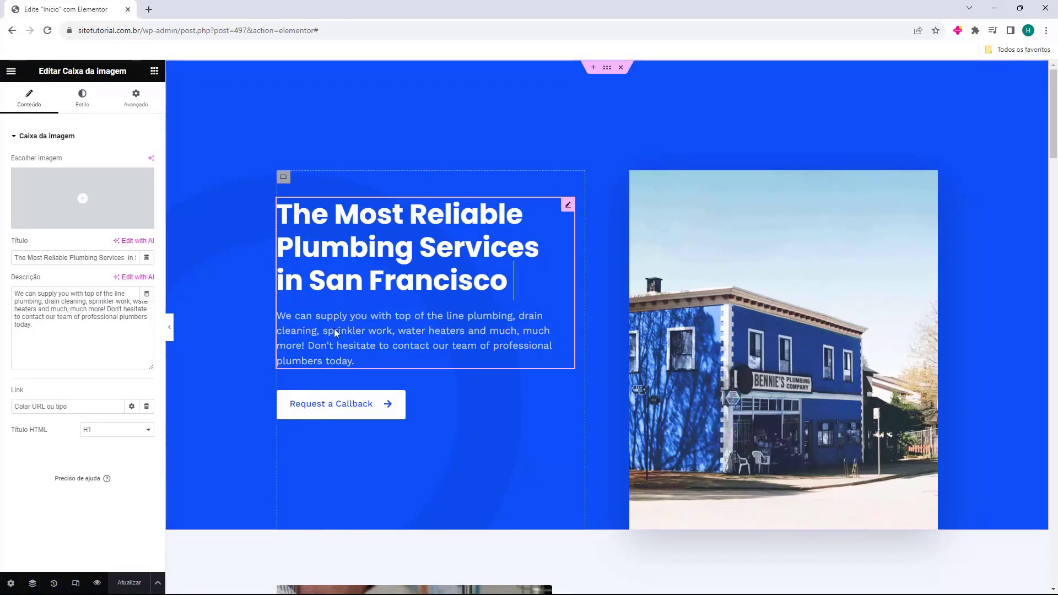
triple_click(80, 258)
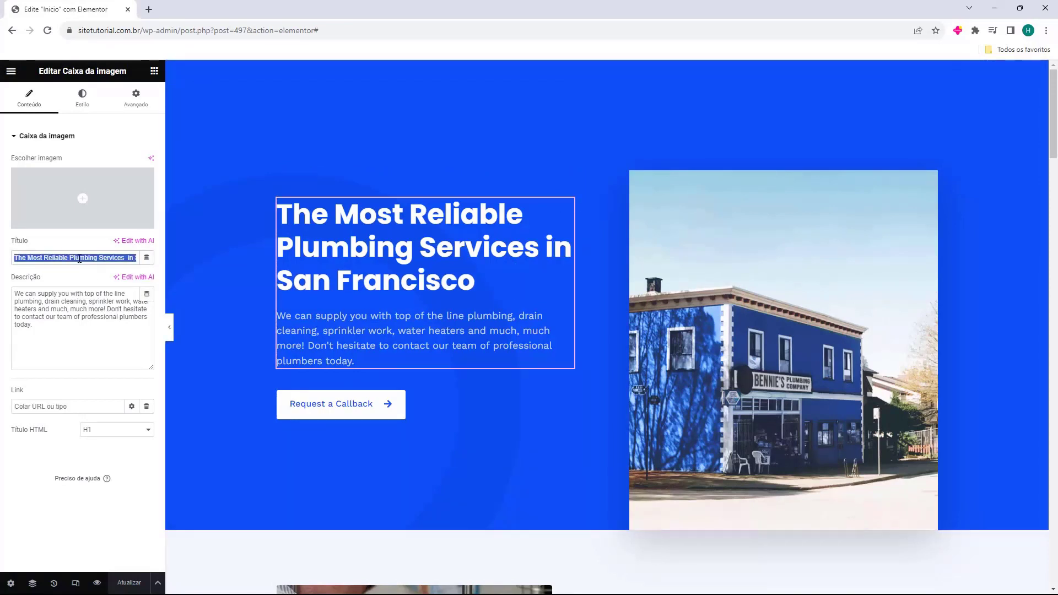
click(415, 273)
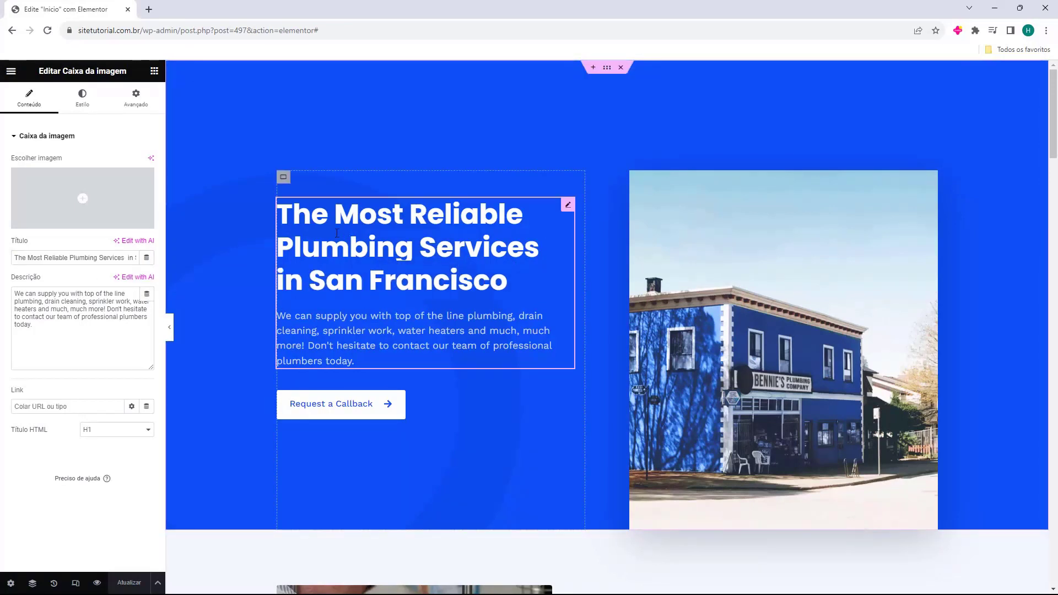
drag(337, 233, 471, 281)
key(BackSpace)
key(ctrl+z)
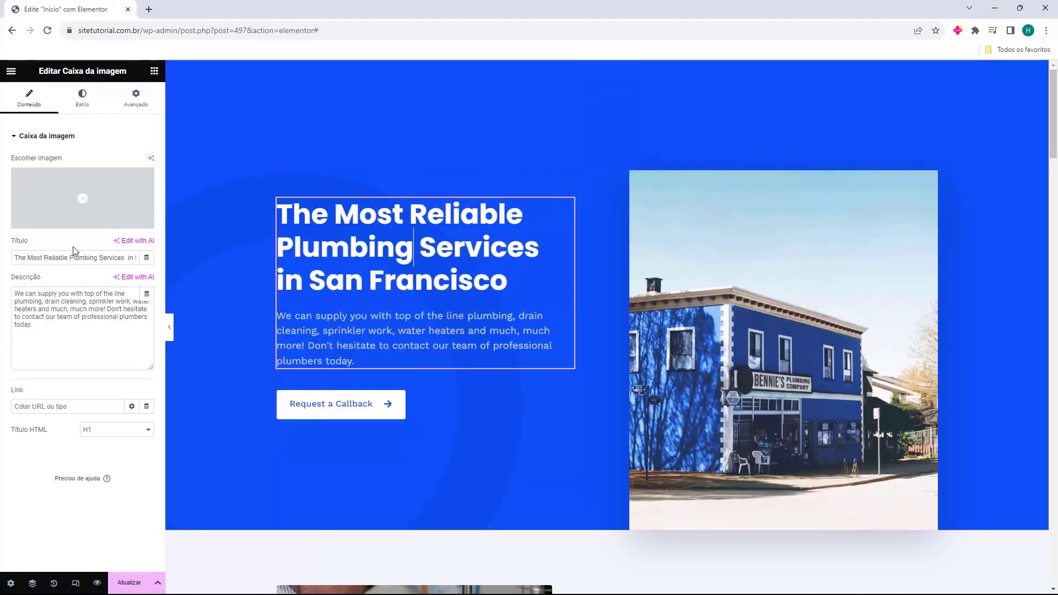
Replace the hero title with "Os serviços de encanamento mais confiáveis em São Paulo".
triple_click(33, 256)
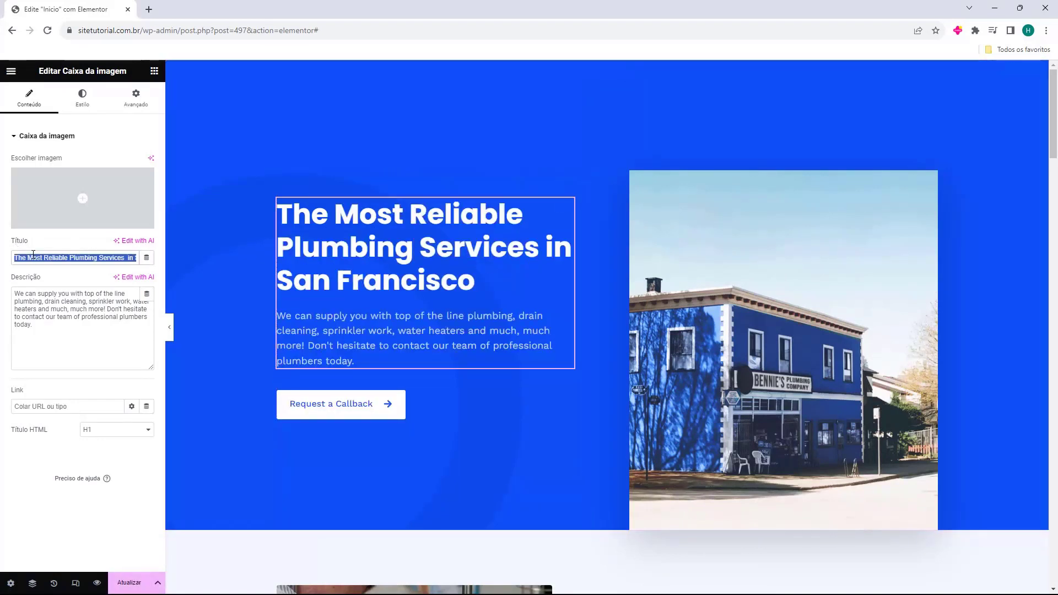
key(BackSpace)
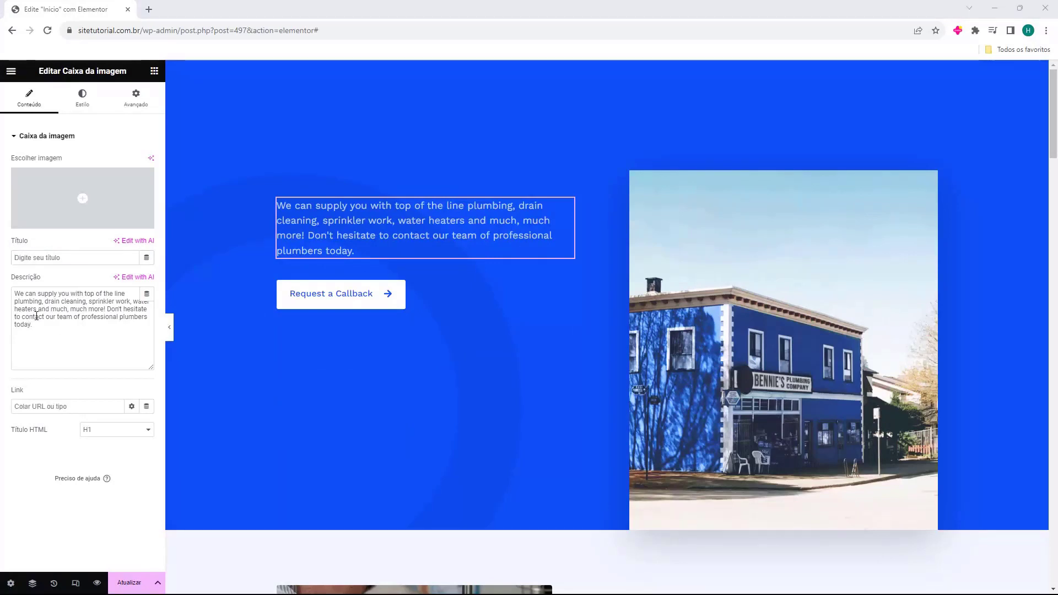
click(57, 257)
text(Os serviços de encanamento mais confiáveis em São Paulo)
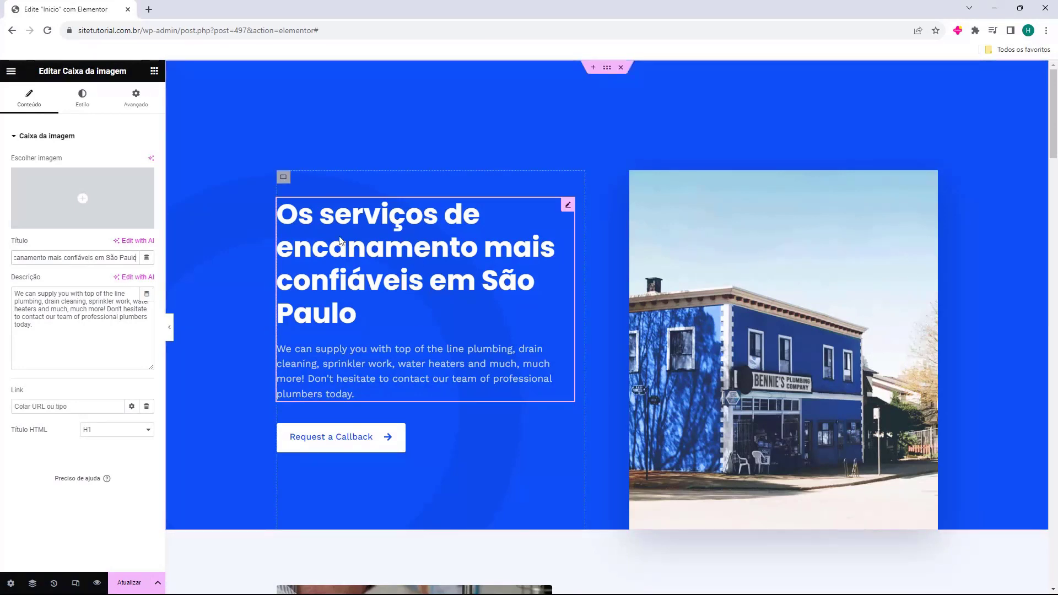
Replace the hero description with the Portuguese text beginning "Podemos fornecer a você encanamento de primeira linha" and ending "encanadores profissionais hoje mesmo.".
click(36, 308)
key(ctrl+a)
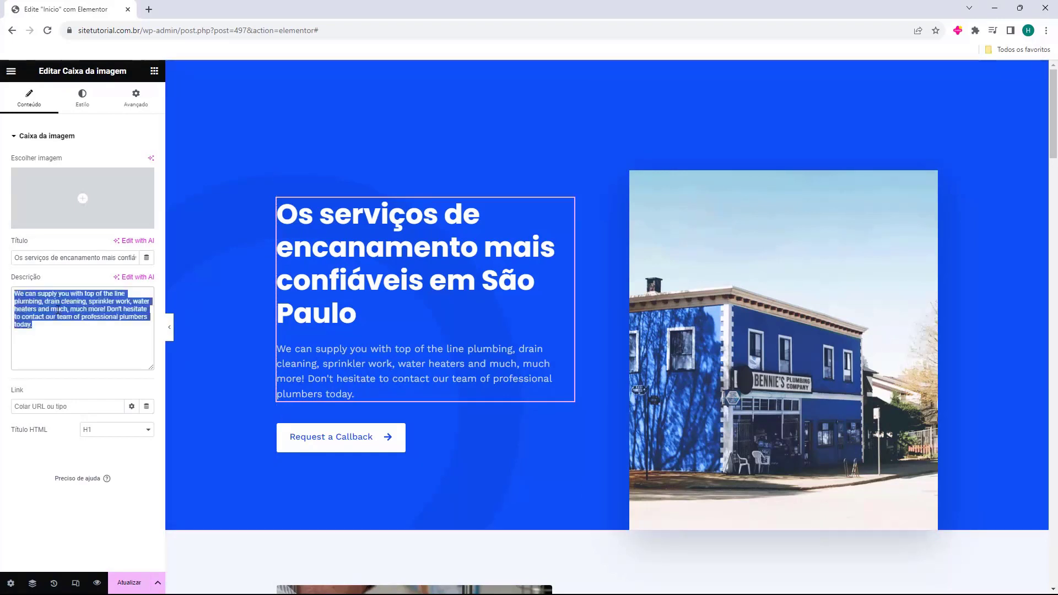
key(BackSpace)
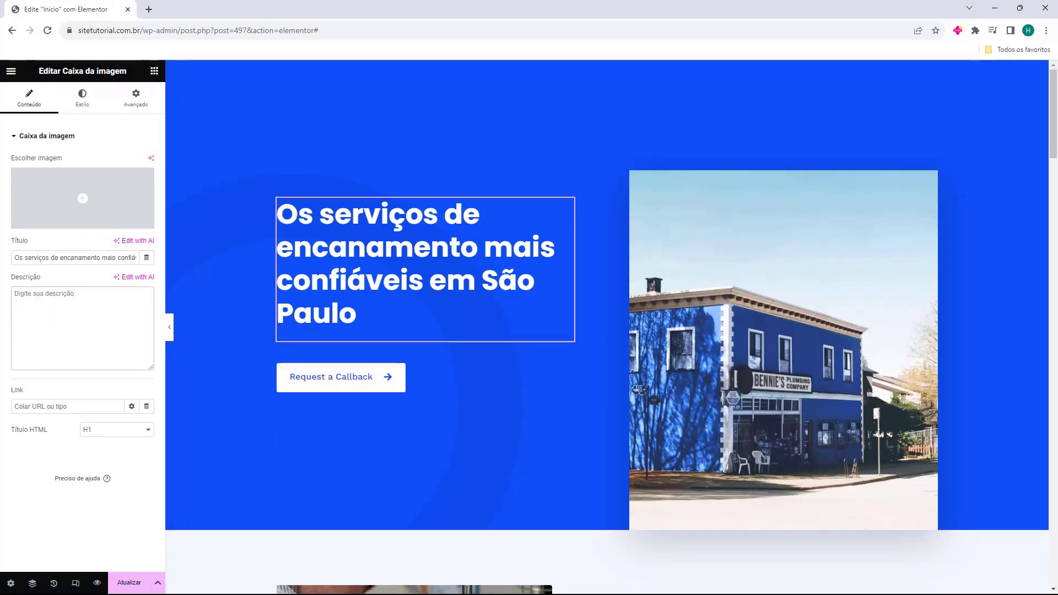
text(Podemos fornecer a você encanamento de primeira linha, limpeza de ralos, sprinklers, aquecedores de água e muito, muito mais! Não hesite em entrar em contato com nossa equipe de encanadores profissionais hoje mesmo.)
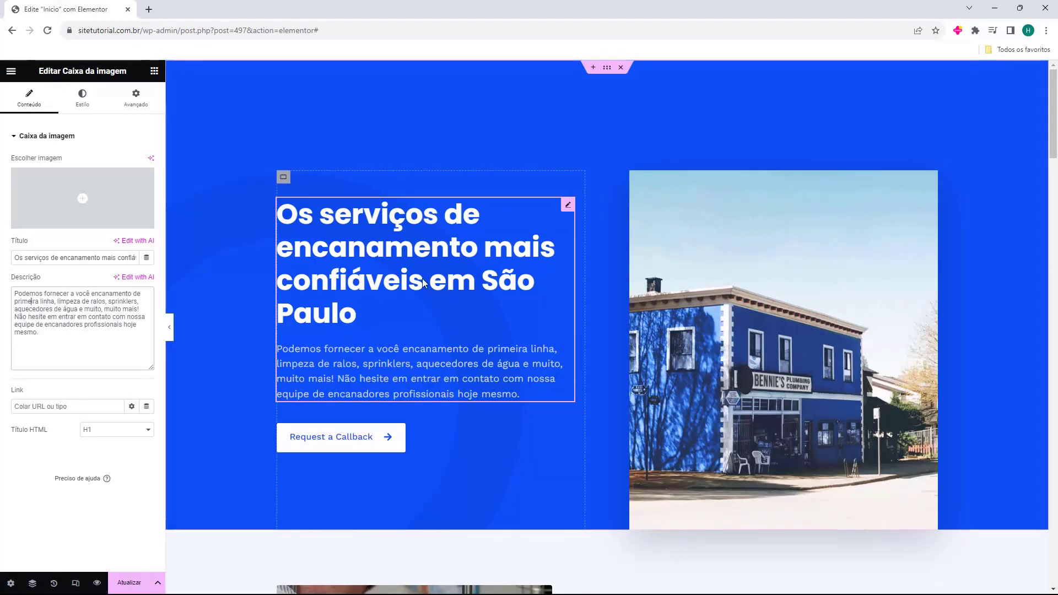
Inspect the editing options of the "Who Are We?" section's label, heading and description.
scroll(394, 264, down, 4)
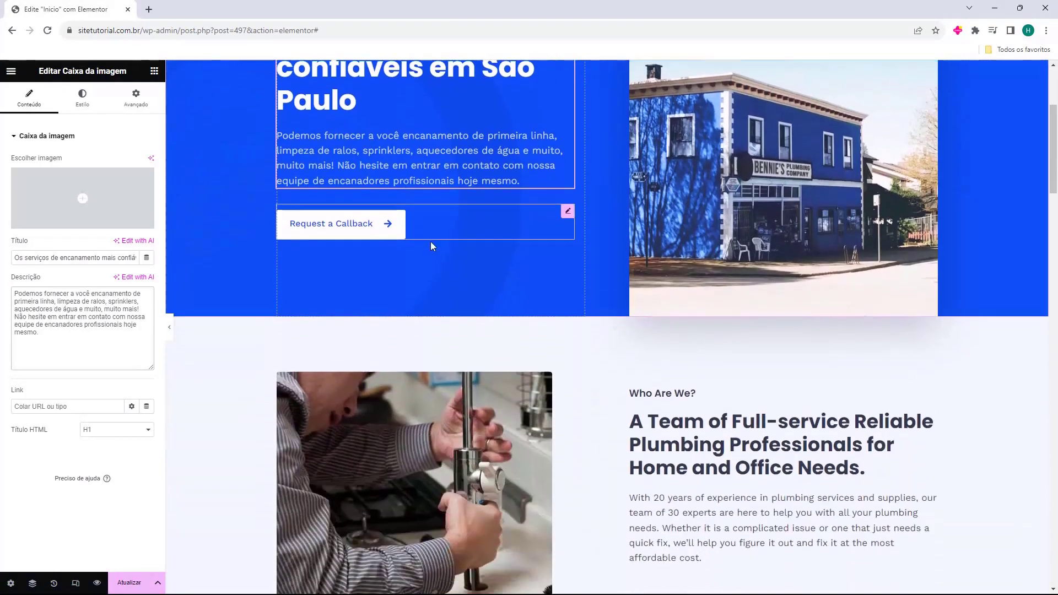
click(704, 418)
click(667, 389)
click(631, 466)
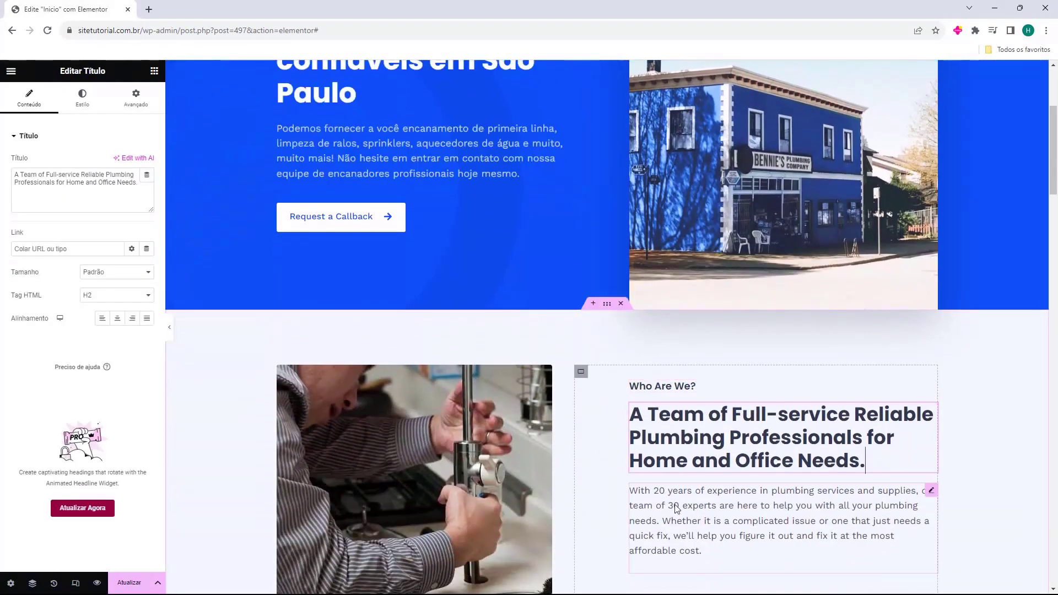
click(633, 493)
click(665, 387)
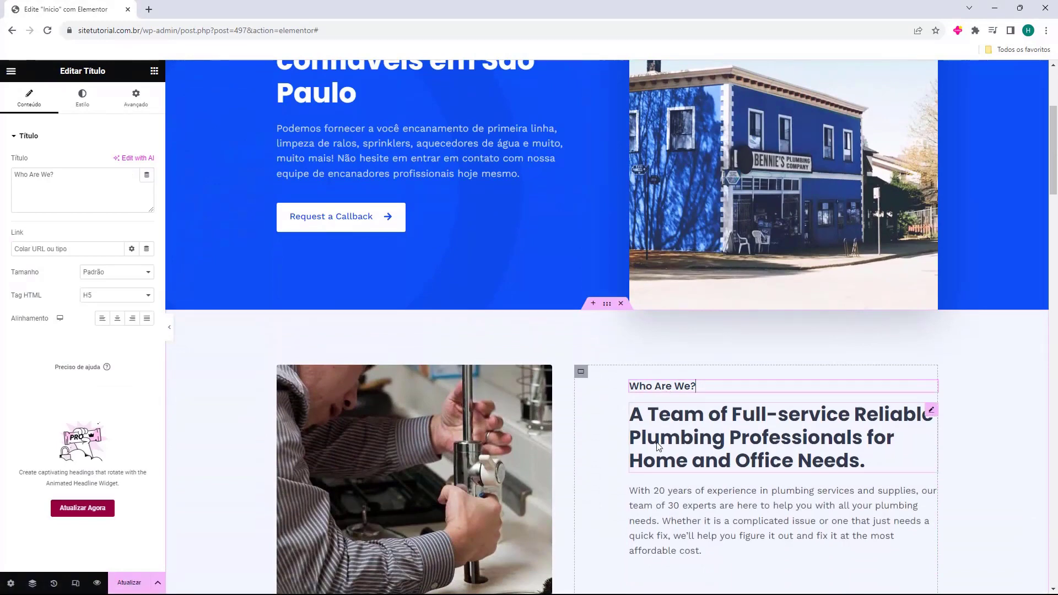
scroll(584, 397, down, 2)
scroll(516, 346, up, 6)
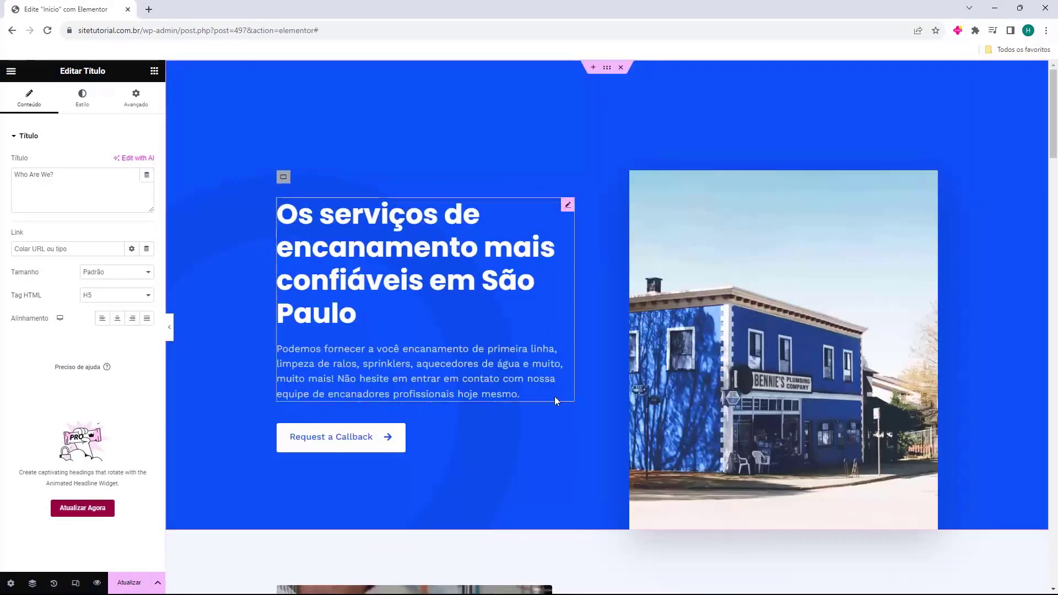
Examine the hero image's replacement sources, including the media library, free images and file upload, and close without choosing one.
click(738, 295)
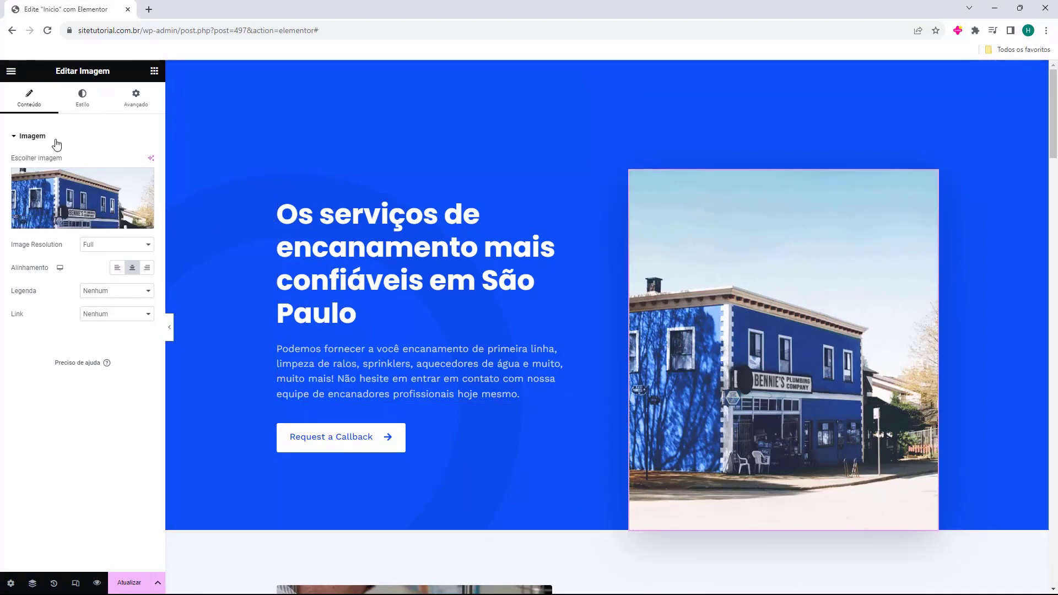
click(73, 188)
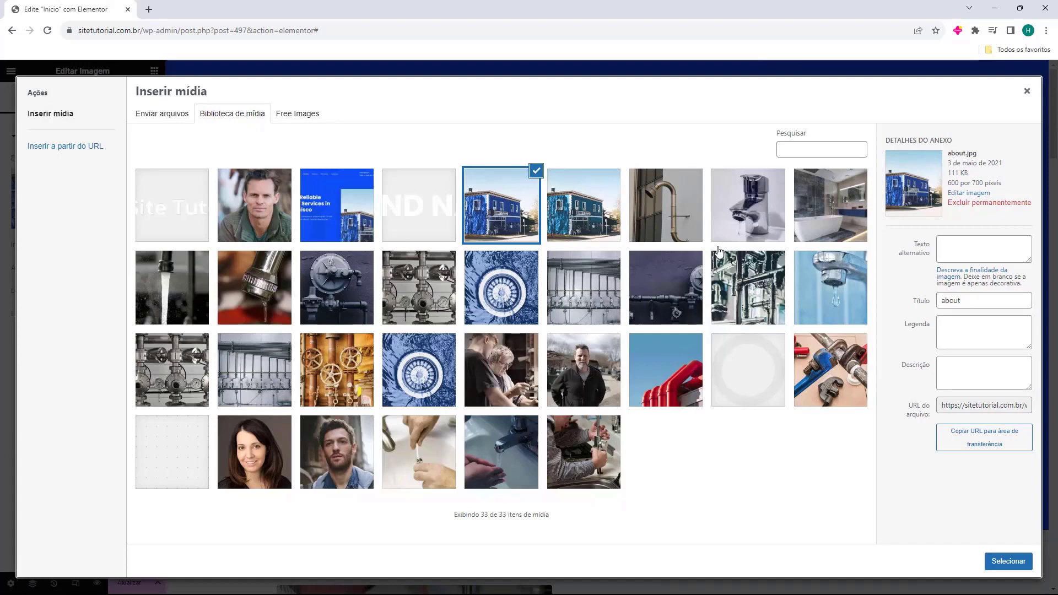
click(176, 121)
click(280, 113)
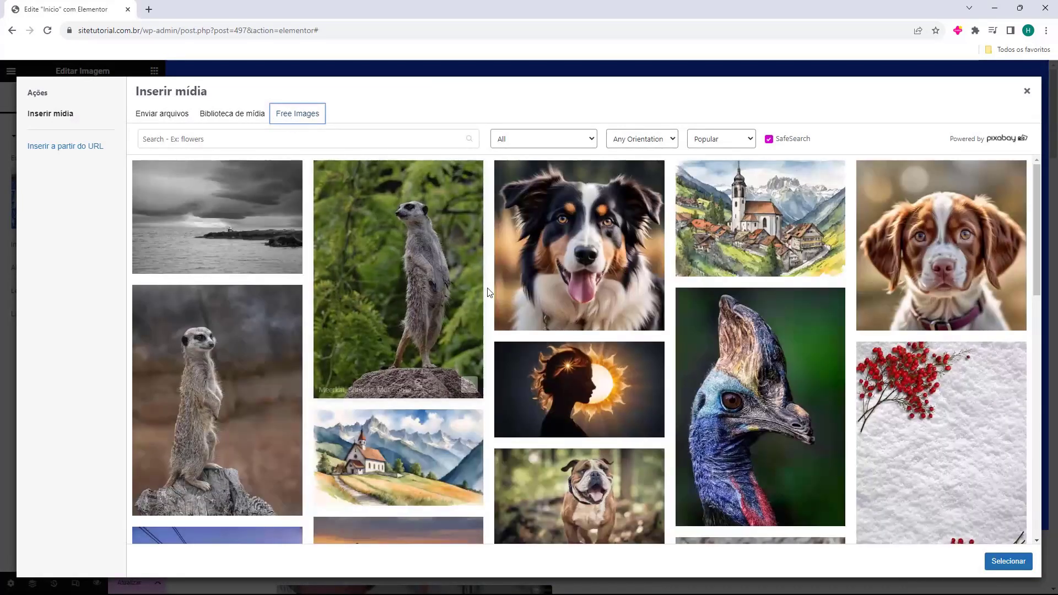
scroll(487, 291, down, 8)
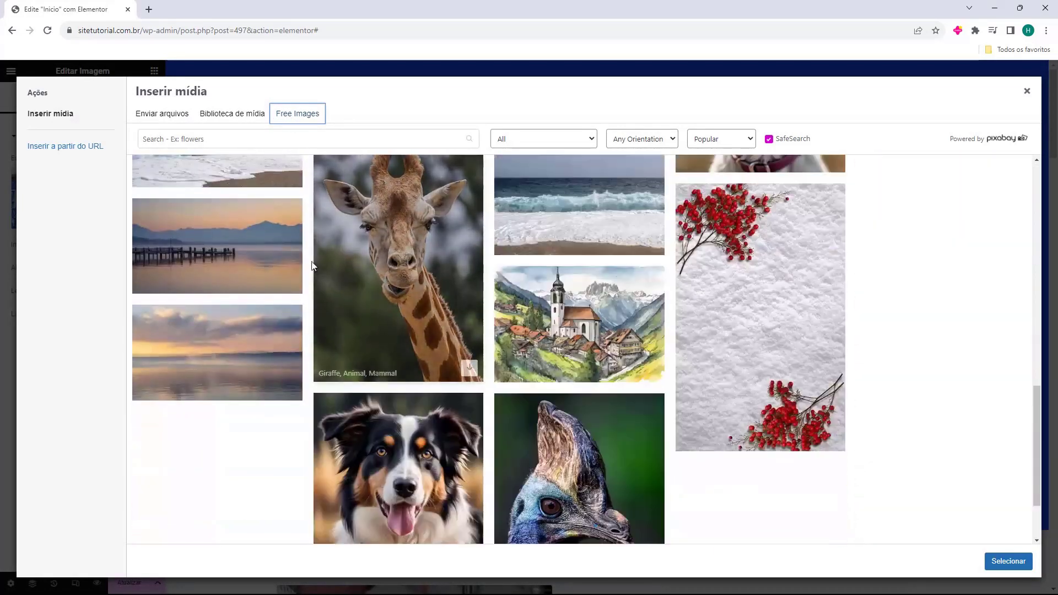
scroll(297, 261, up, 10)
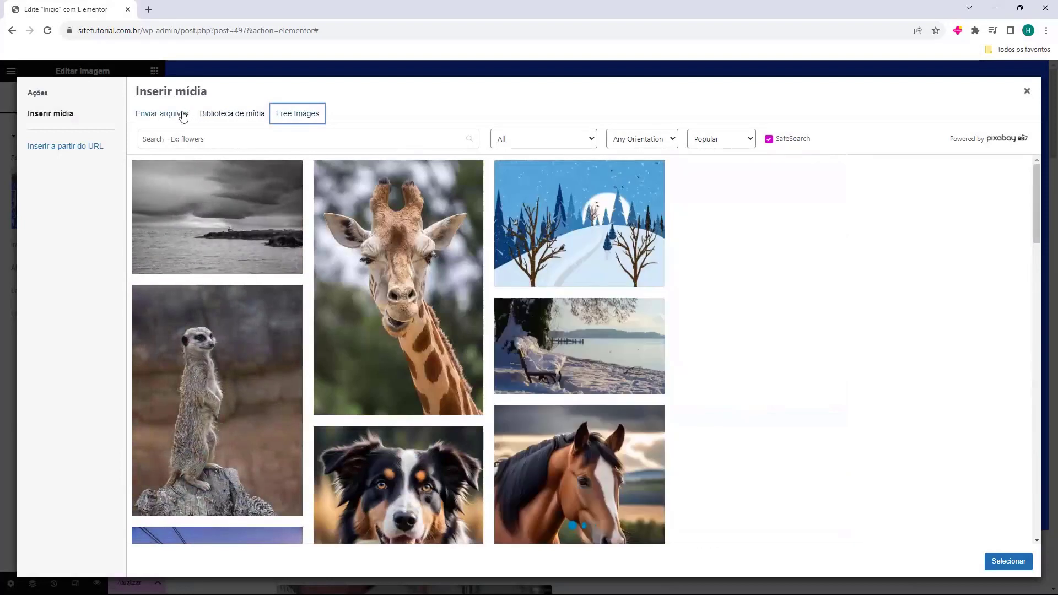
click(183, 114)
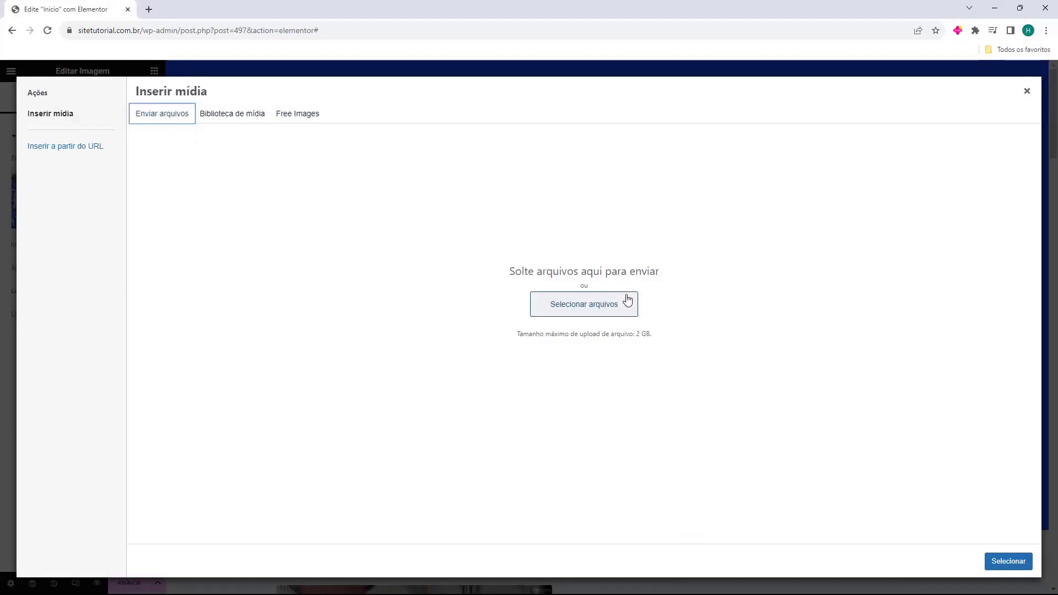
click(1028, 92)
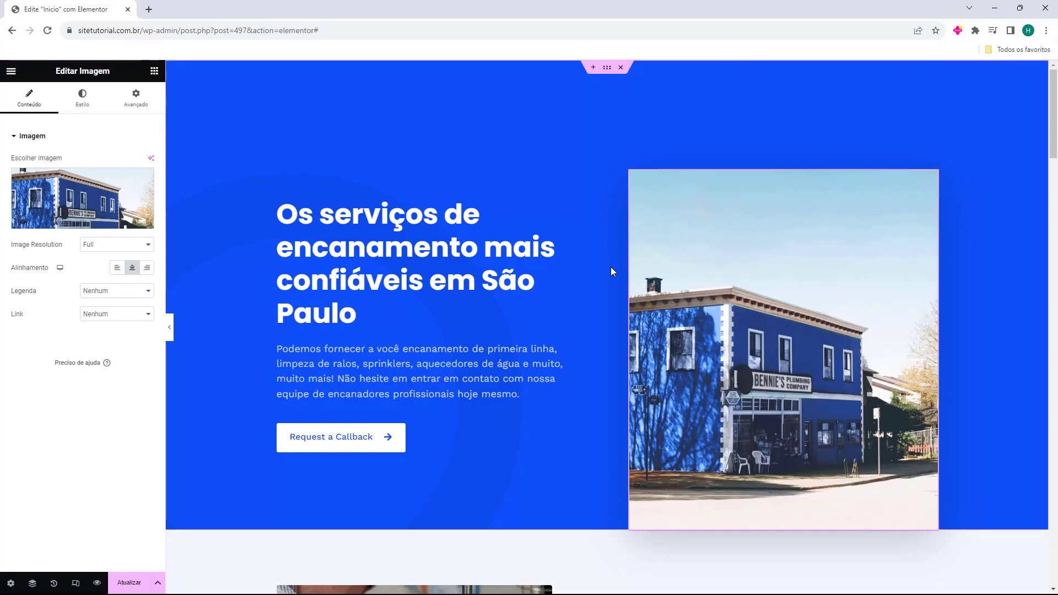
Look over the home page sections from the company introduction to the customer testimonials.
scroll(611, 268, down, 5)
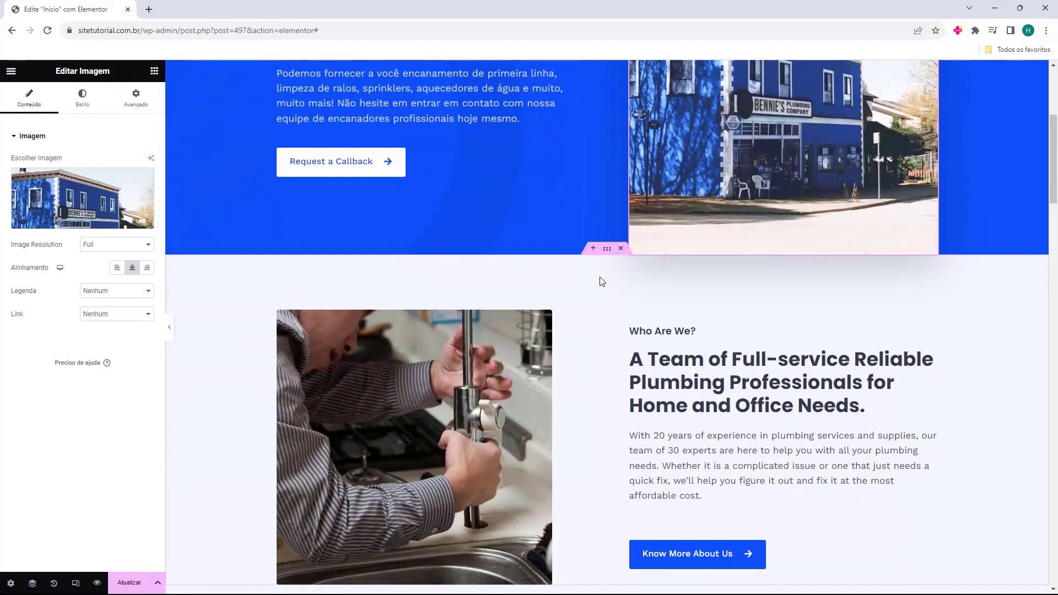
scroll(590, 282, down, 6)
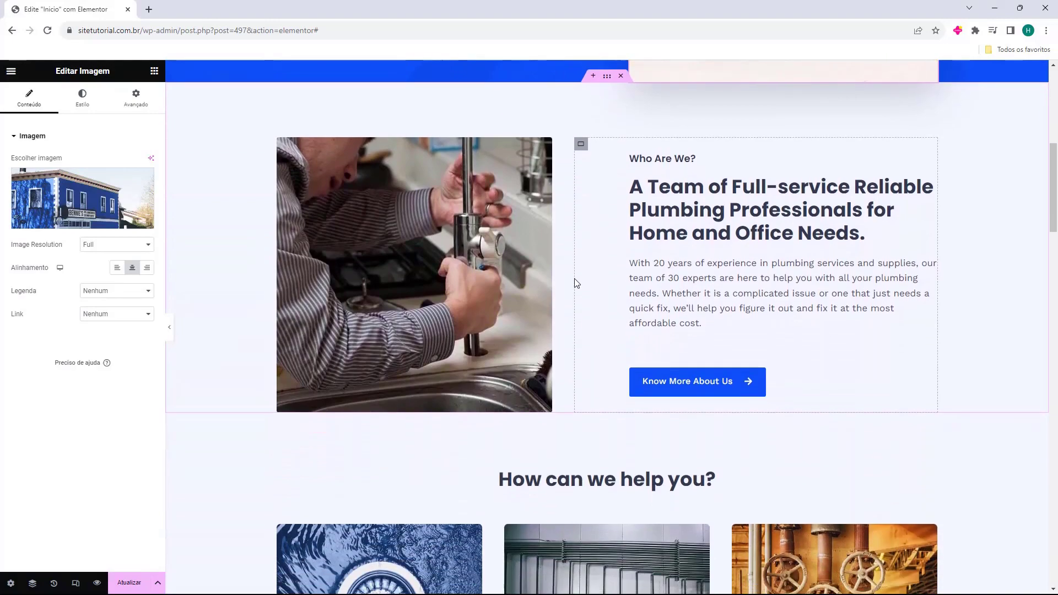
scroll(577, 283, down, 12)
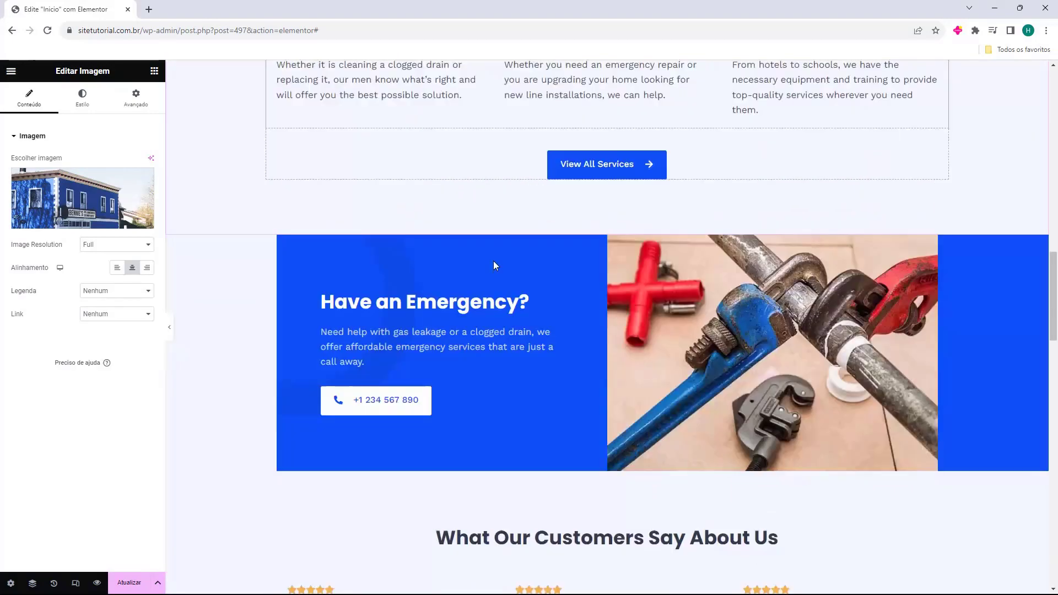
scroll(493, 261, down, 6)
scroll(491, 262, up, 9)
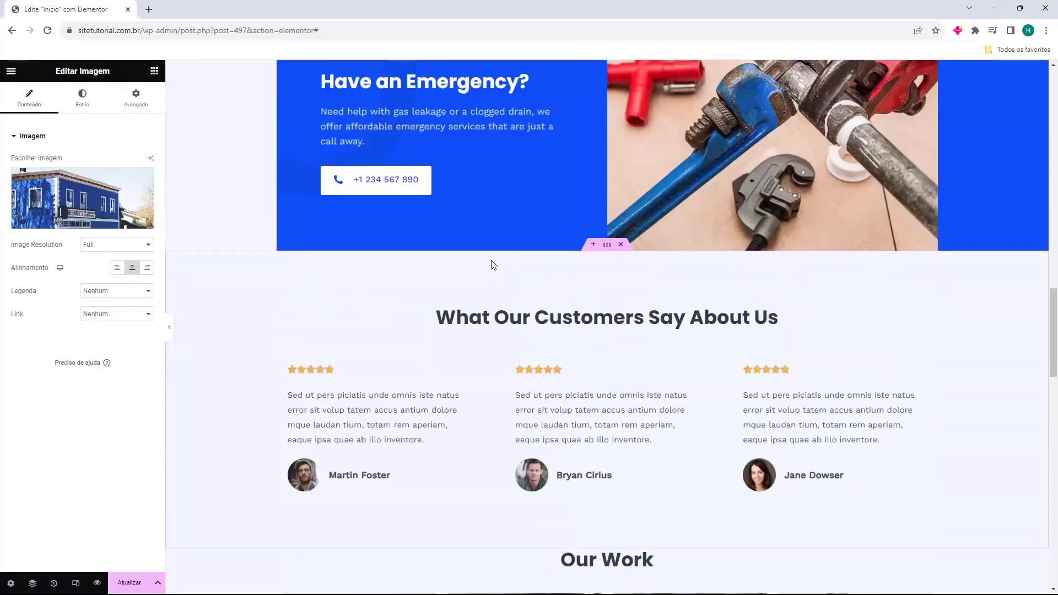
scroll(492, 264, up, 5)
scroll(499, 281, down, 3)
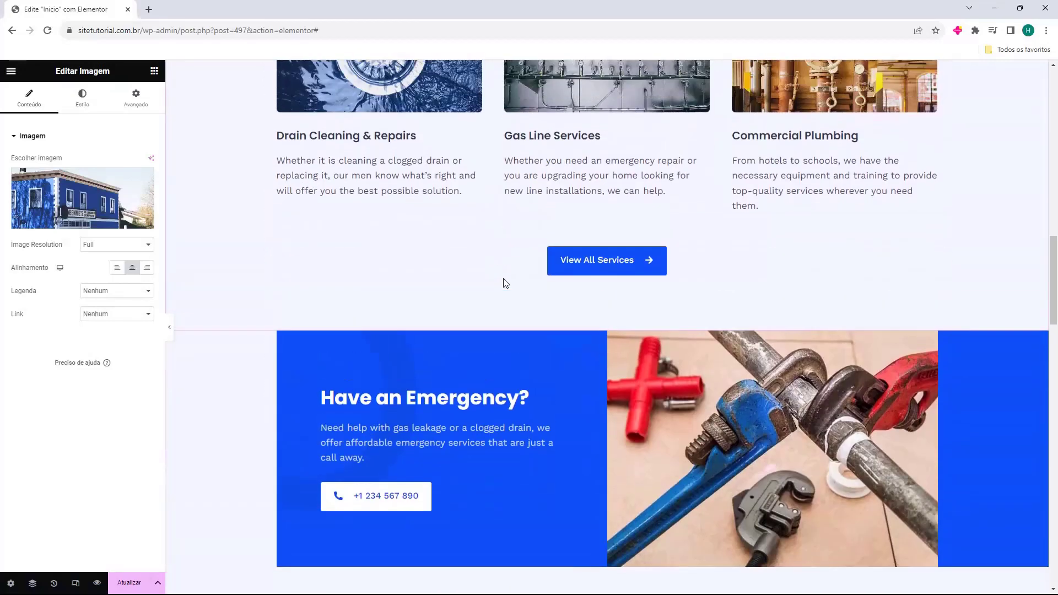
scroll(441, 285, up, 2)
Inspect the editing options of the "Drain Cleaning & Repairs" title and description, and review the sections above.
click(408, 286)
scroll(412, 303, up, 1)
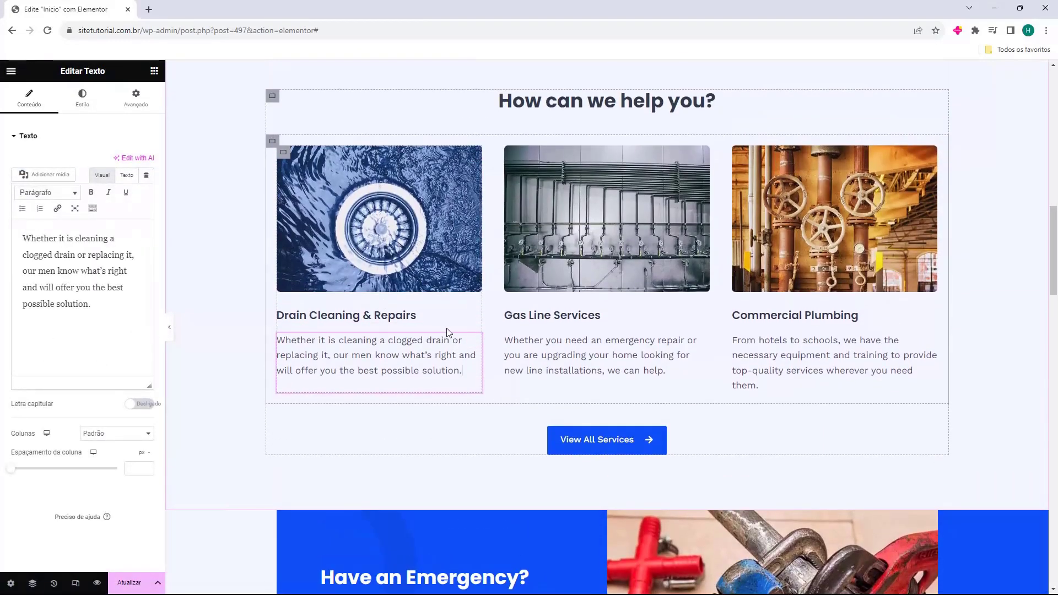
click(416, 319)
click(413, 353)
scroll(441, 330, up, 7)
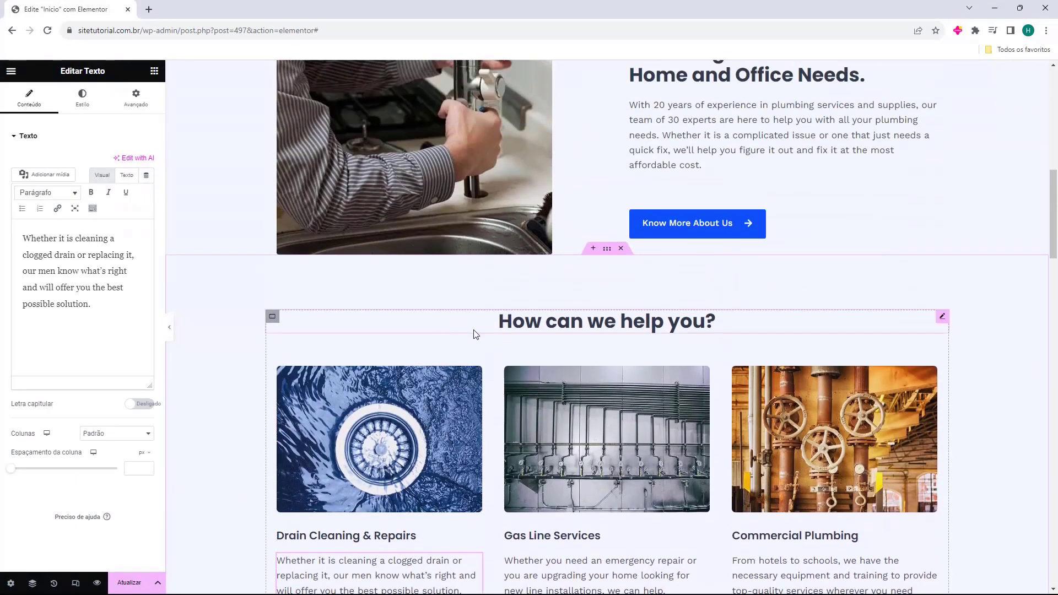
scroll(466, 328, up, 5)
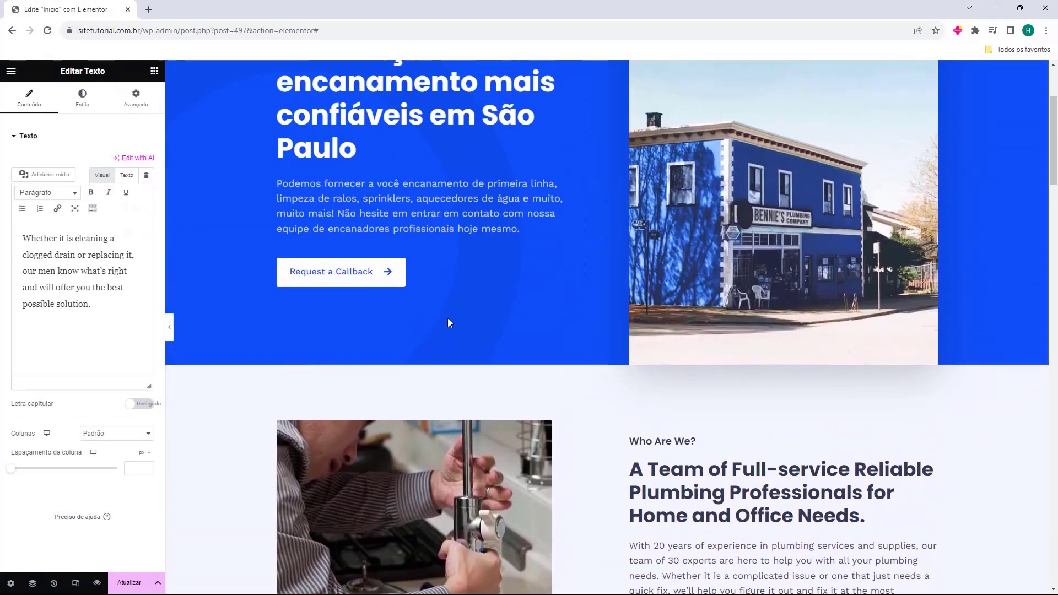
scroll(448, 318, down, 3)
scroll(430, 292, down, 7)
scroll(430, 293, up, 13)
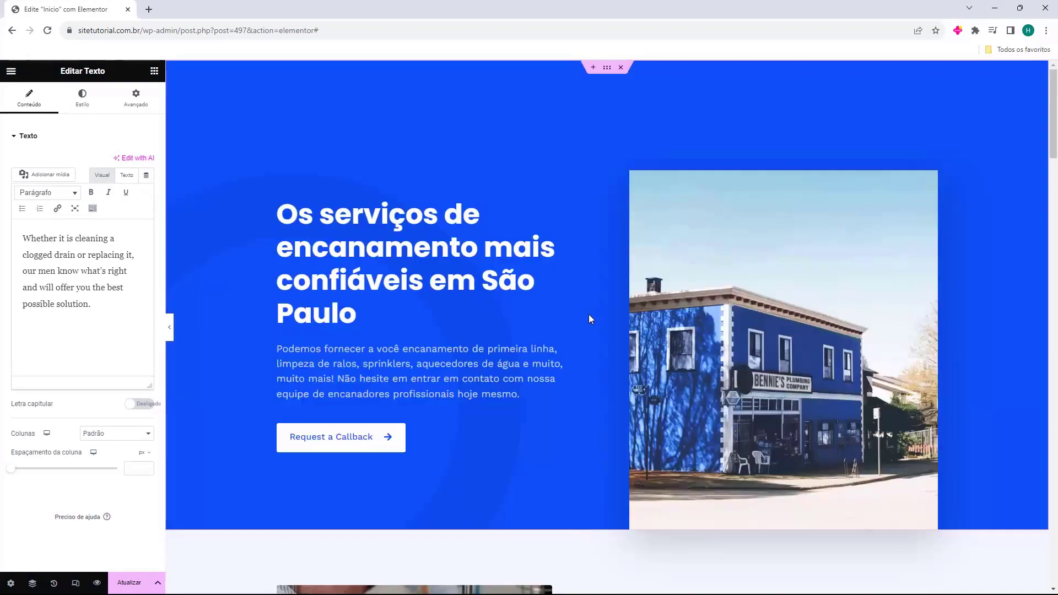
Try adding a heading, an image and a button below the hero's callback button.
click(156, 71)
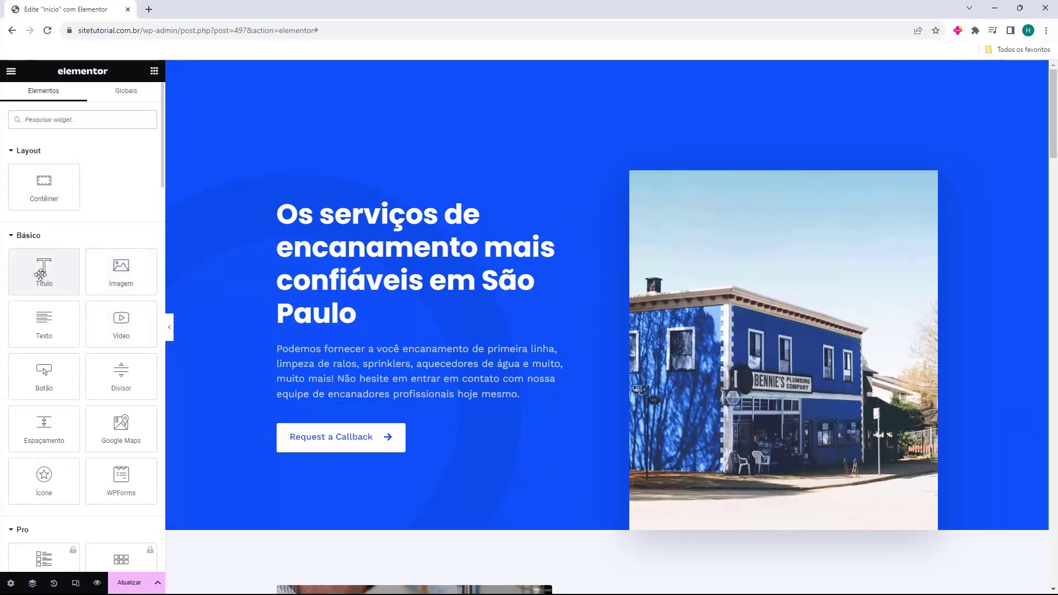
drag(40, 274, 299, 455)
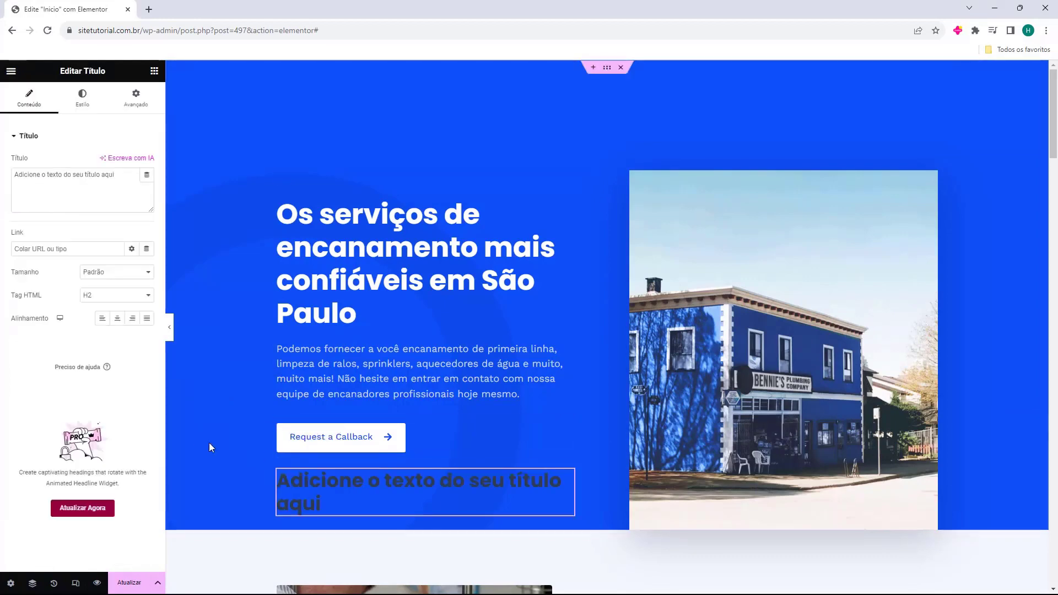
click(153, 72)
drag(121, 273, 339, 505)
click(154, 71)
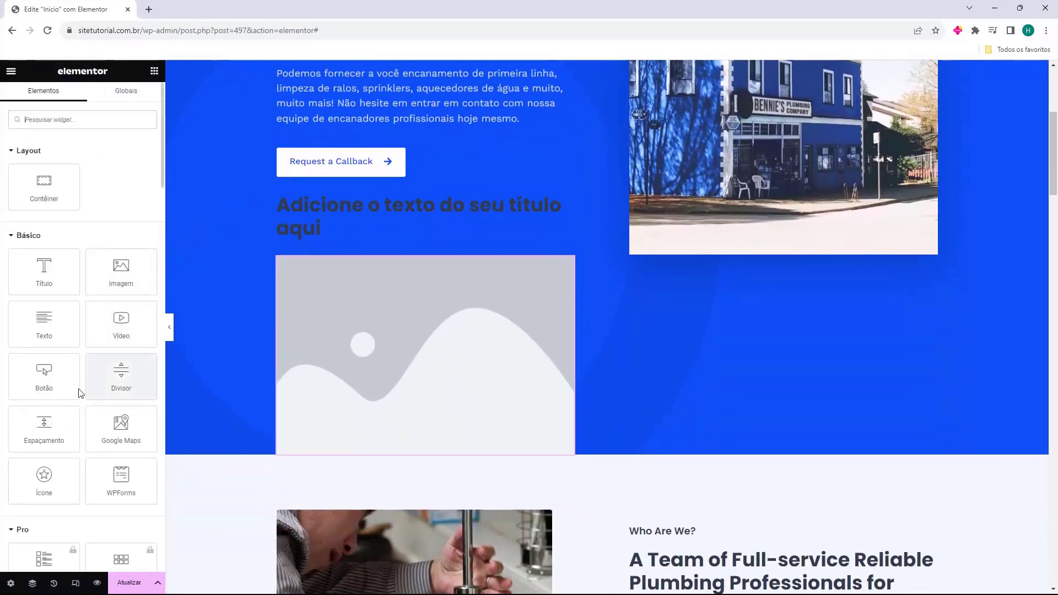
drag(77, 392, 340, 450)
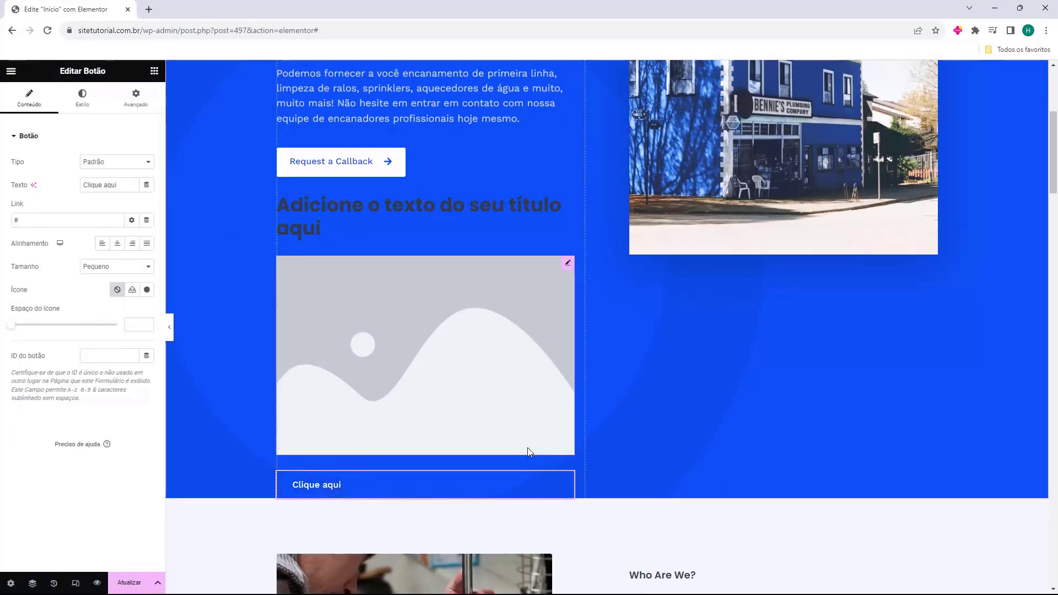
Undo the additions of the button, image and heading in the hero section.
key(ctrl+z)
key(ctrl+z)
click(449, 222)
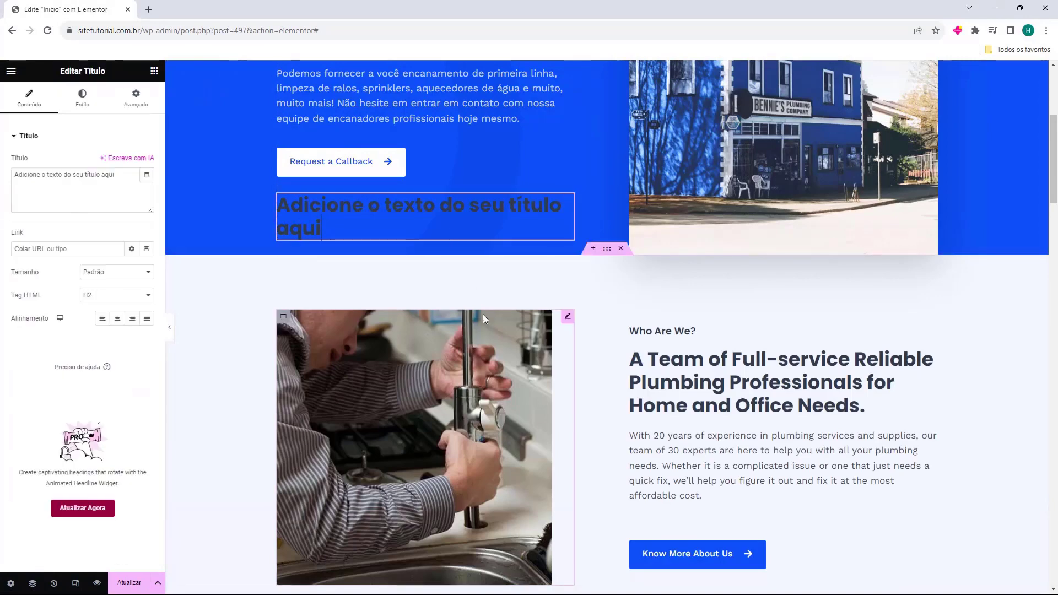
key(ctrl+z)
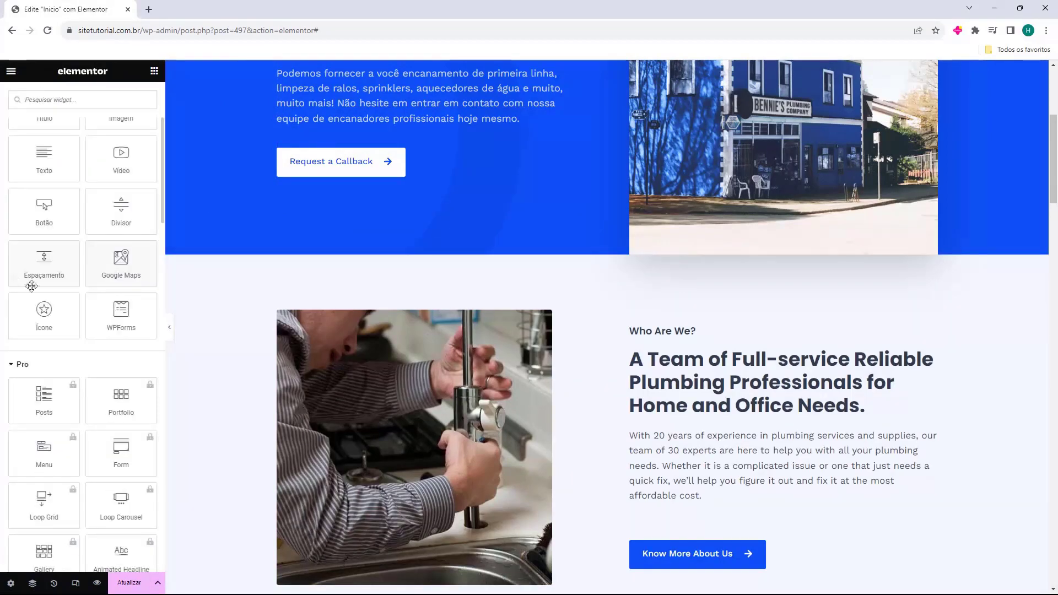
Collapse the Pro widget group and examine the widgets offered in the Geral and Básico groups.
scroll(85, 276, down, 4)
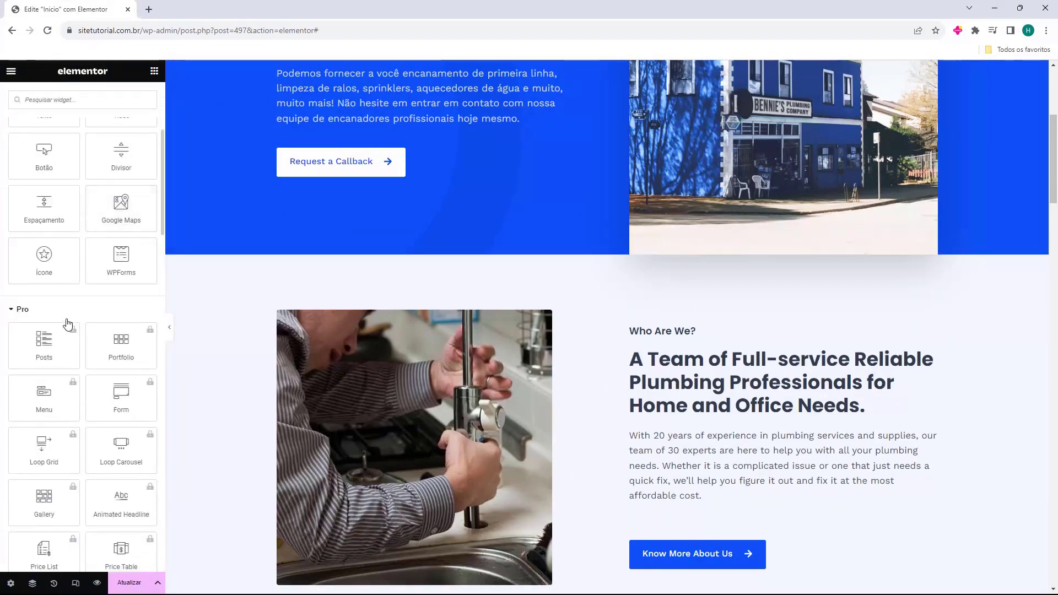
click(24, 313)
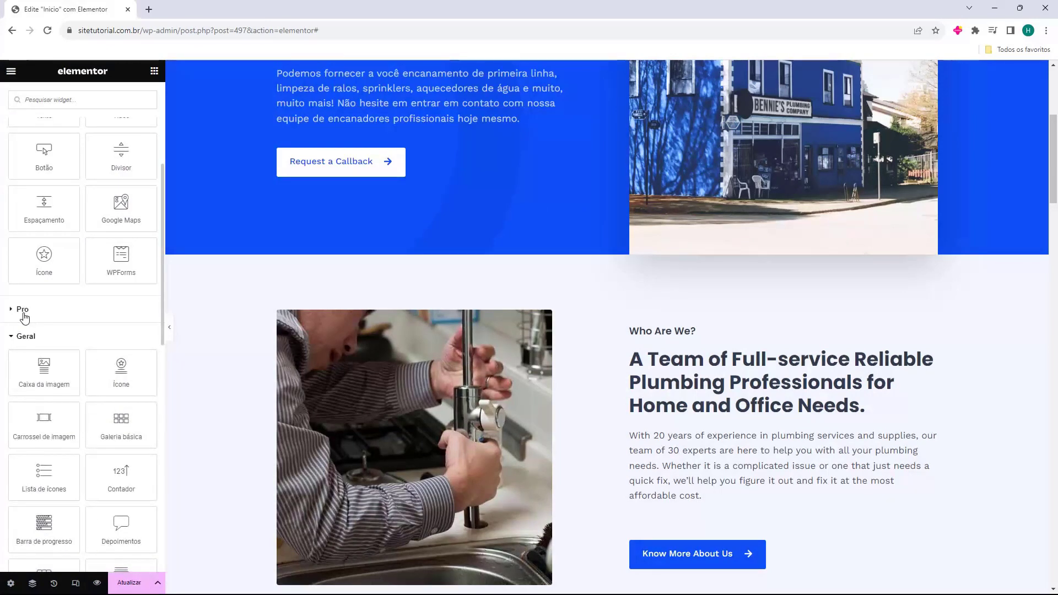
scroll(41, 316, down, 2)
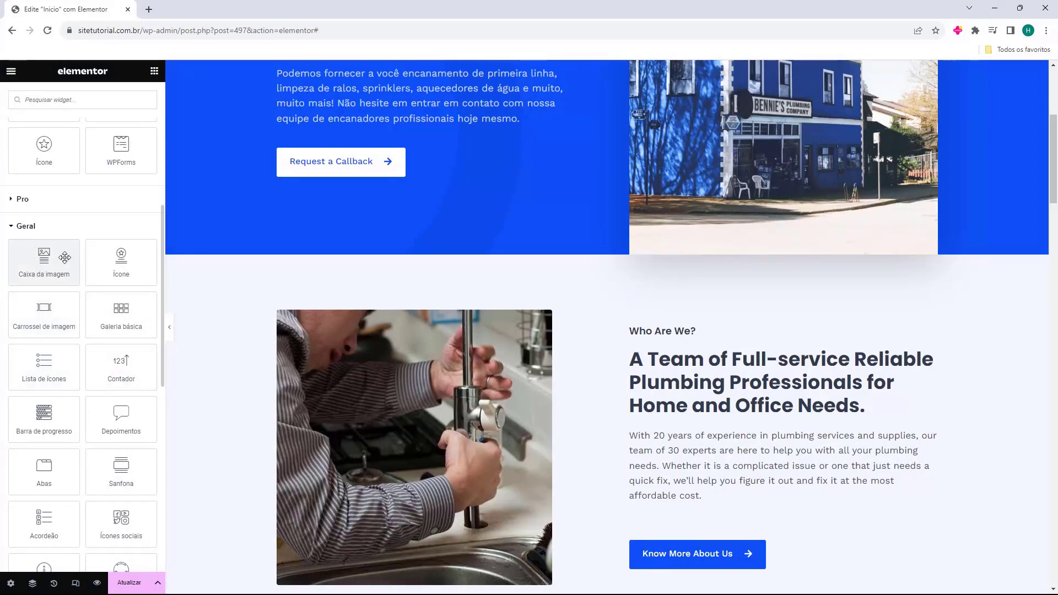
scroll(331, 276, up, 4)
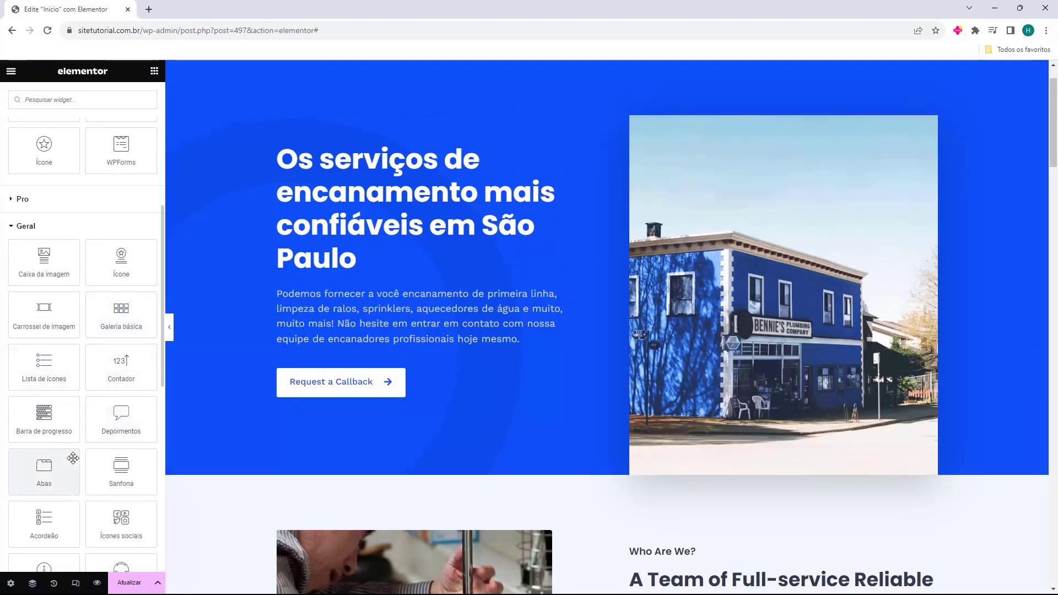
scroll(109, 363, down, 4)
scroll(109, 363, up, 10)
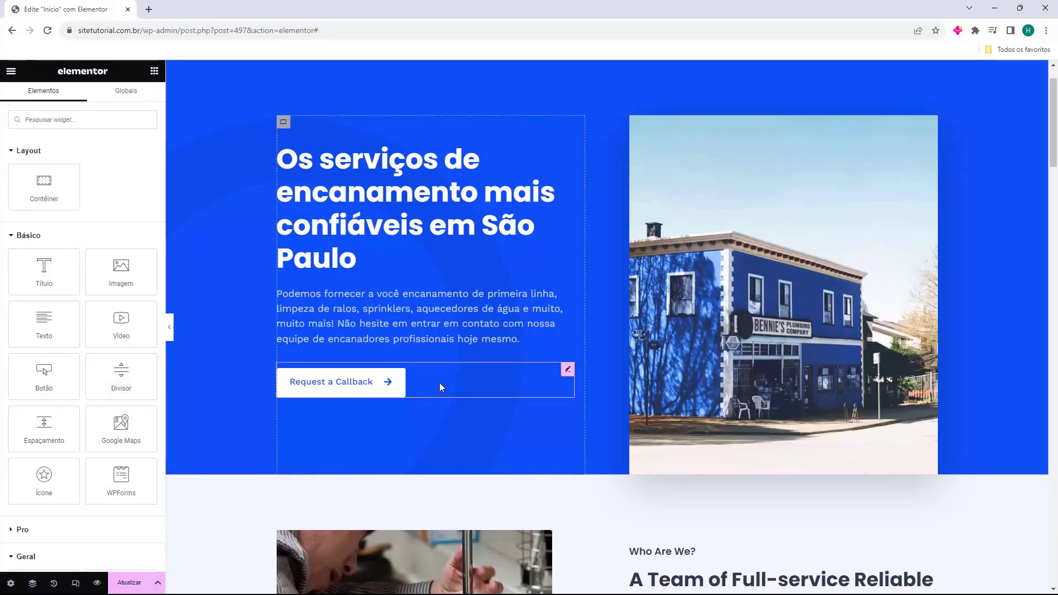
scroll(438, 376, down, 1)
scroll(442, 374, up, 2)
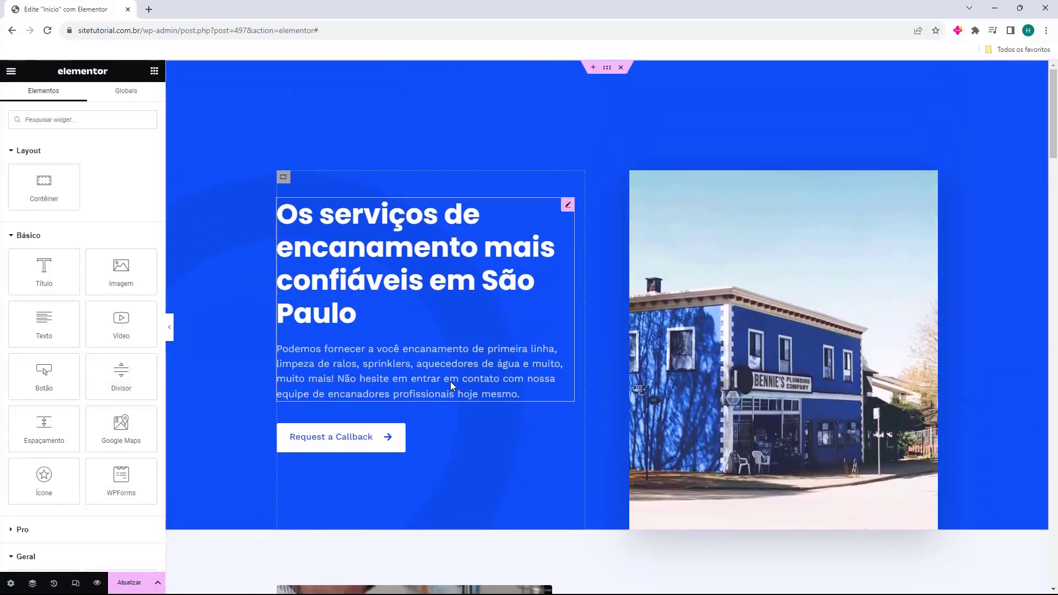
Inspect the editing options of the "How can we help you?" heading and the drain cleaning image.
scroll(463, 374, down, 10)
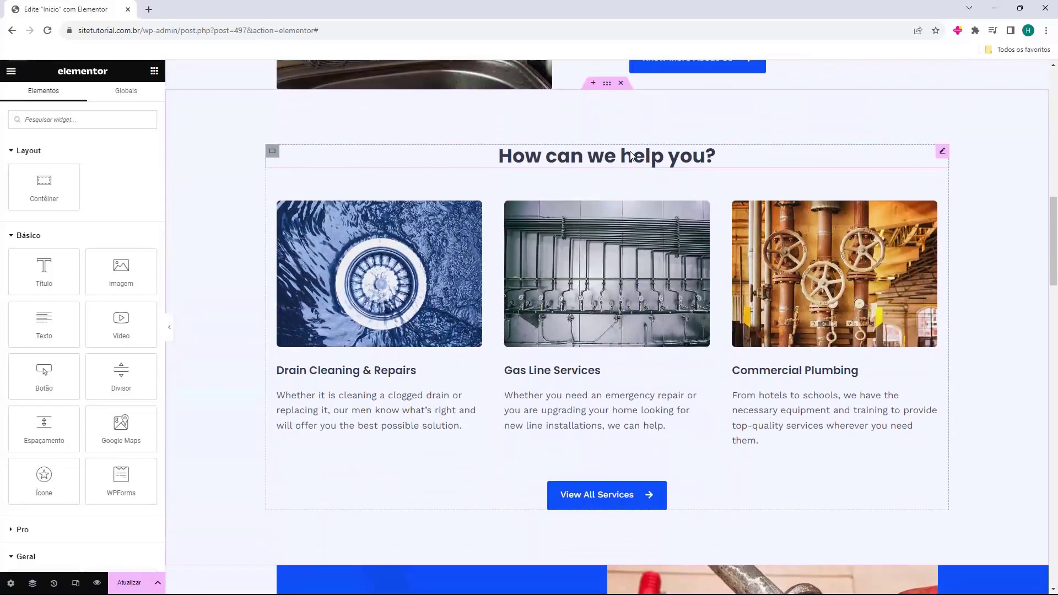
click(611, 161)
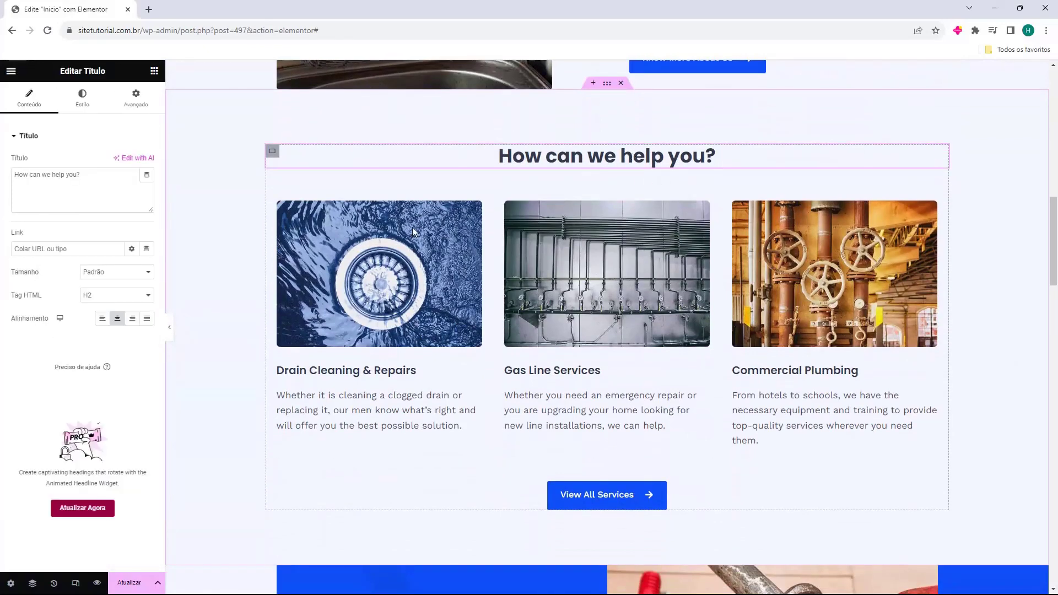
click(376, 279)
scroll(532, 314, down, 3)
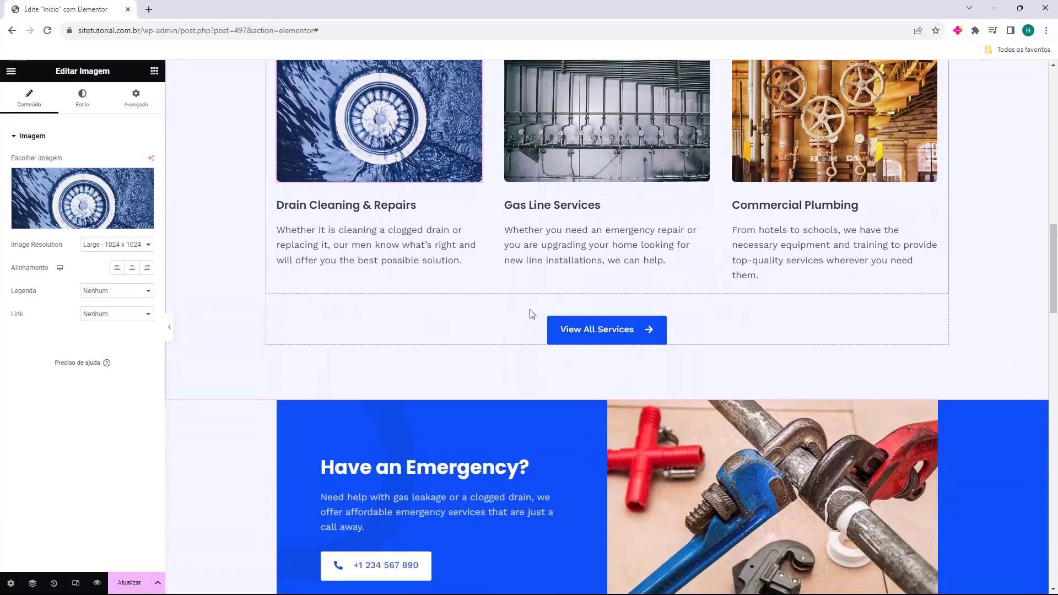
Change the text of the "View All Services" button below the service cards to "Veja todos os Serviços".
scroll(532, 314, down, 2)
click(593, 231)
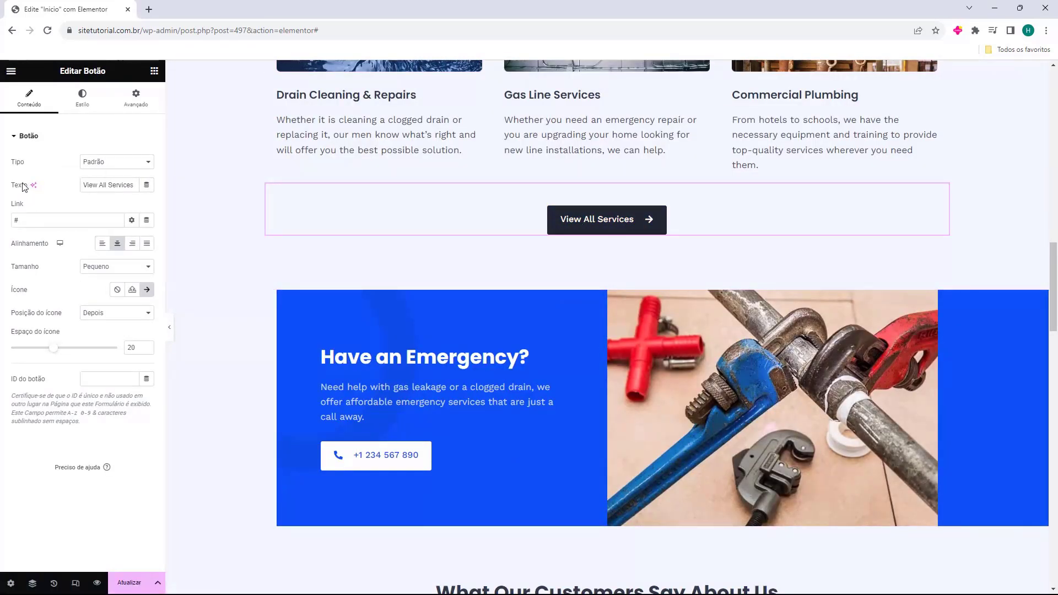
drag(12, 184, 25, 187)
triple_click(103, 187)
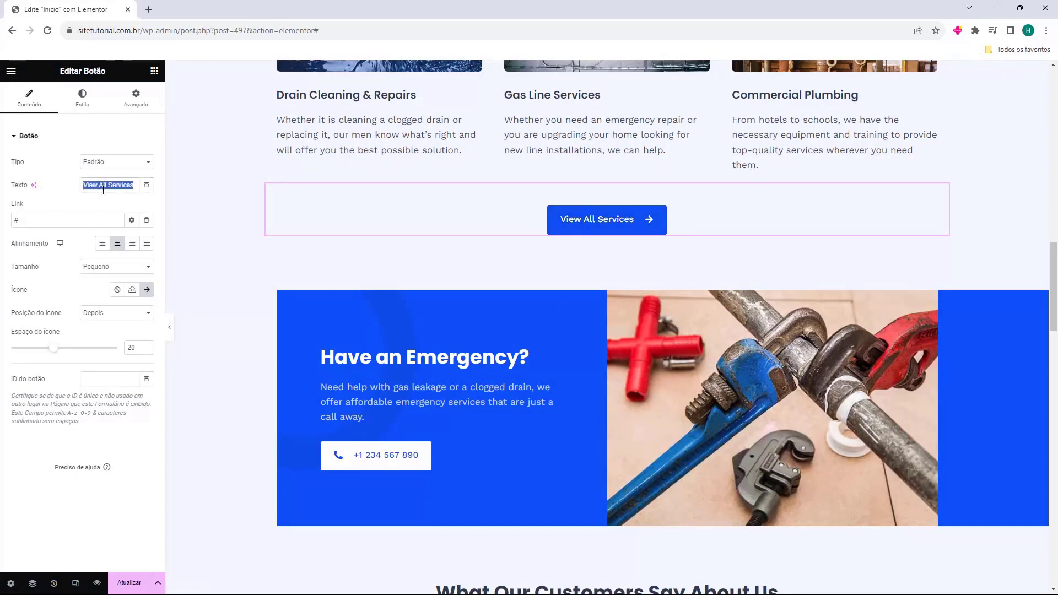
text(Veja todos os Serviços)
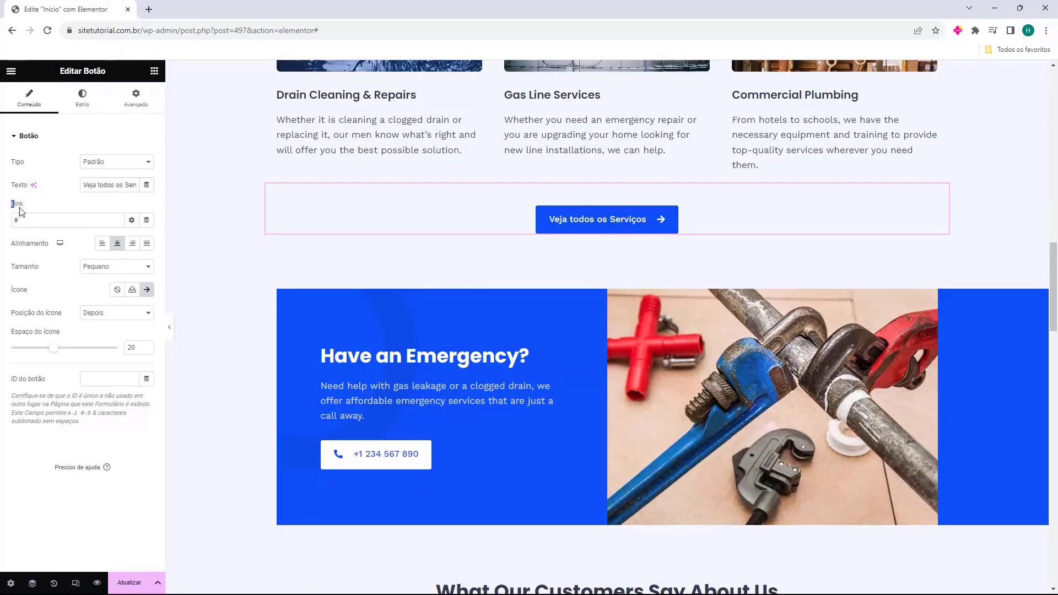
click(30, 222)
key(BackSpace)
key(ctrl+z)
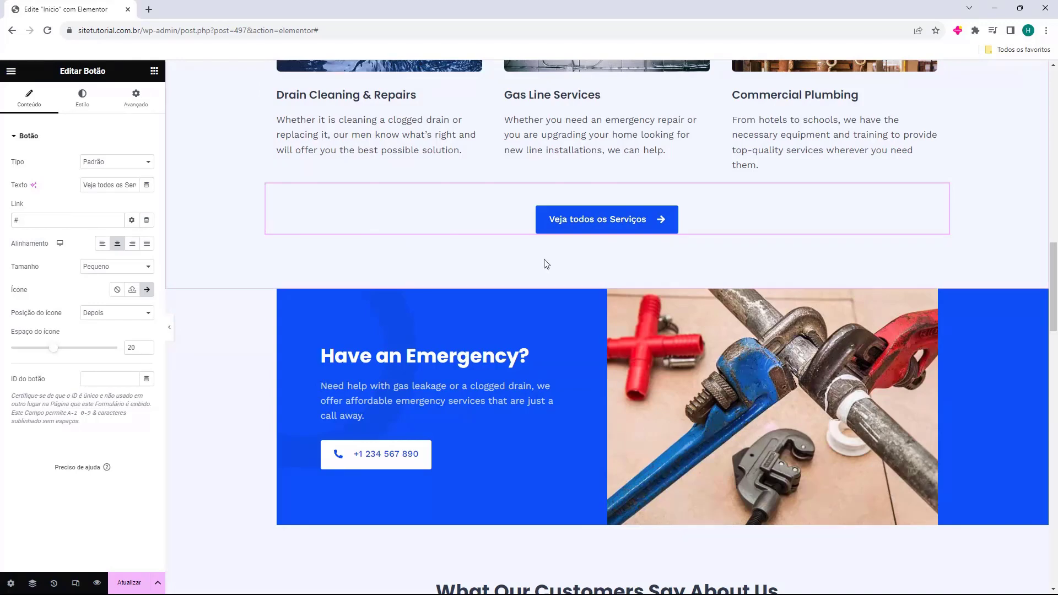
Inspect the editing options of the customer testimonials under the "What Our Customers Say About Us" heading.
scroll(546, 263, down, 6)
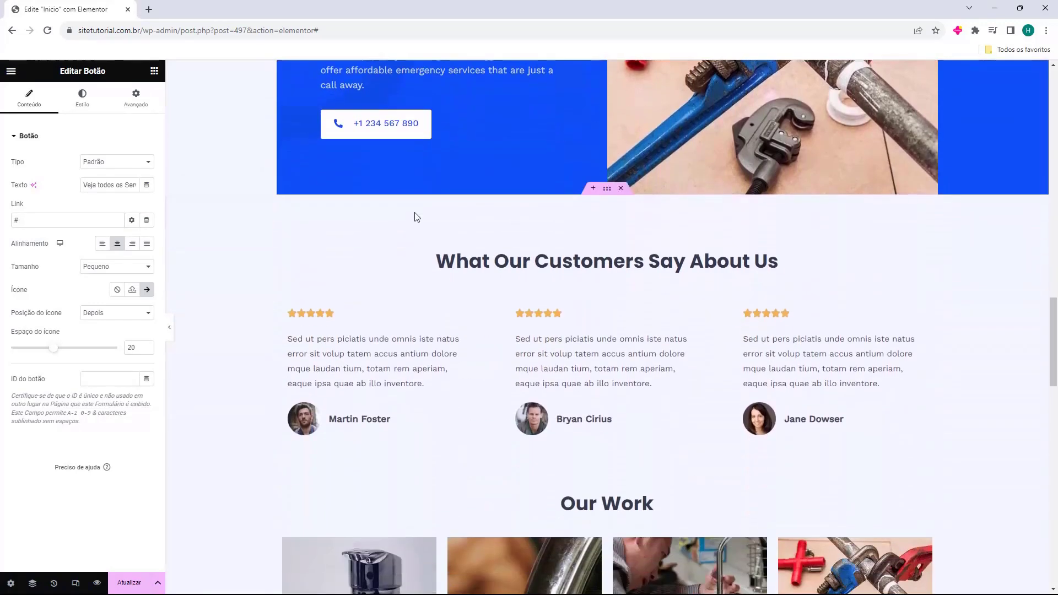
scroll(406, 225, down, 5)
scroll(395, 225, up, 3)
click(322, 212)
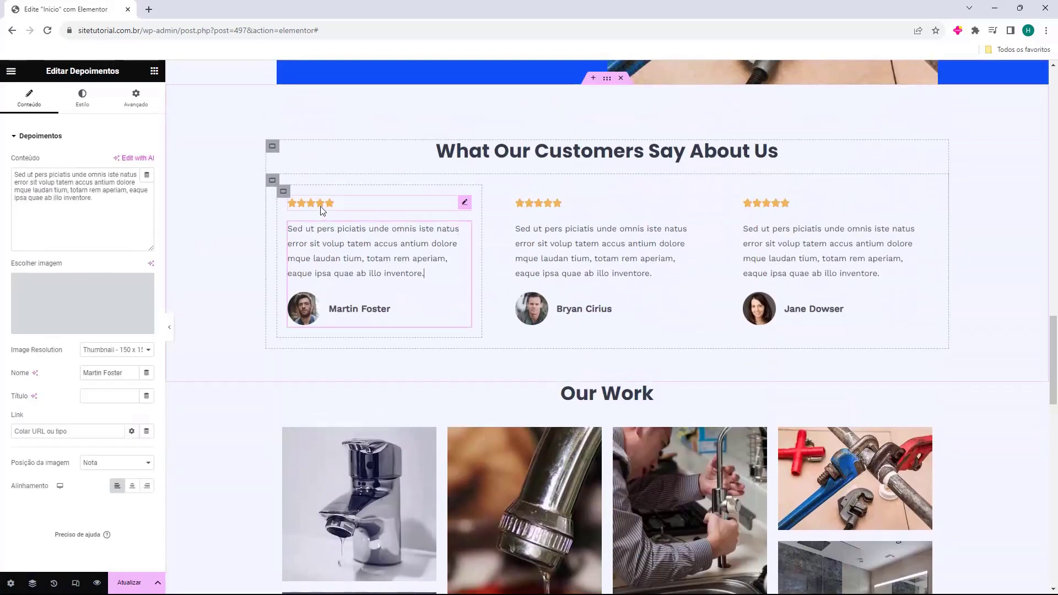
click(323, 212)
click(349, 236)
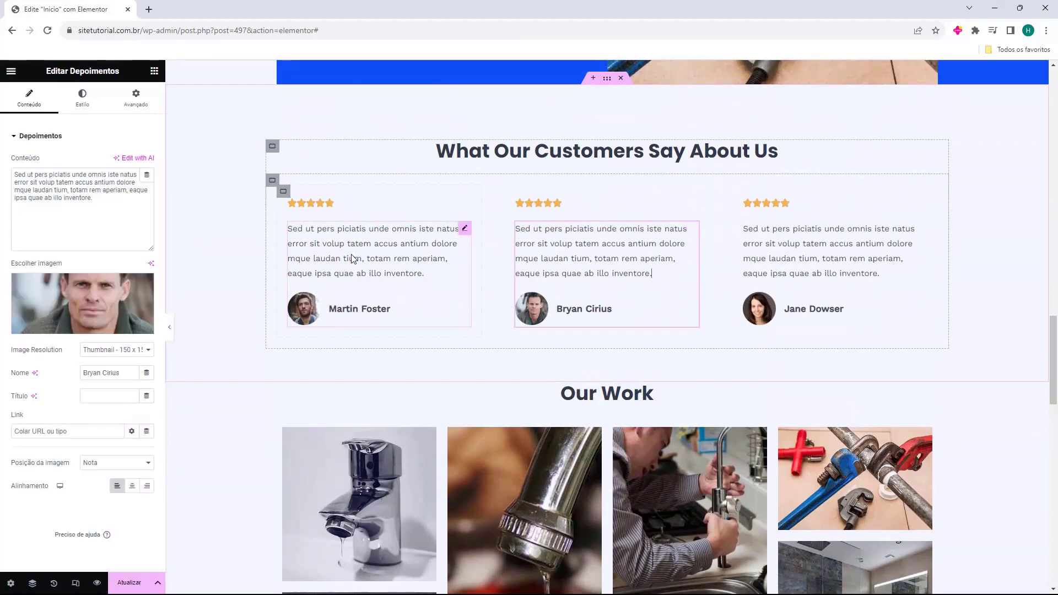
scroll(353, 258, down, 4)
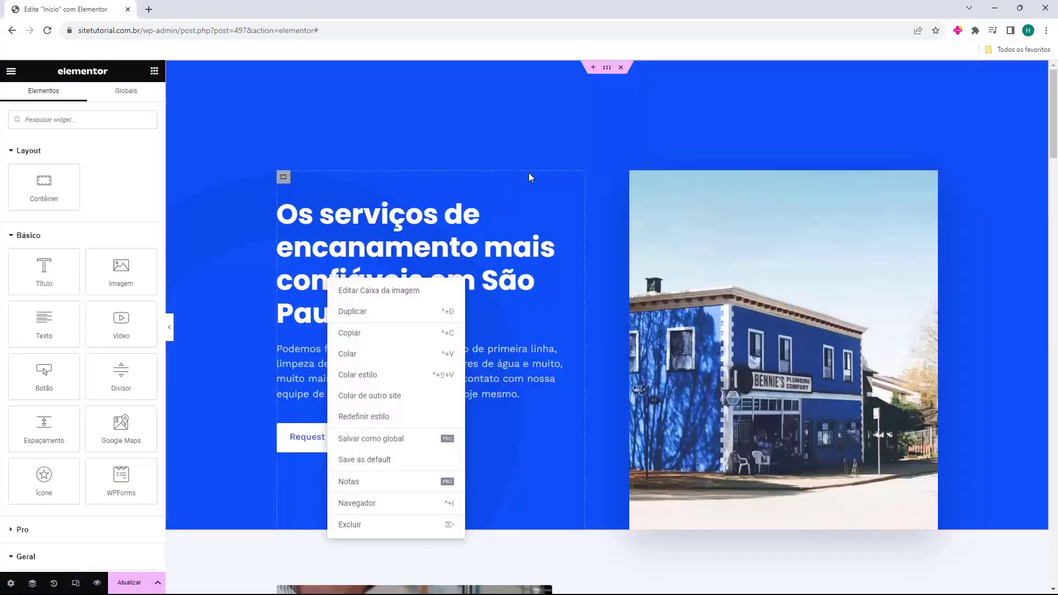
Close the open context menu and save the changes made to the home page.
key(Escape)
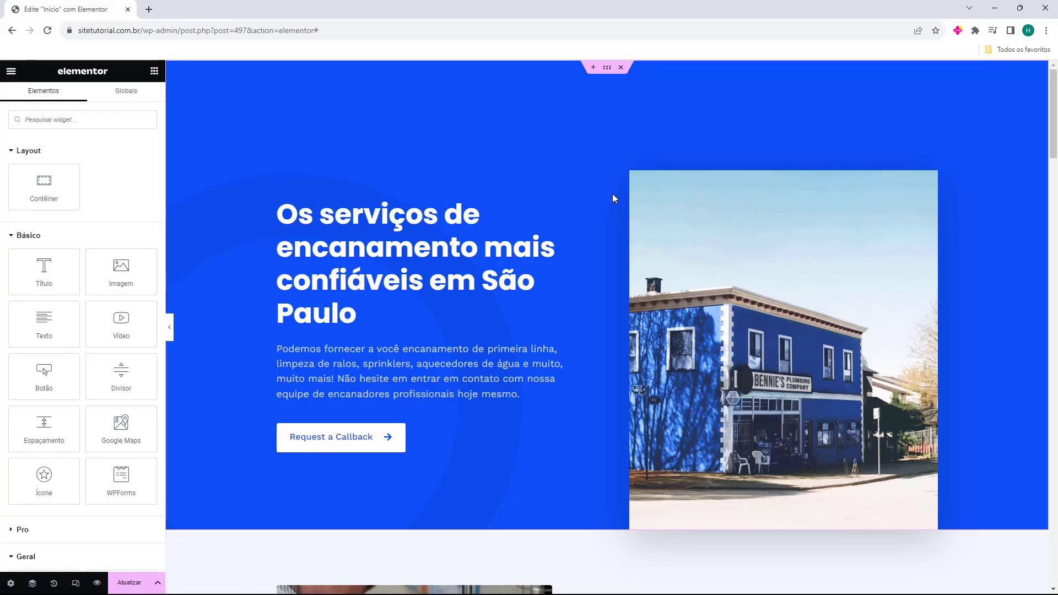
scroll(614, 196, down, 6)
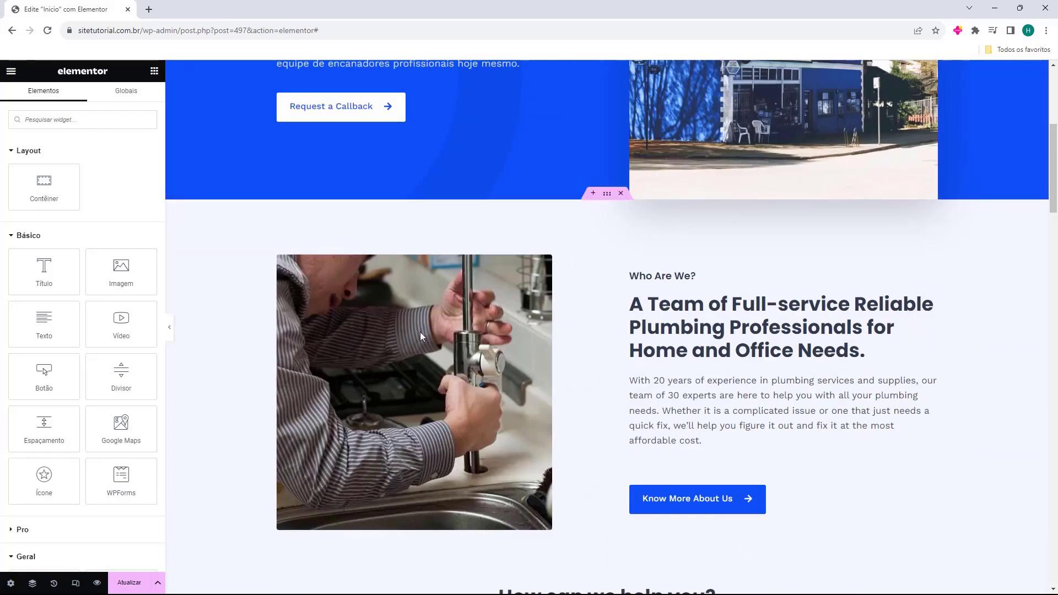
scroll(650, 326, up, 6)
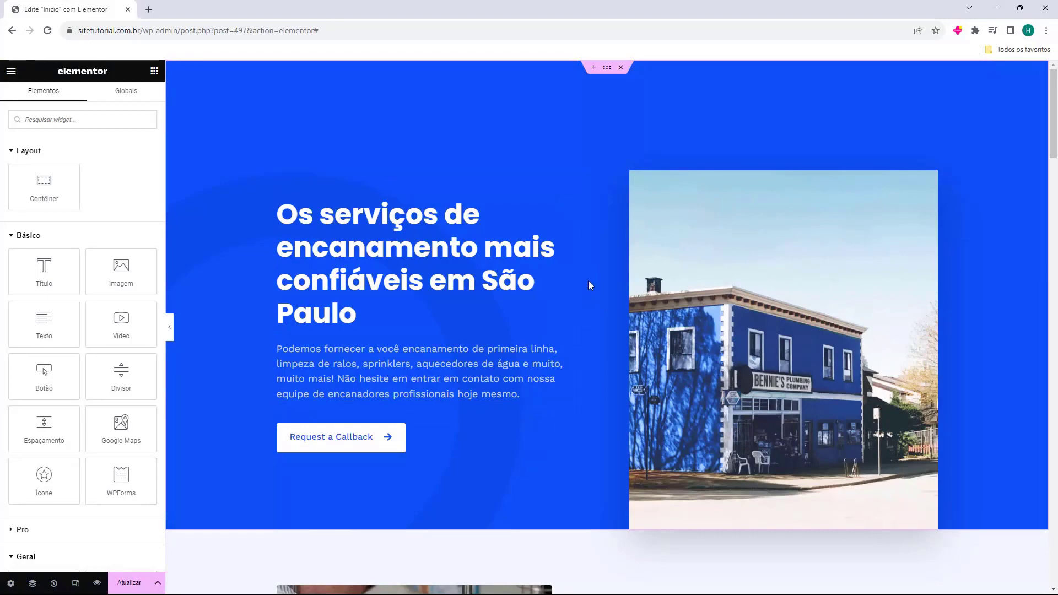
scroll(590, 278, down, 20)
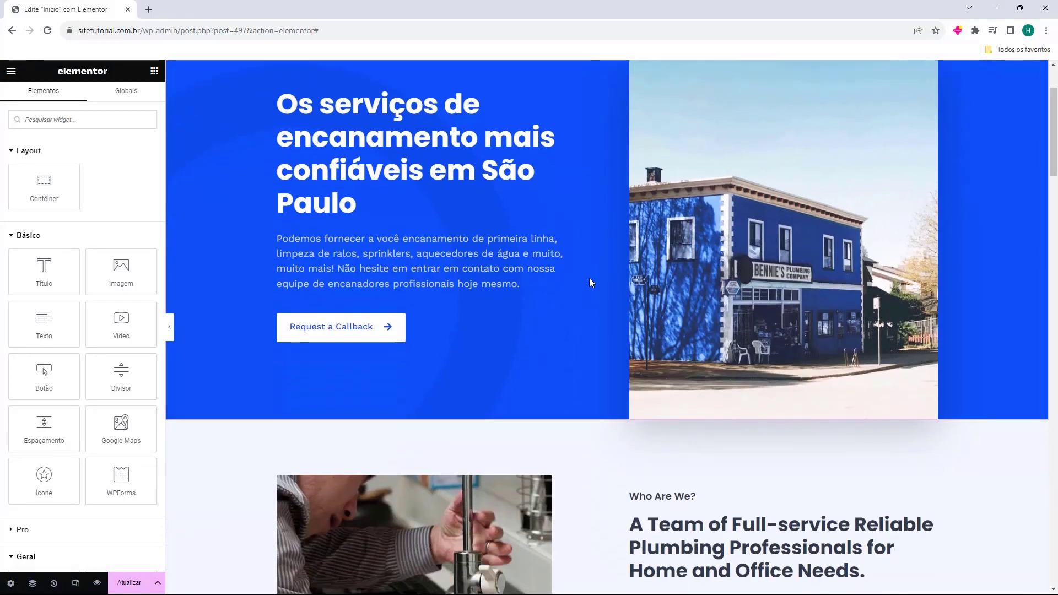
scroll(570, 460, down, 15)
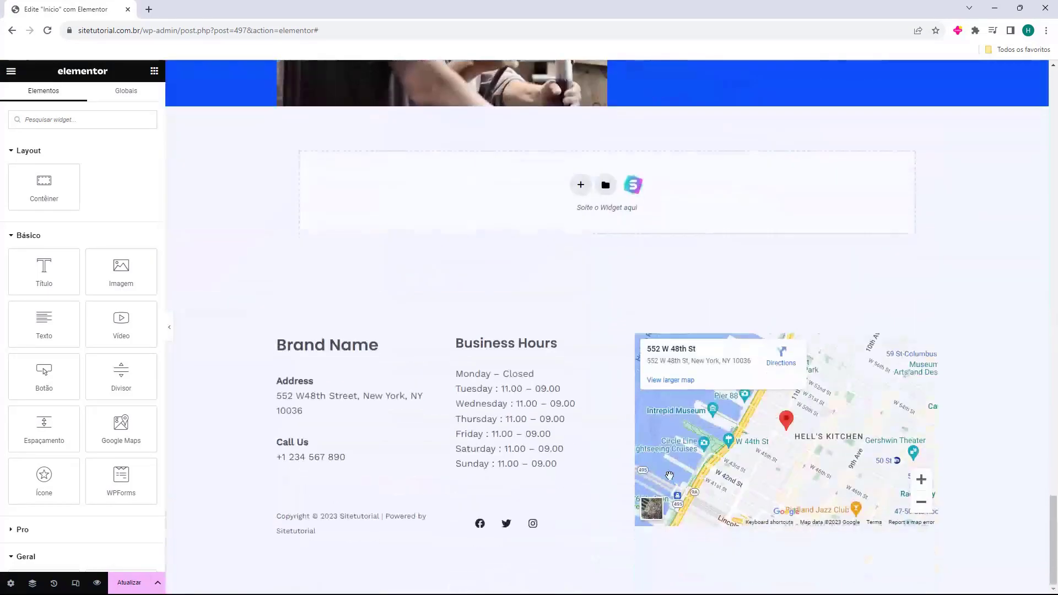
scroll(634, 441, up, 11)
scroll(688, 422, up, 20)
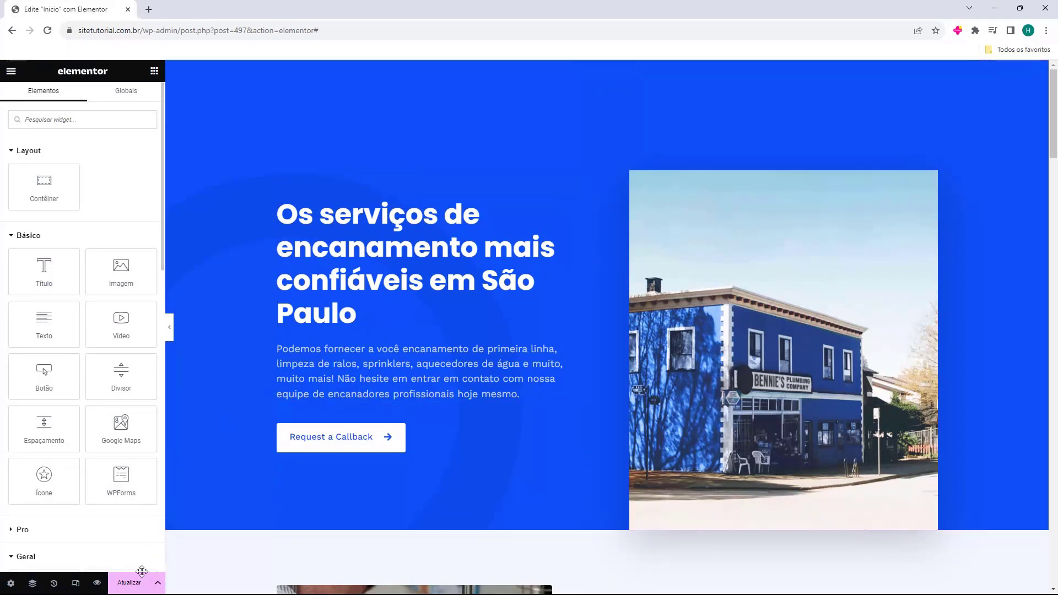
click(127, 588)
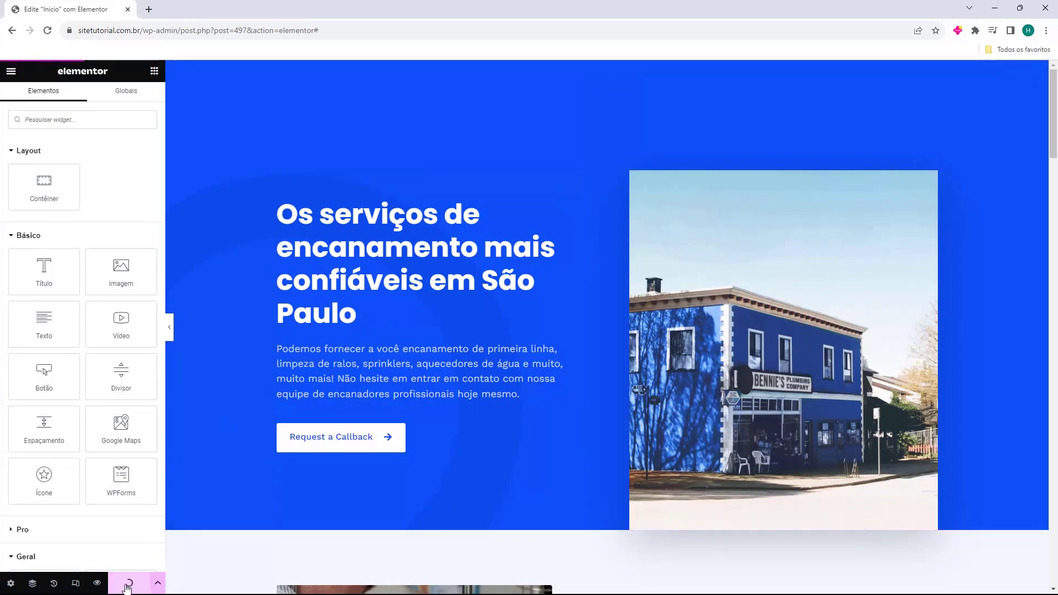
scroll(338, 302, down, 2)
scroll(338, 302, down, 2)
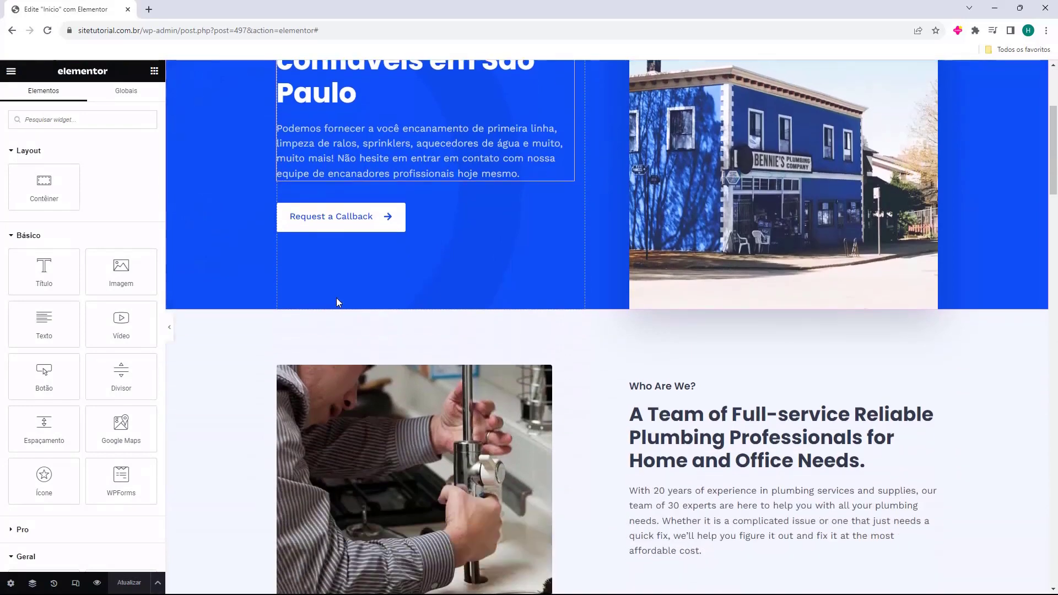
scroll(337, 302, up, 4)
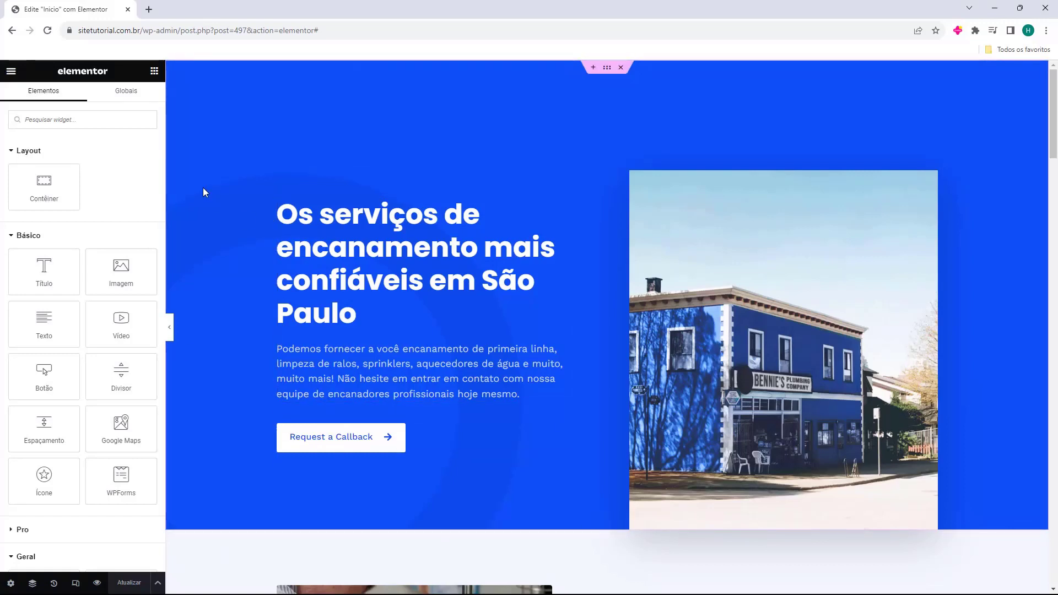
Exit the Elementor editor with Painel WP set as the exit destination.
click(11, 75)
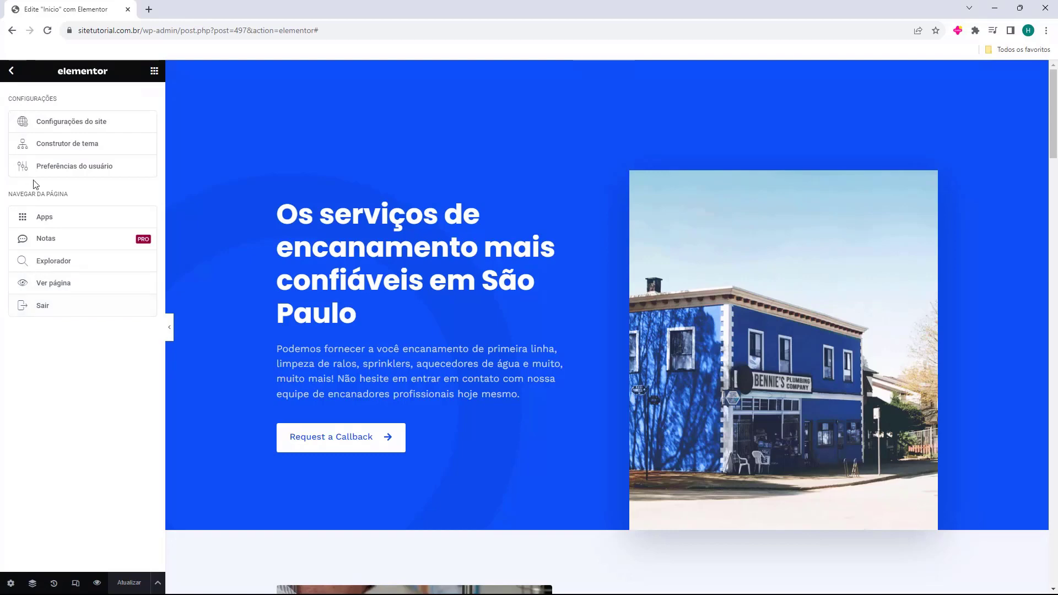
click(34, 307)
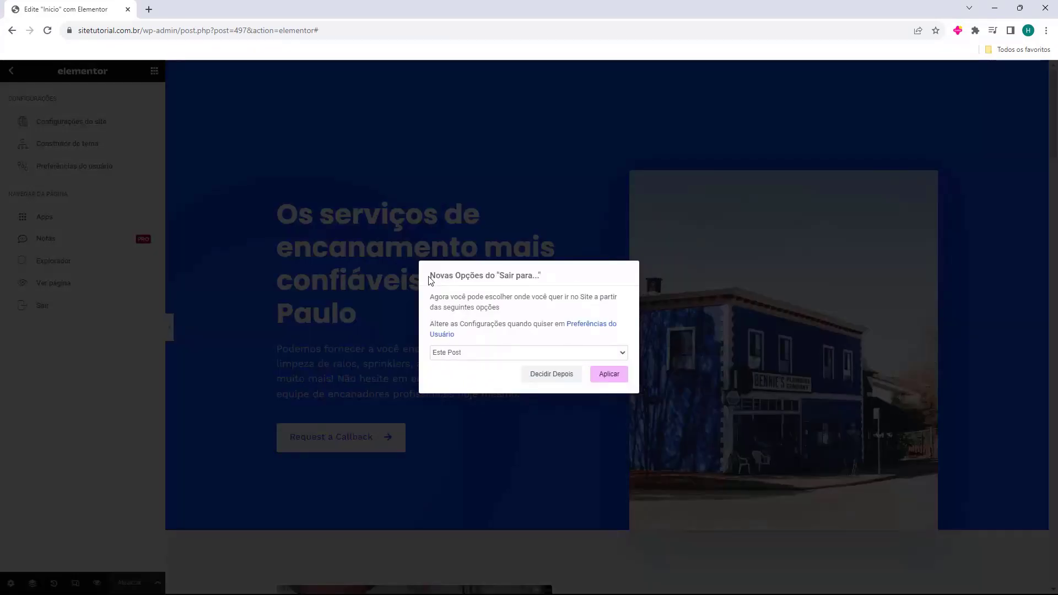
click(459, 358)
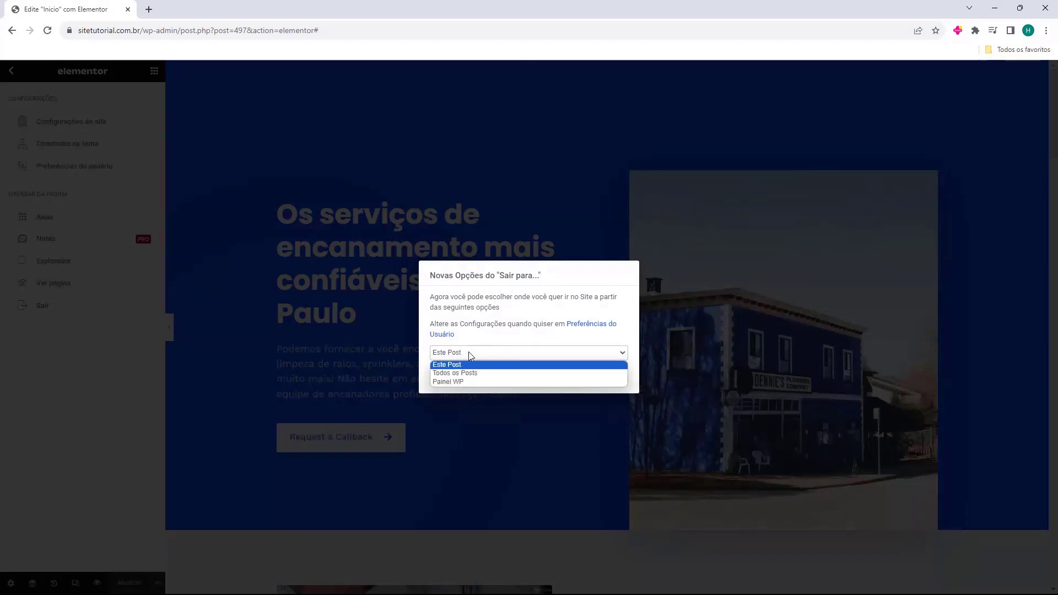
click(449, 381)
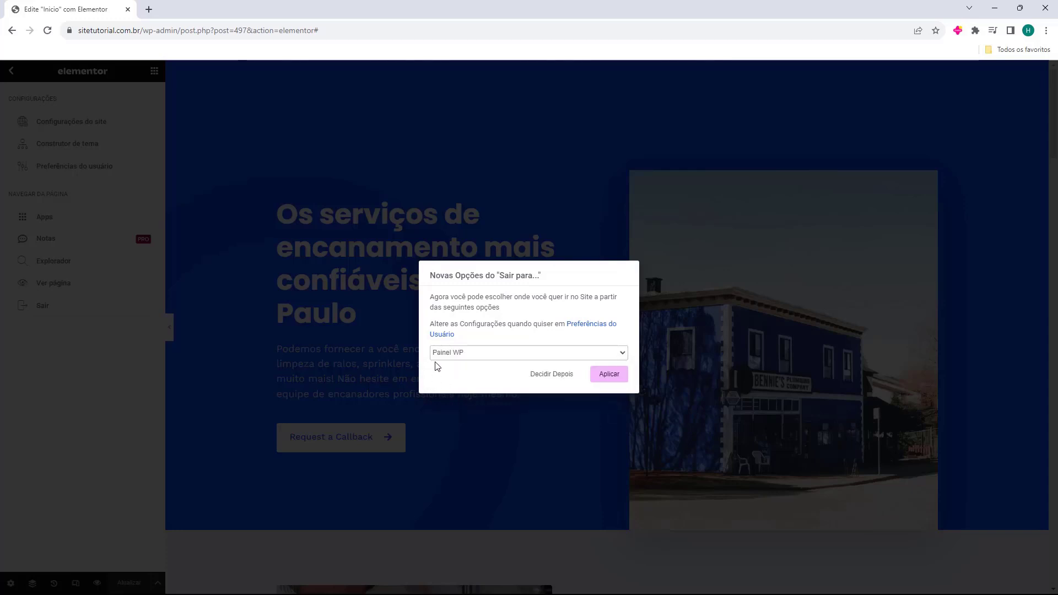
click(612, 380)
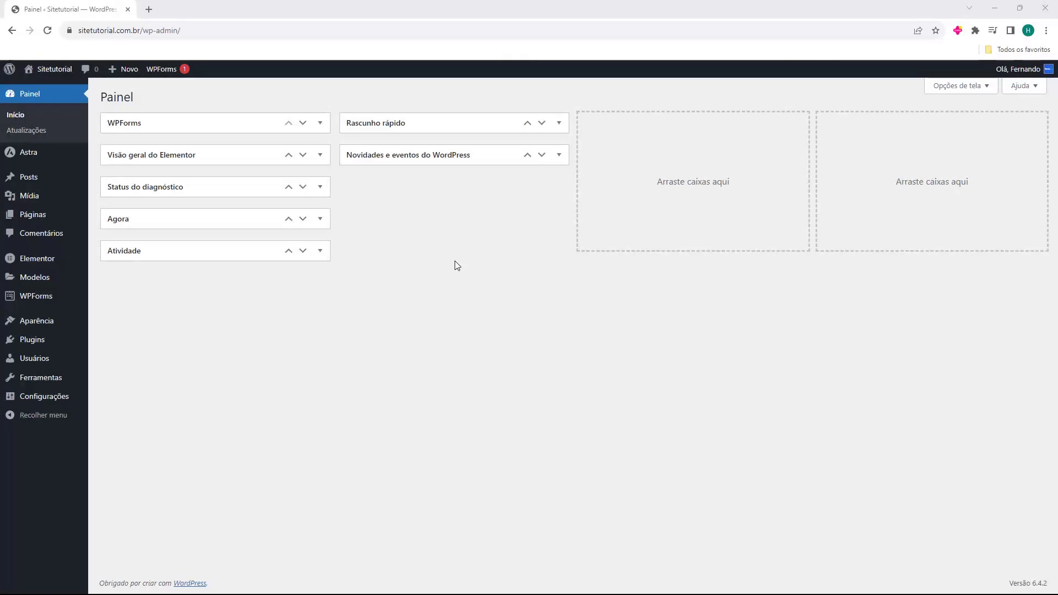
Open the live site in a new tab, go to the Sobre nos page and examine the index.php part of its URL.
middle_click(54, 69)
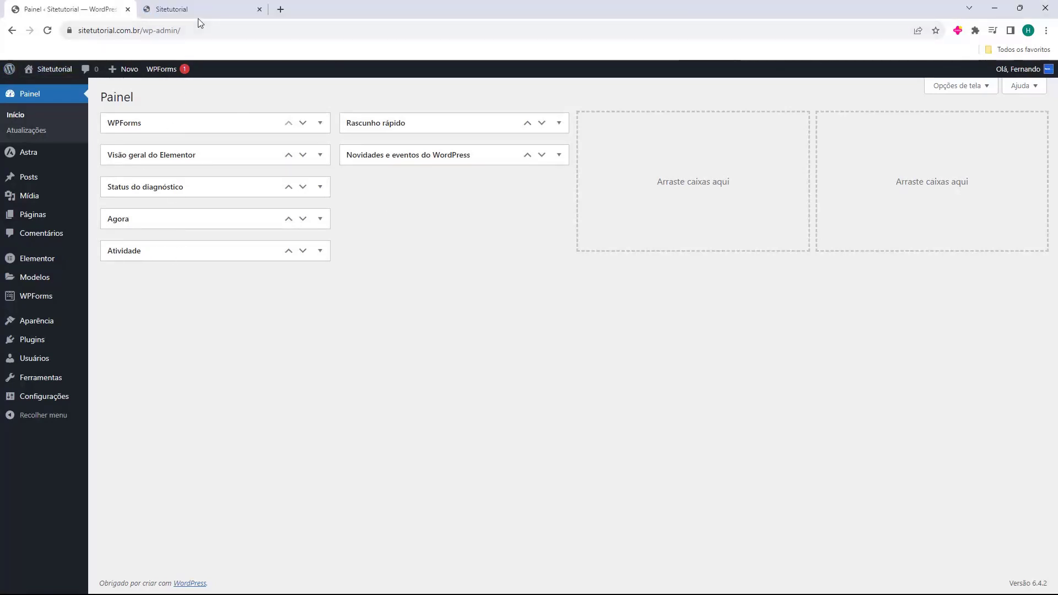
click(197, 18)
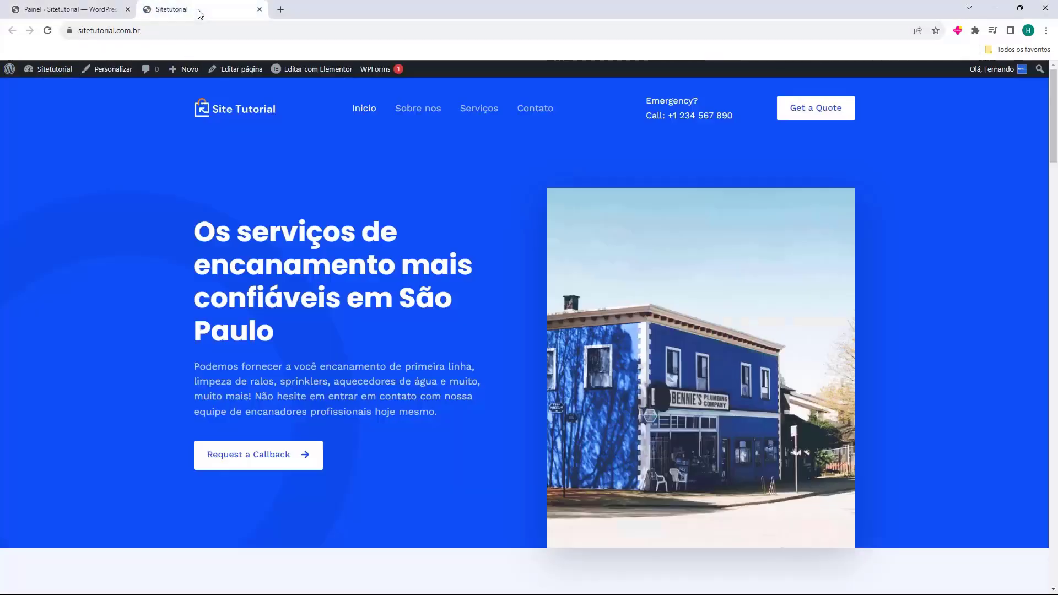
click(420, 115)
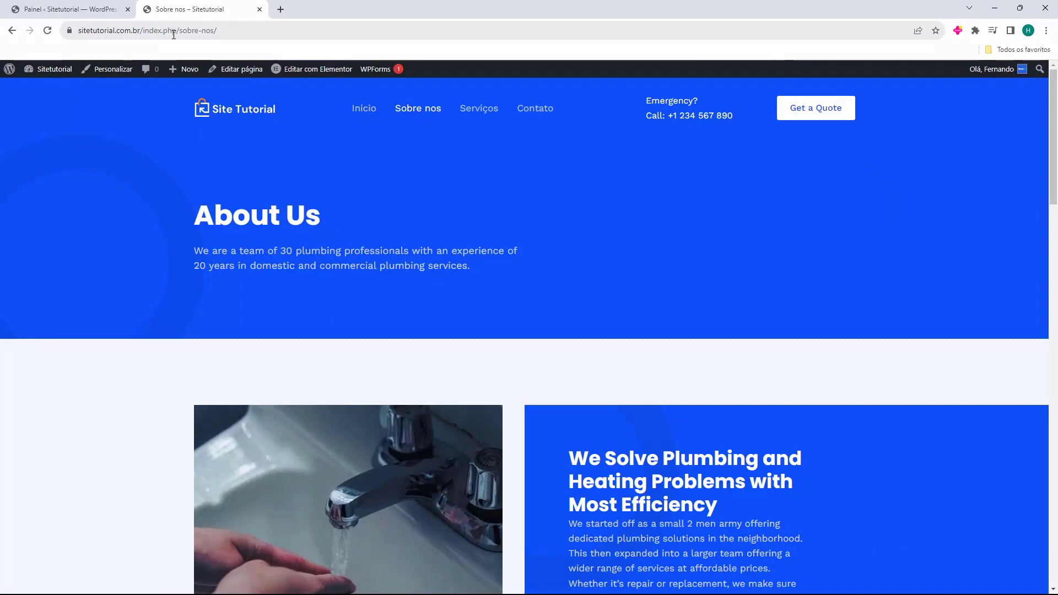
click(174, 34)
click(197, 32)
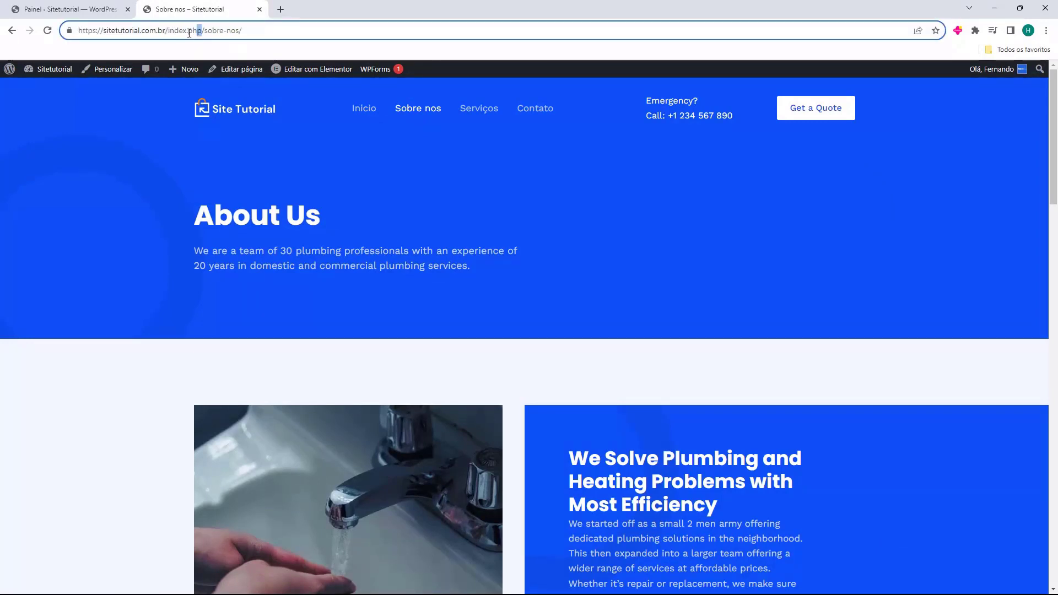
drag(189, 33, 170, 34)
Open the dashboard's permalink settings and select Nome do post as the permalink structure instead of the custom one.
click(69, 9)
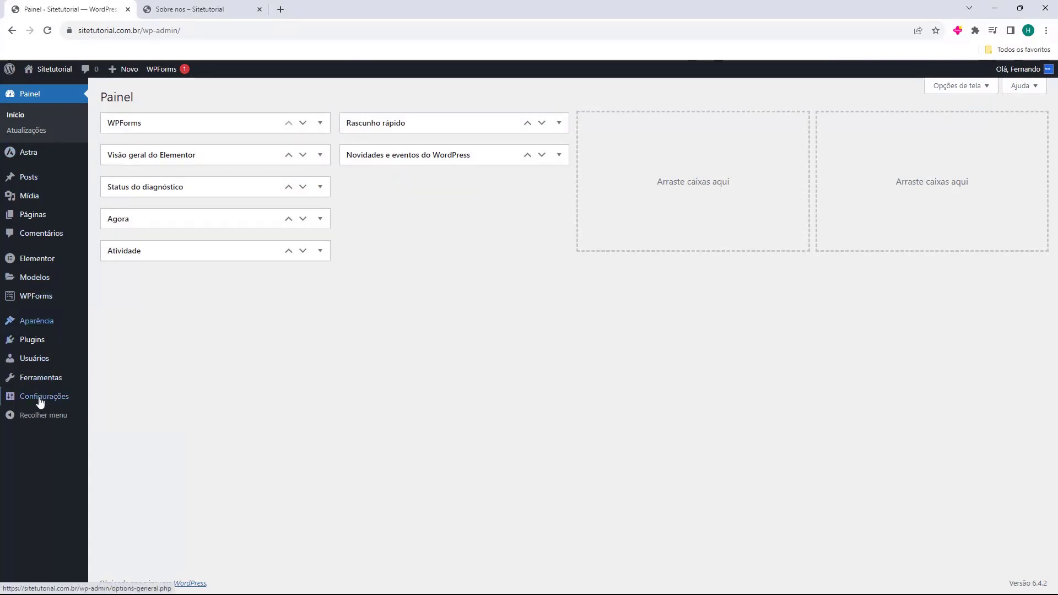
mouse_move(27, 402)
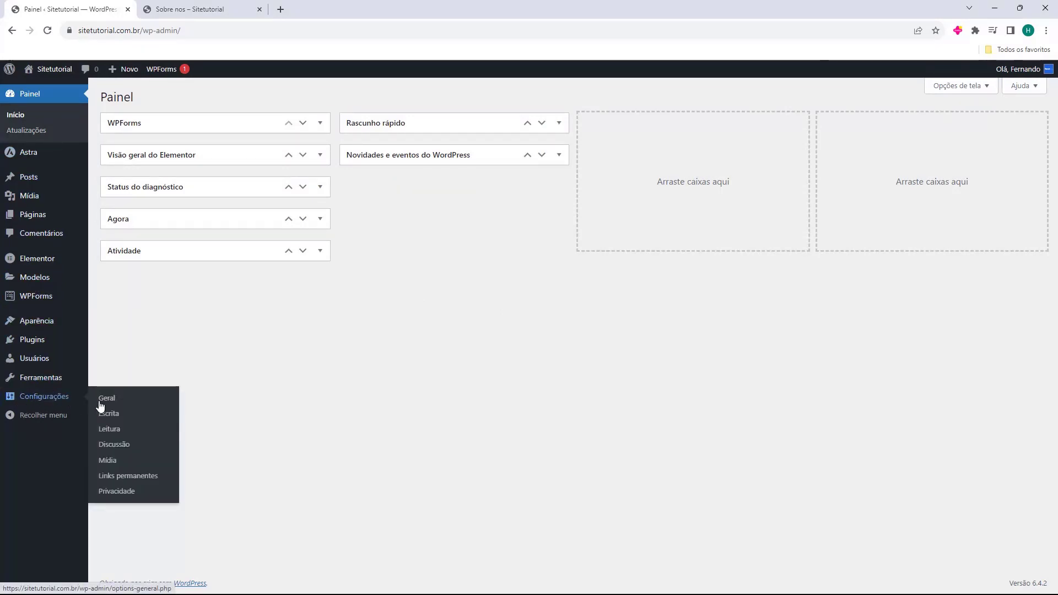
click(115, 481)
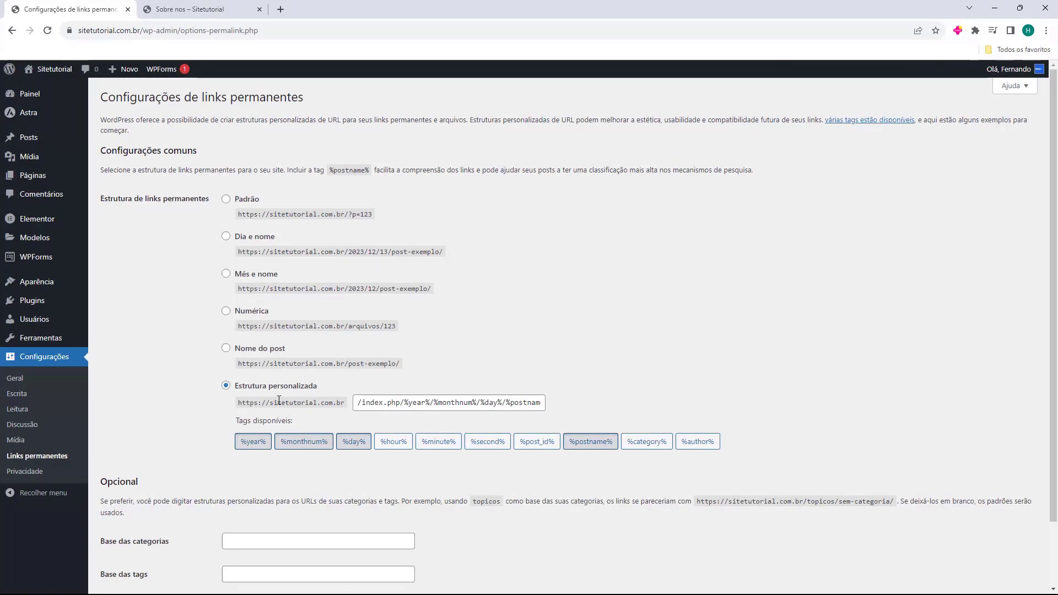
drag(236, 386, 287, 392)
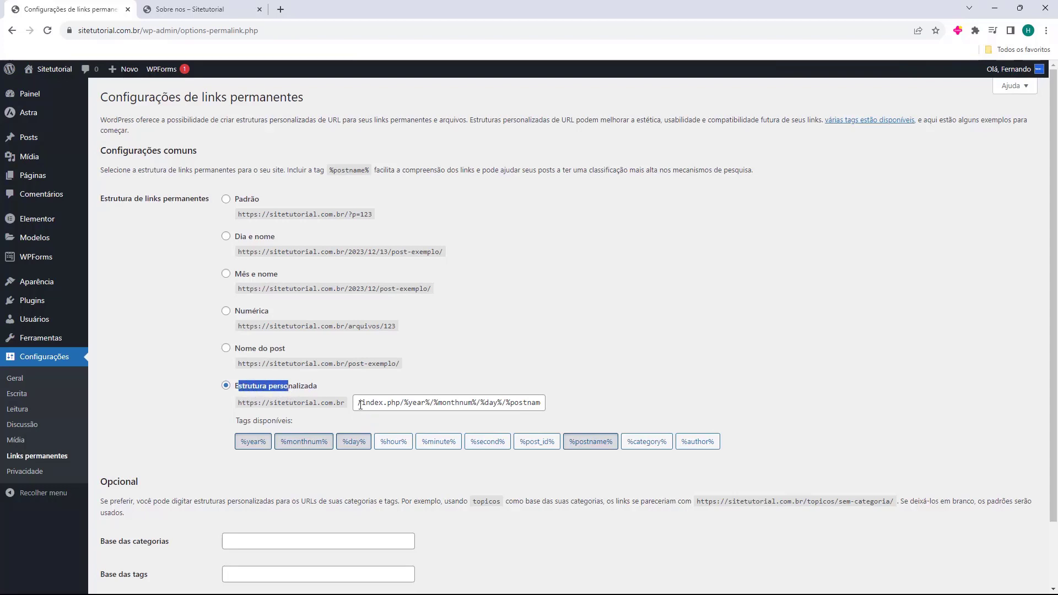
drag(369, 405, 548, 402)
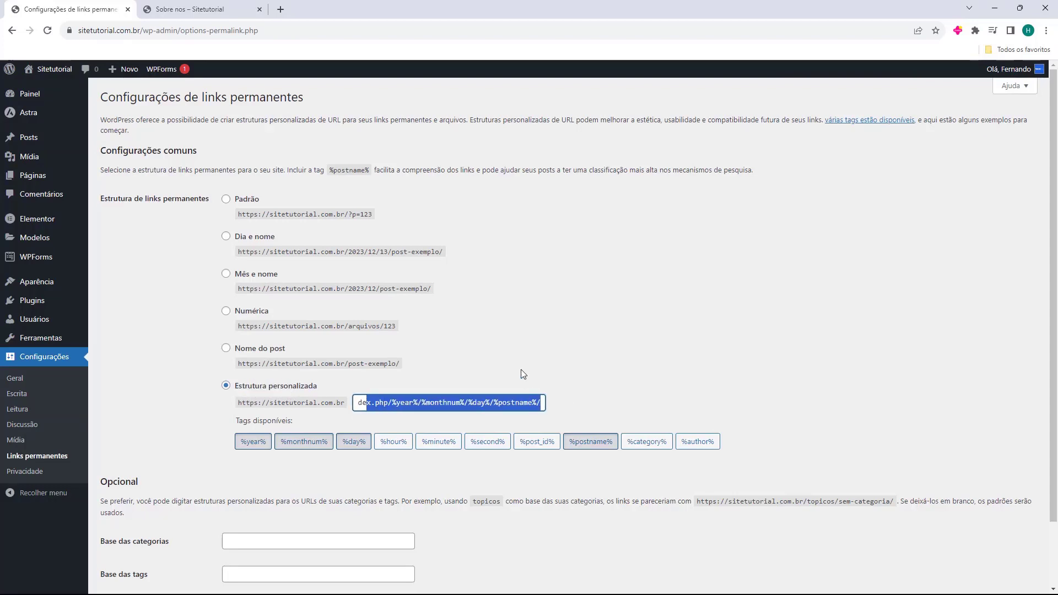
click(426, 410)
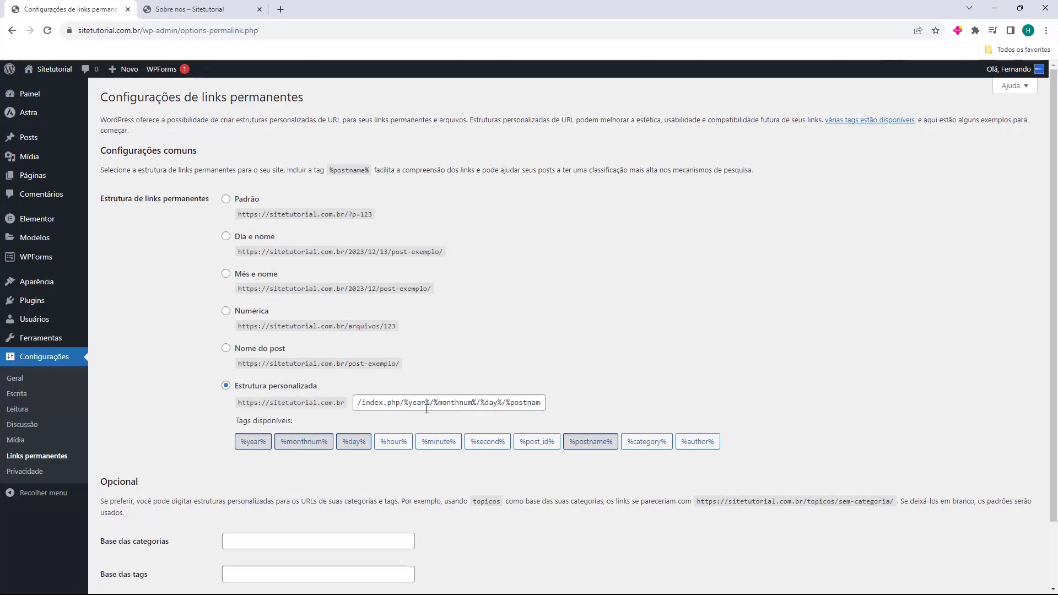
click(226, 349)
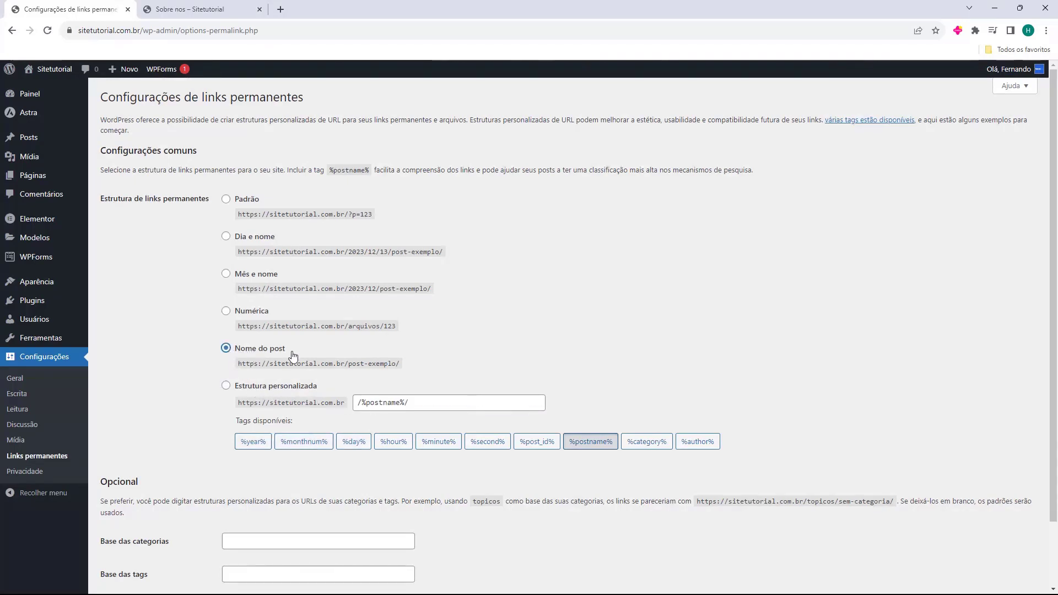
click(227, 387)
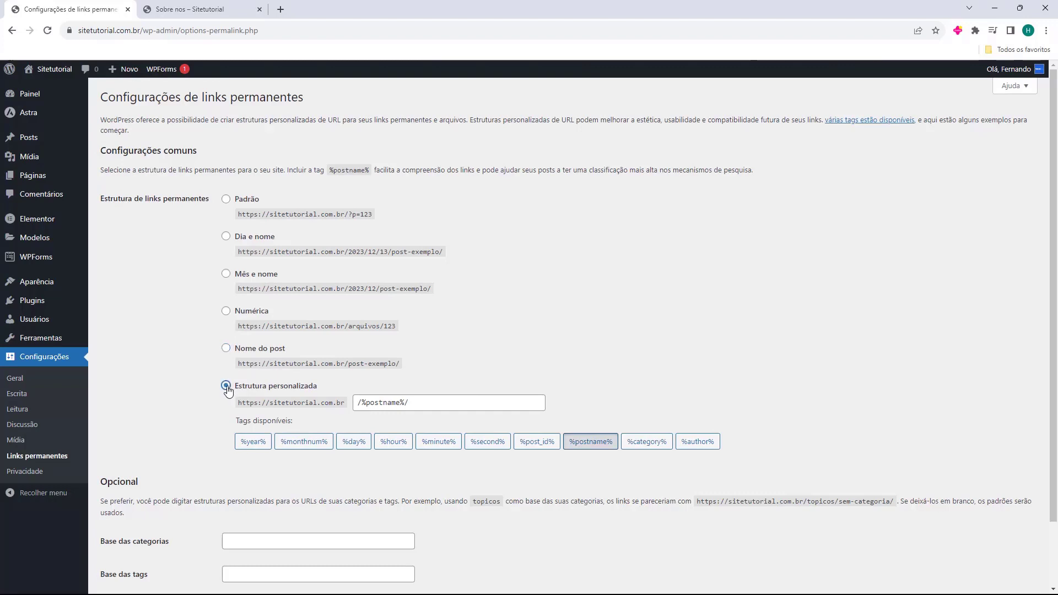
click(226, 349)
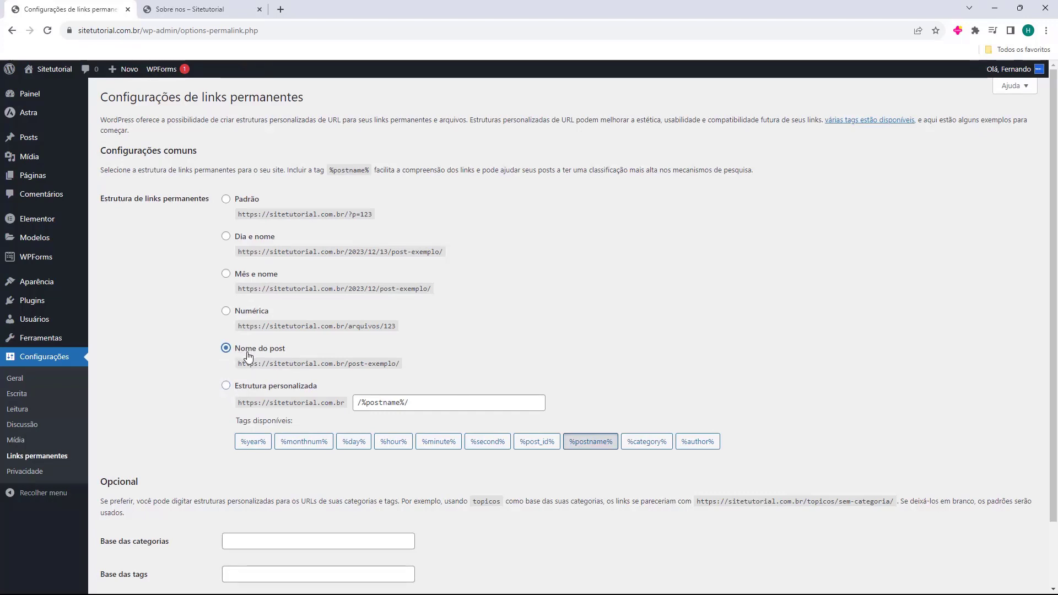
Save the permalink settings and reload the live Sobre nos page to check its URL without index.php.
scroll(181, 315, down, 3)
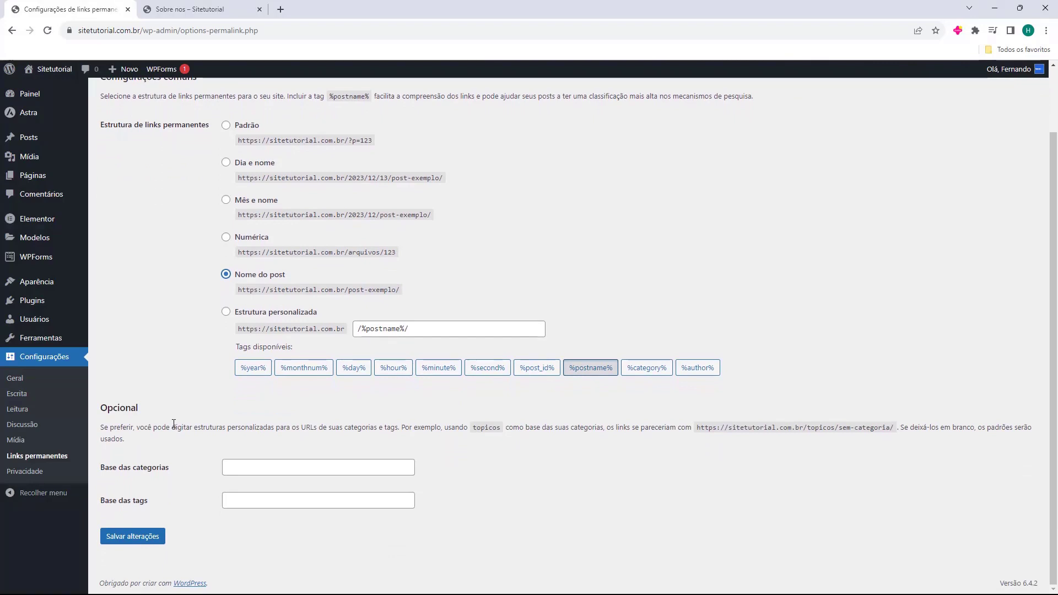
click(134, 529)
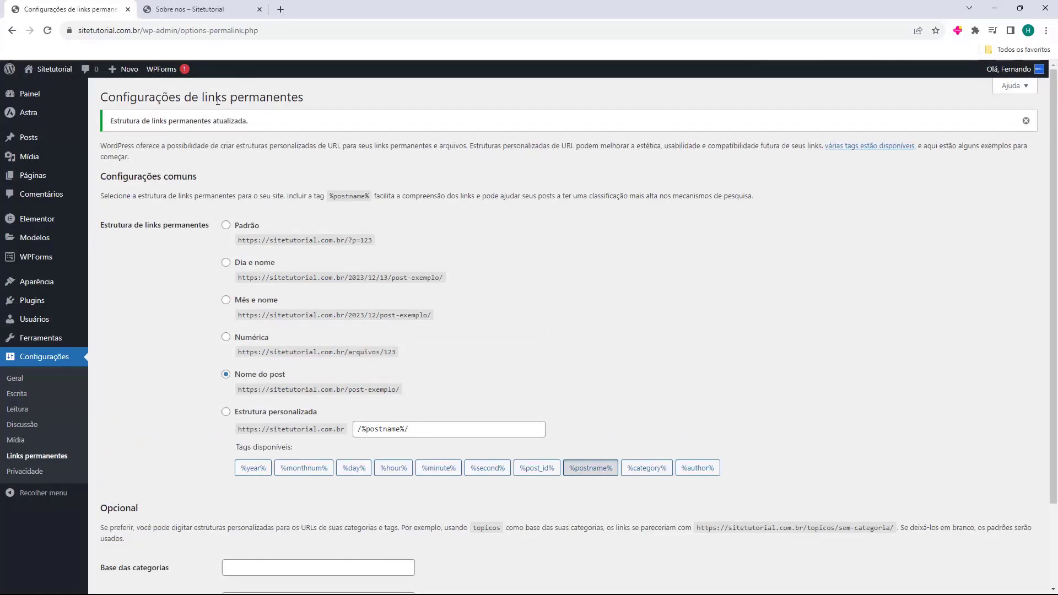
click(202, 14)
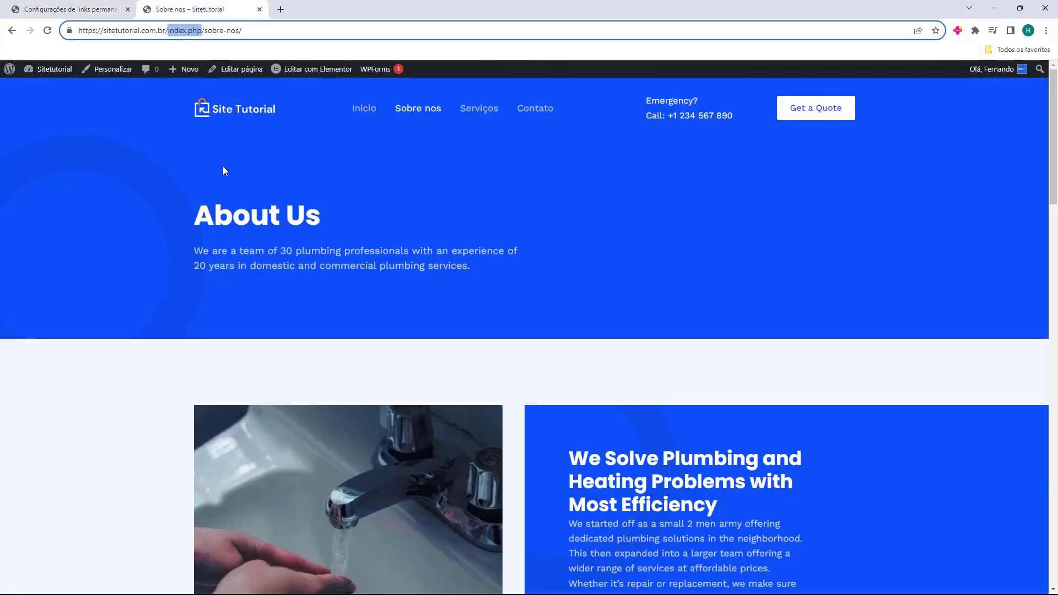
click(48, 34)
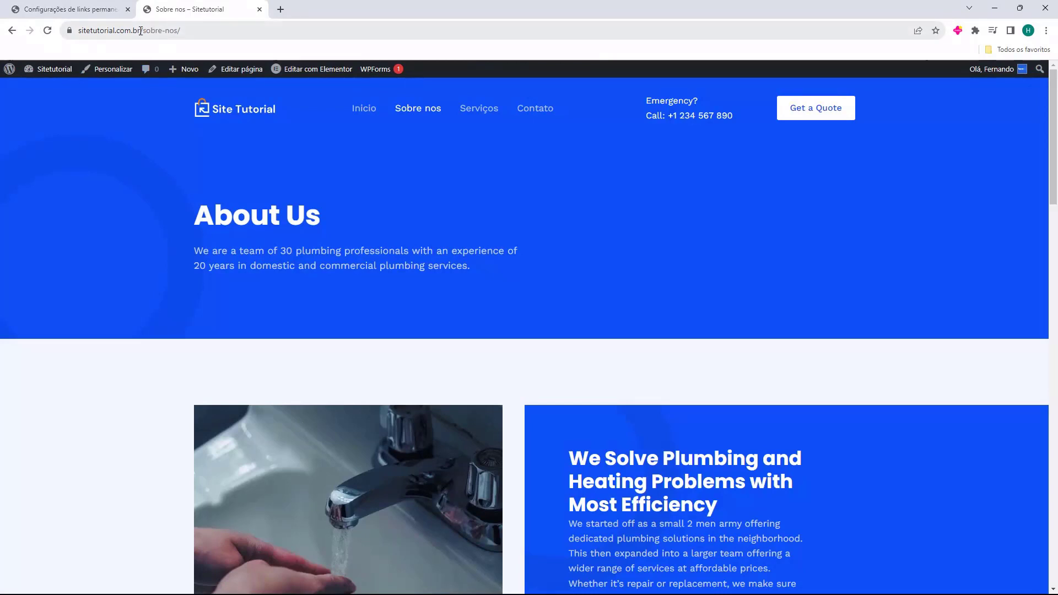
drag(141, 30, 222, 37)
click(166, 32)
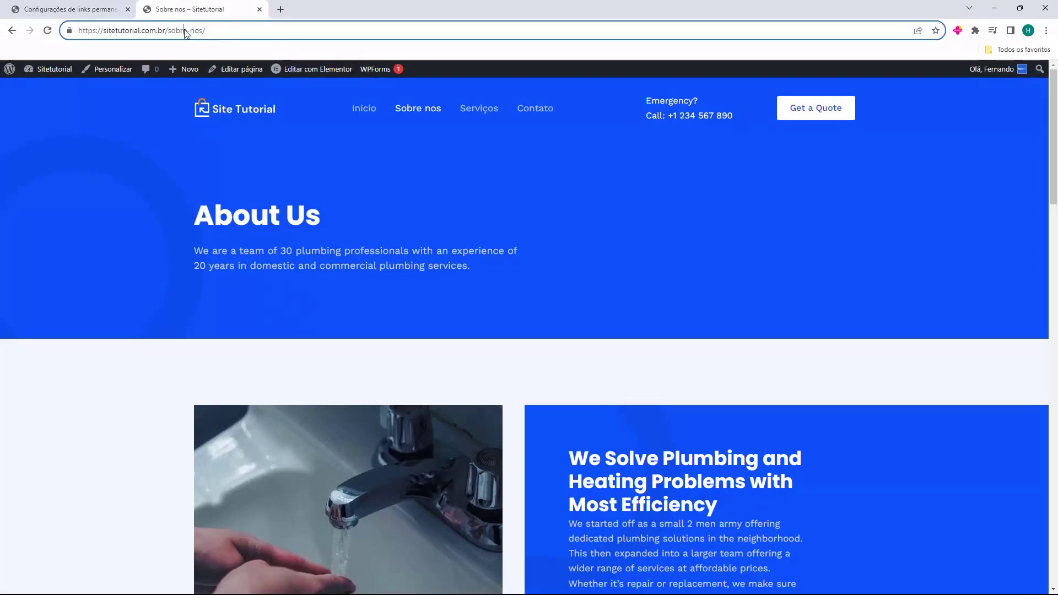
Check the URLs of the live Serviços, Contato and Inicio pages, and close the live site's tab.
click(479, 110)
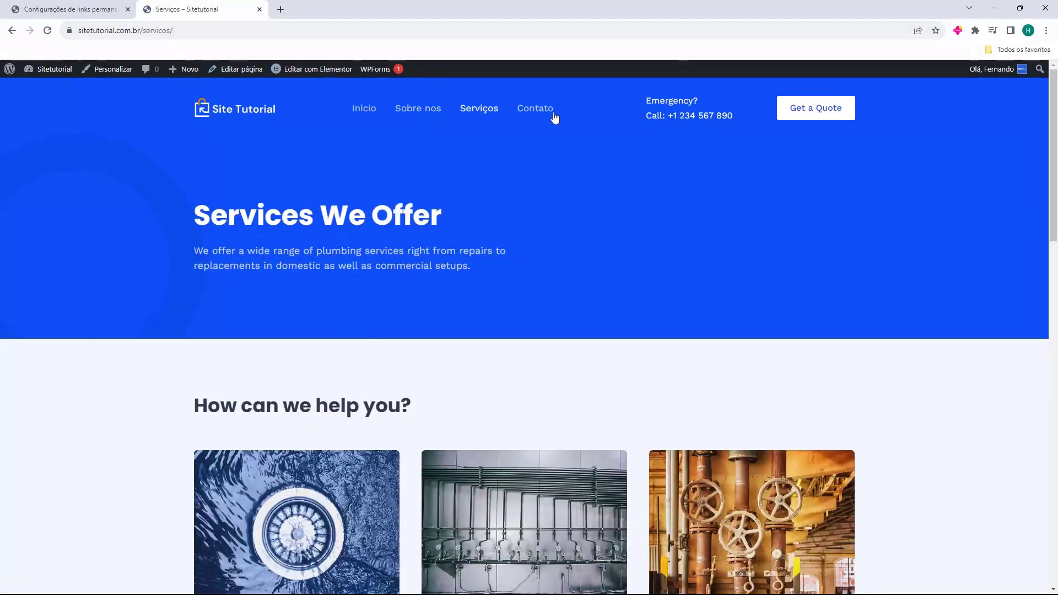
click(555, 117)
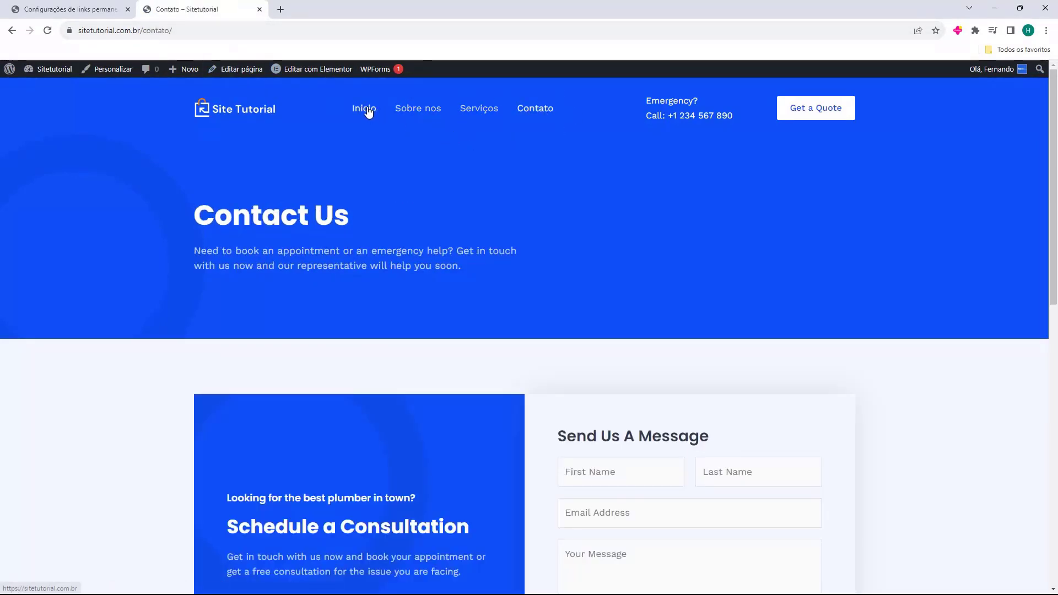
click(367, 109)
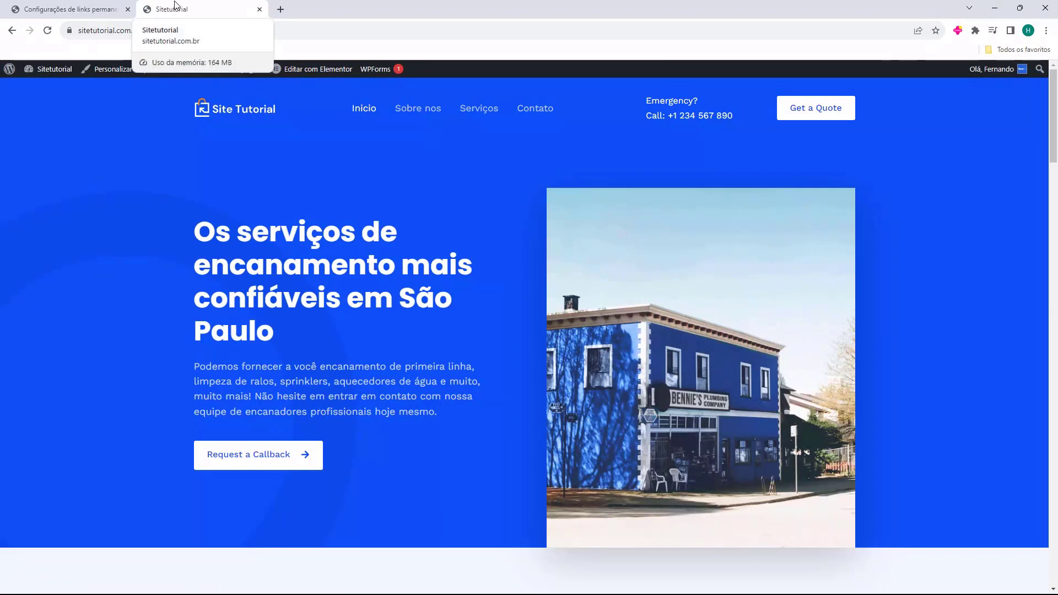
click(259, 9)
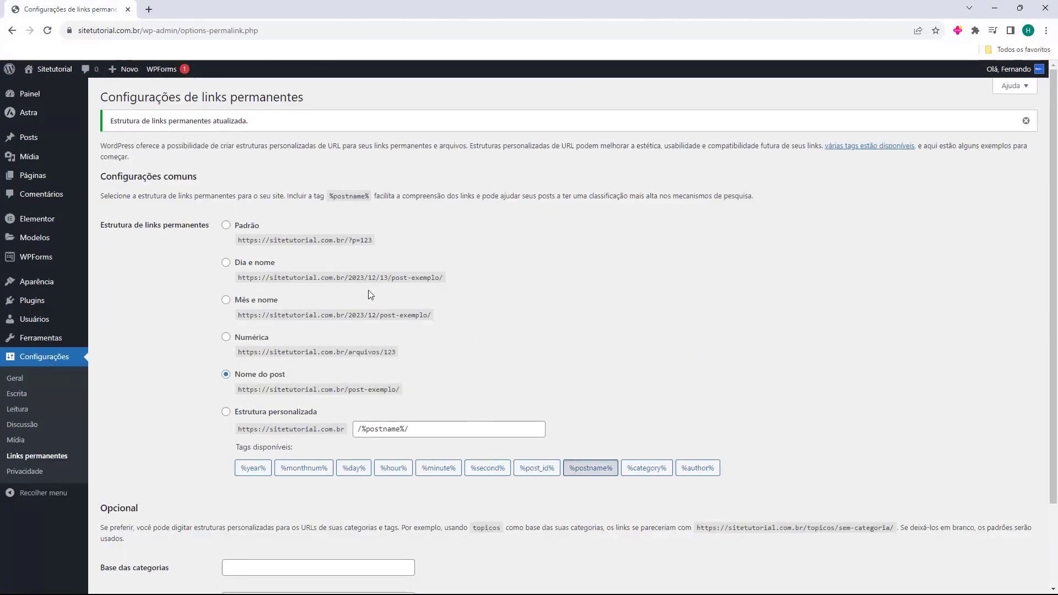
Open the installed themes from the dashboard and start customizing the active Astra theme.
mouse_move(39, 100)
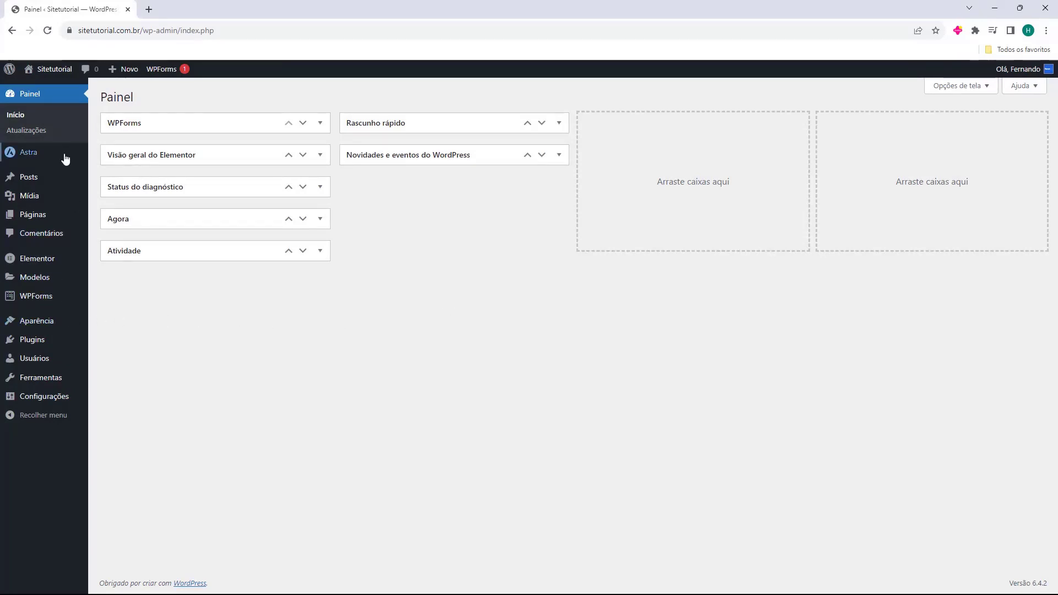
mouse_move(17, 329)
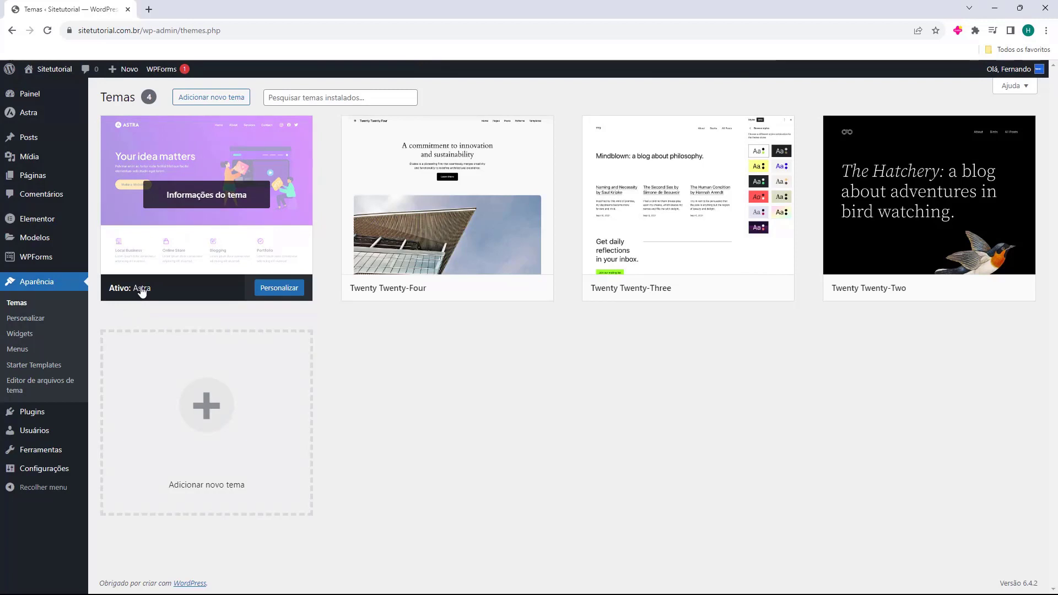
click(277, 295)
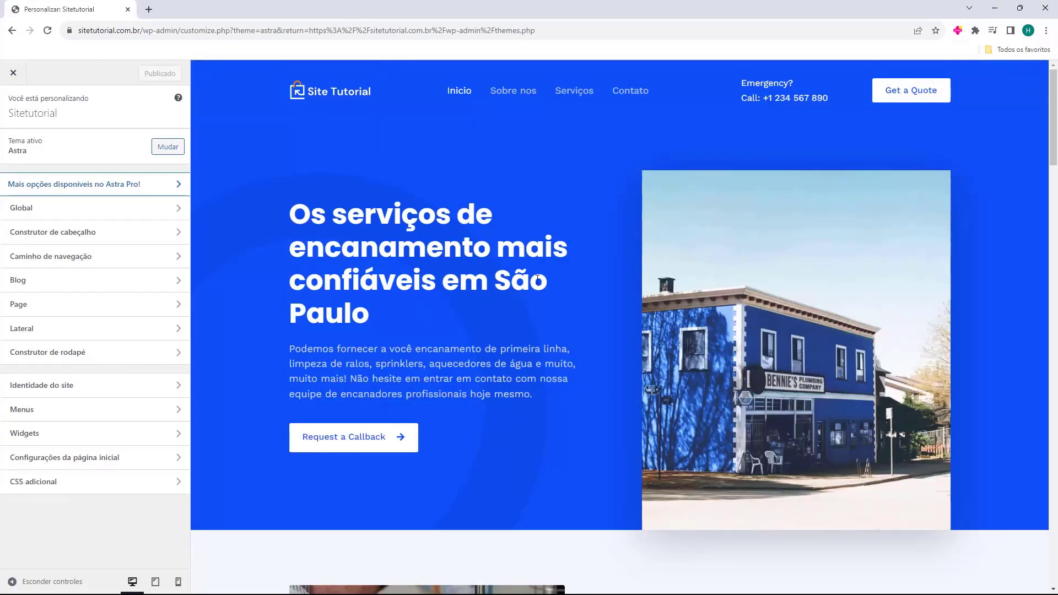
scroll(561, 276, down, 1)
scroll(561, 277, up, 1)
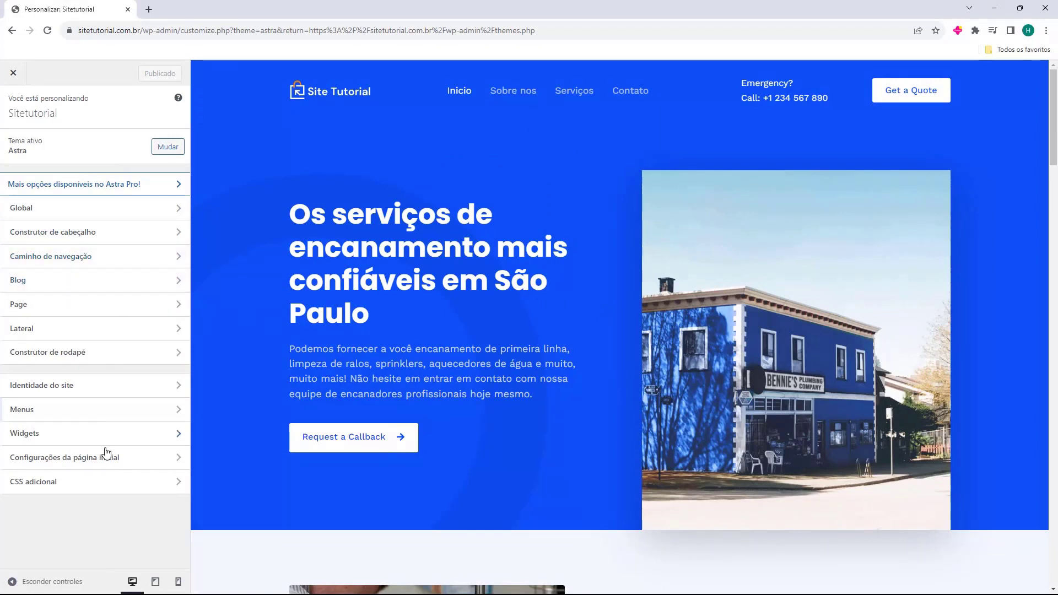
Look through the theme's Global options, including Rolar para o topo, and return to the main customizer list.
click(64, 210)
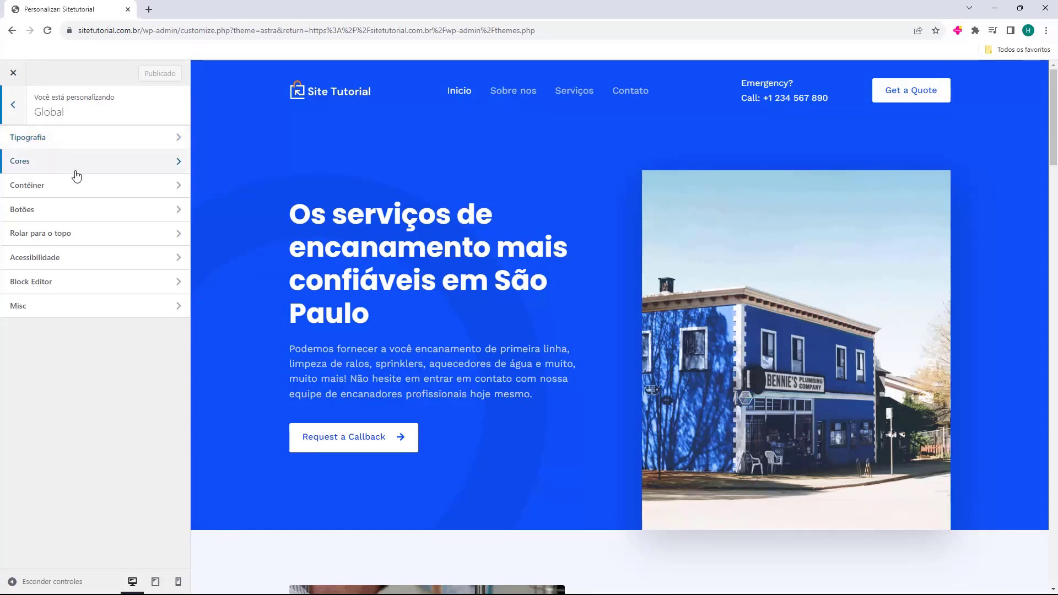
click(70, 238)
click(13, 104)
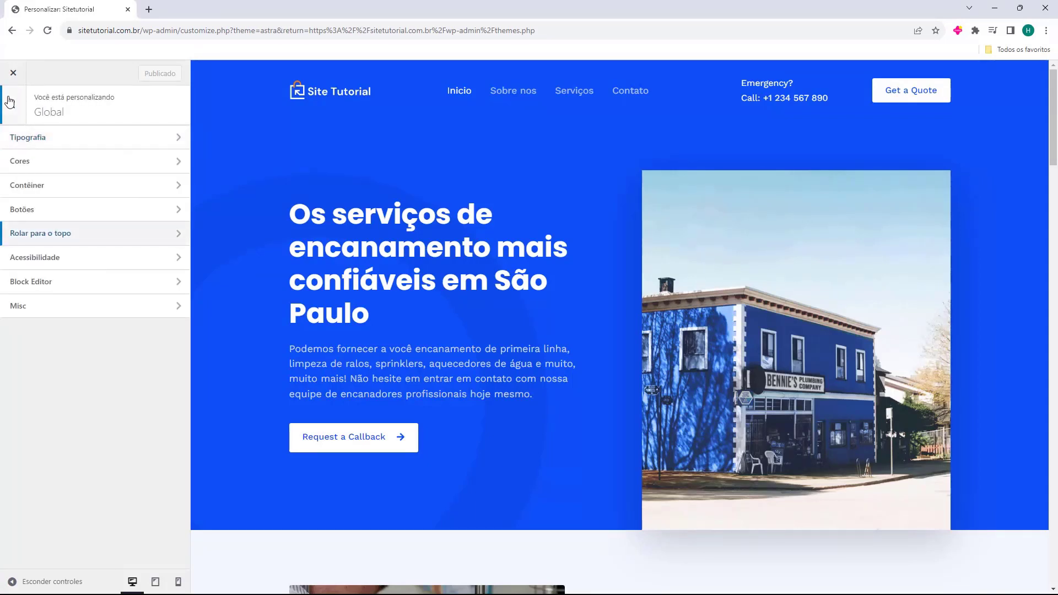
click(12, 104)
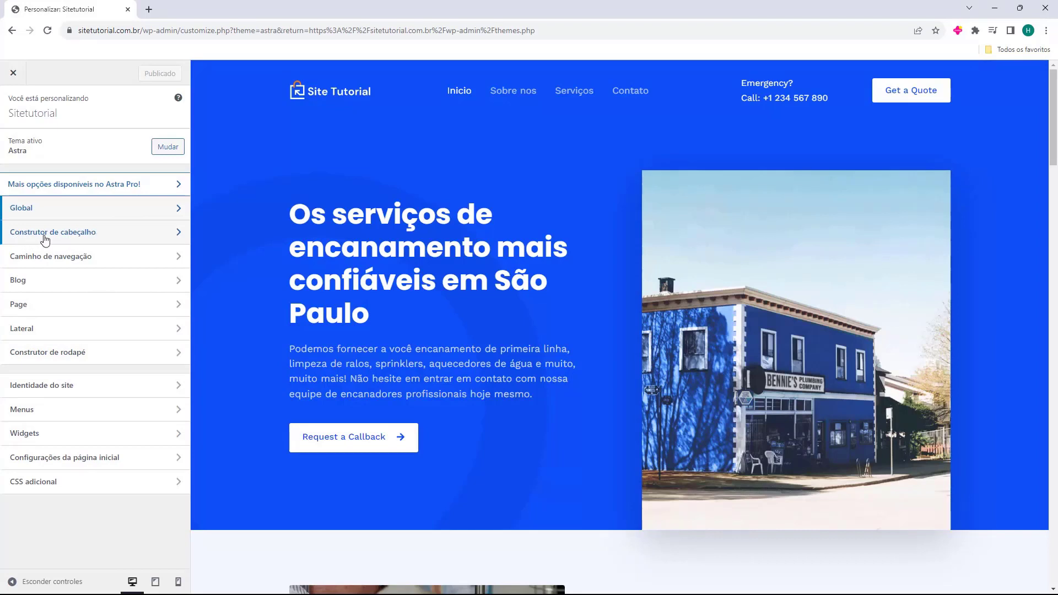
Open the header builder (Construtor de cabeçalho) and bring up the height setting of the main header row.
click(62, 237)
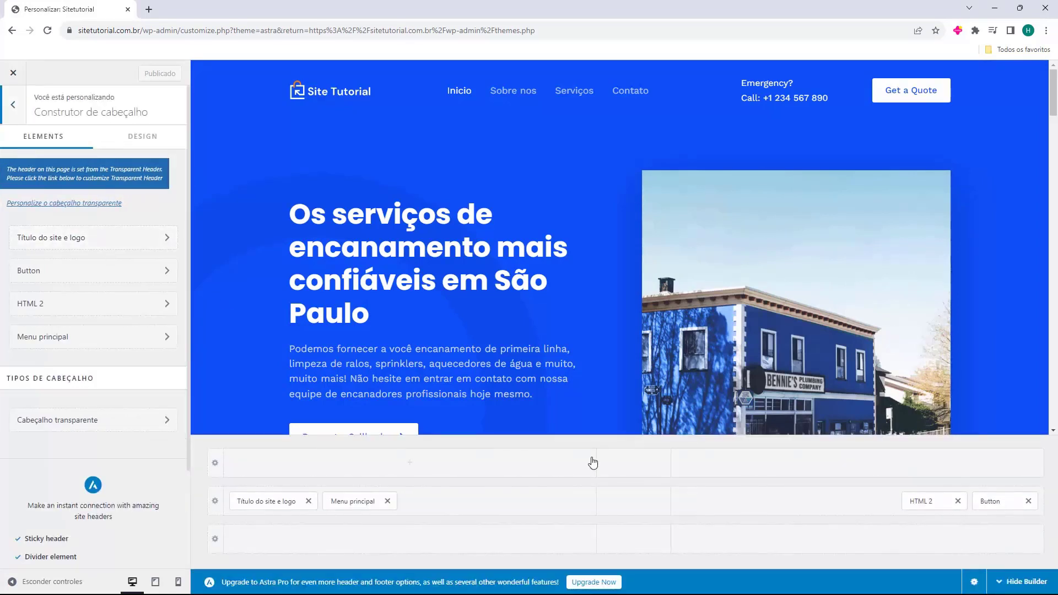
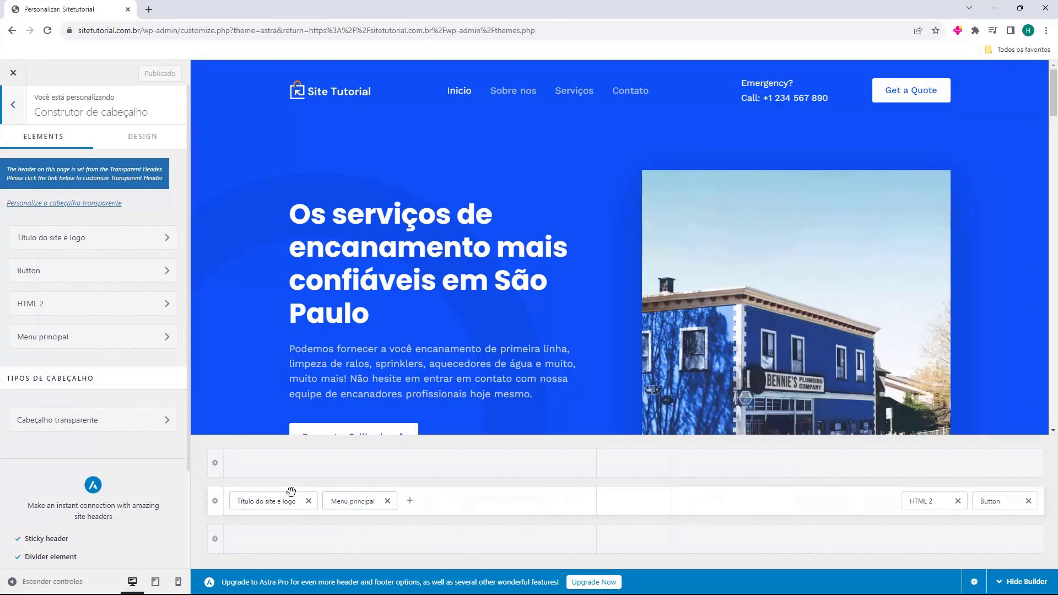
click(214, 502)
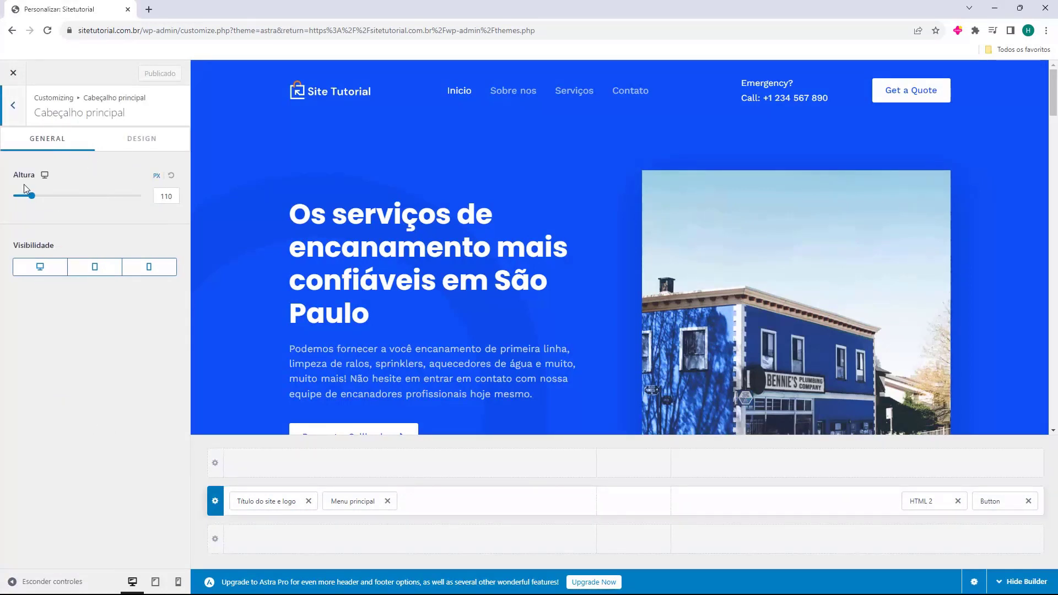
drag(32, 200, 31, 199)
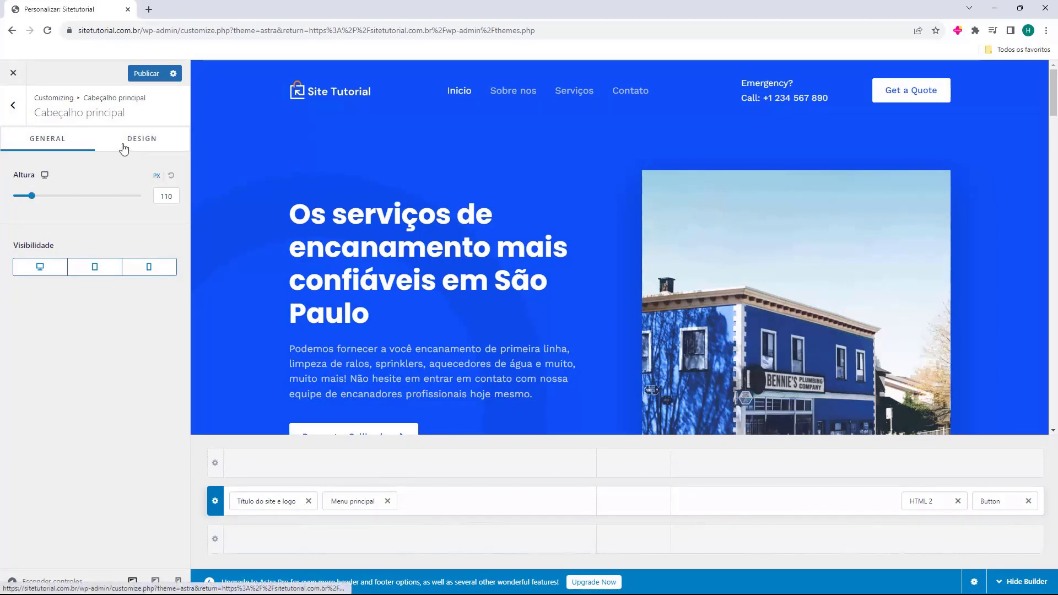
Try the red background colour B82525 on the main header row, reset the background and return to the header builder.
click(124, 148)
double_click(14, 178)
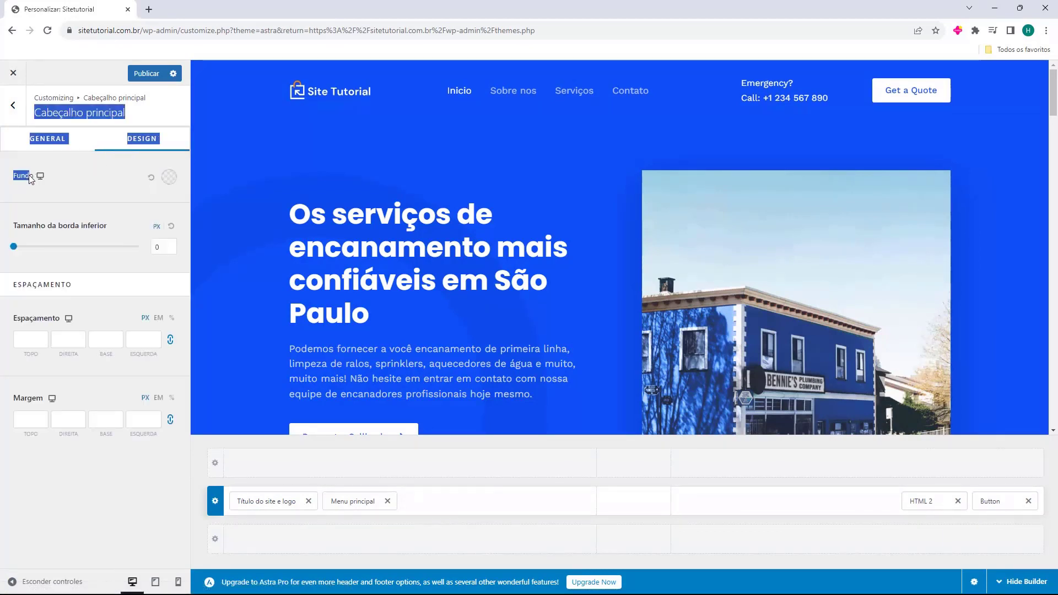
click(29, 182)
click(169, 177)
drag(139, 262, 94, 297)
click(144, 279)
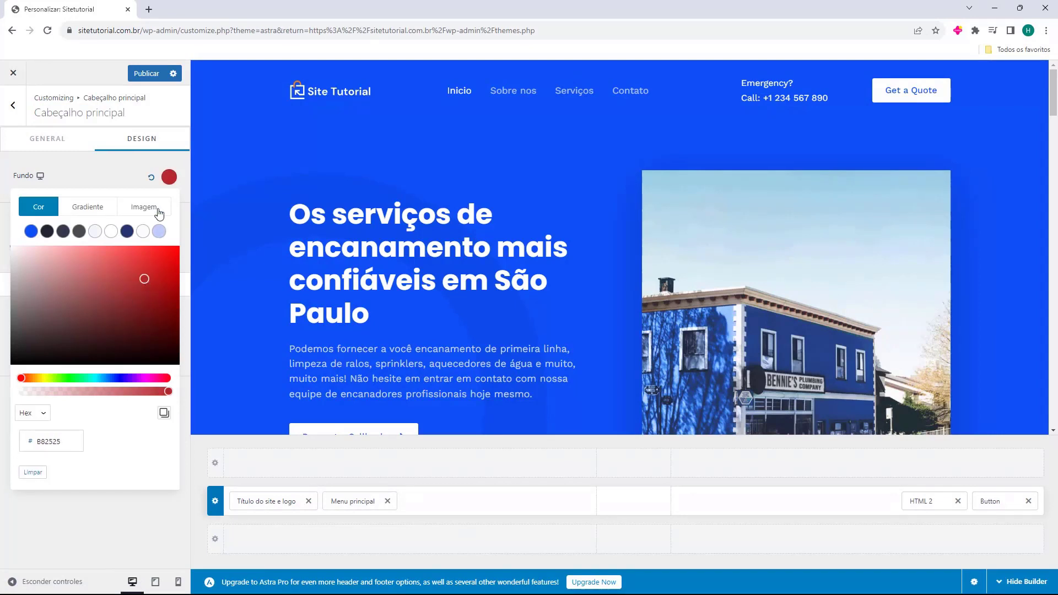
click(152, 178)
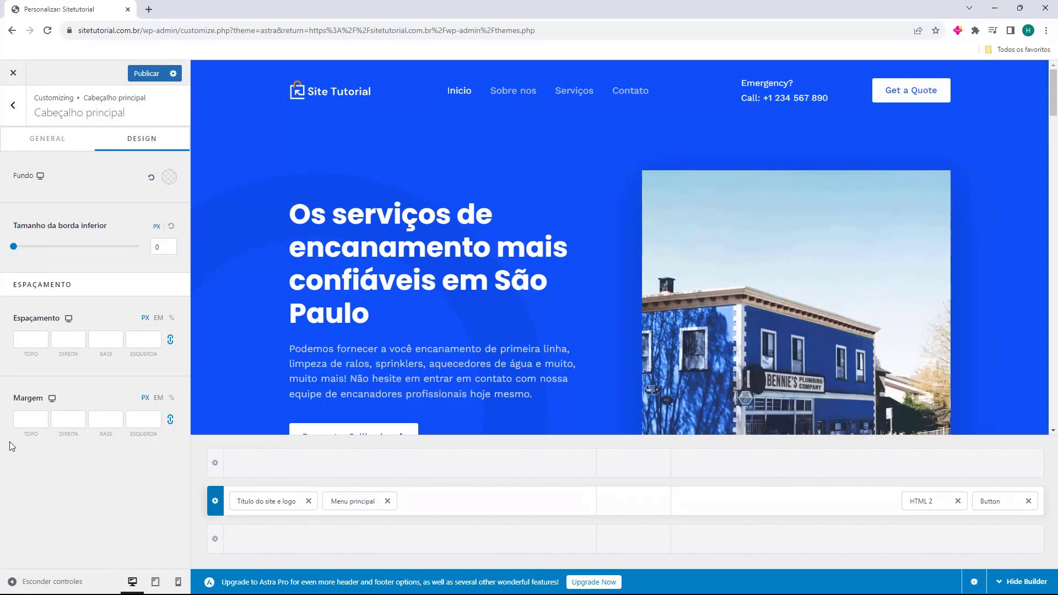
click(25, 138)
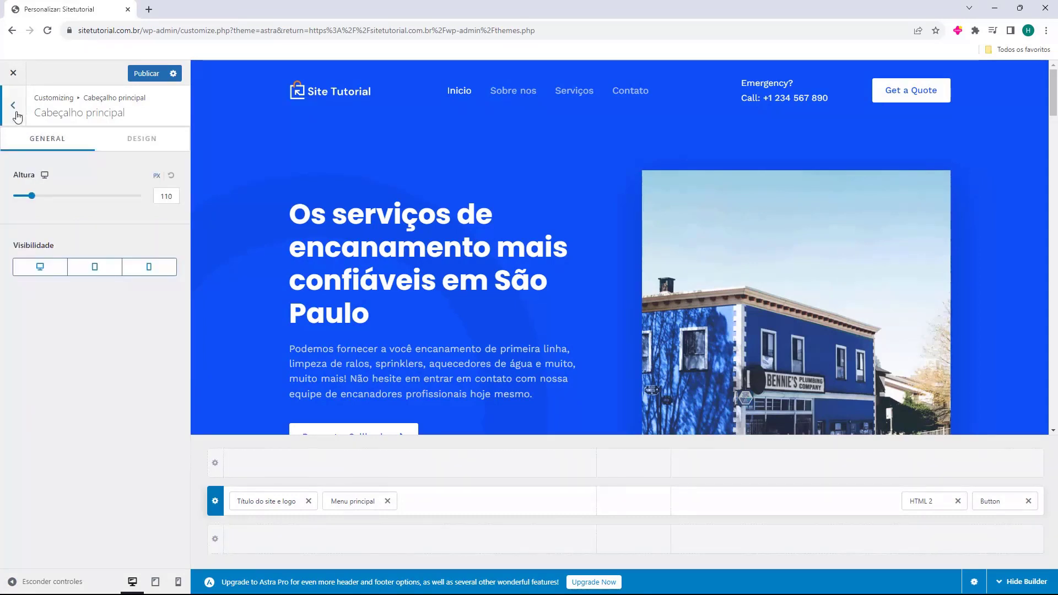
click(15, 112)
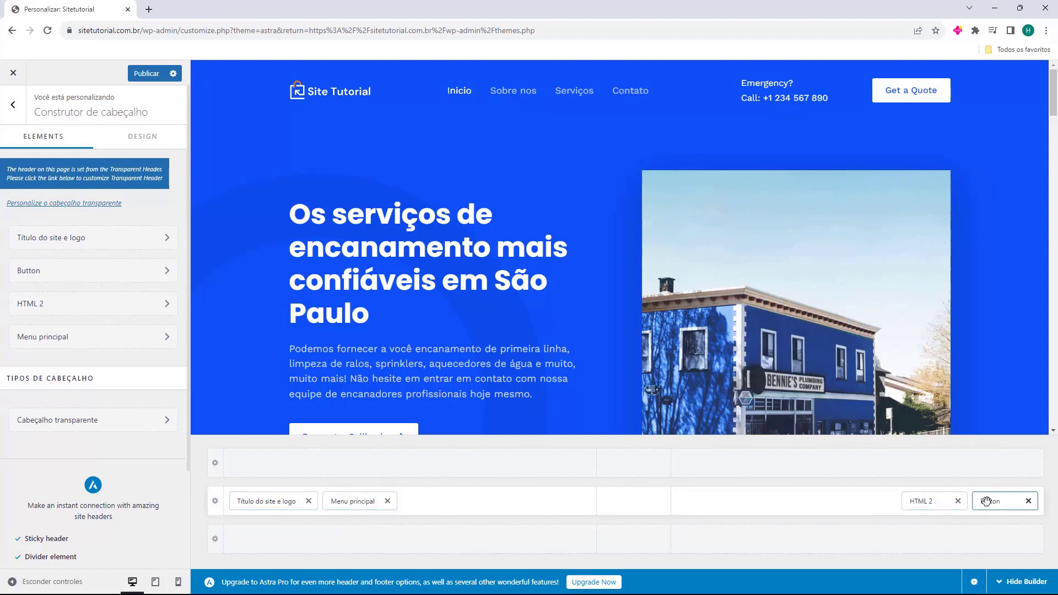
View the elements available for the middle of the main header row without adding any, and open the HTML 2 element's settings.
click(634, 501)
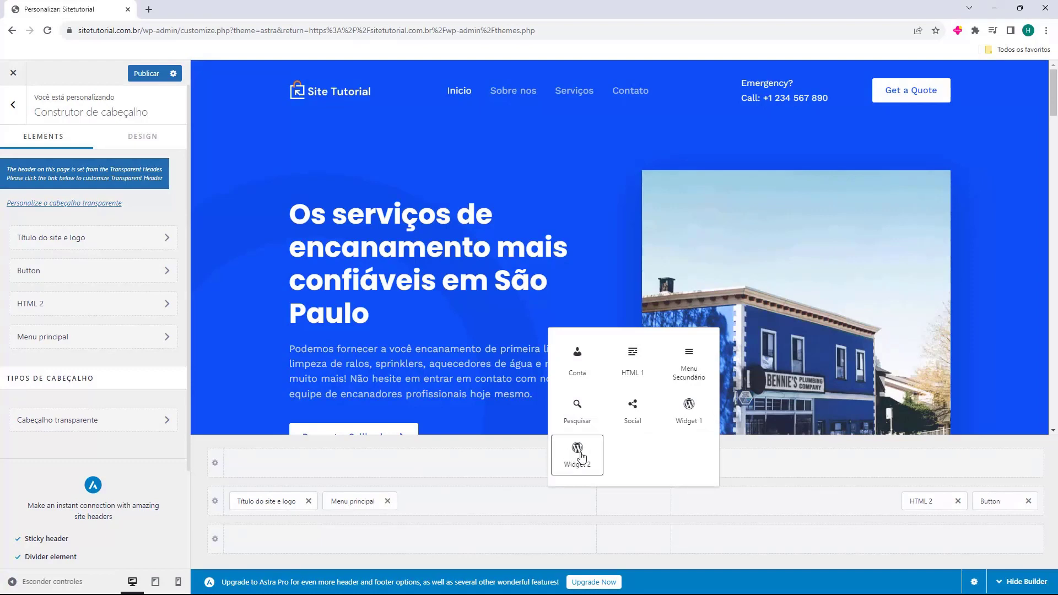
click(538, 483)
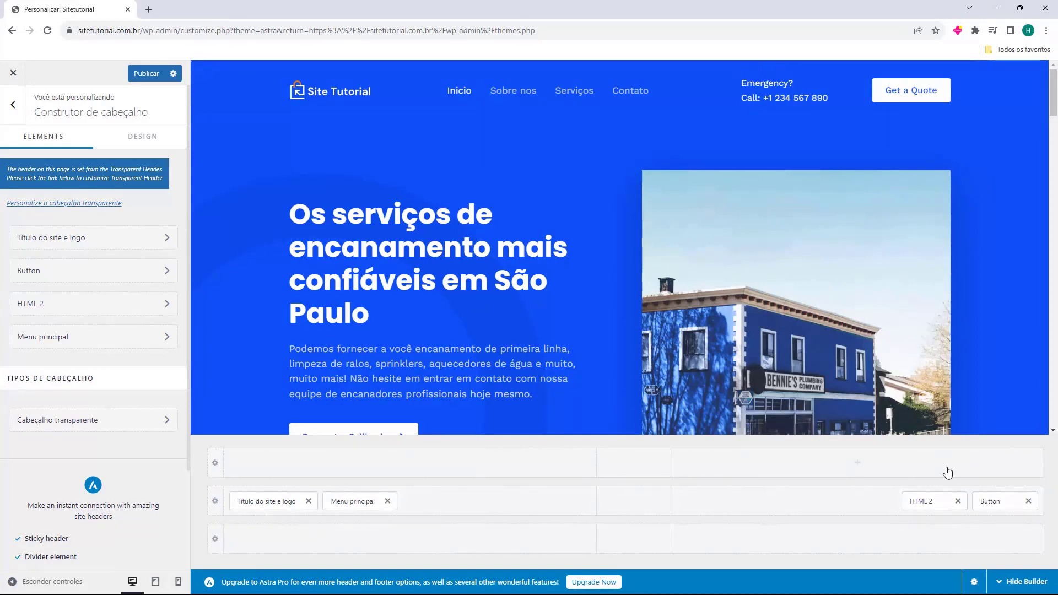
click(920, 505)
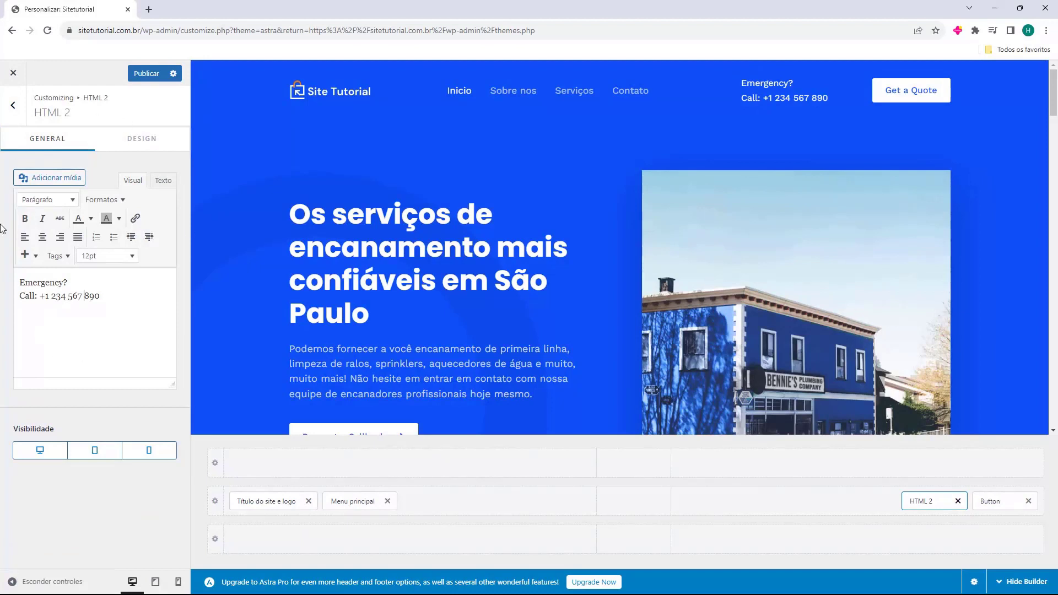
Remove the HTML 2 element from the main header row, re-add it, and place it before Button.
click(921, 501)
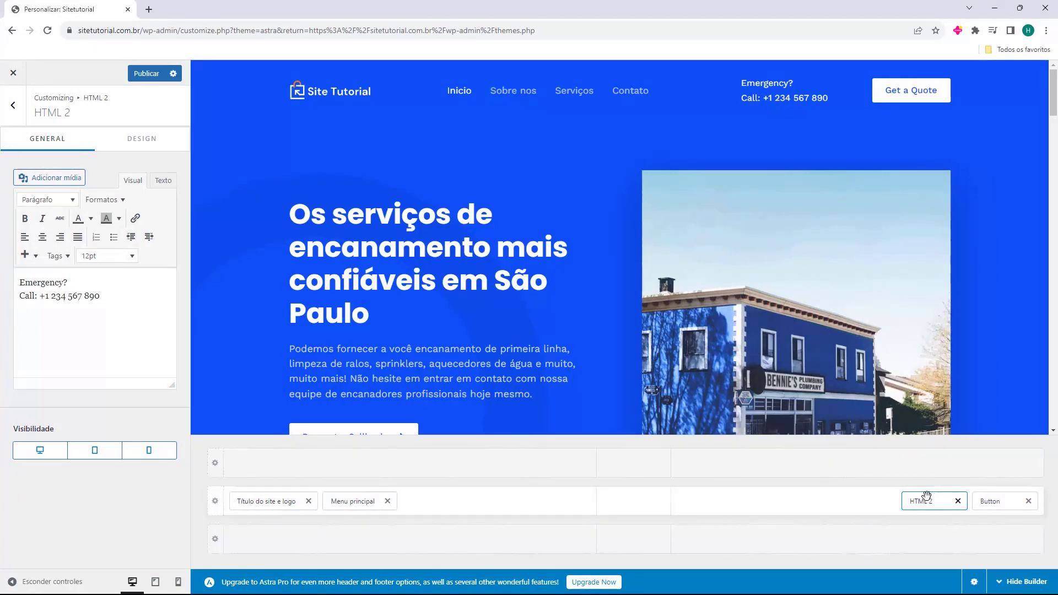
click(958, 502)
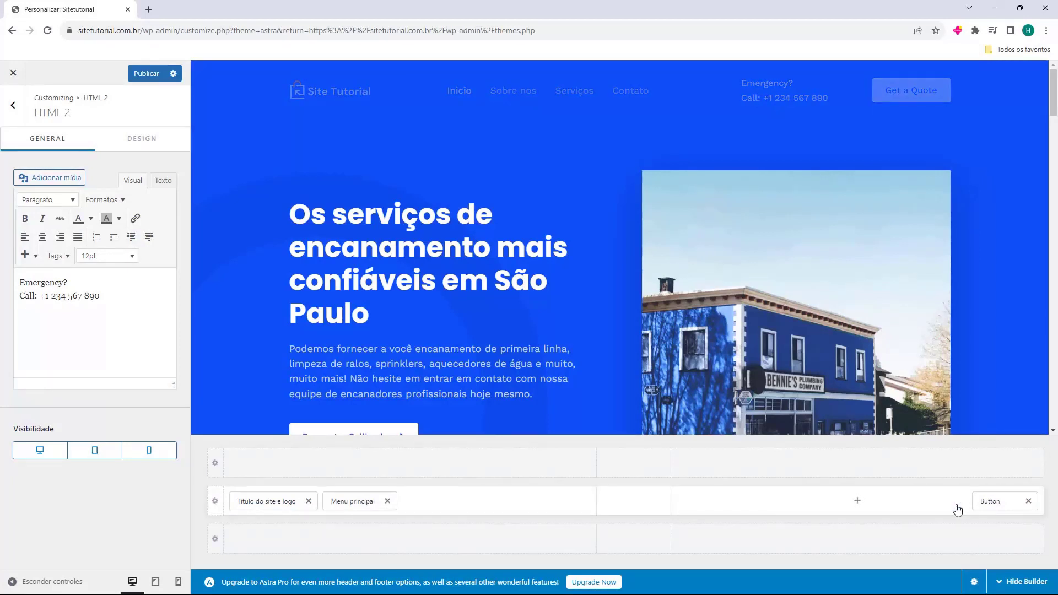
click(876, 500)
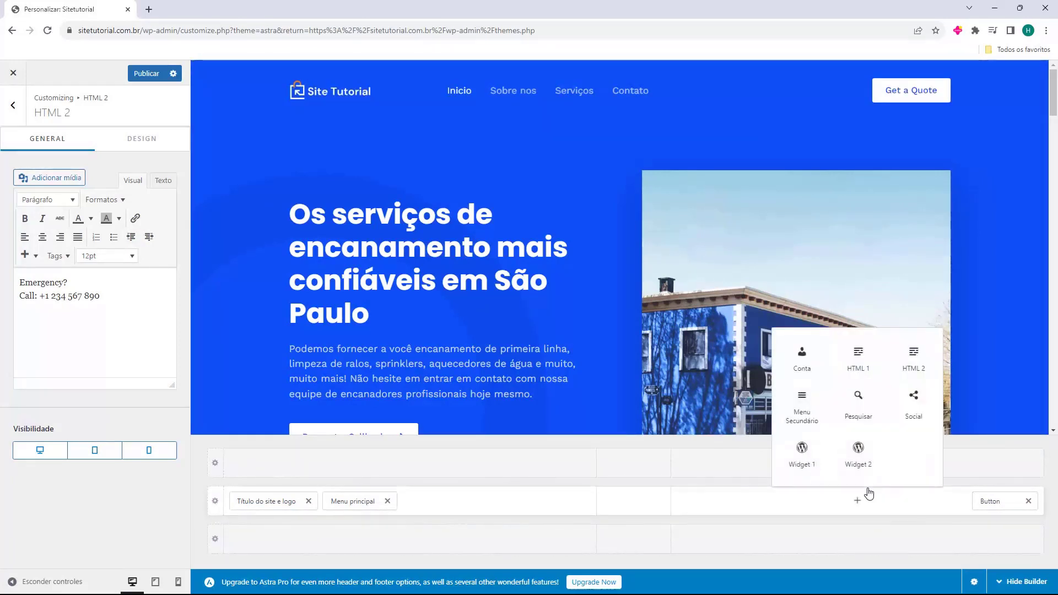
click(913, 356)
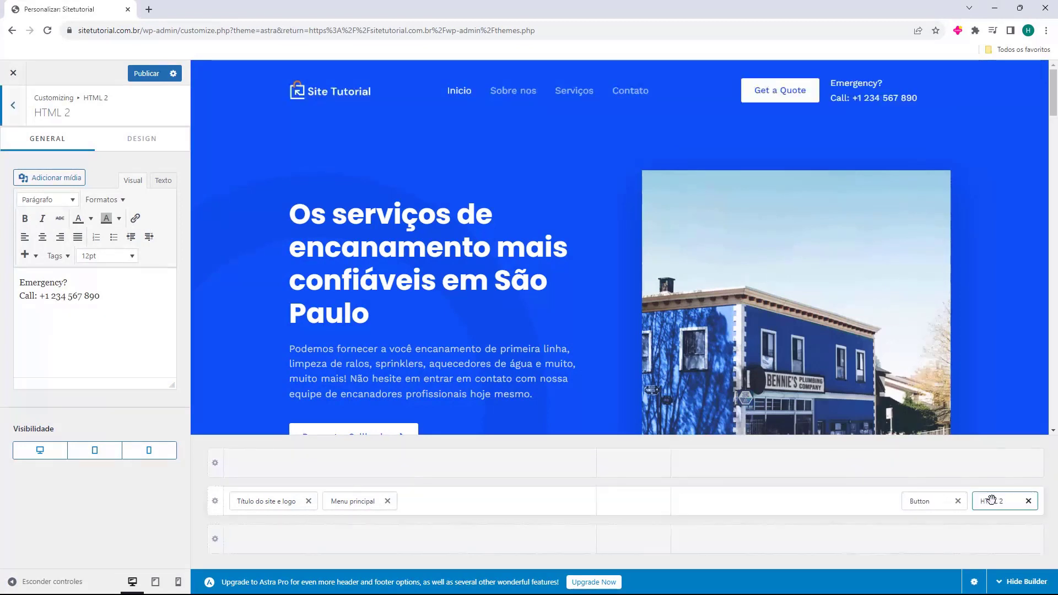
drag(992, 502, 927, 496)
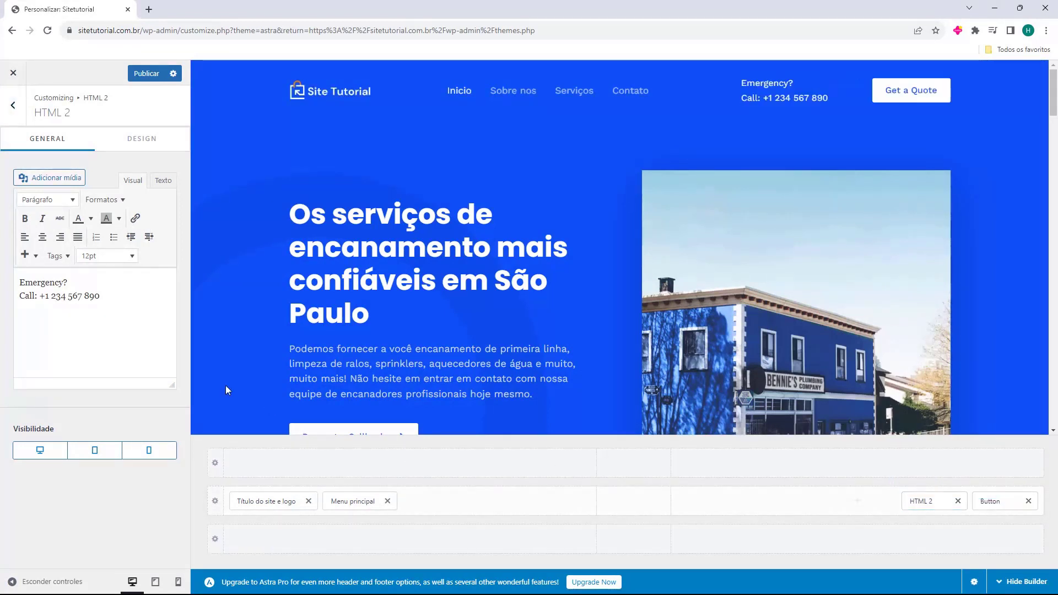
Try out an HTML 1 element before HTML 2 in the header row with the text "exemplo", and remove it.
click(787, 501)
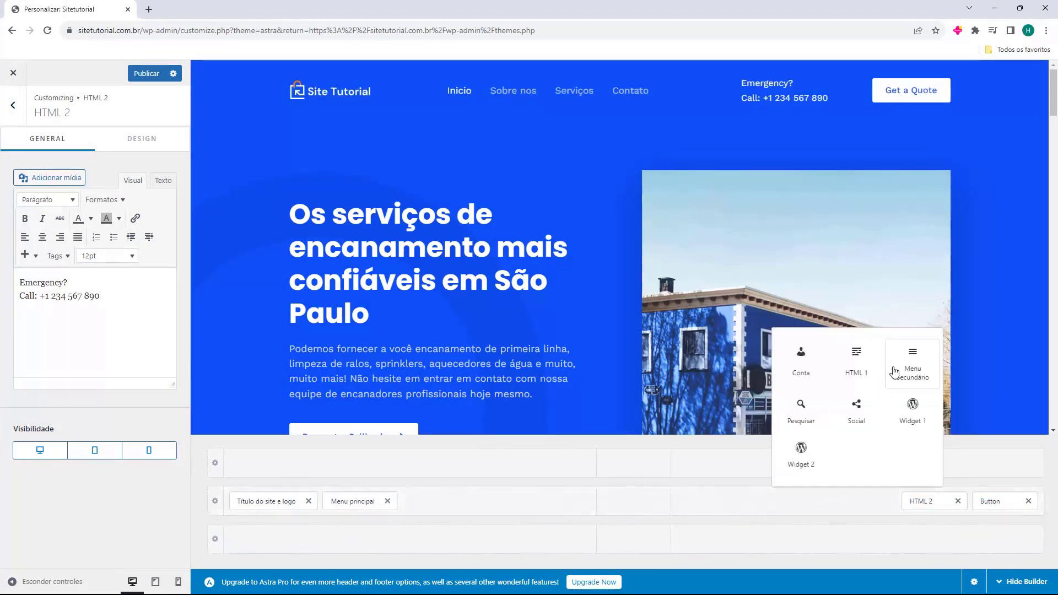
click(866, 358)
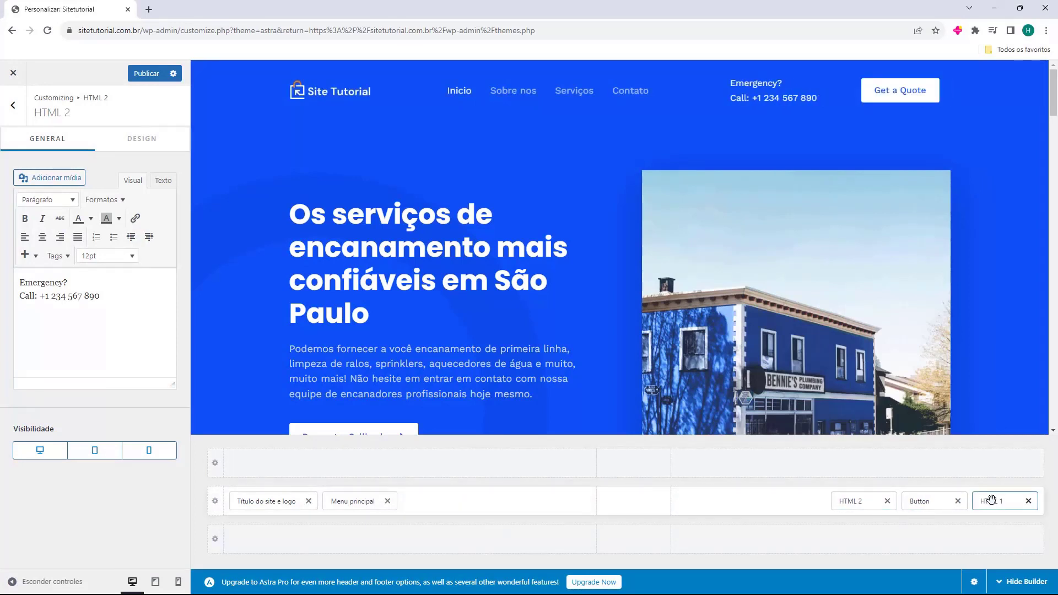
drag(992, 501, 860, 501)
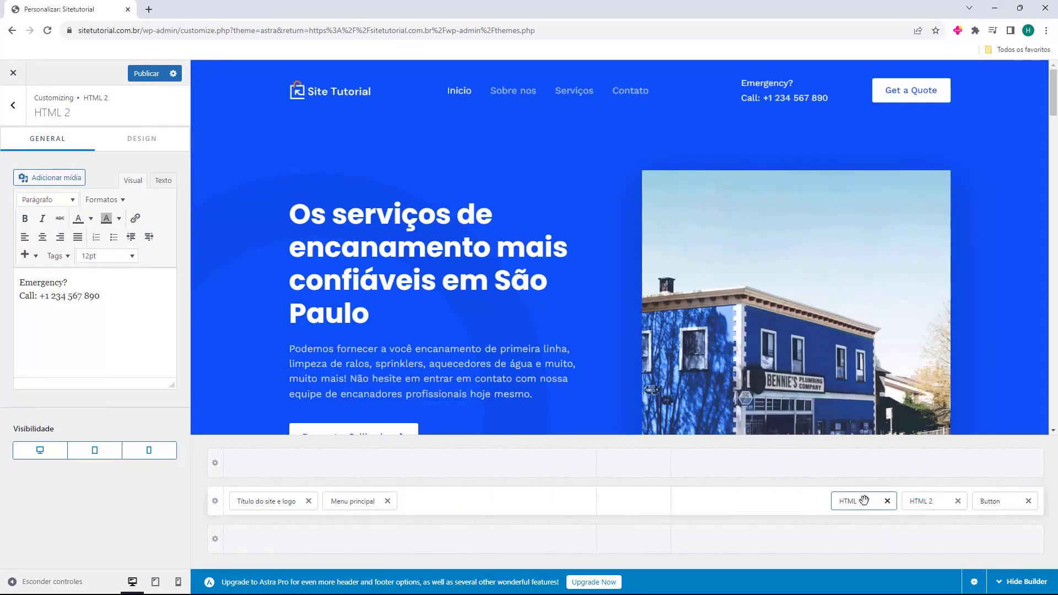
click(867, 501)
click(56, 307)
text(exemplo)
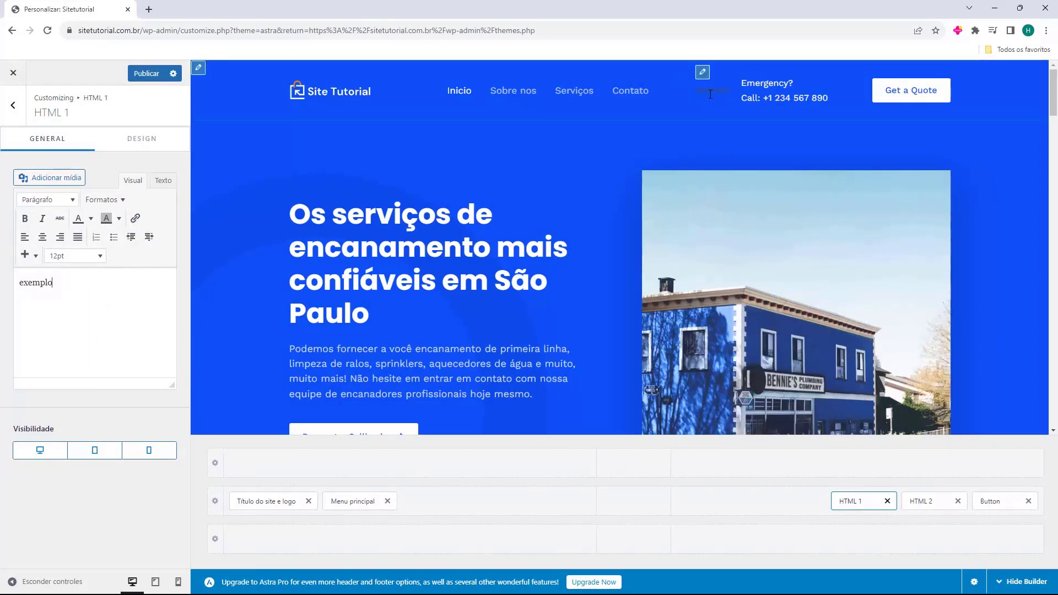
click(887, 501)
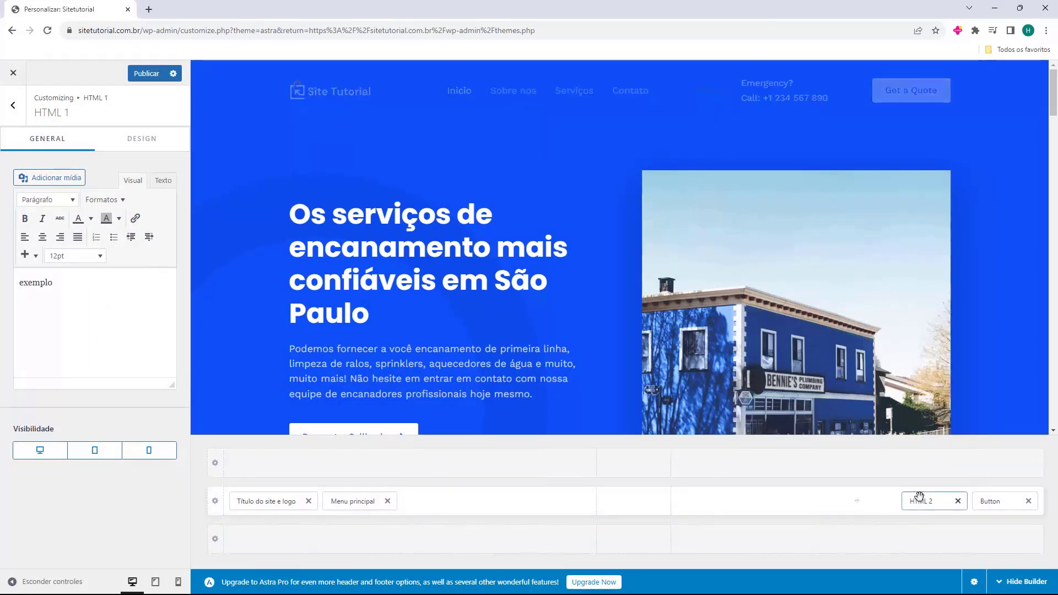
Replace the HTML 2 and Button elements in the main header row with a Pesquisar element.
click(957, 501)
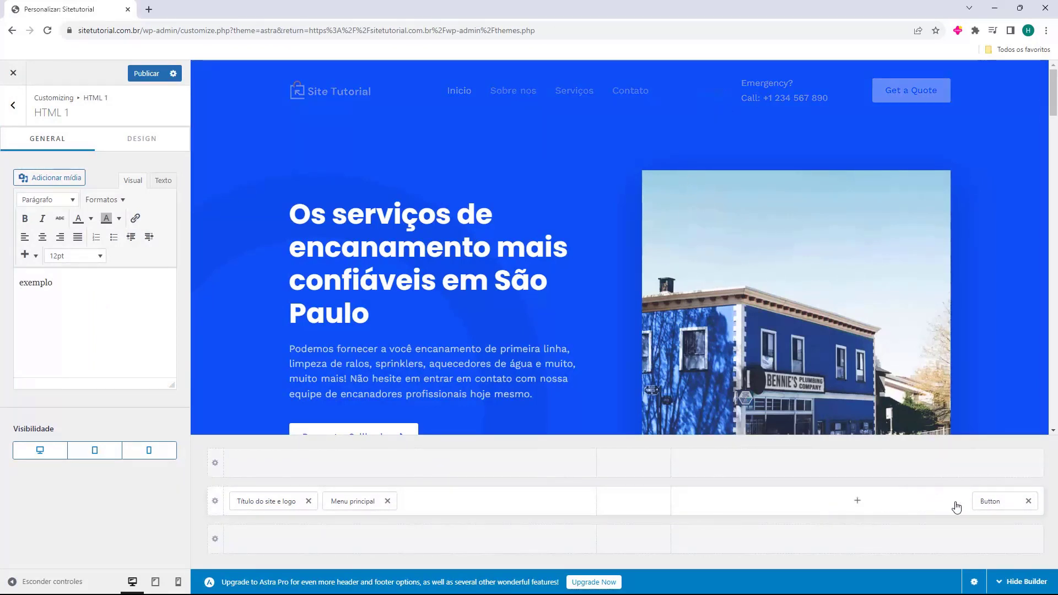
click(992, 502)
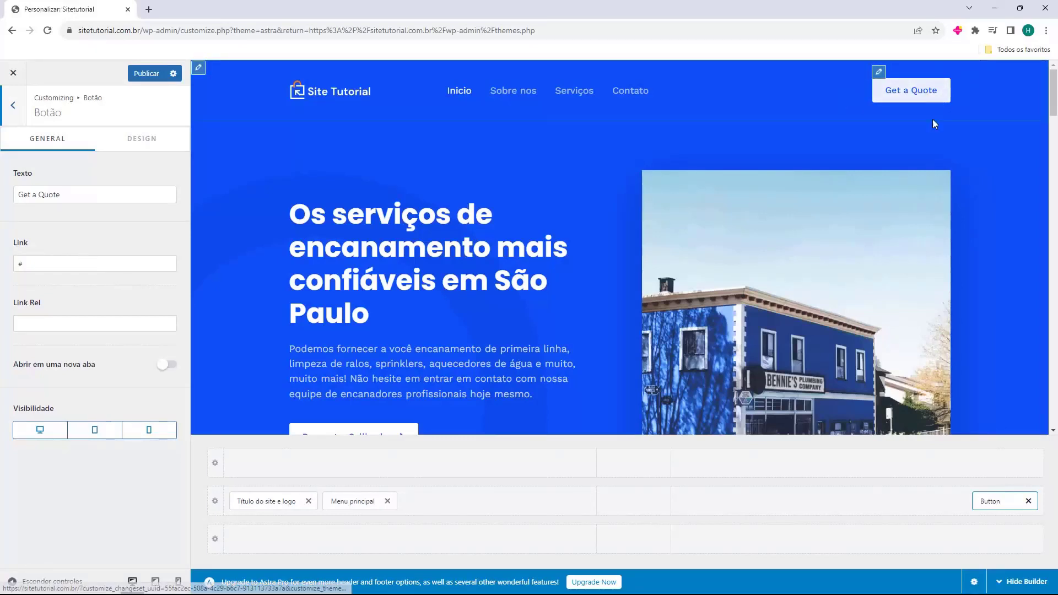
click(1028, 501)
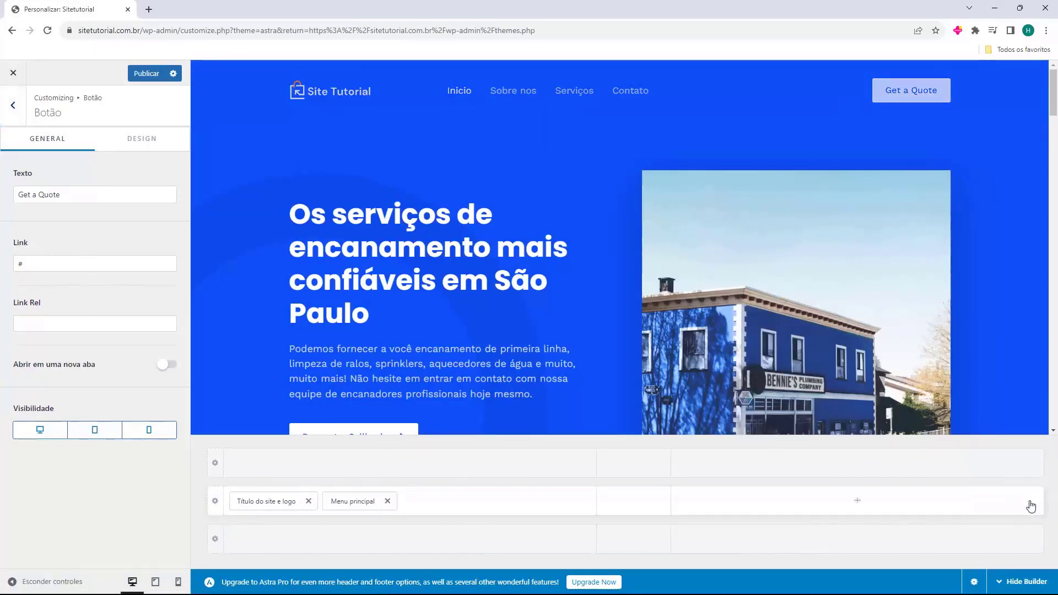
click(860, 502)
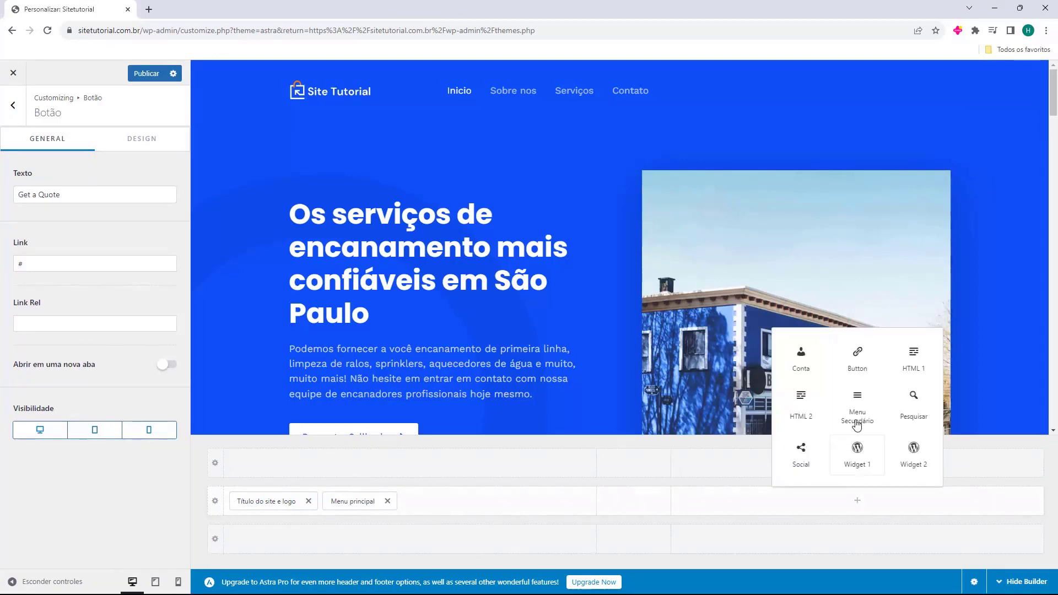
click(912, 400)
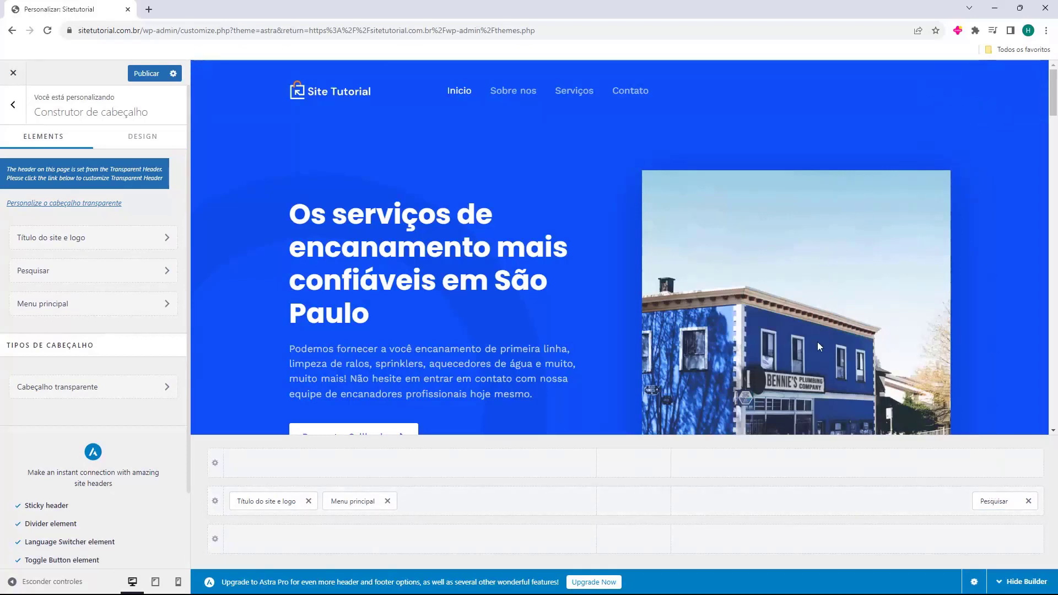
Set the icon colour of the Pesquisar element to white, FFFFFF.
click(992, 501)
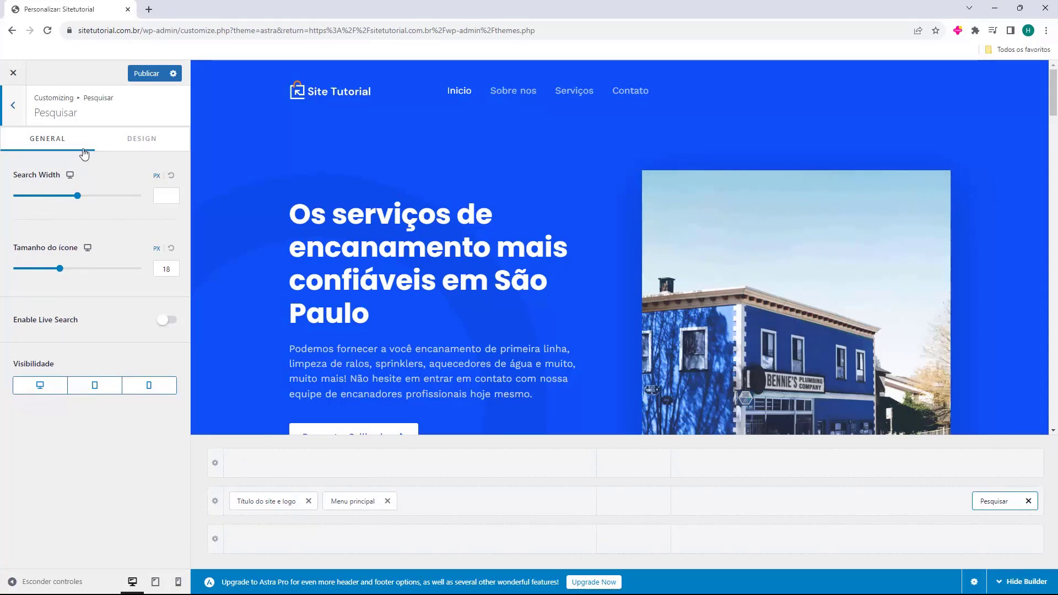
click(141, 147)
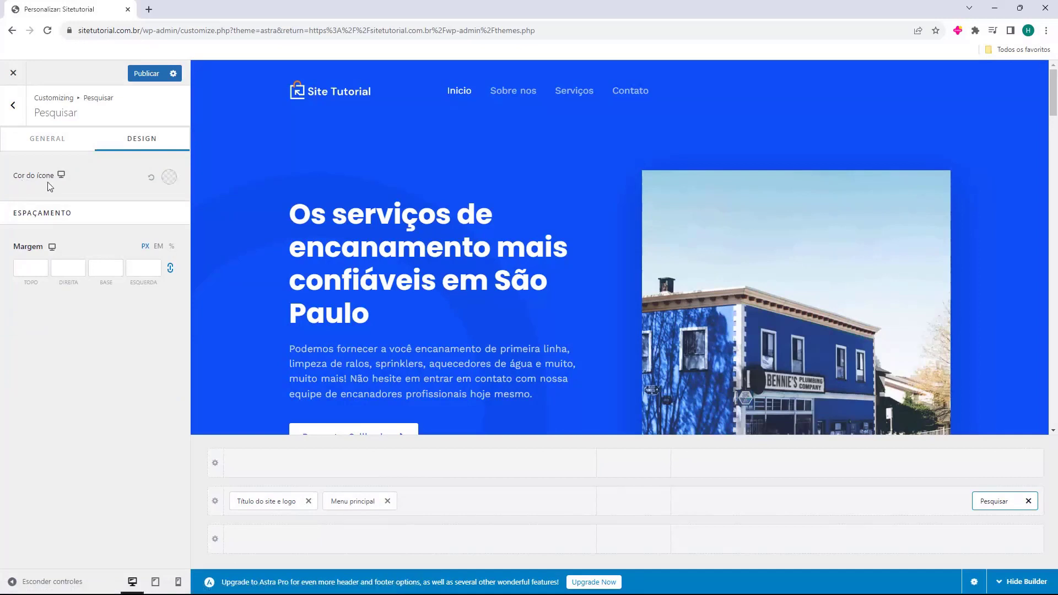
click(169, 178)
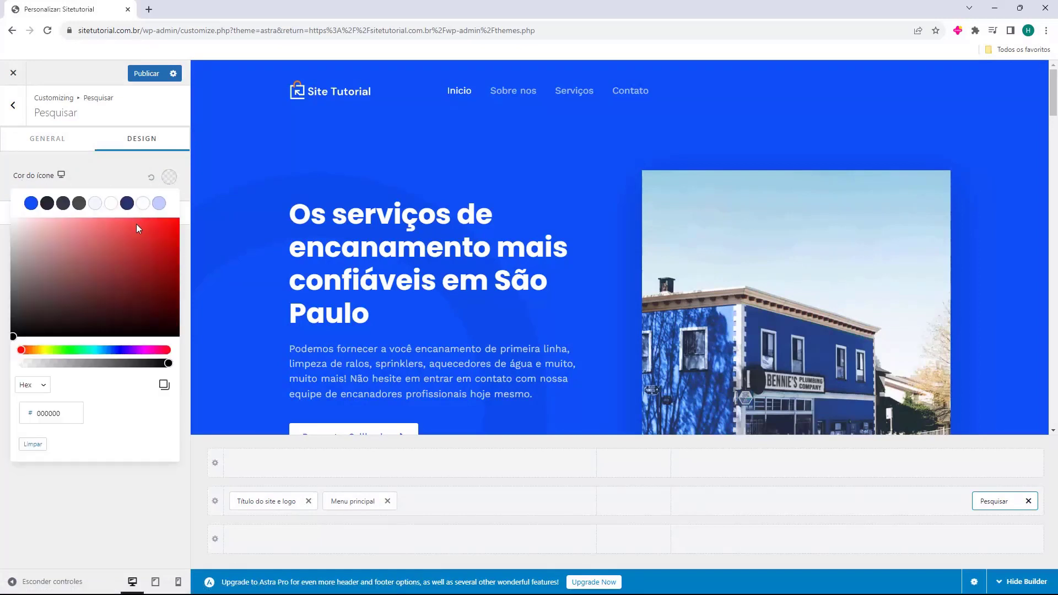
click(118, 244)
drag(113, 246, 8, 220)
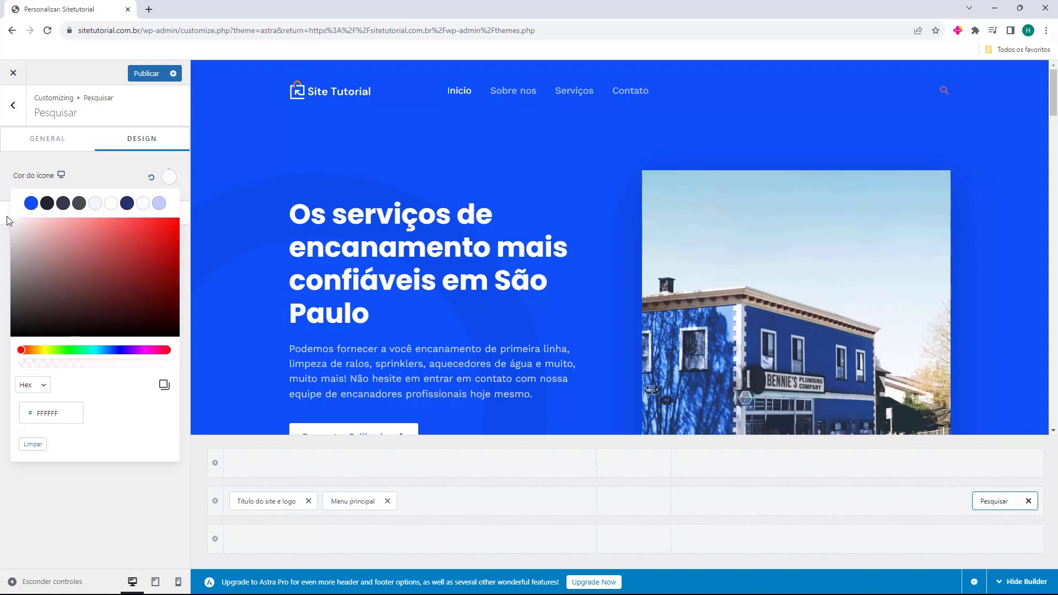
click(111, 183)
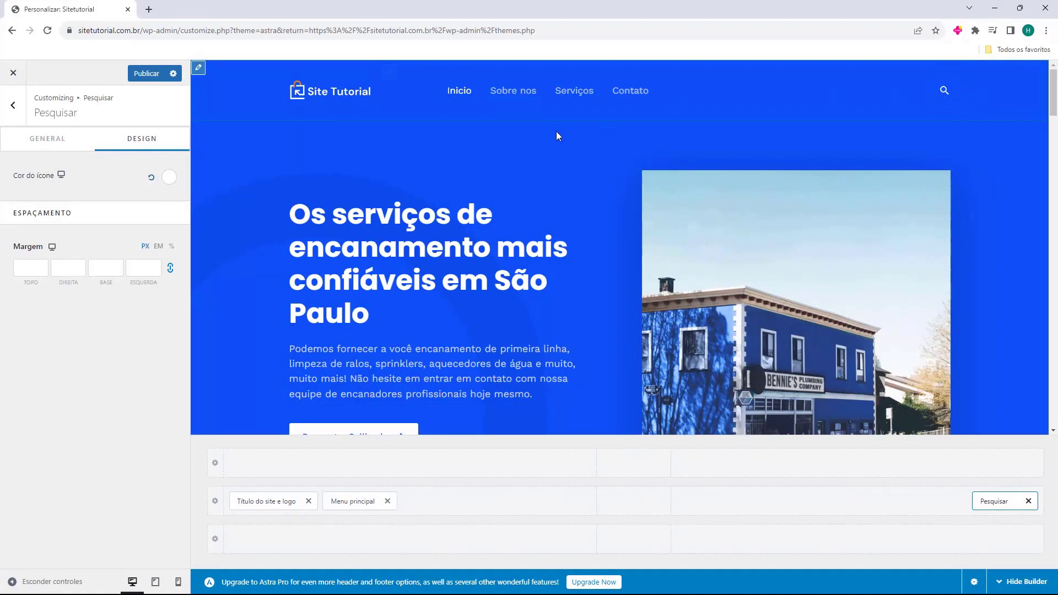
Expand the search field in the preview, try out the search width and icon size, and reset the icon size.
click(944, 92)
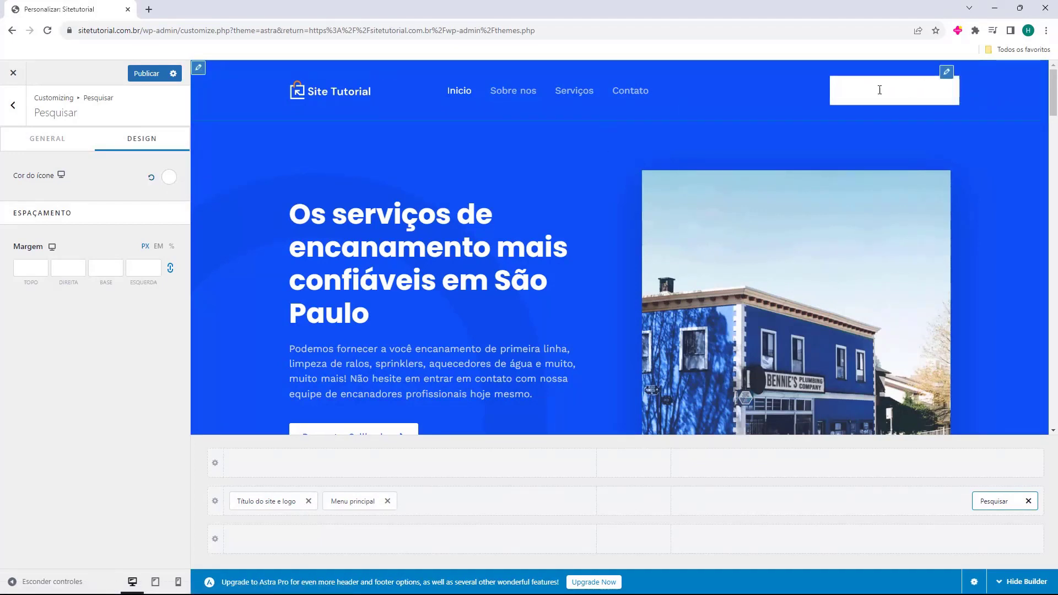
click(66, 140)
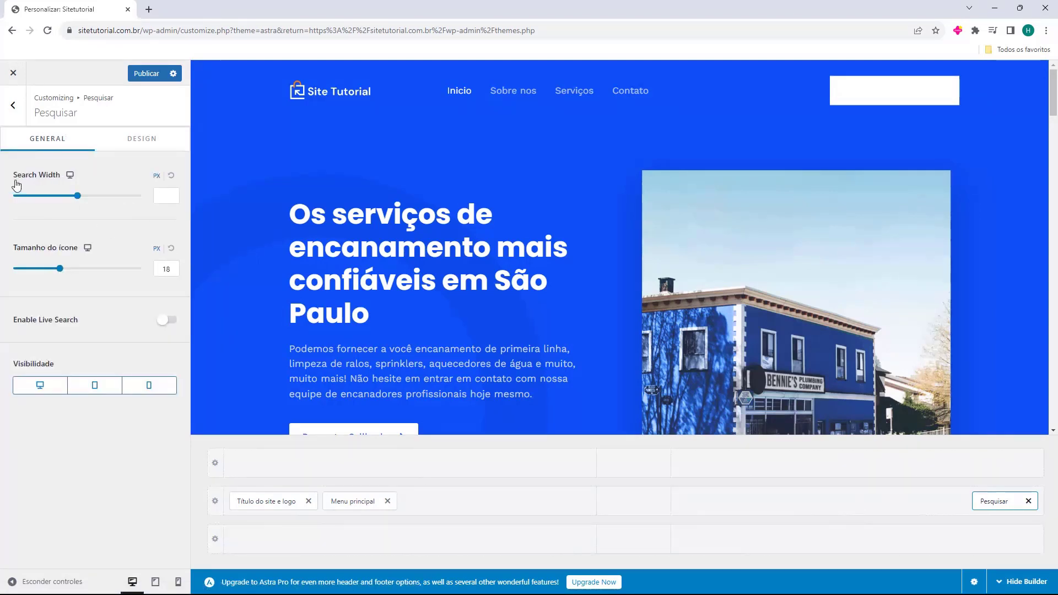
mouse_move(77, 195)
mouse_down()
mouse_move(91, 198)
mouse_move(77, 197)
mouse_up()
drag(62, 271, 78, 276)
click(170, 248)
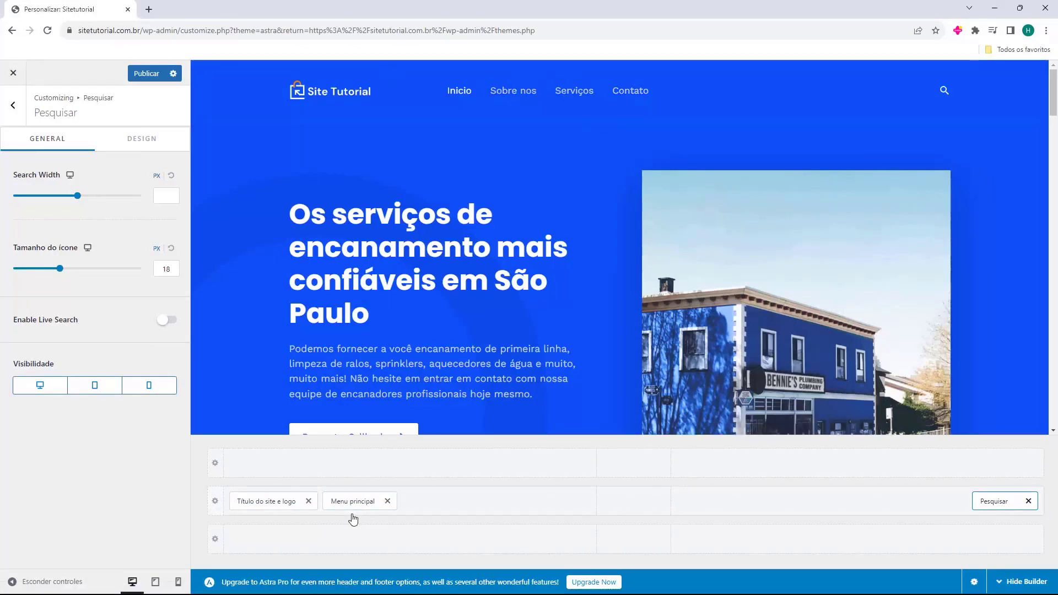
Move the Menu principal element directly before Pesquisar in the main header row.
drag(352, 503, 898, 514)
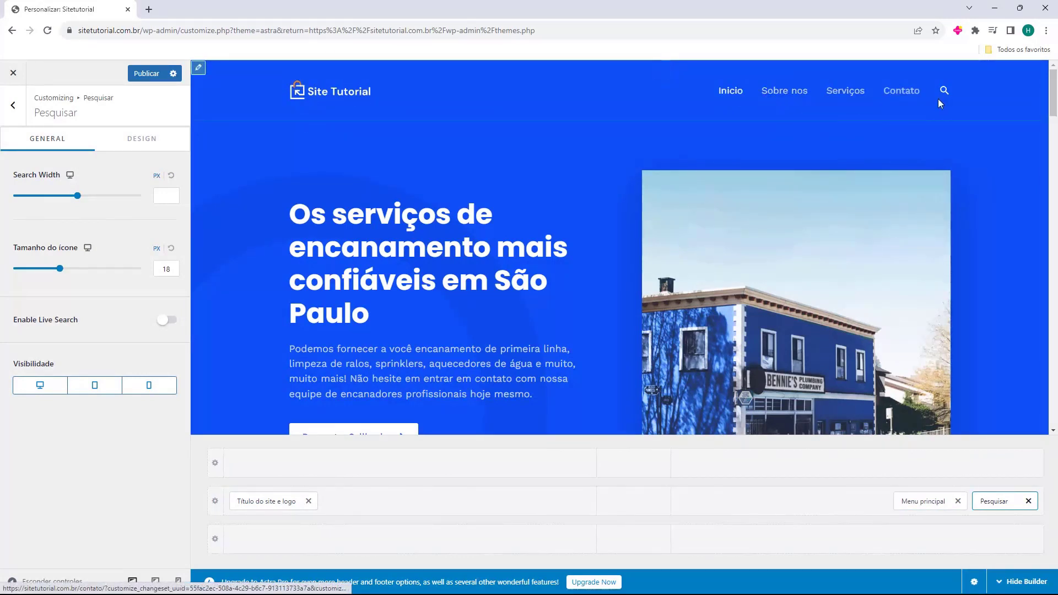
Try out a Social element in the centre section of the main header row and remove it.
click(633, 502)
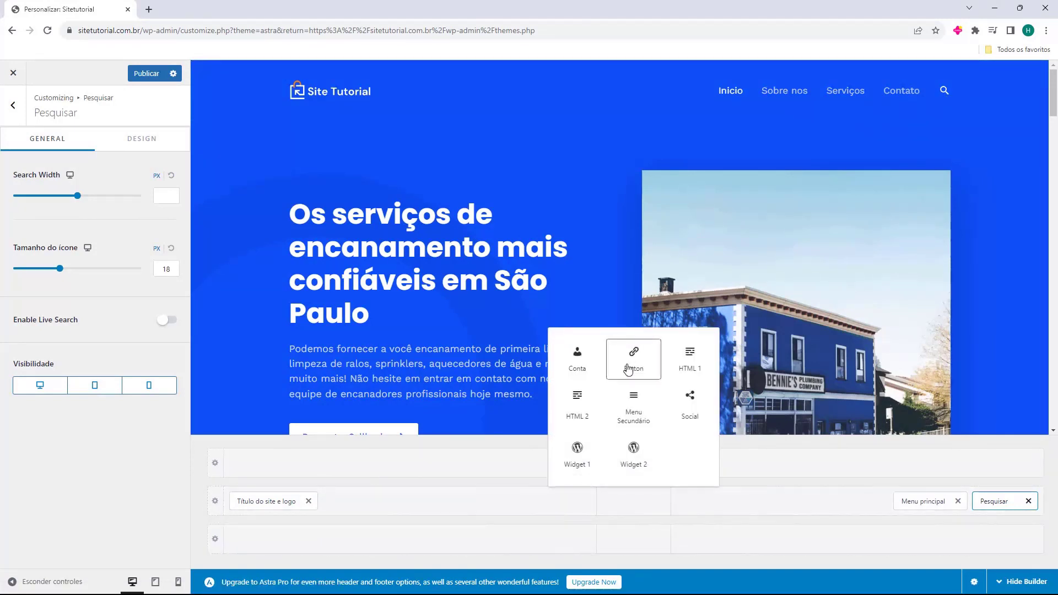
click(681, 401)
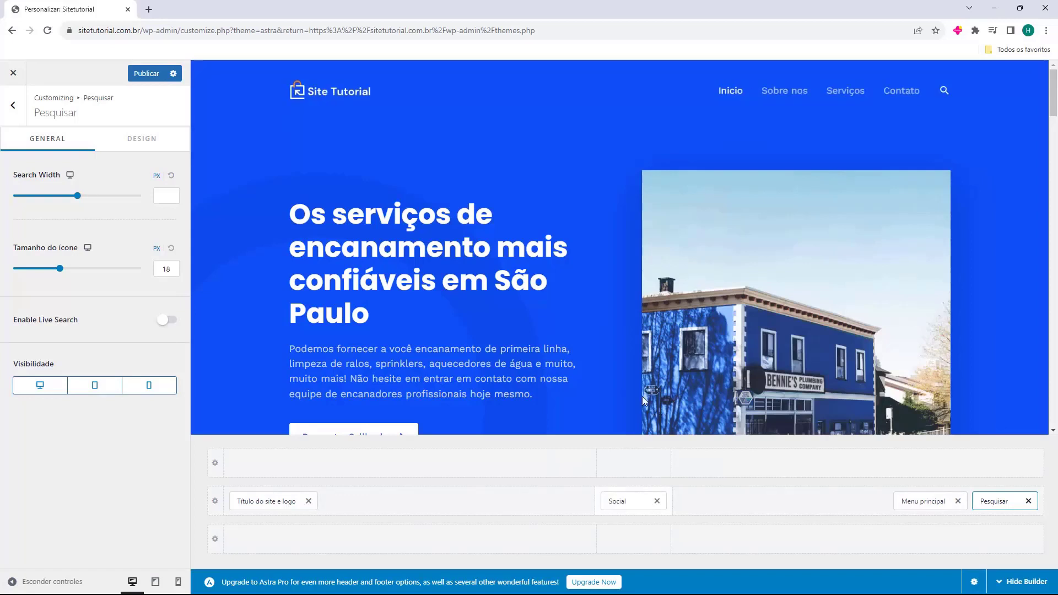
click(657, 501)
Add Widget 1 to the centre of the main header row, browse all its available blocks, and remove the widget.
click(634, 501)
click(583, 429)
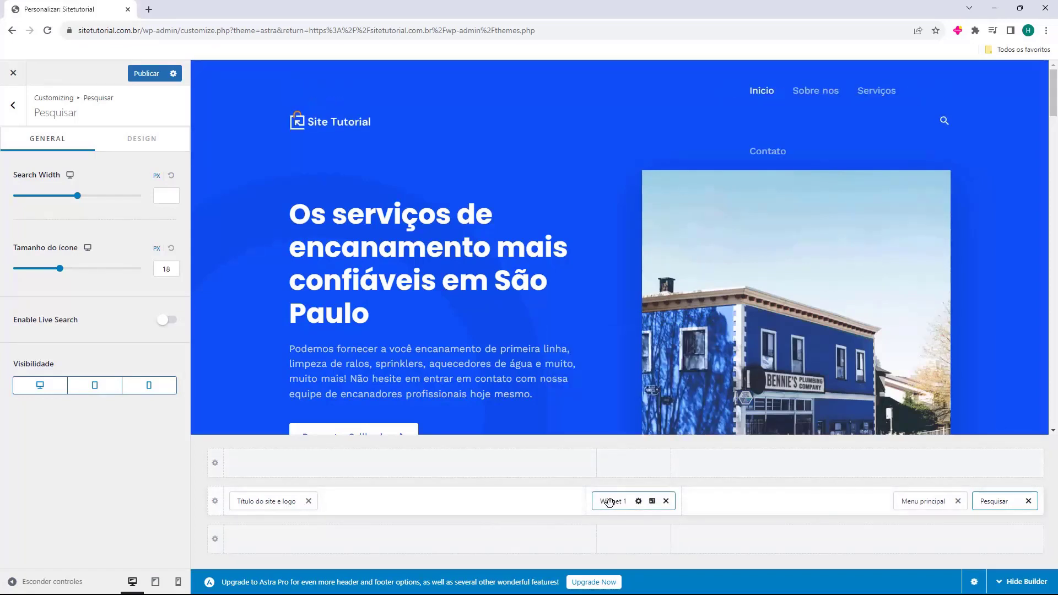
click(608, 502)
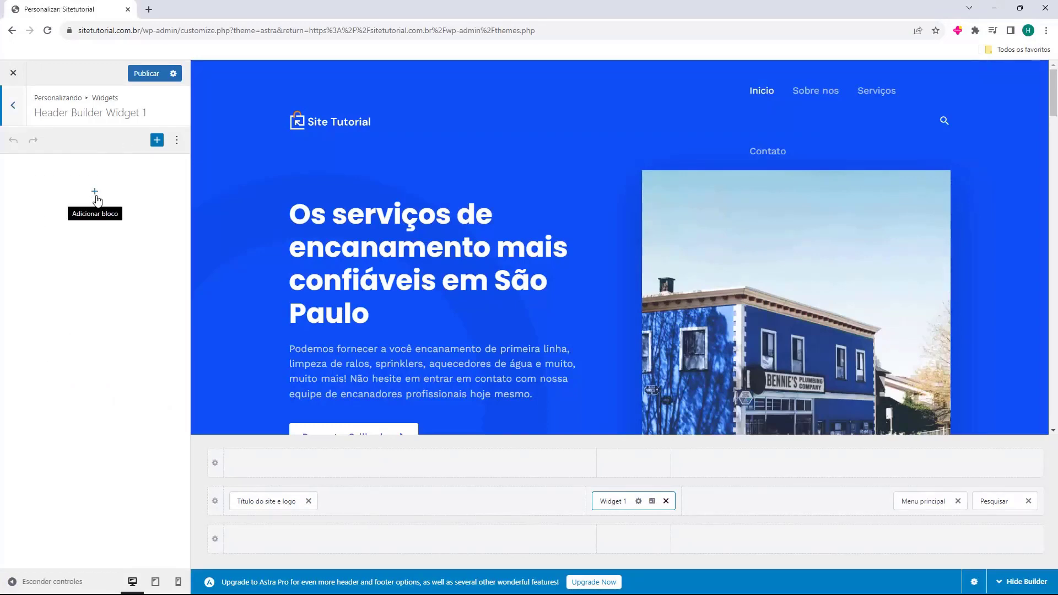
click(95, 195)
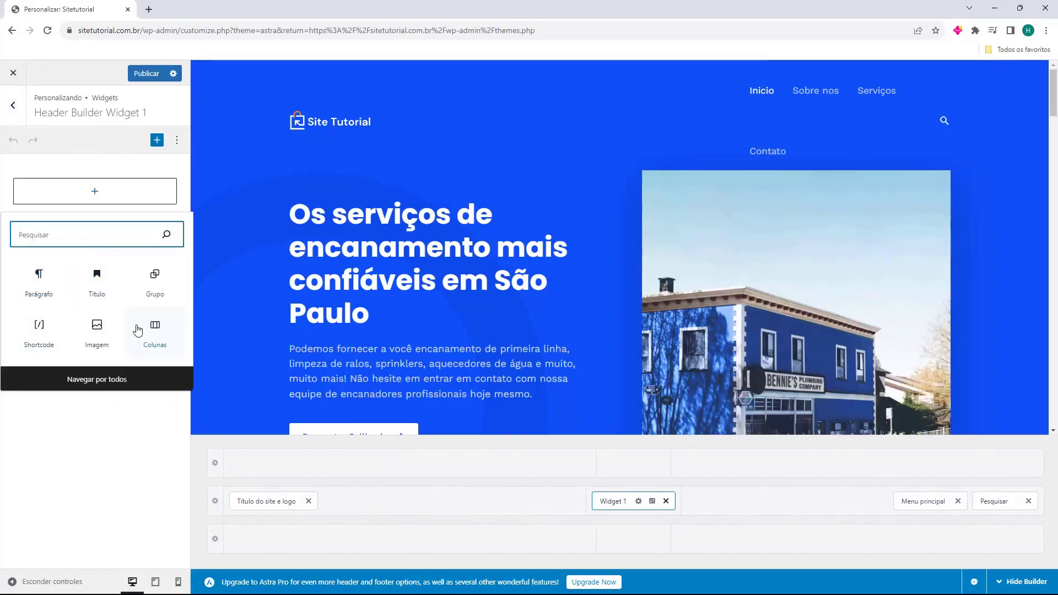
click(97, 380)
scroll(346, 199, down, 15)
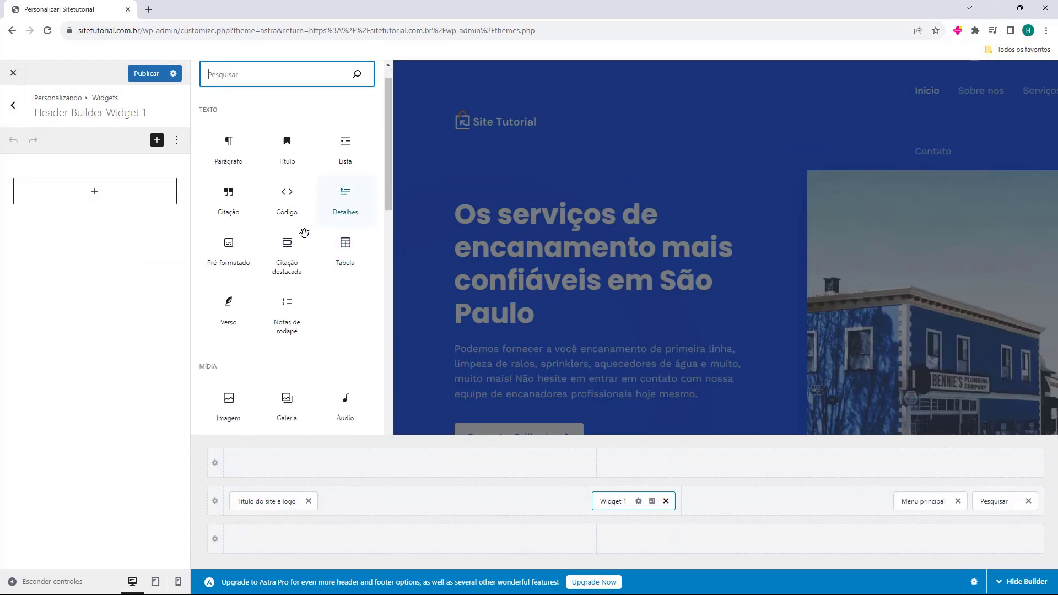
scroll(336, 190, down, 10)
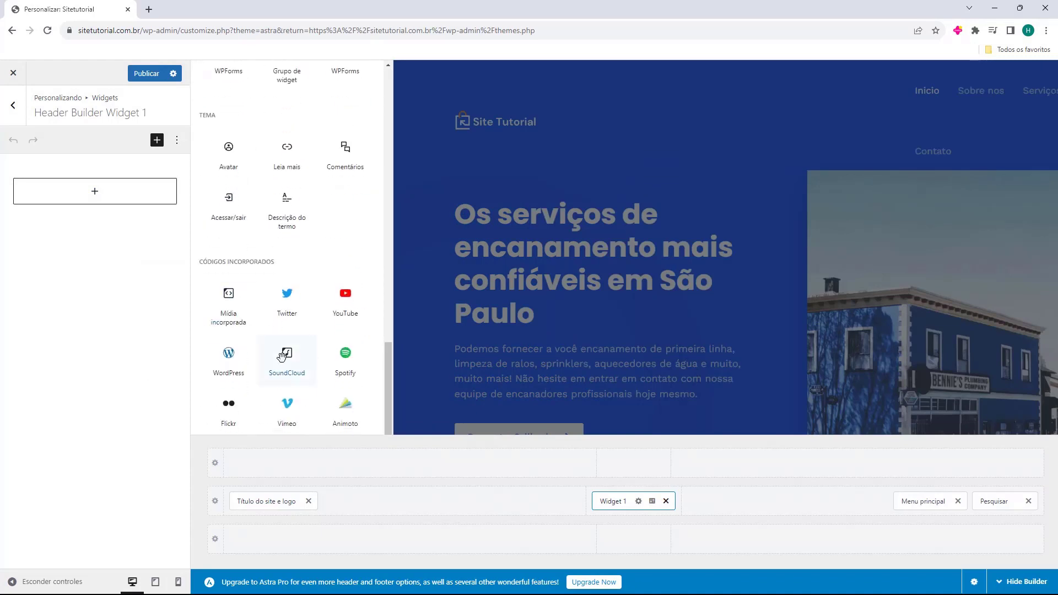
scroll(307, 315, up, 20)
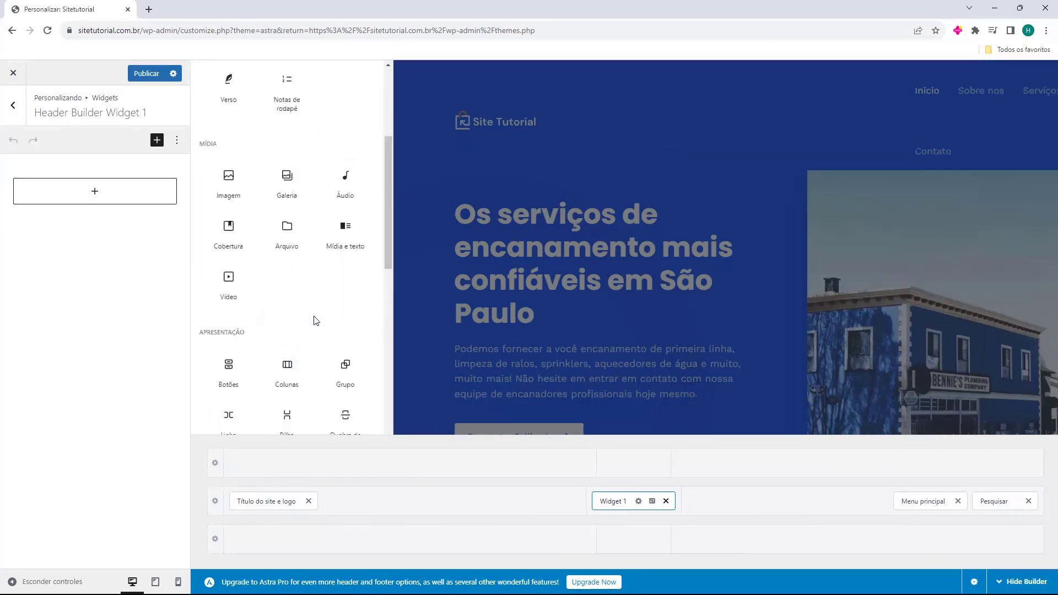
click(365, 72)
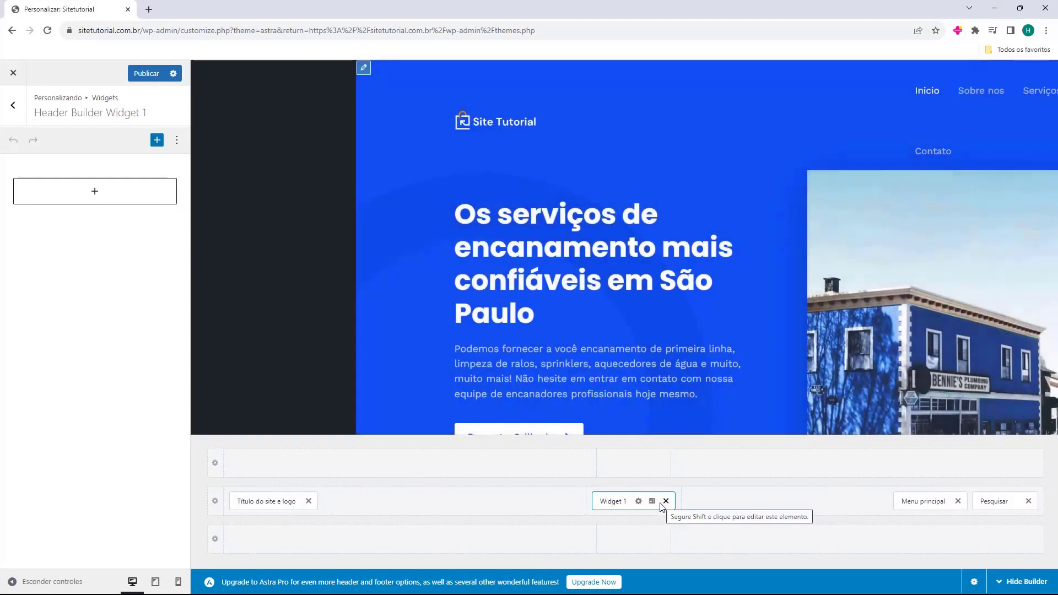
click(666, 501)
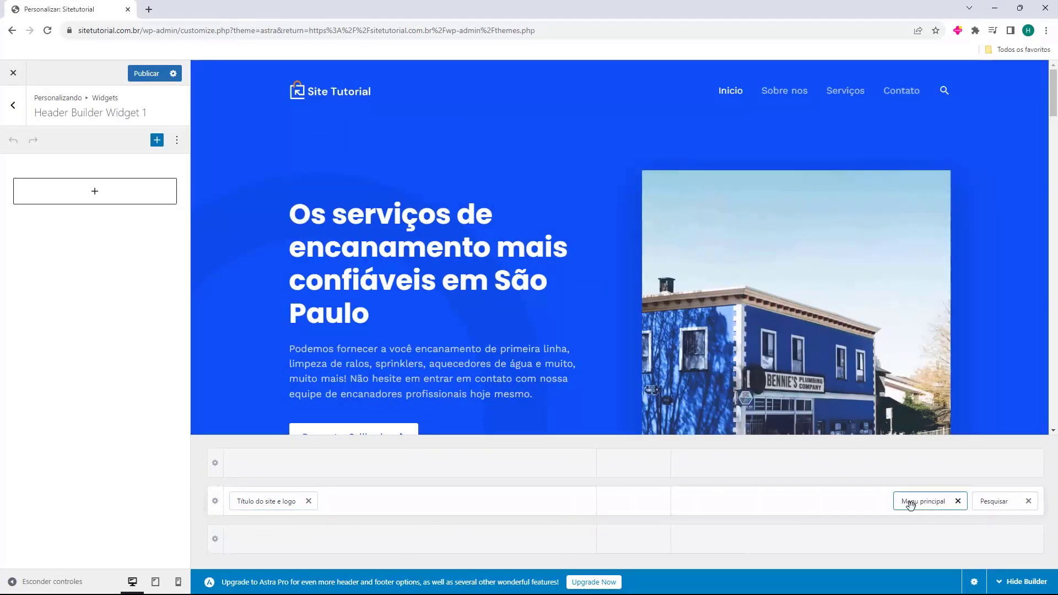
click(993, 503)
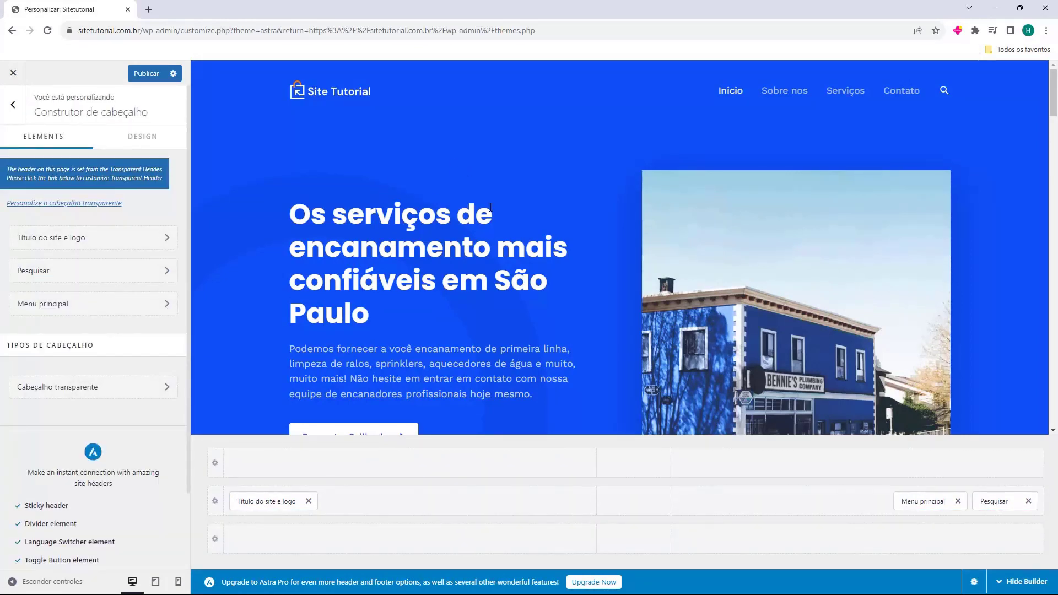
Leave the header builder, open the footer builder (Construtor de rodapé), and review the whole footer in the preview.
click(13, 104)
scroll(472, 165, down, 10)
scroll(481, 158, down, 20)
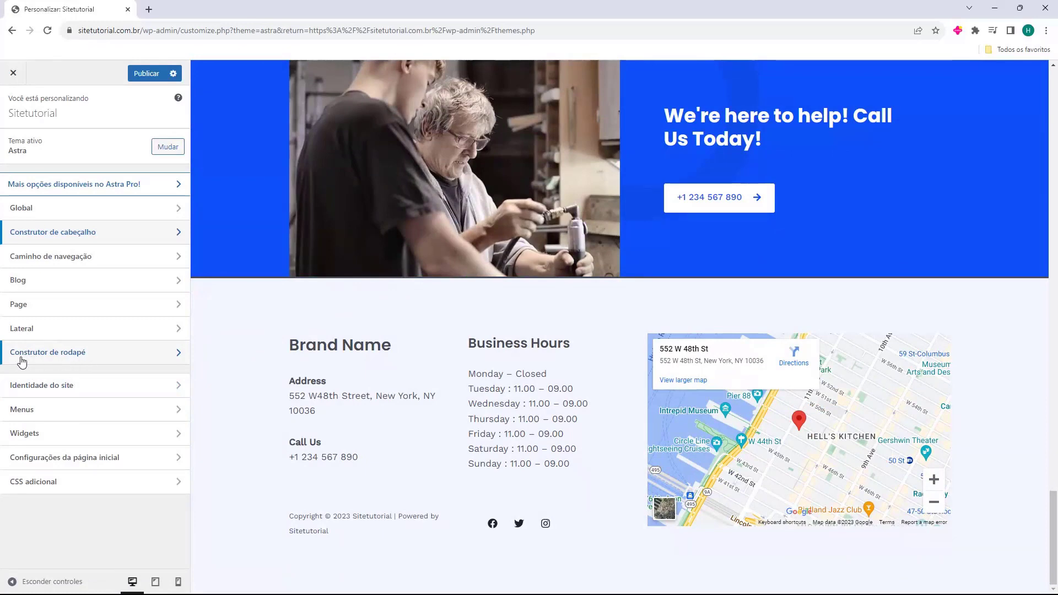
click(63, 359)
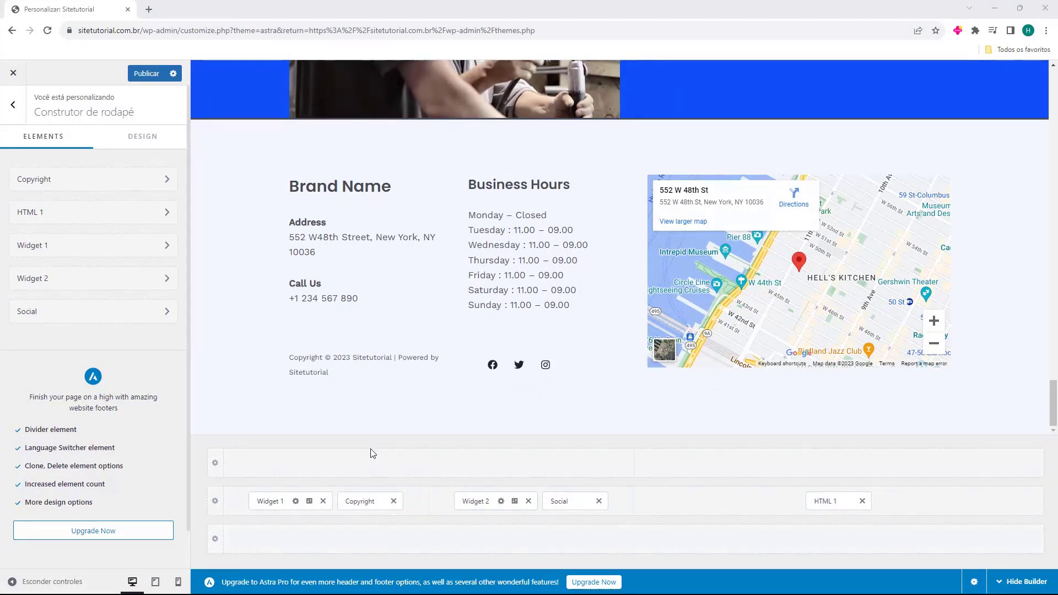
scroll(359, 230, up, 2)
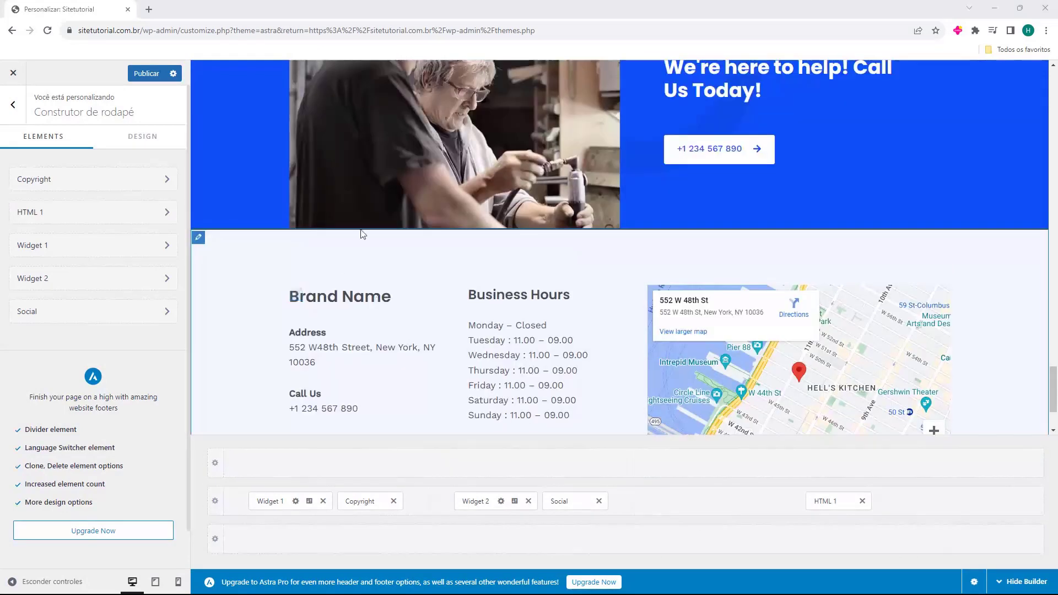
scroll(461, 183, down, 2)
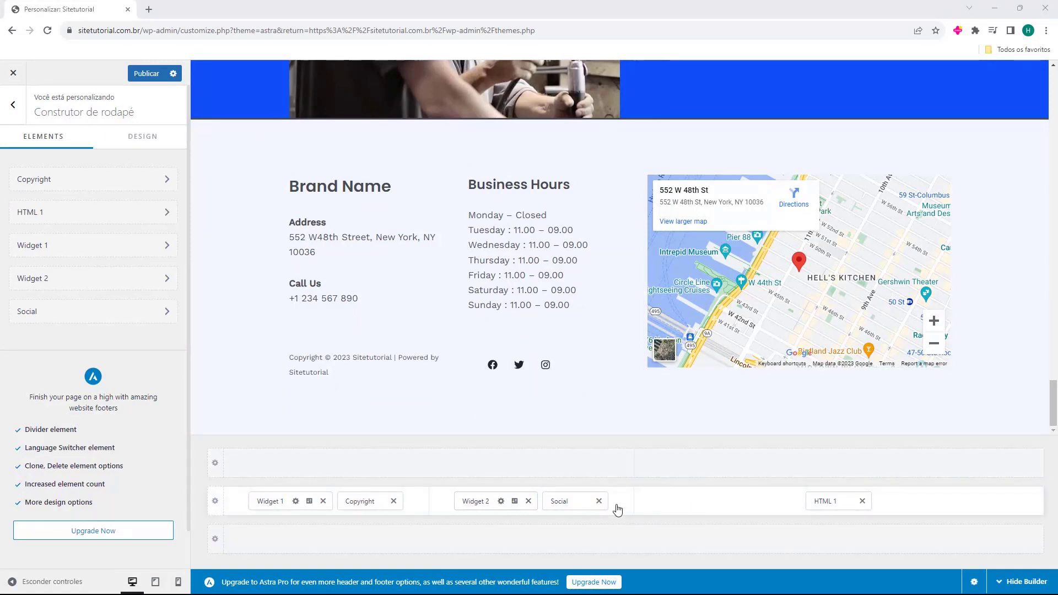
Open the main footer row's settings and try out column counts from one to six, ending on three.
click(215, 503)
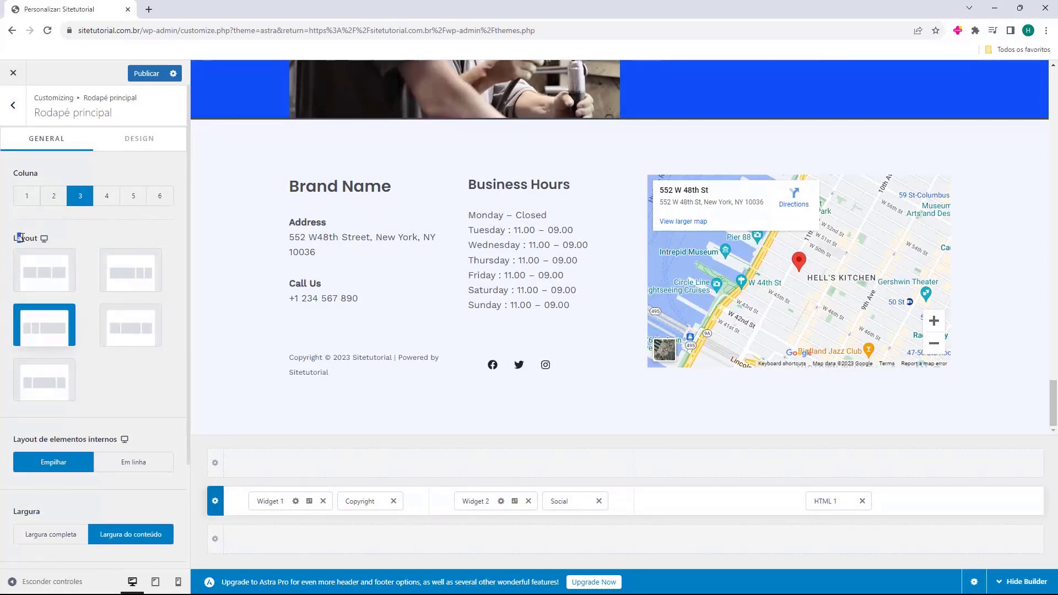
click(25, 199)
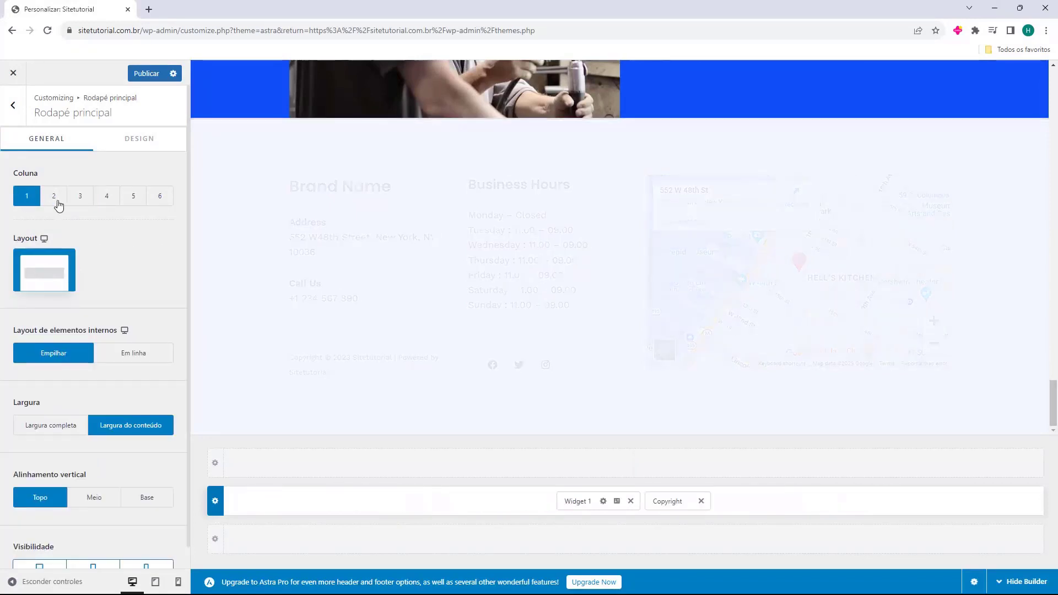
click(57, 203)
click(79, 205)
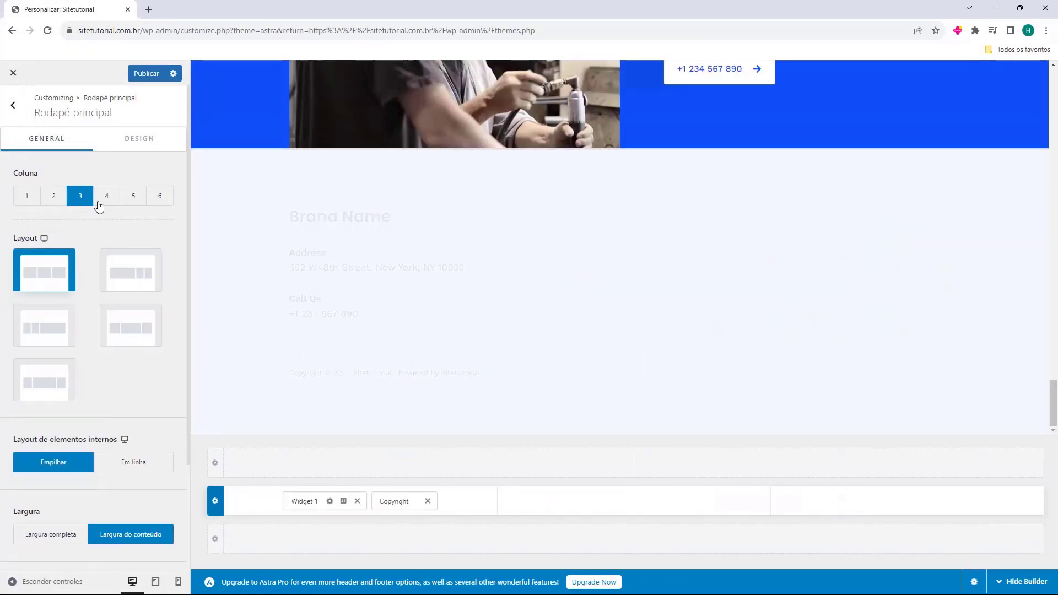
click(118, 205)
click(134, 200)
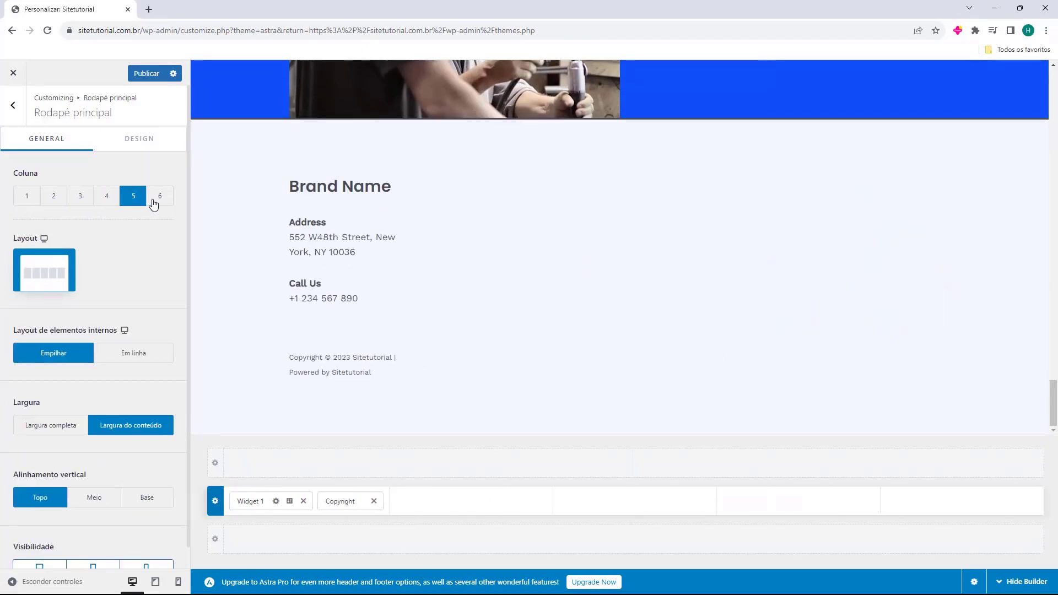
click(159, 200)
click(78, 199)
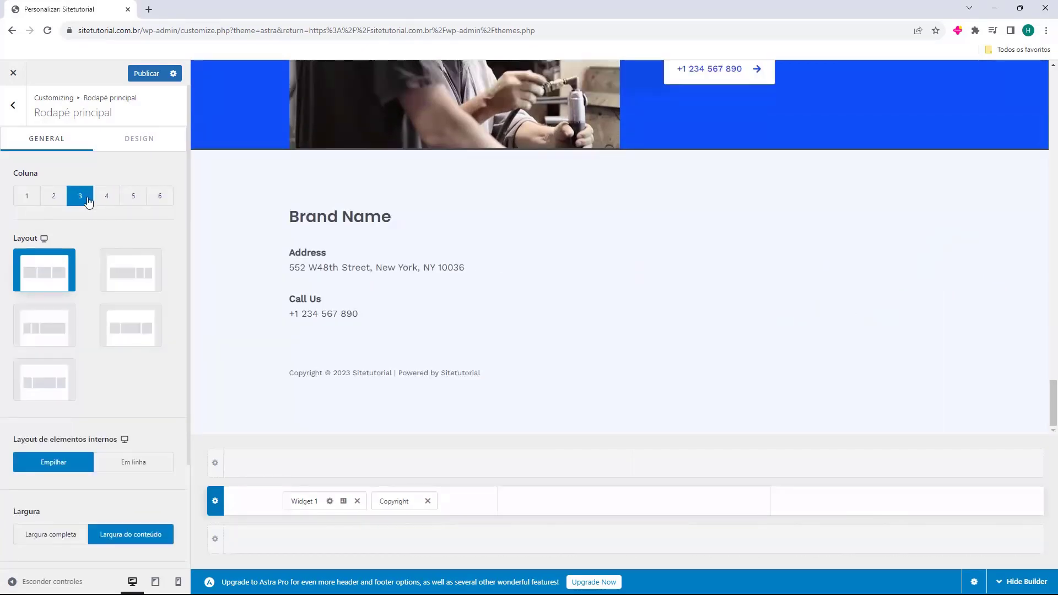
Try out four columns in the main footer row with each of the alternative column layouts.
click(104, 199)
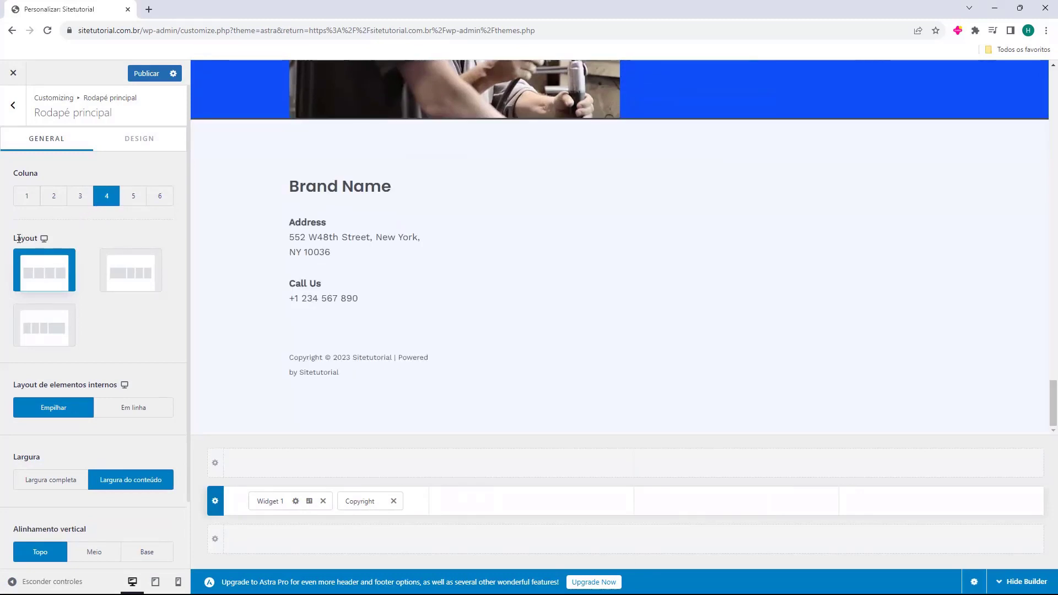
drag(17, 238, 32, 239)
click(117, 283)
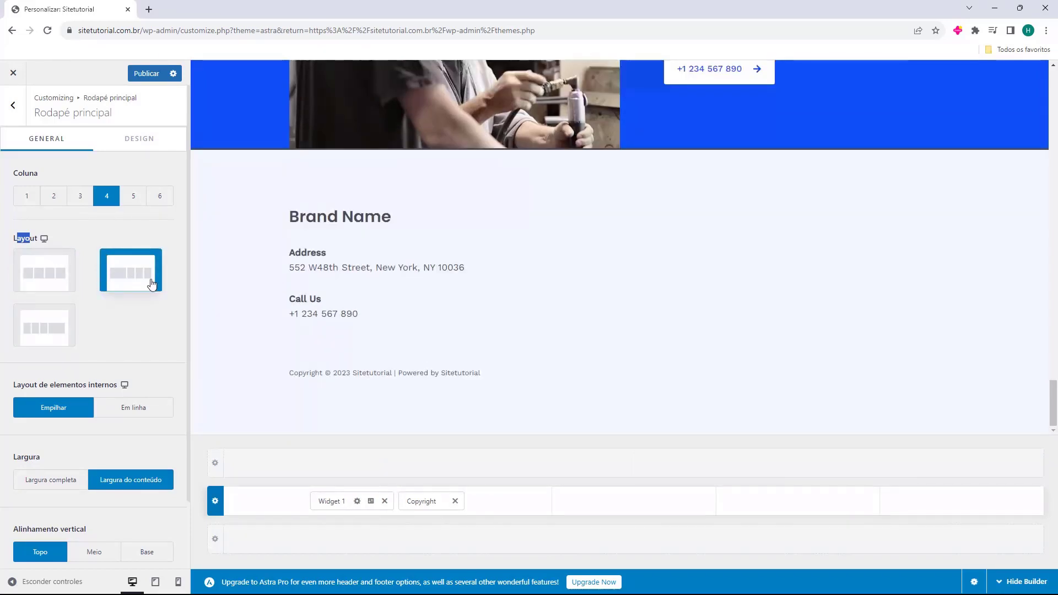
click(45, 325)
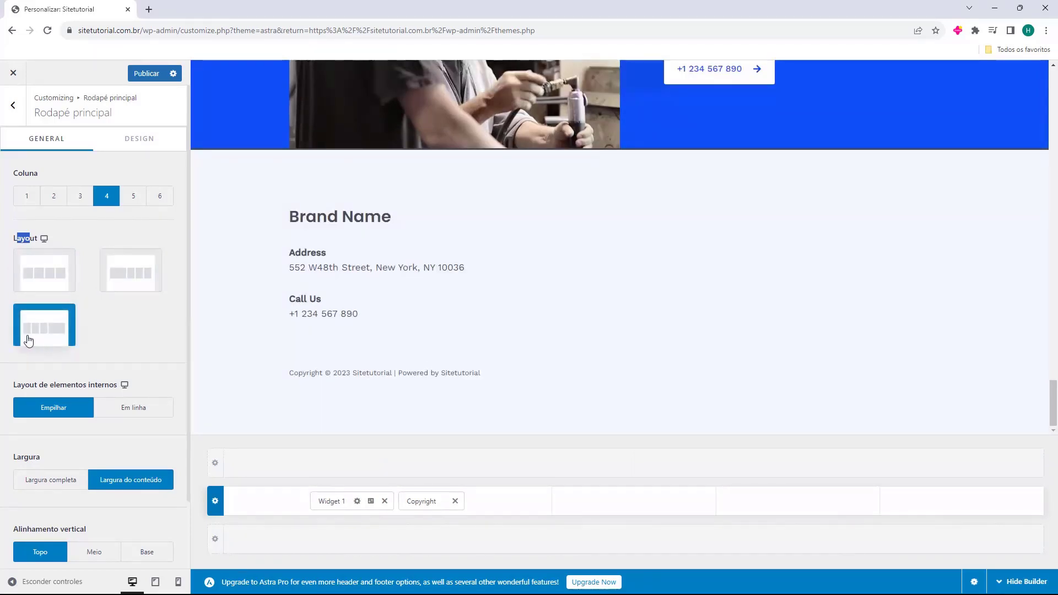
Switch the main footer row to three columns and try out each of its available layouts.
click(77, 197)
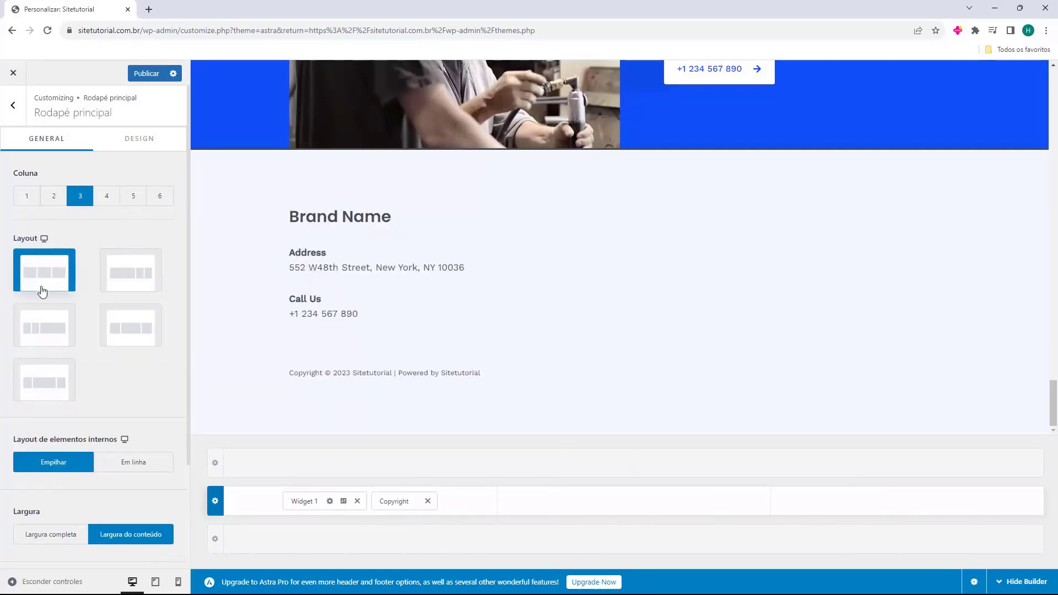
click(132, 272)
click(45, 325)
click(131, 325)
click(44, 379)
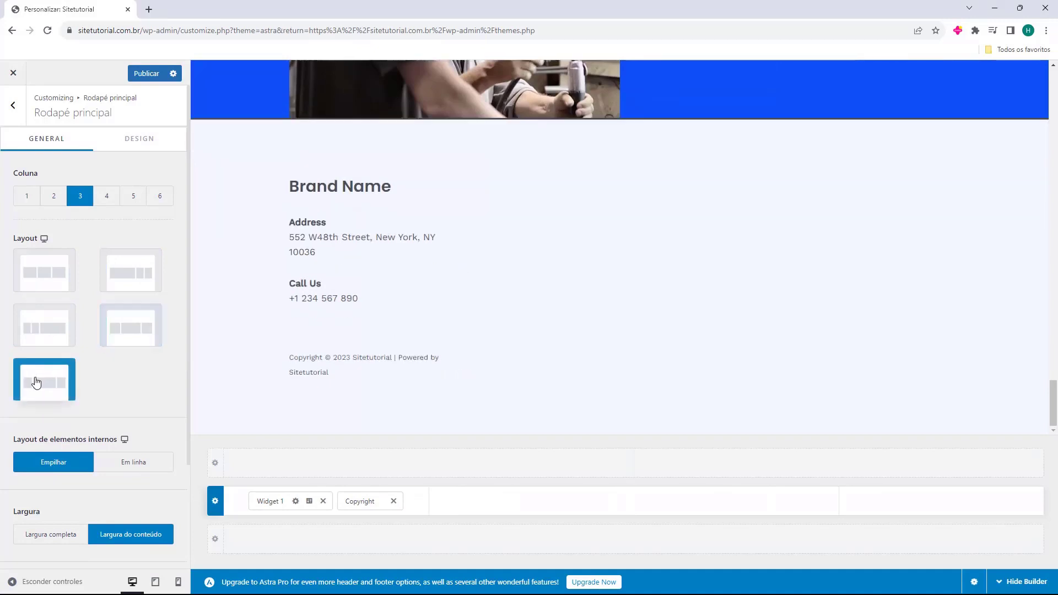
Try out two, four, five and six columns in the main footer row.
click(46, 204)
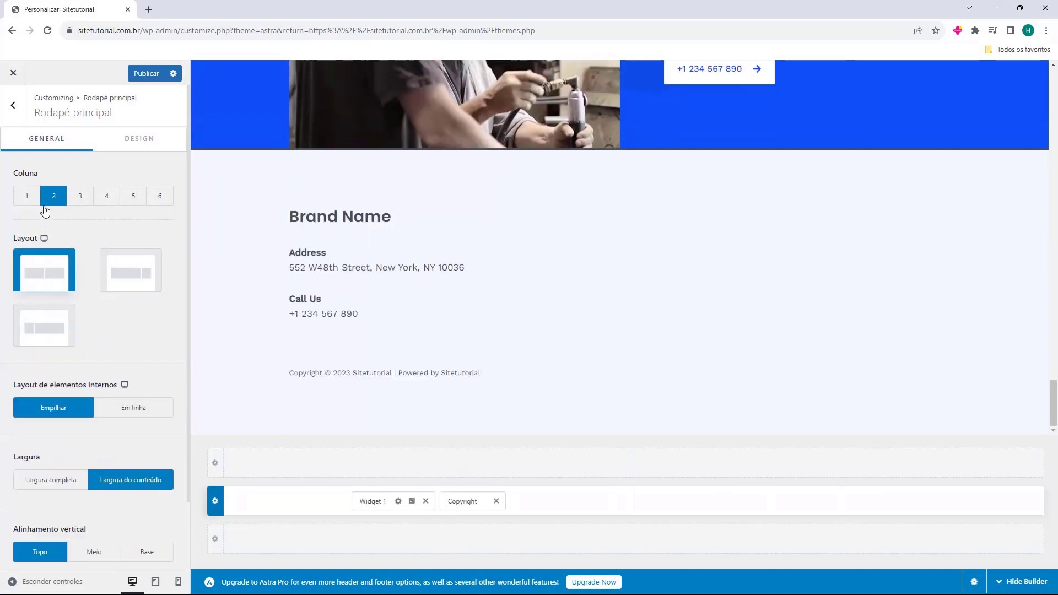
click(136, 200)
click(113, 201)
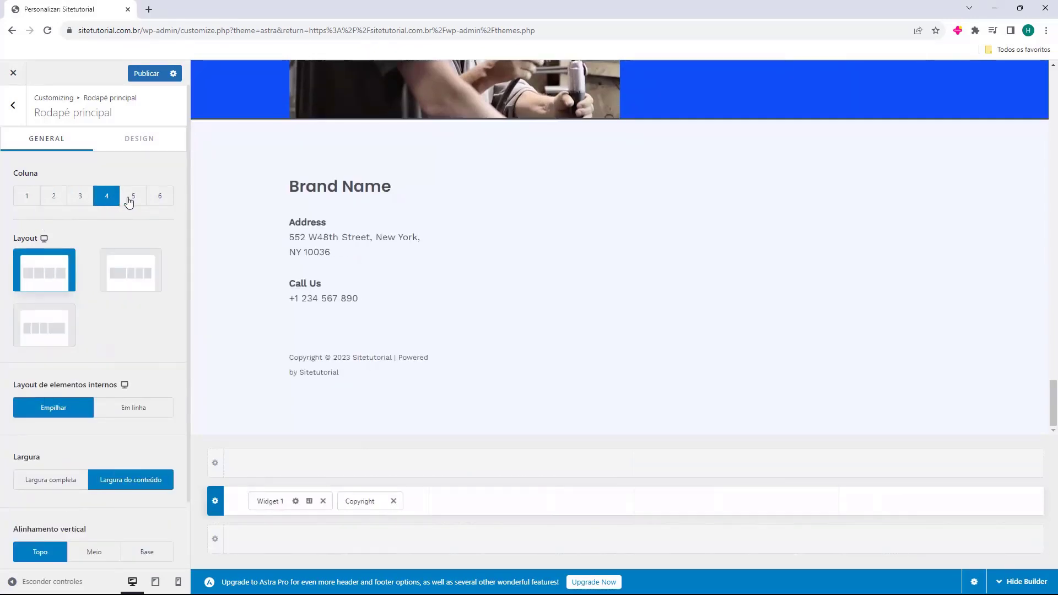
click(126, 201)
click(102, 204)
click(129, 200)
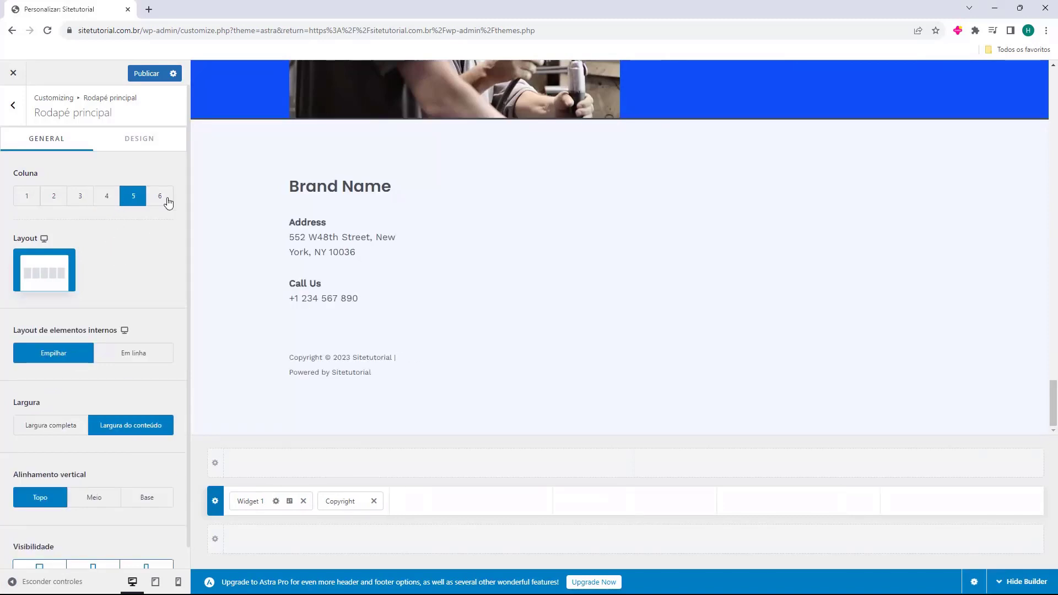
click(161, 201)
click(128, 202)
click(110, 205)
Set the main footer row to three columns and choose the layout with a wide first column and two narrow ones.
click(75, 207)
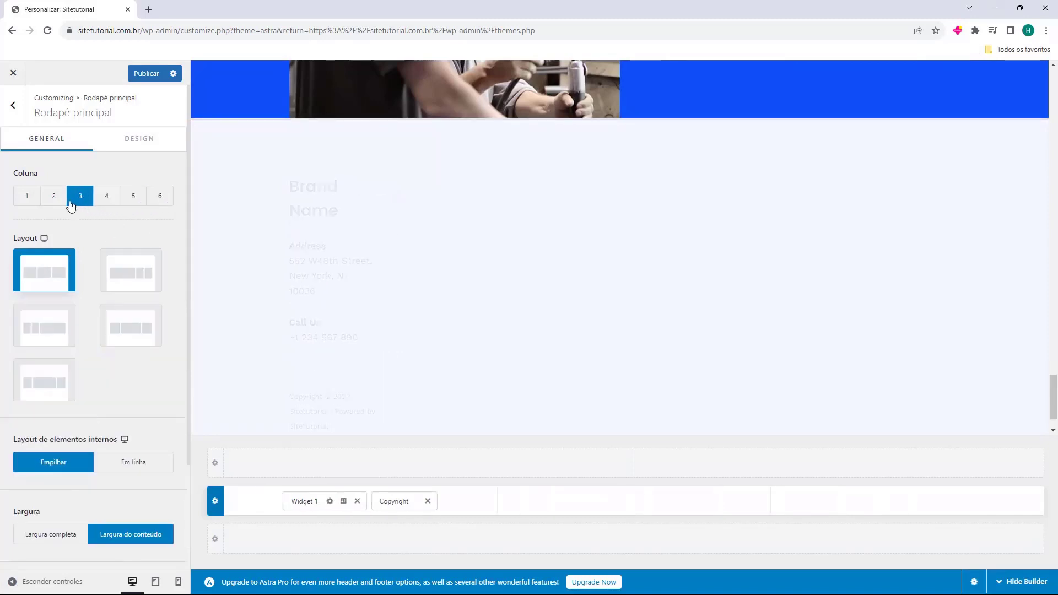
click(104, 203)
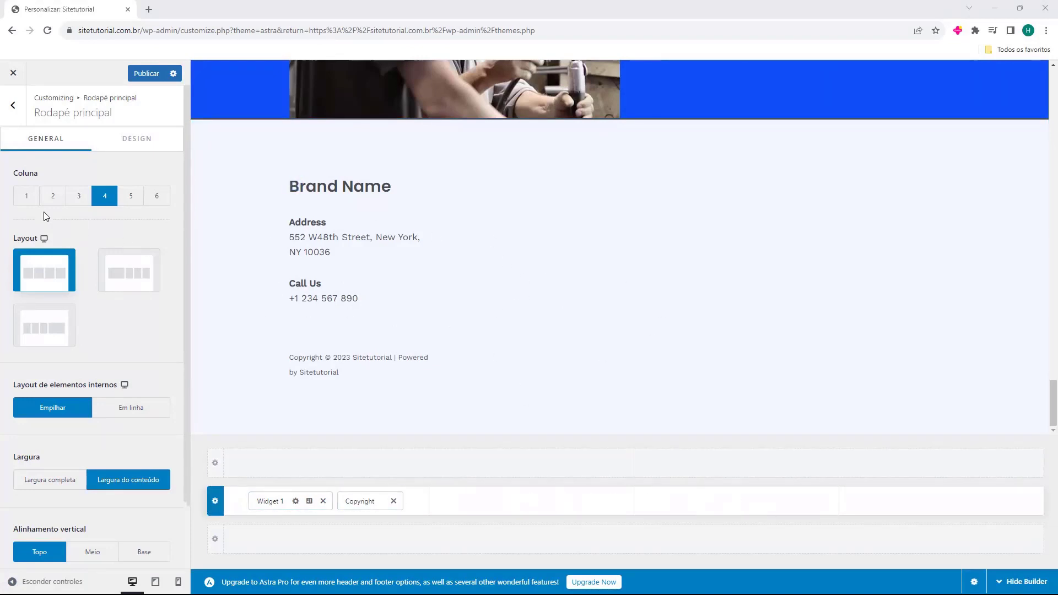
click(78, 202)
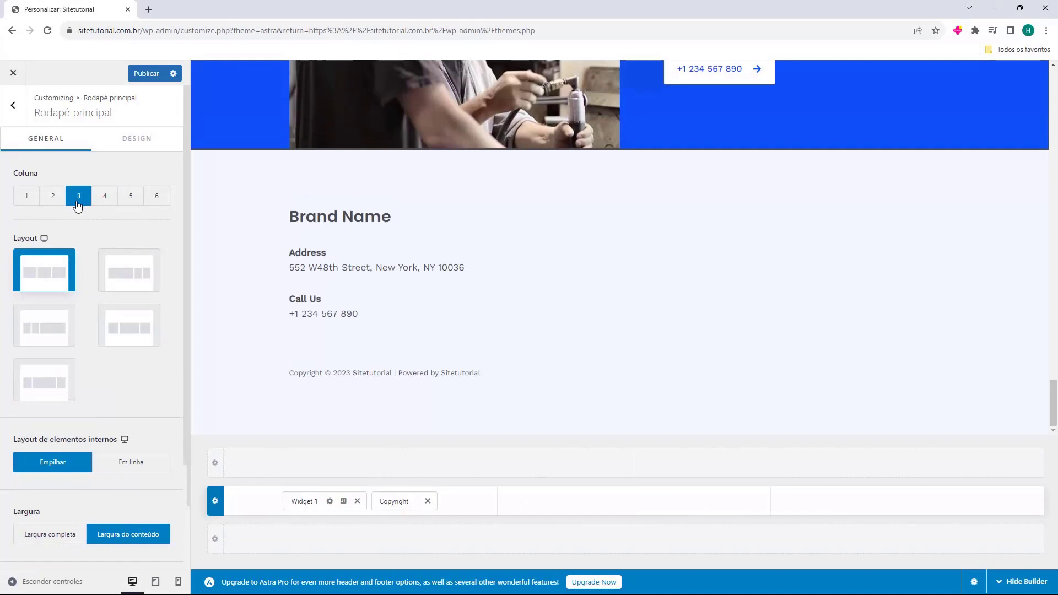
click(119, 282)
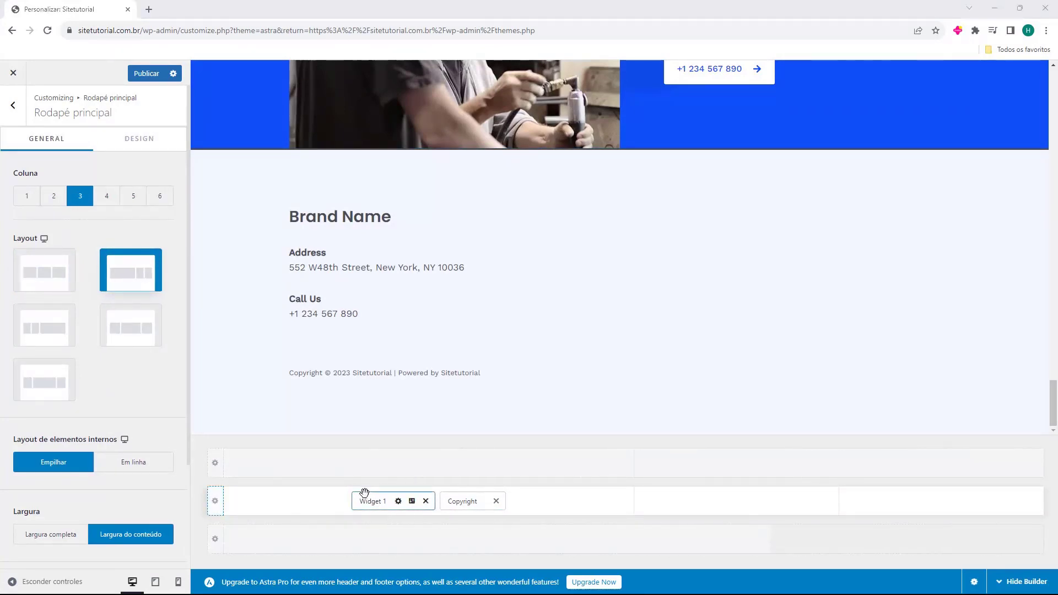
Open the footer's Widget 1 and its text block to examine the editable title and address content.
click(380, 502)
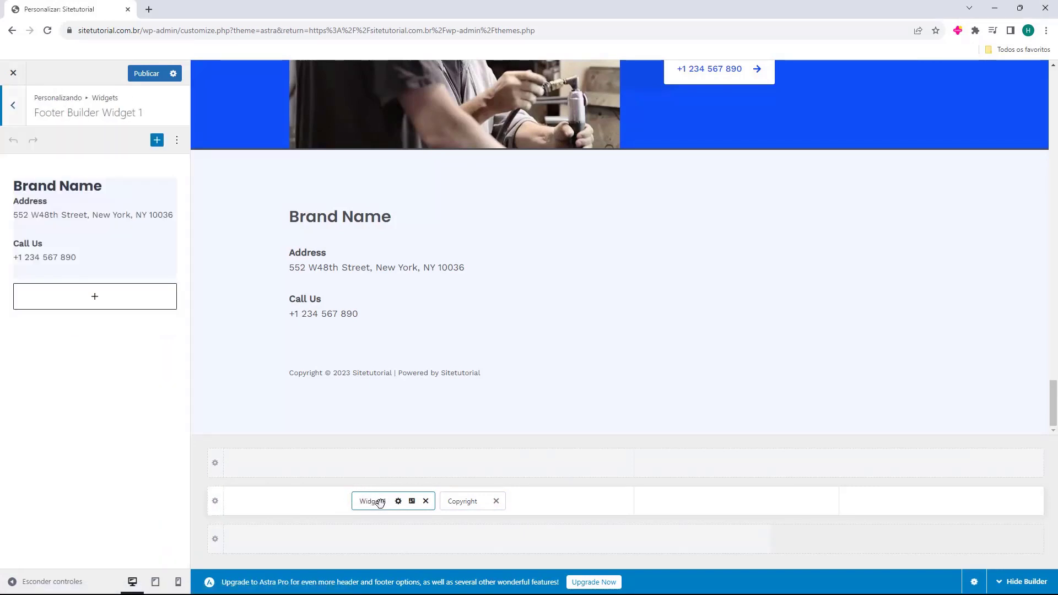
click(112, 244)
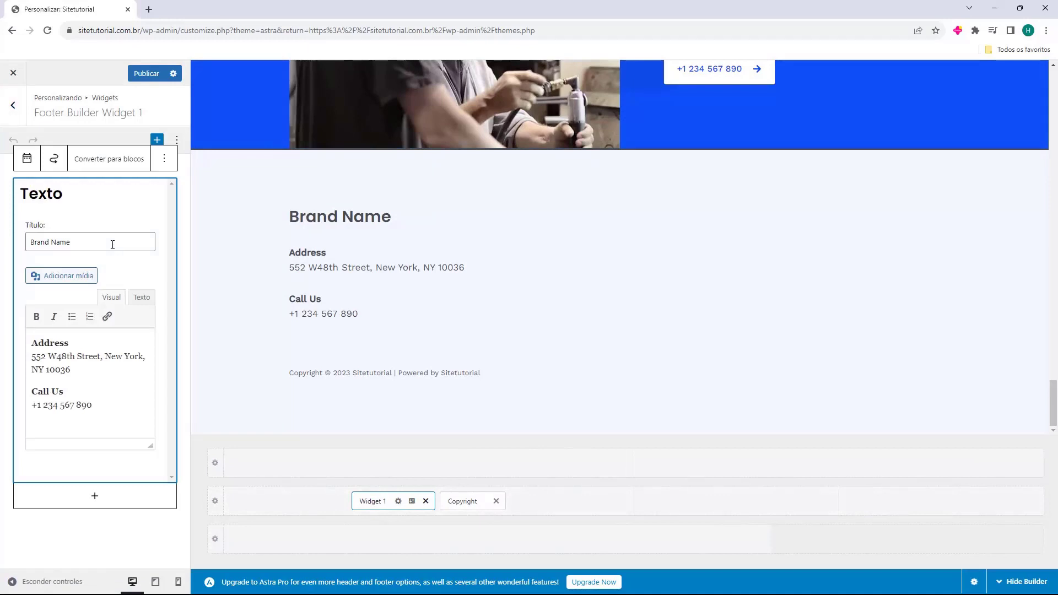
double_click(31, 198)
click(33, 228)
Change the footer's Copyright text to "Copyright [copyright] - Todos os direitos reservados - Sitetutorial".
click(463, 501)
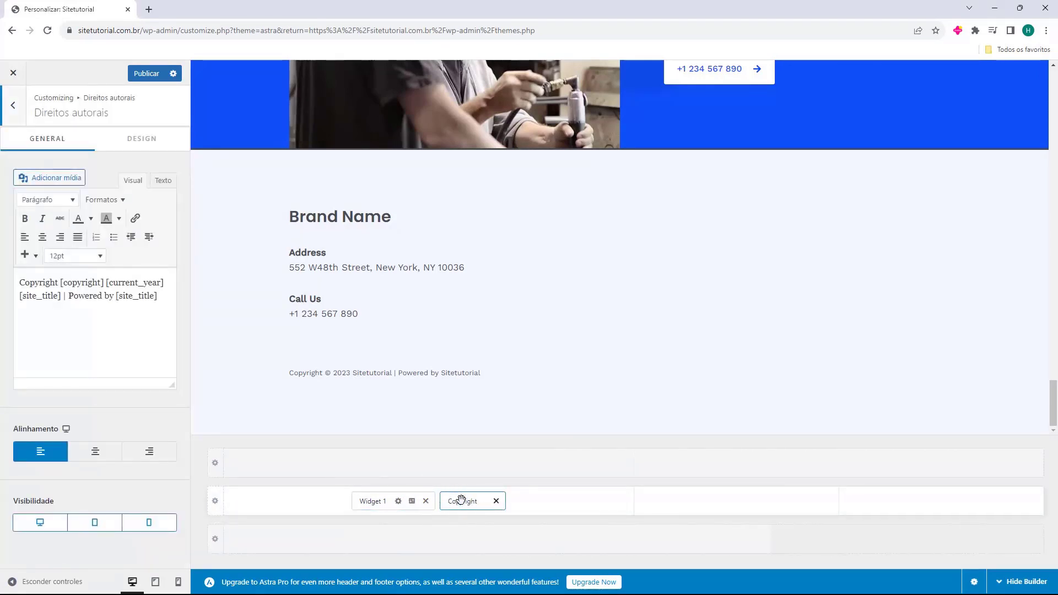
click(72, 307)
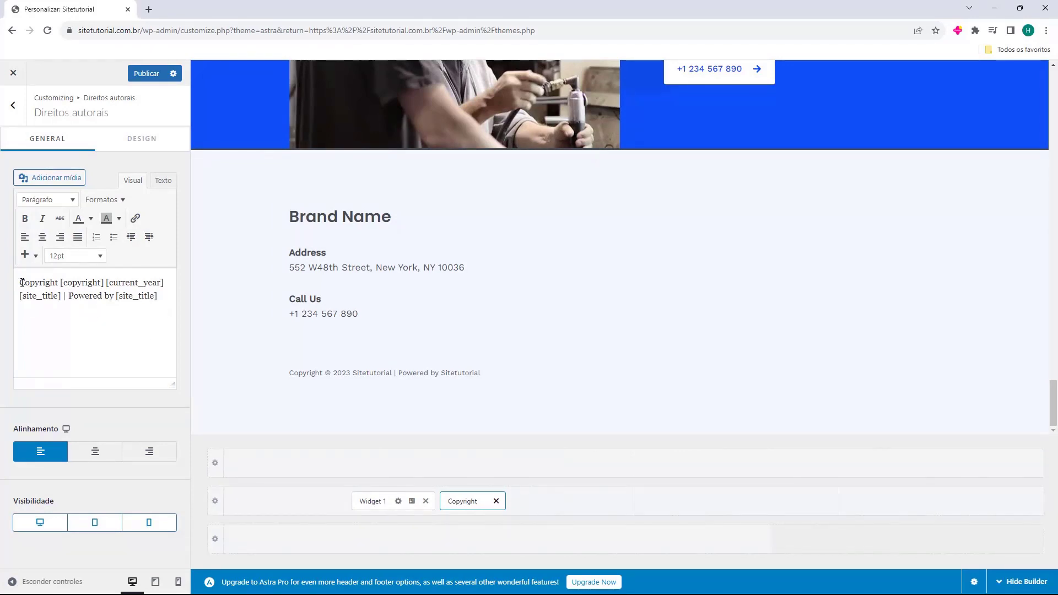
click(60, 283)
key(BackSpace)
drag(63, 284, 85, 285)
click(166, 310)
shift+click(107, 282)
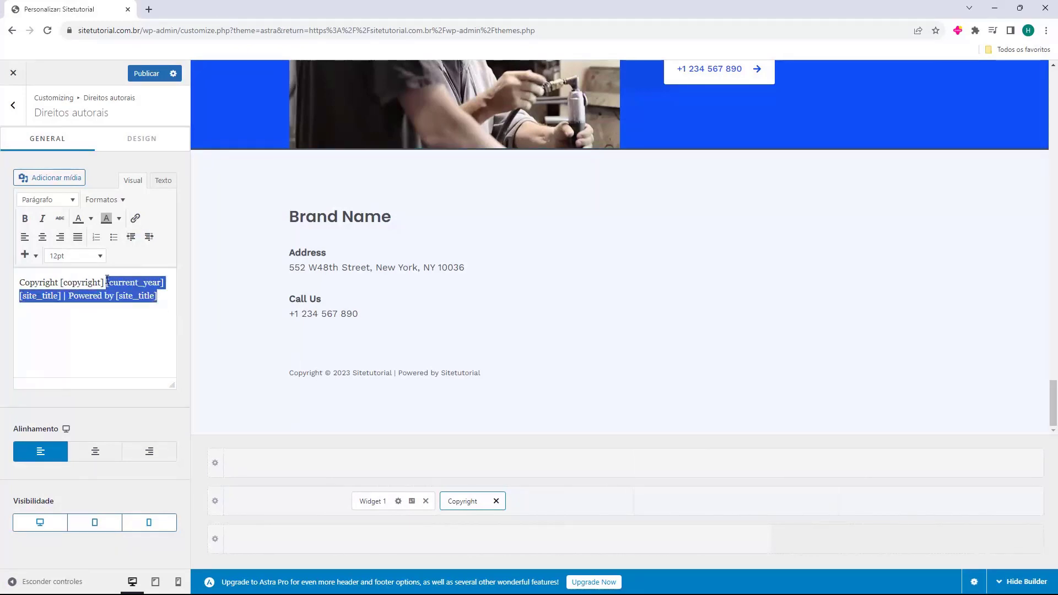
key(BackSpace)
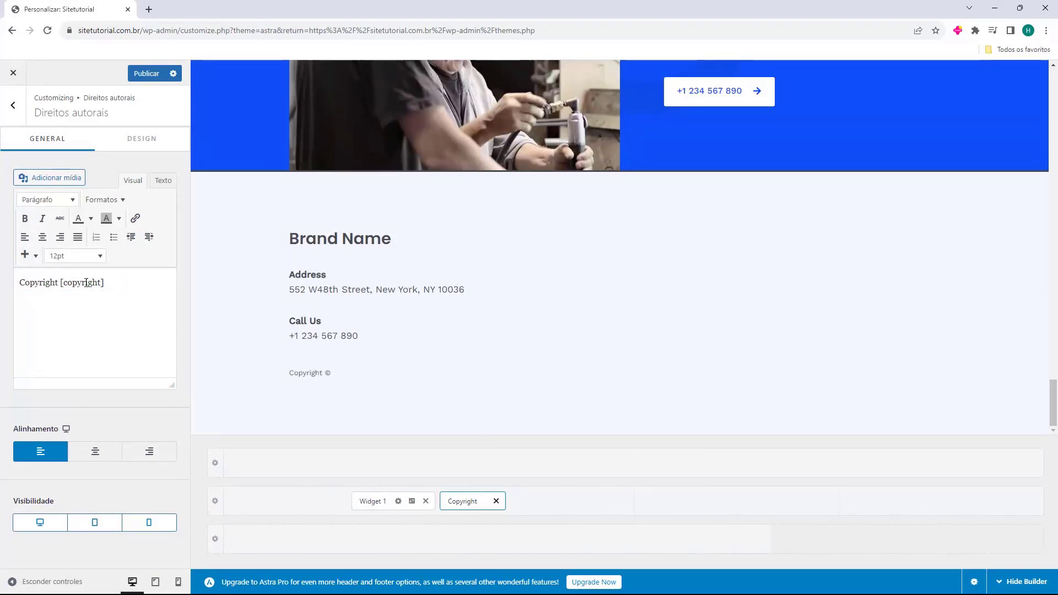
text(- Todos os direitos reservados)
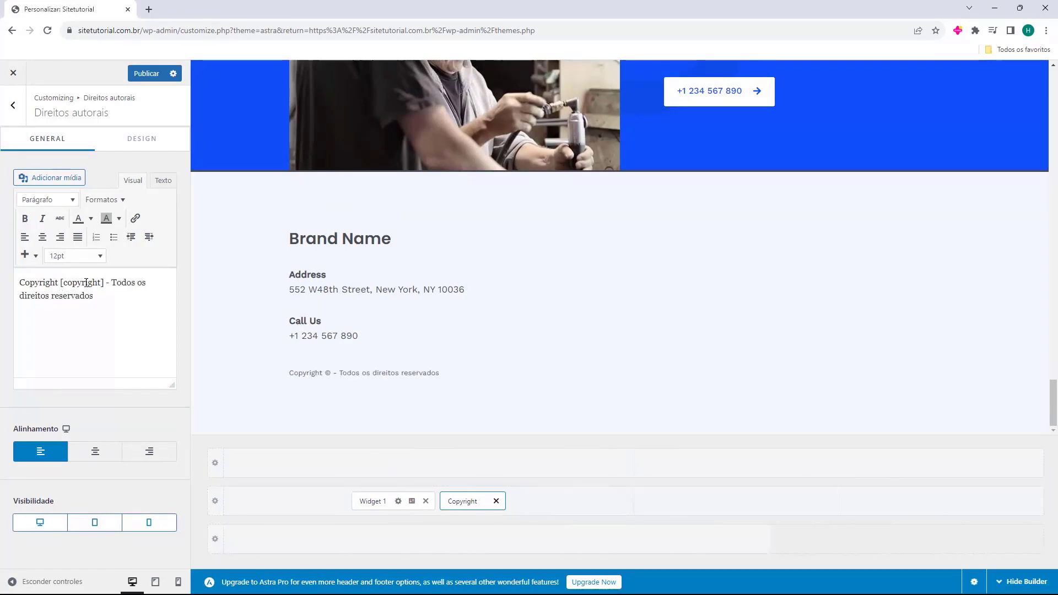
text( - Sitetutorial)
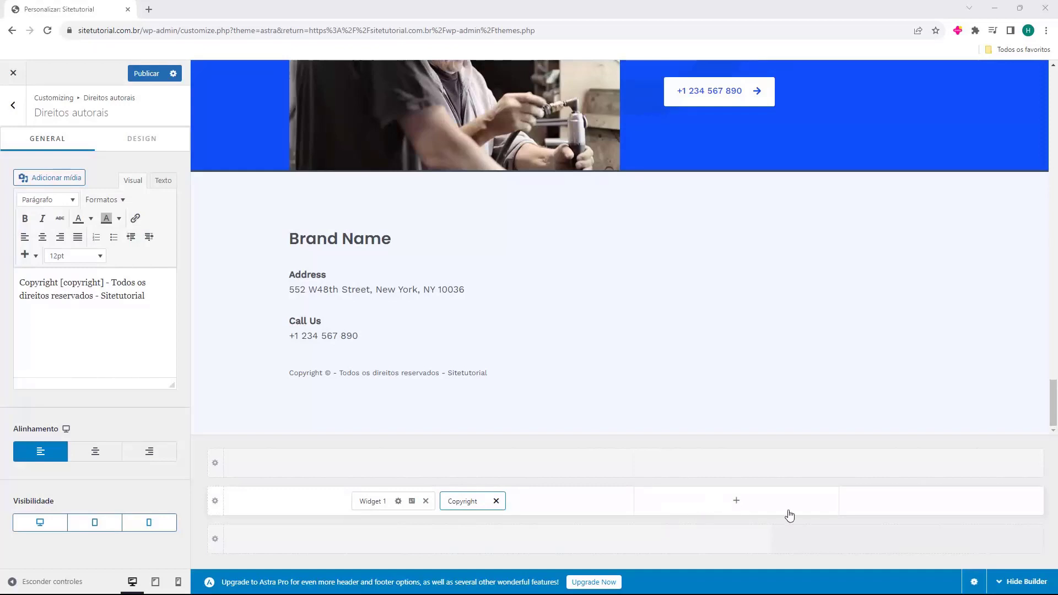
Add Widget 2 to the middle column of the main footer row and delete its Business Hours block.
click(730, 501)
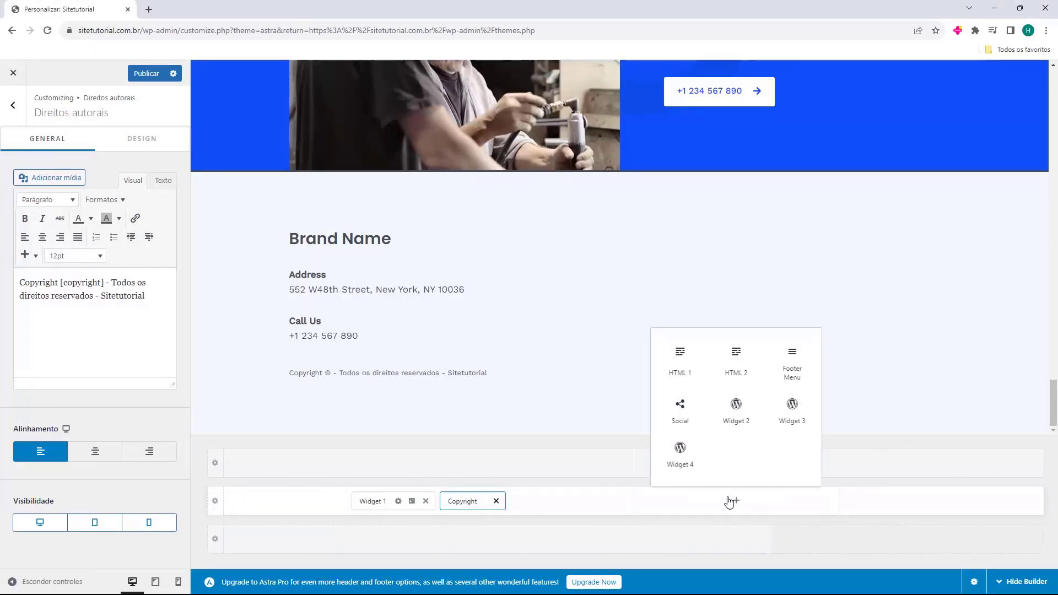
click(736, 413)
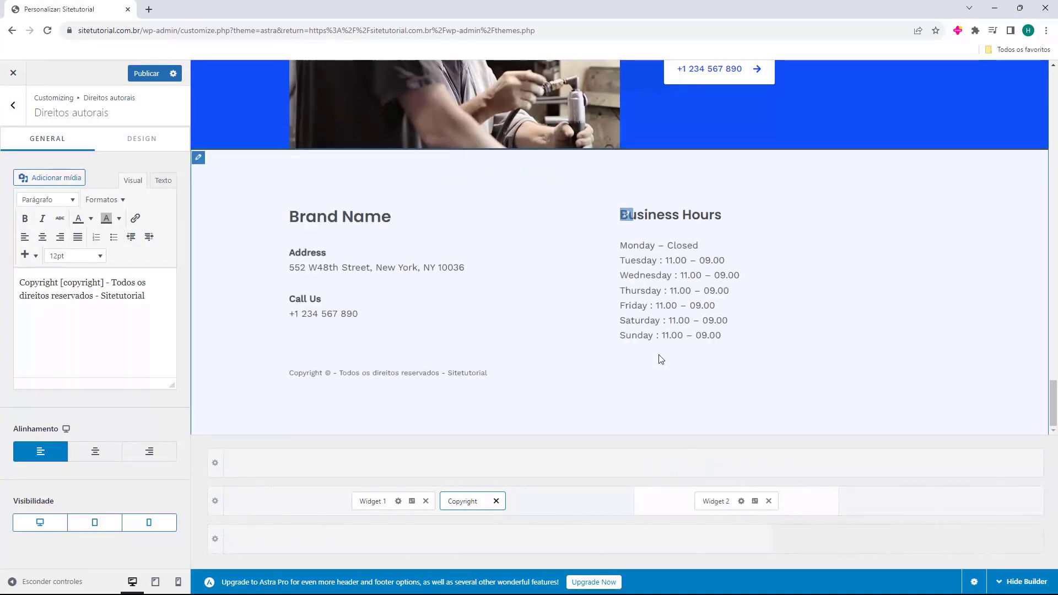
click(711, 501)
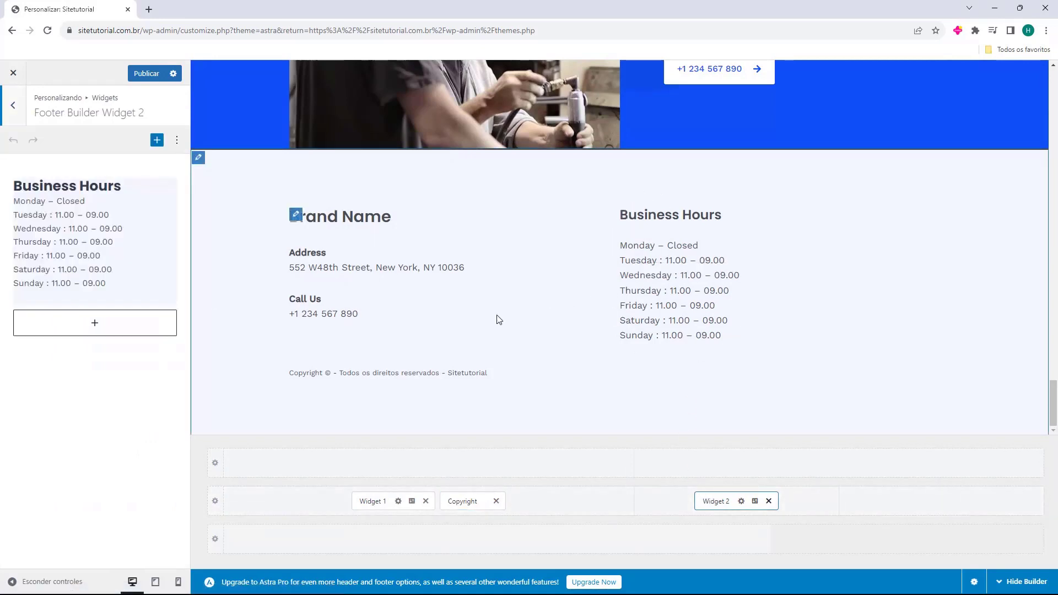
click(88, 276)
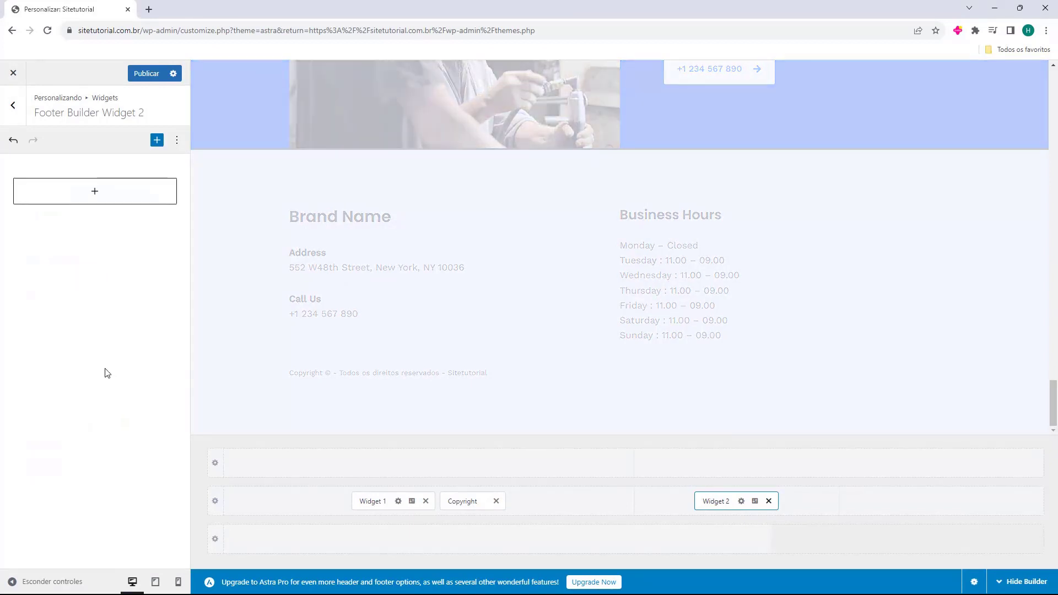
Insert a Menu block into the empty footer Widget 2 and give it the title "Paginas".
click(98, 194)
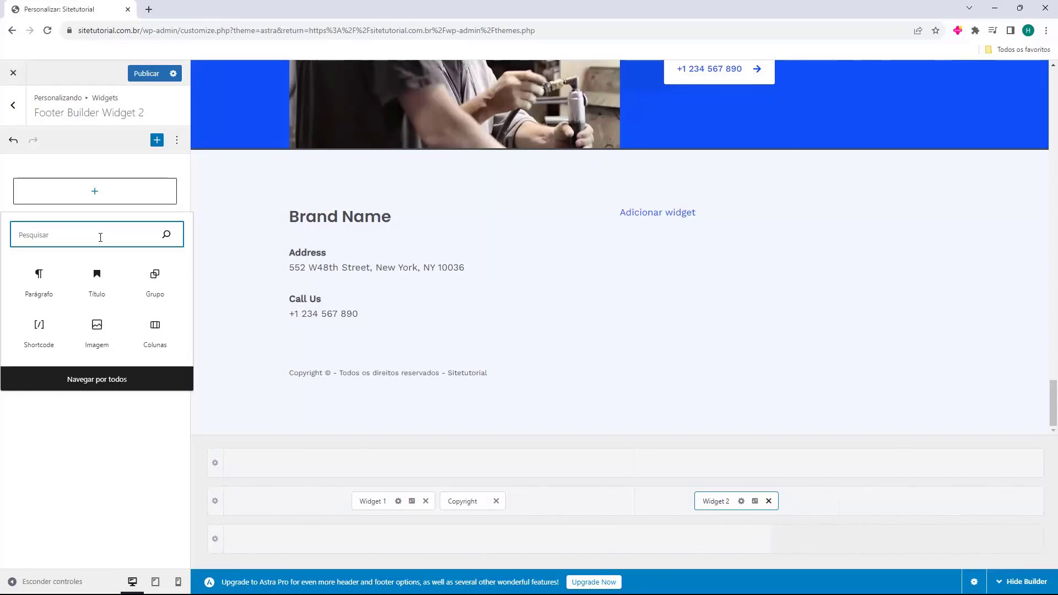
text(menu)
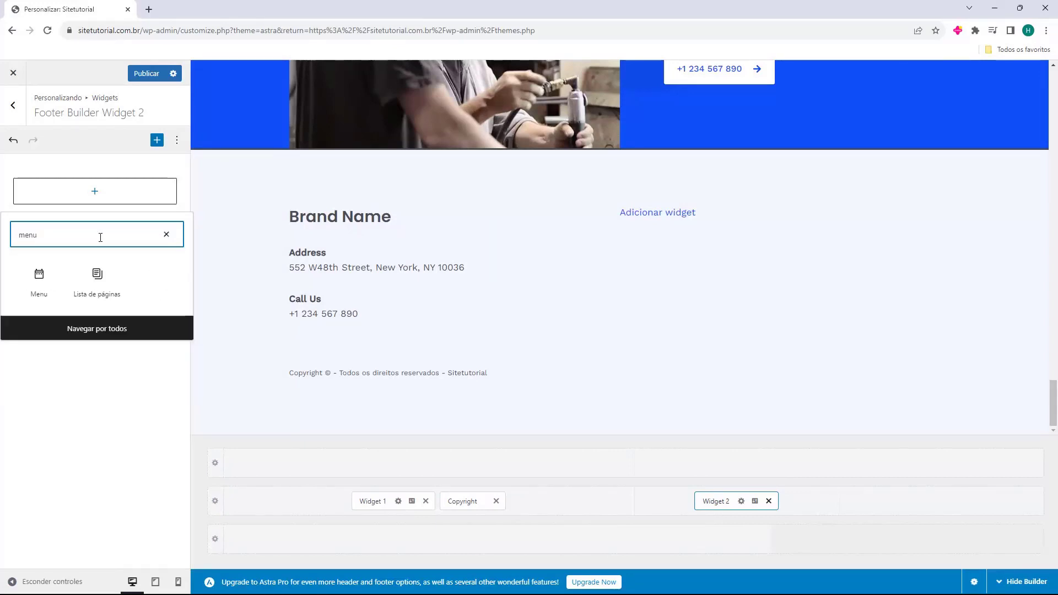
click(32, 285)
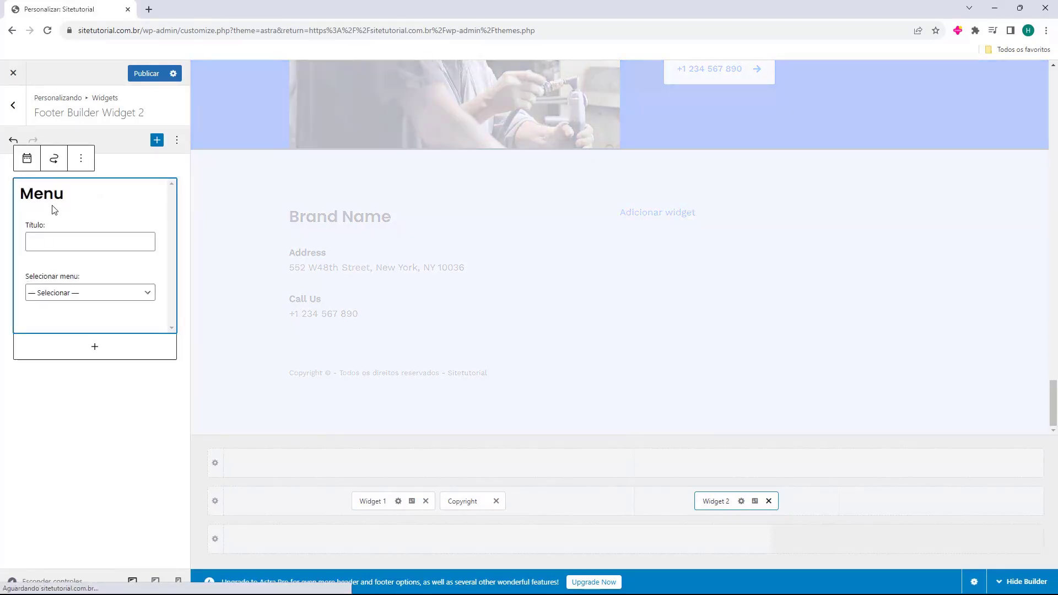
click(35, 244)
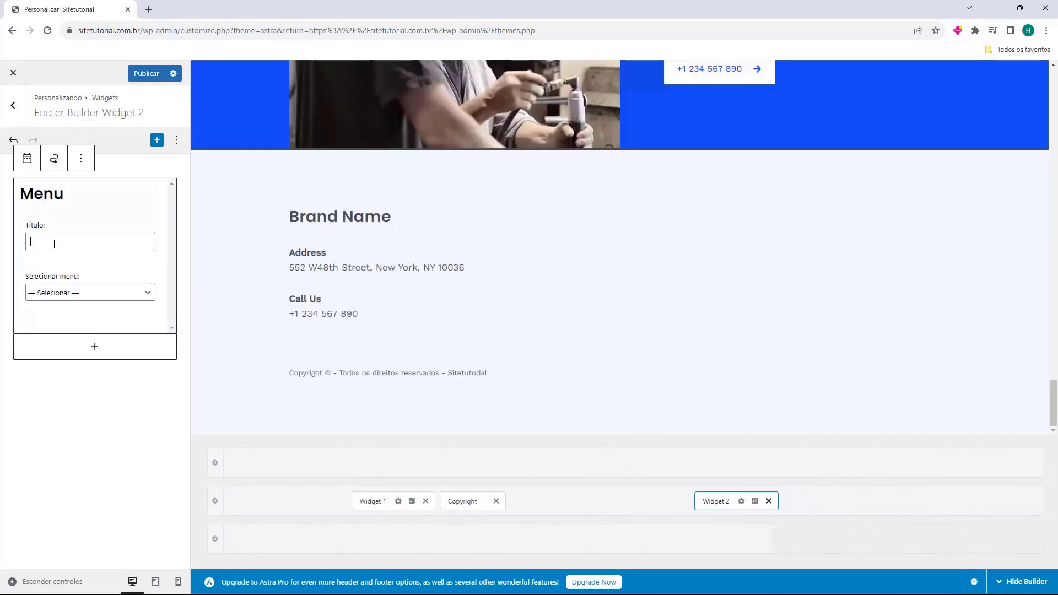
text(Pa)
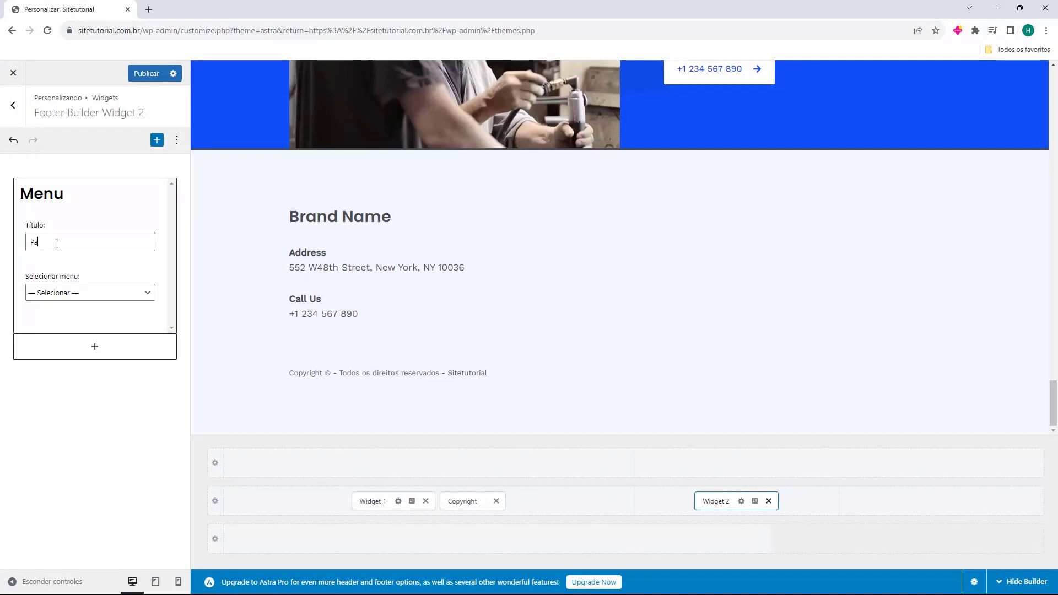
text(ginas)
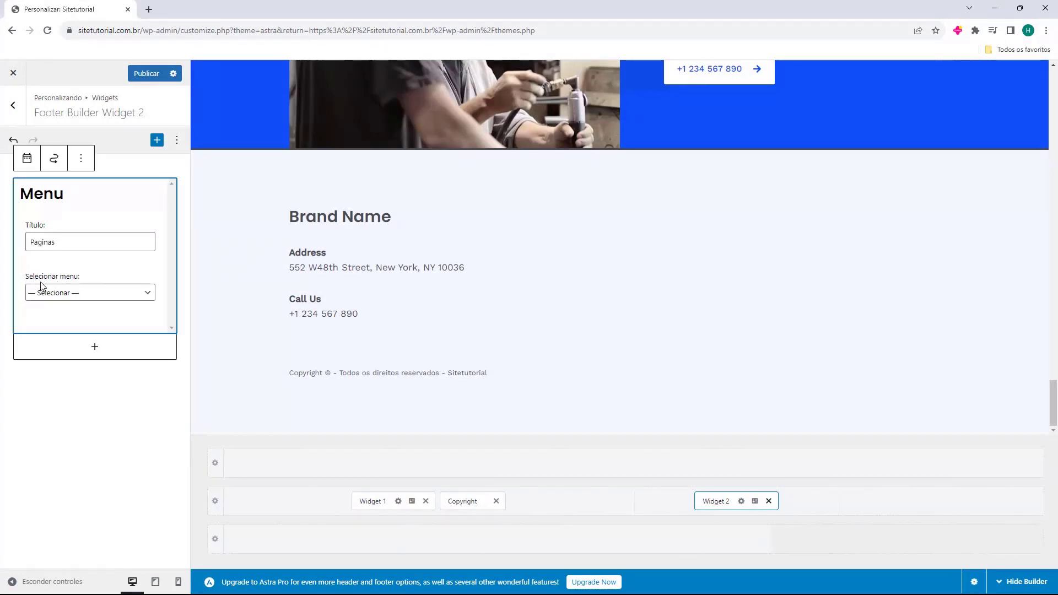
Assign the Primary Menu to the "Paginas" menu block in Widget 2.
click(62, 292)
click(67, 315)
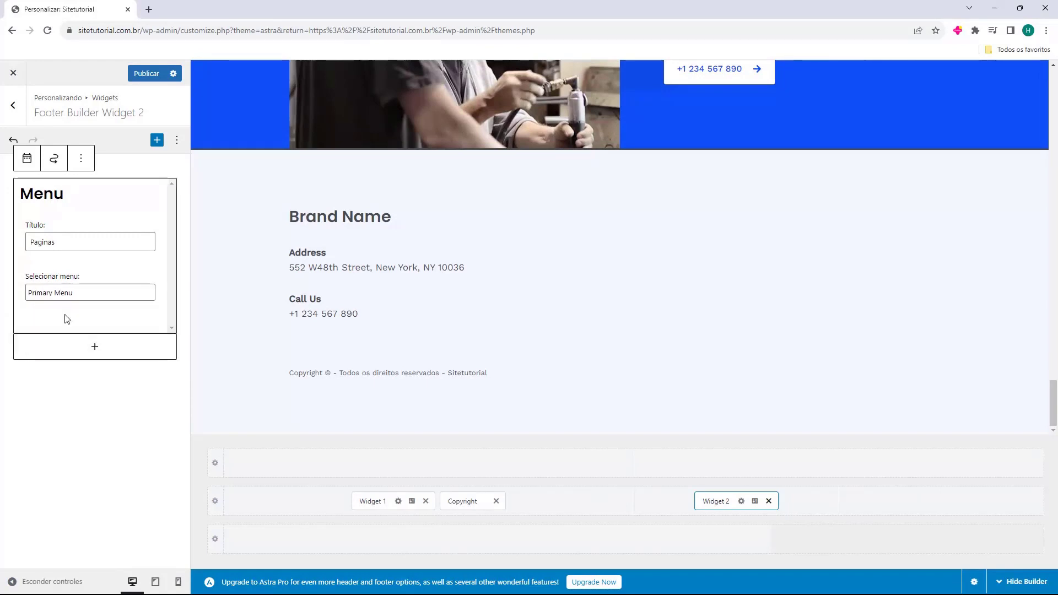
click(33, 296)
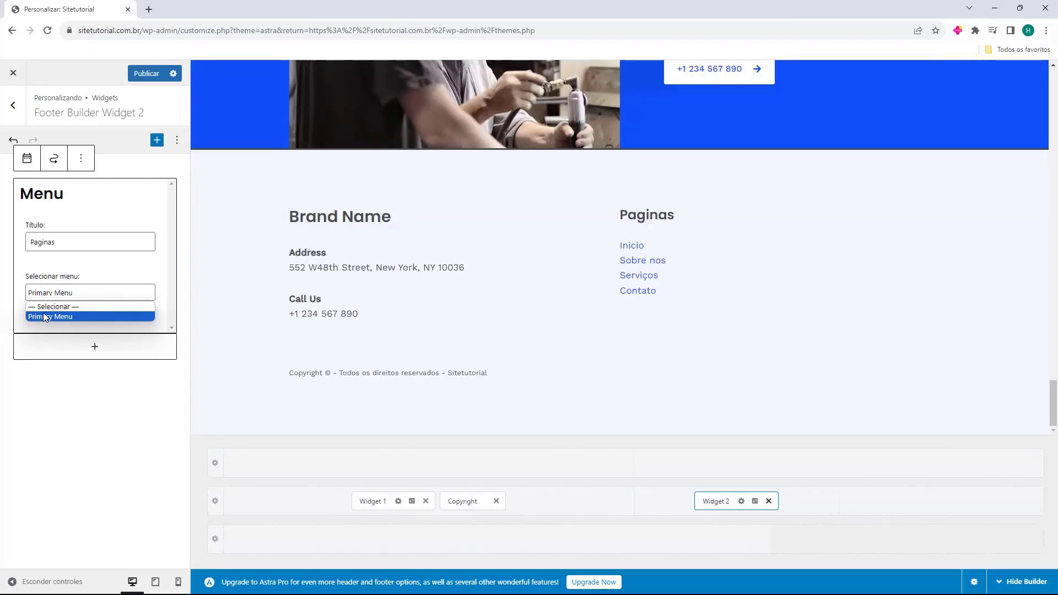
click(45, 317)
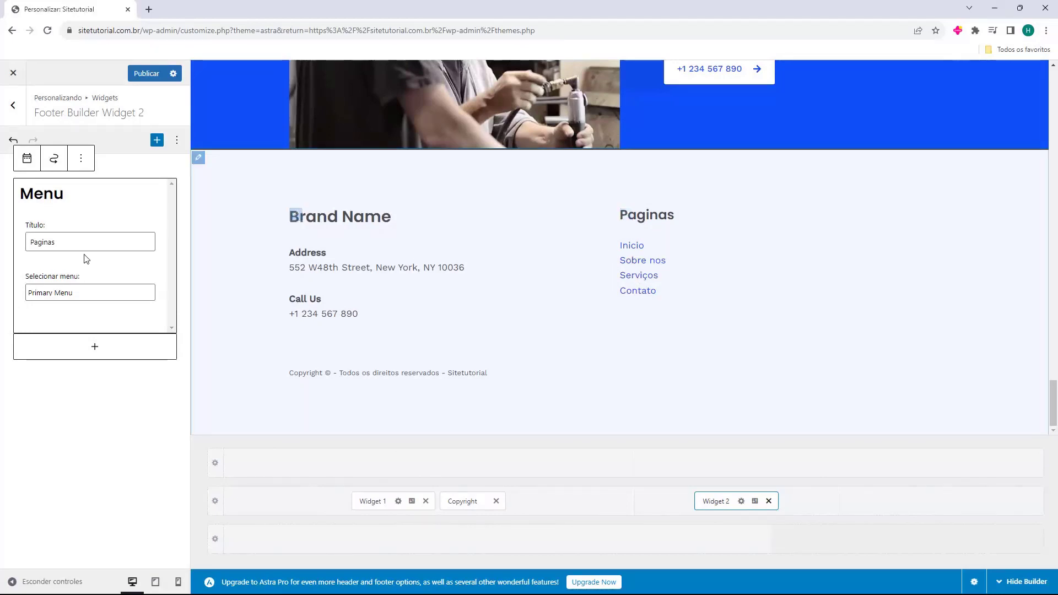
click(79, 404)
click(39, 232)
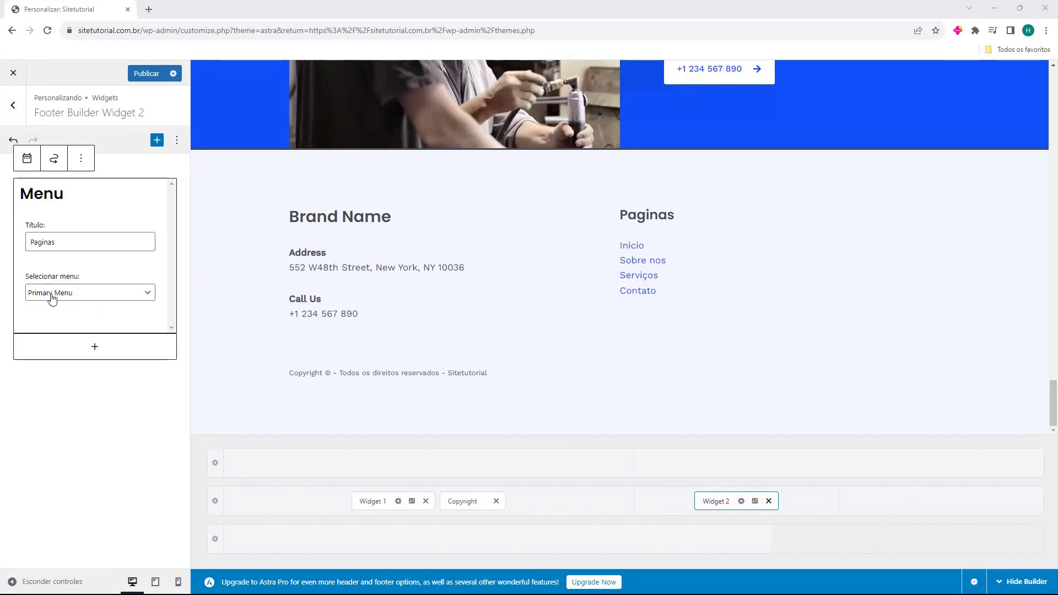
click(687, 510)
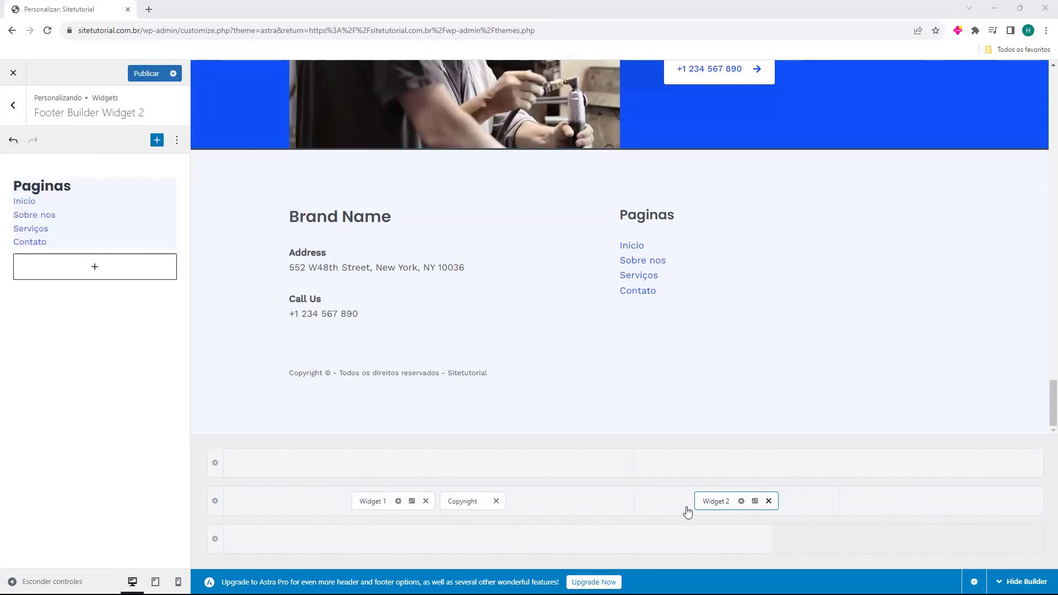
Add the HTML 1 element to the empty third column of the main footer row and open its settings.
click(938, 510)
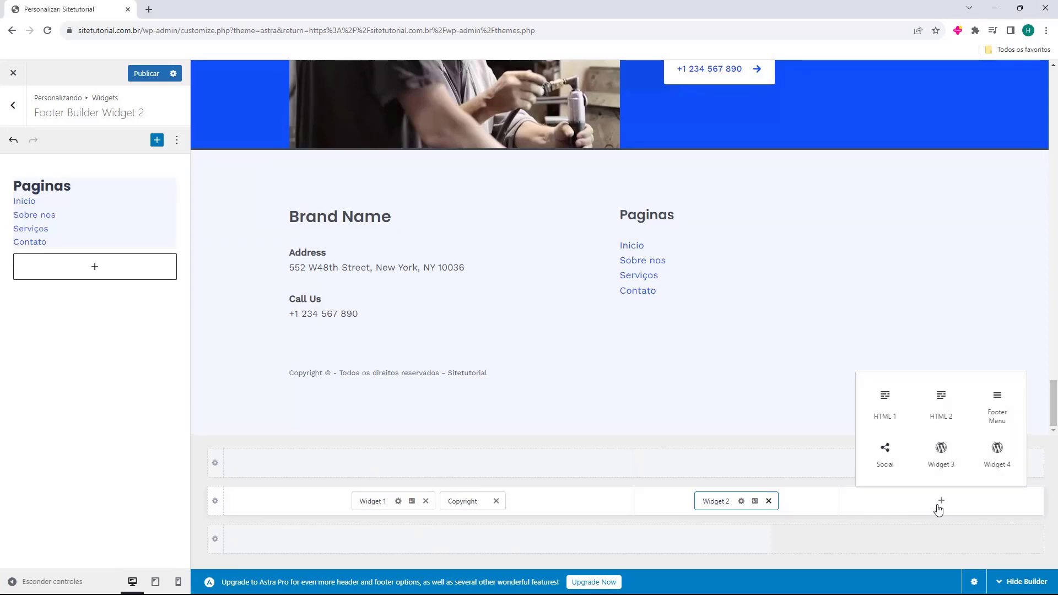
click(886, 402)
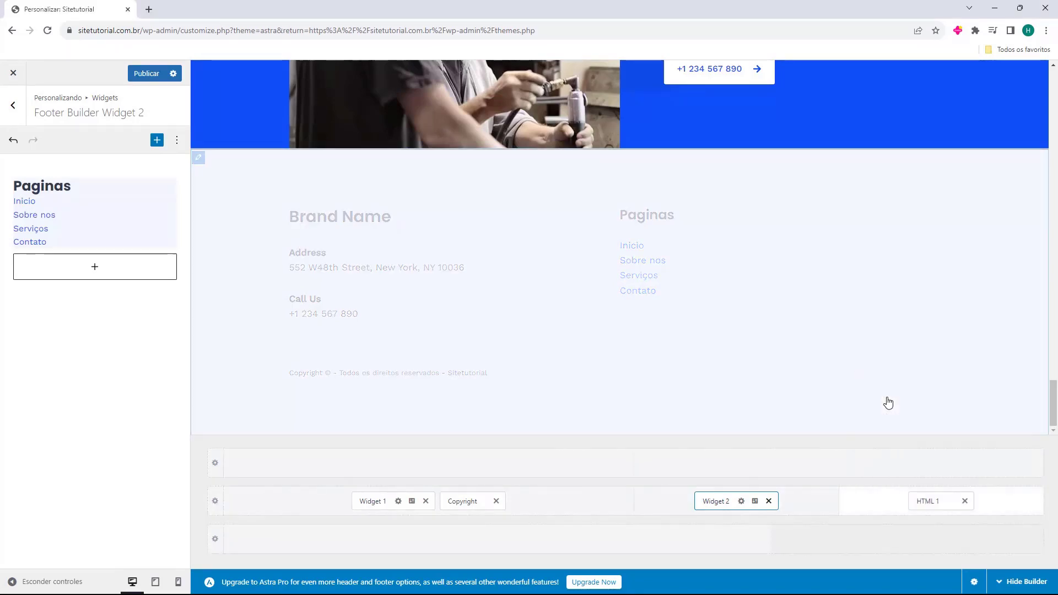
click(926, 501)
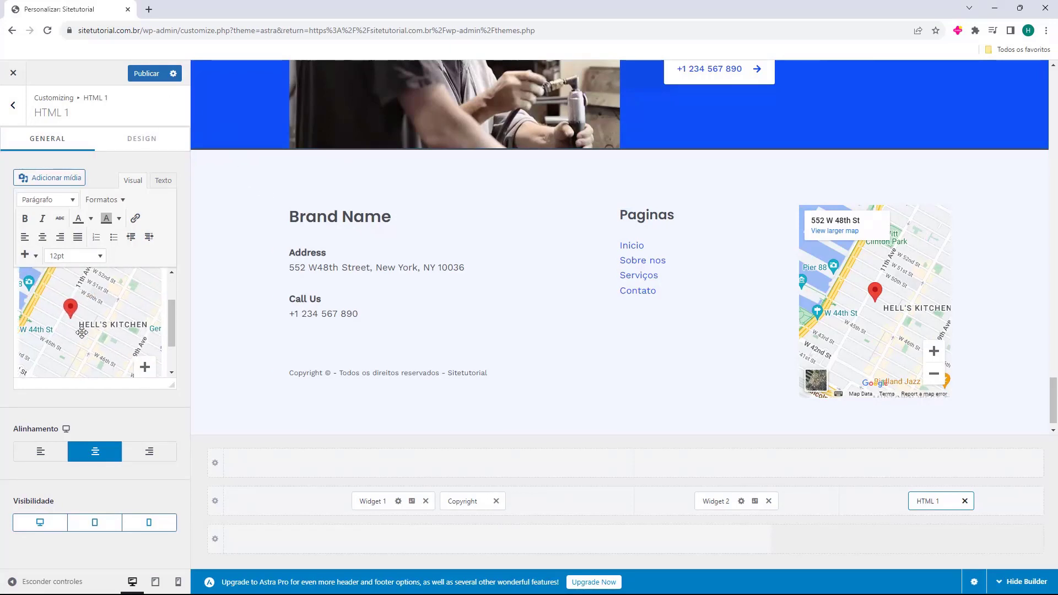
Replace the map in HTML 1 with a "Contatos:" heading, the WhatsApp number and the contact e-mail, and align the element left.
scroll(78, 336, down, 2)
click(97, 362)
key(Delete)
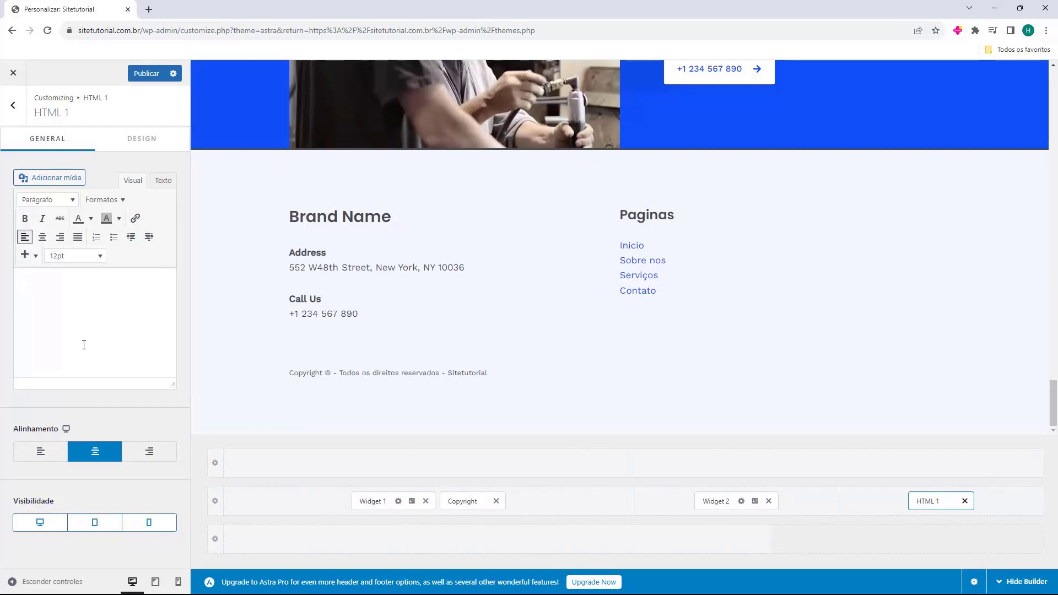
key(ctrl+v)
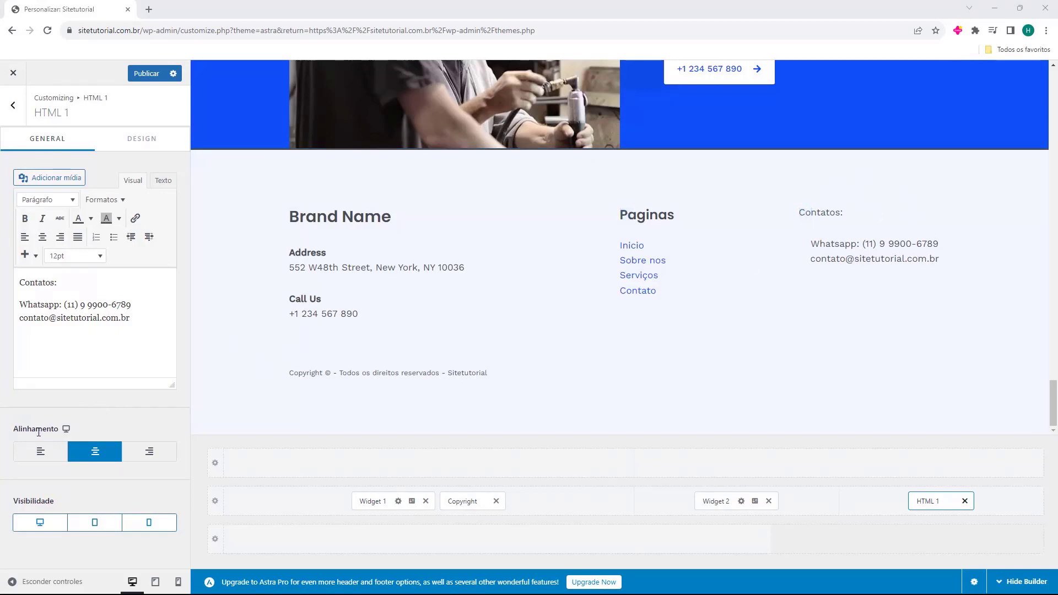
click(39, 452)
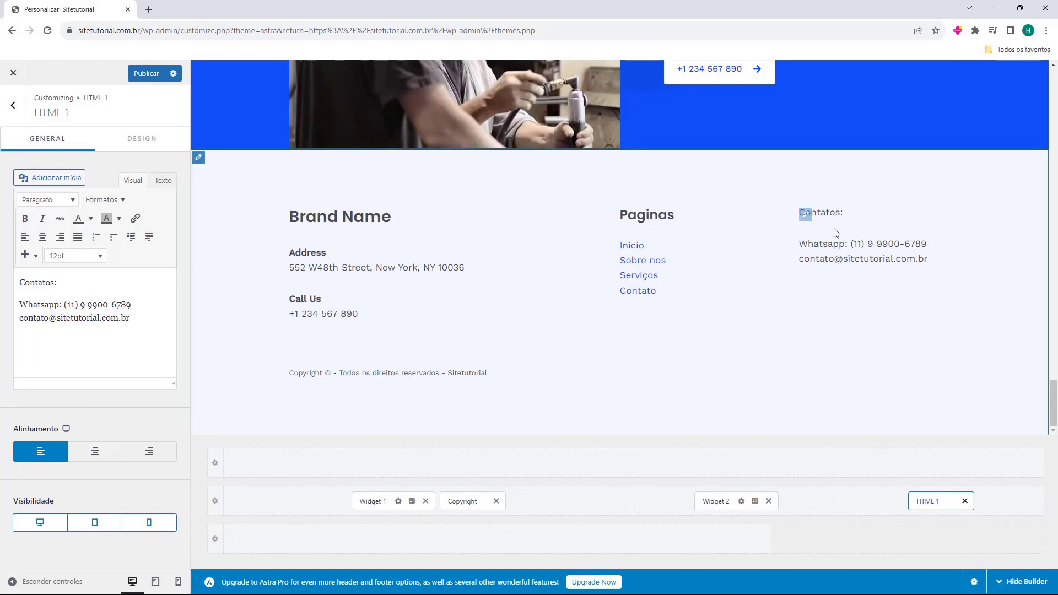
Format the "Contatos:" heading in HTML 1 as 24pt bold and make the "Whatsapp:" label bold.
click(66, 283)
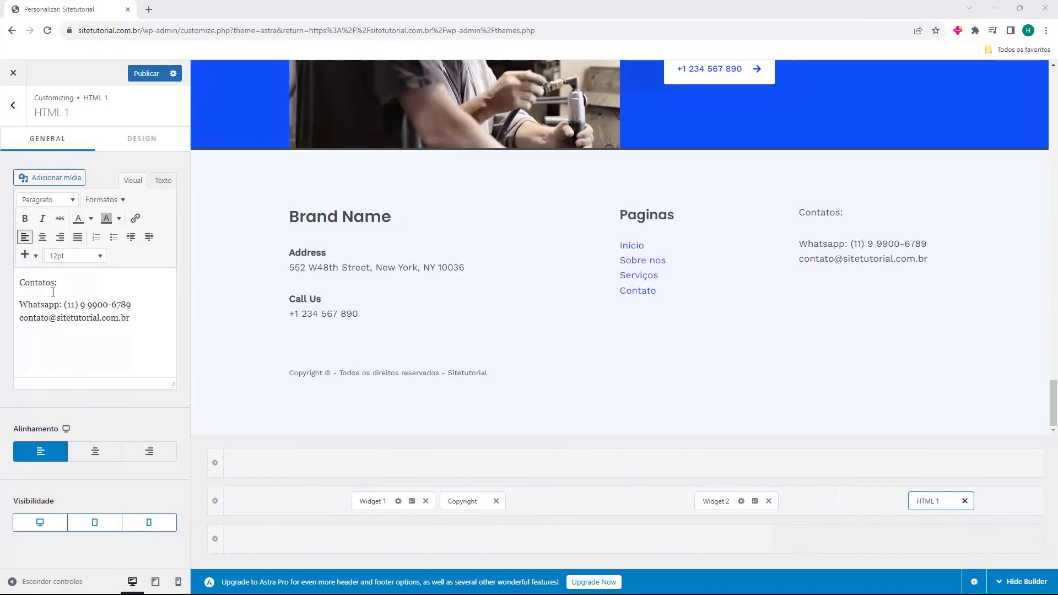
drag(60, 283, 13, 284)
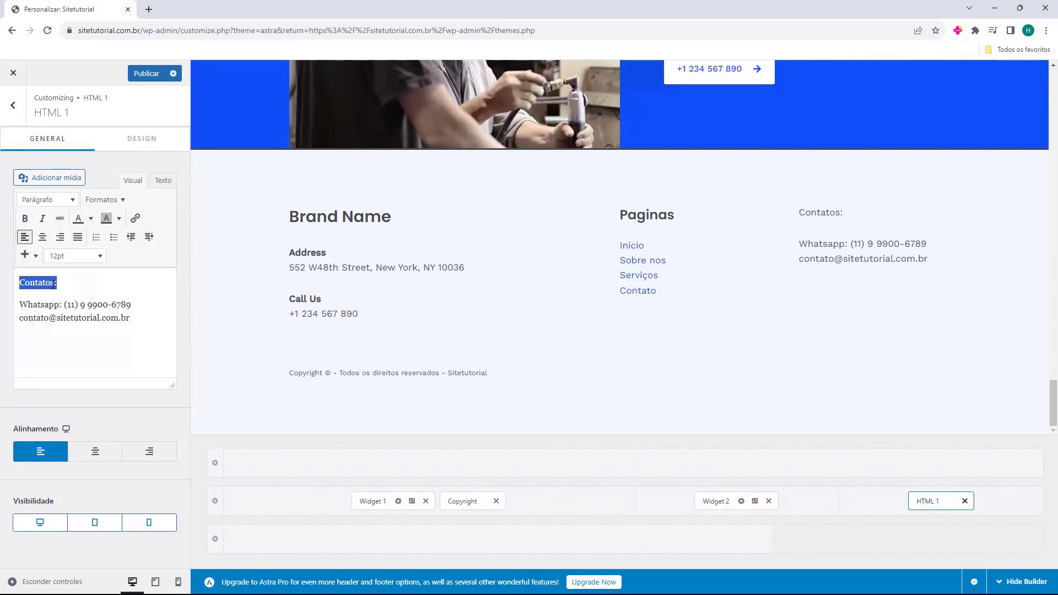
click(72, 258)
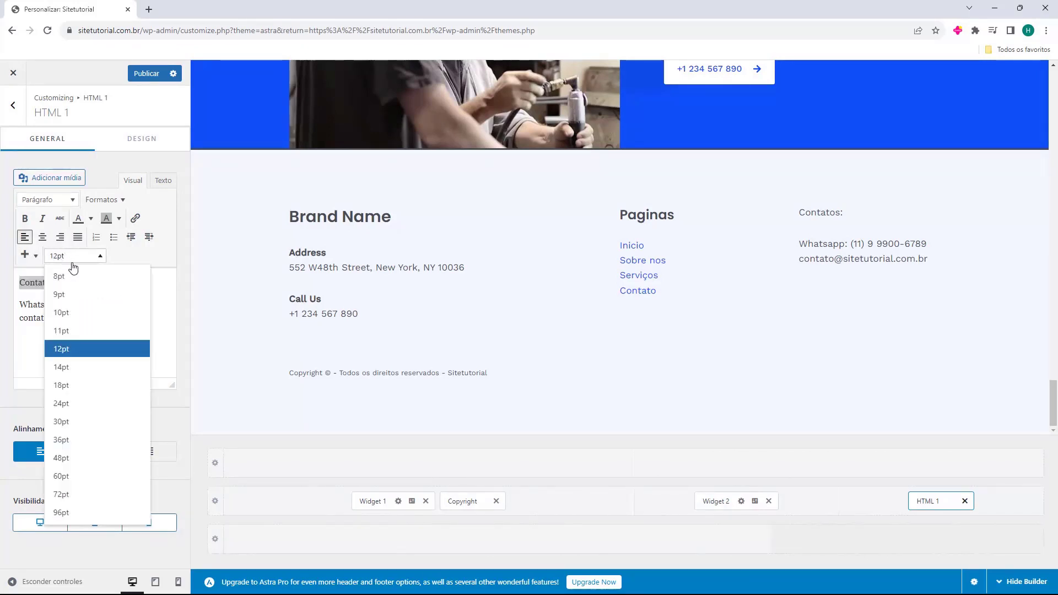
click(72, 257)
drag(72, 283, 21, 282)
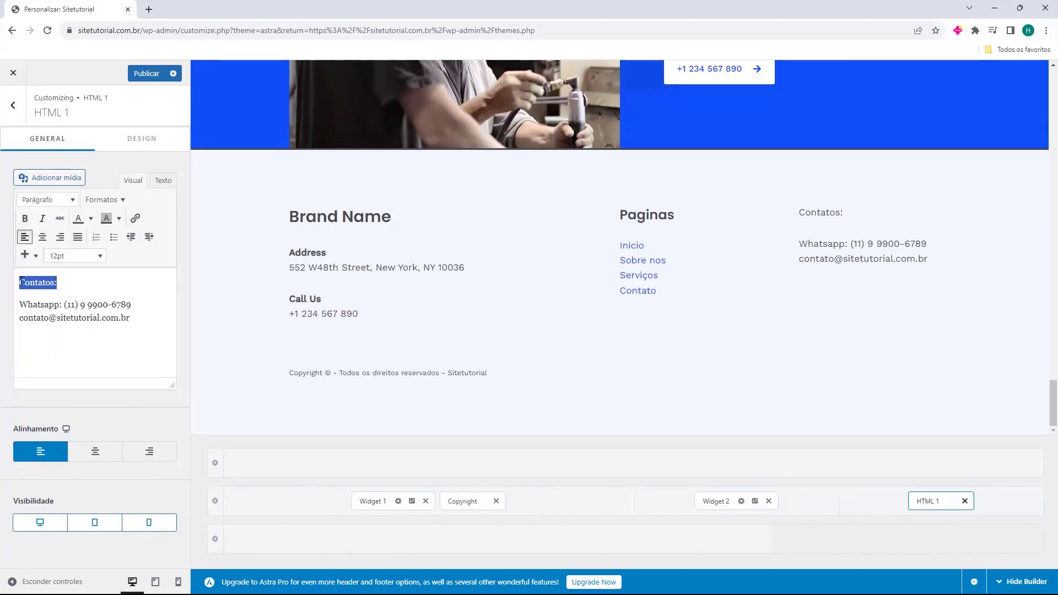
click(58, 258)
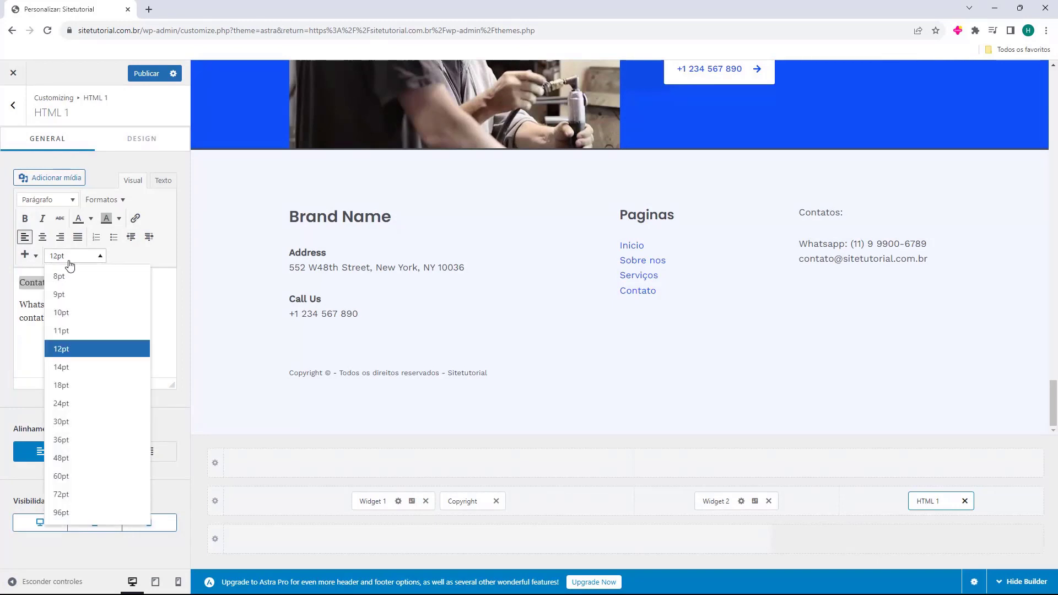
click(82, 367)
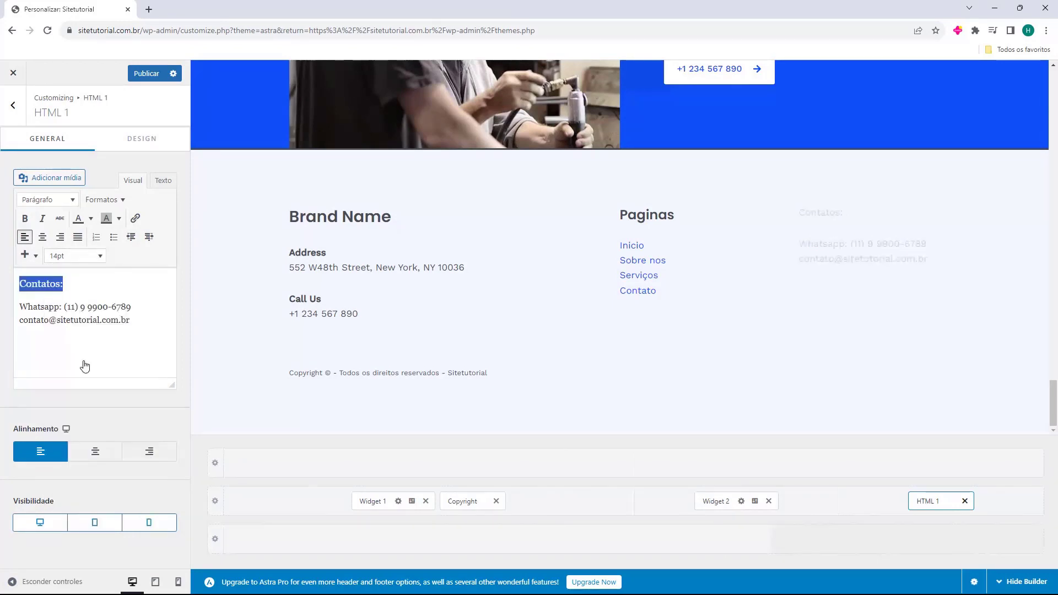
click(78, 256)
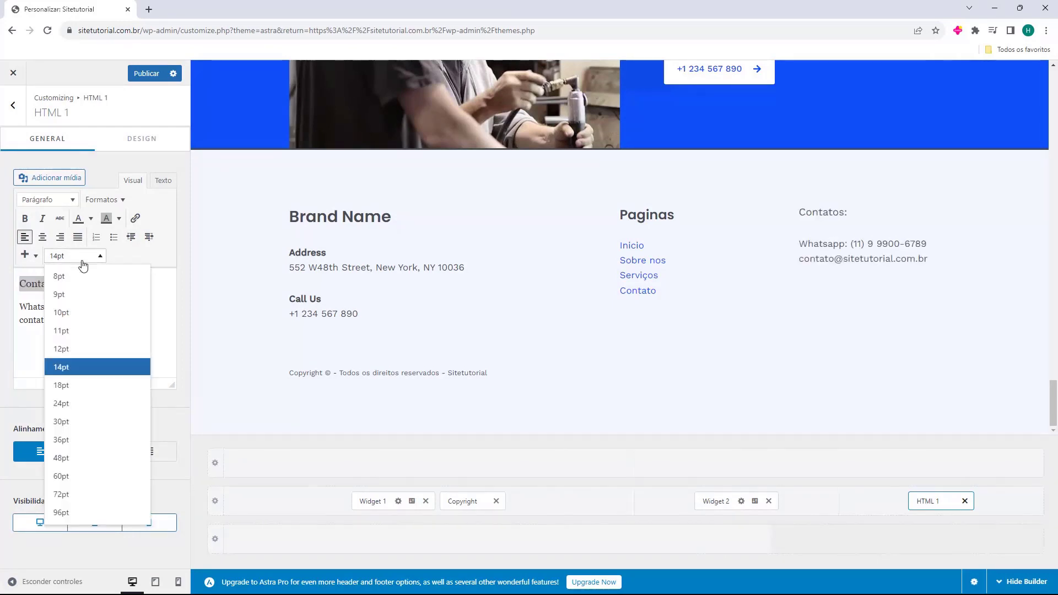
click(84, 404)
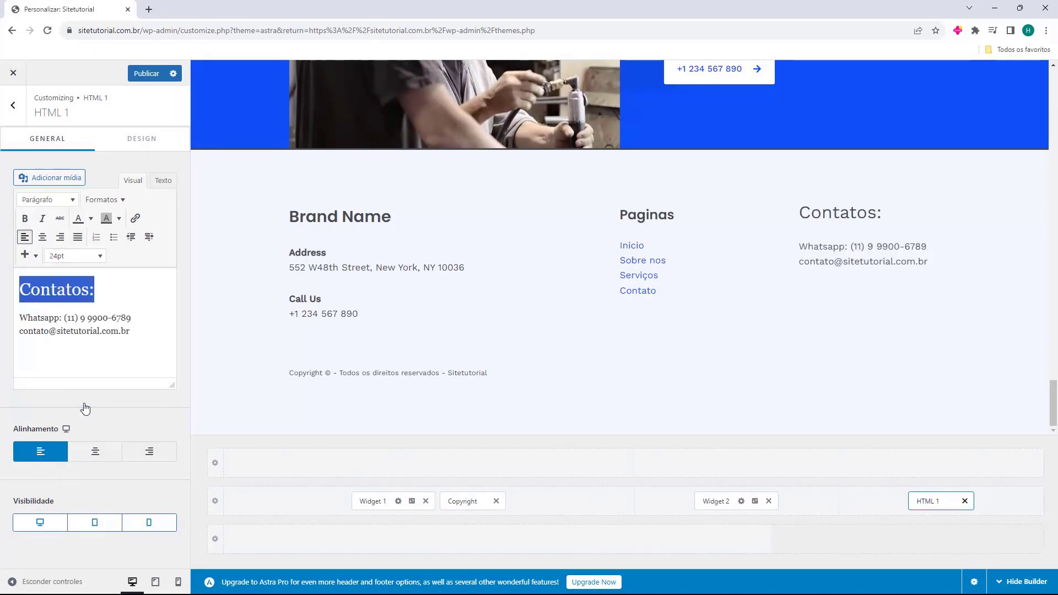
click(25, 219)
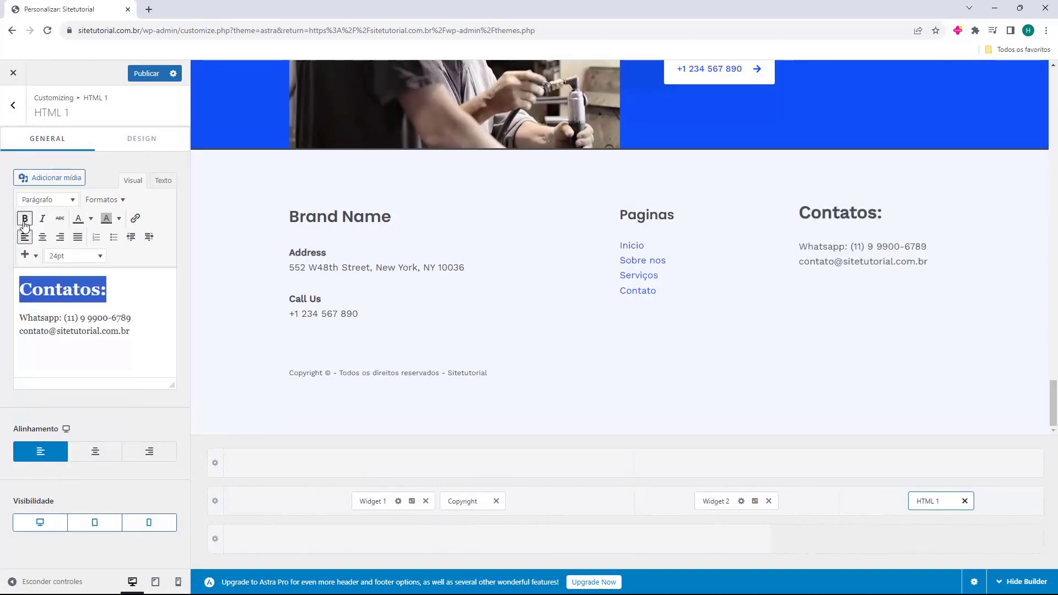
drag(62, 318, 20, 318)
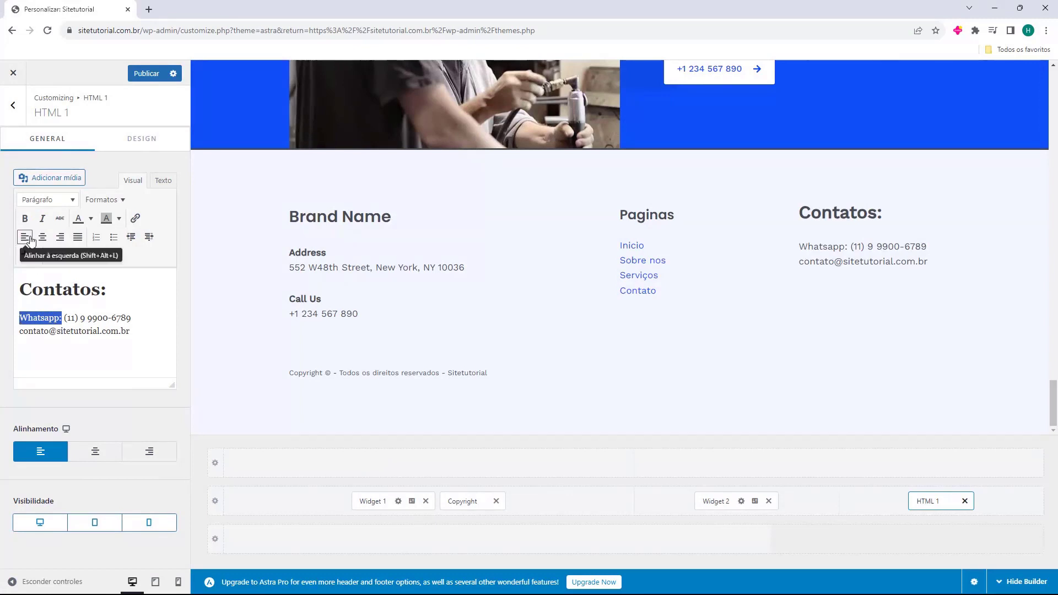
click(24, 219)
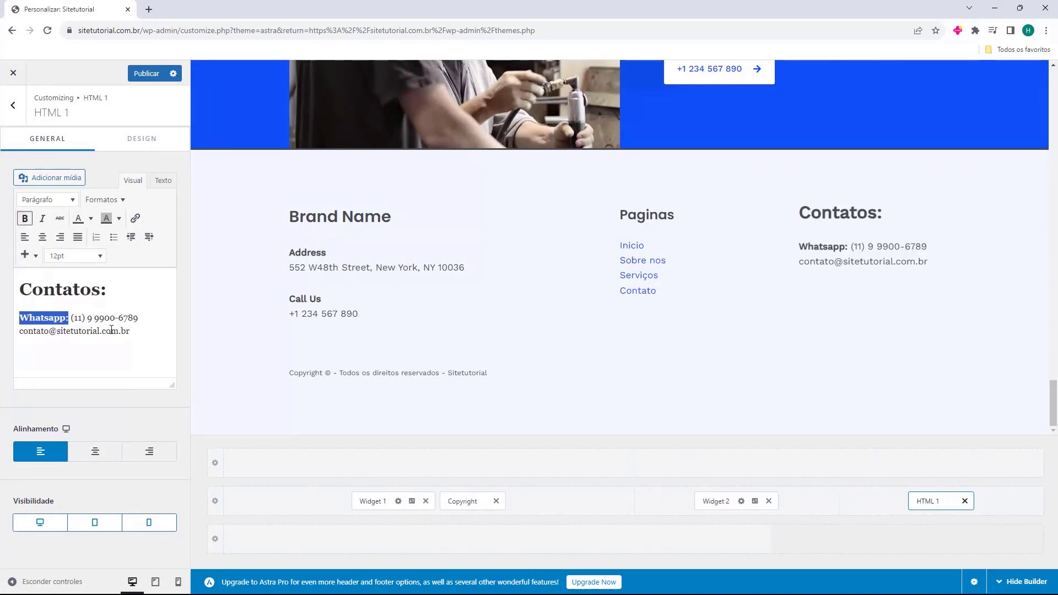
Add the lines "Horário de Atendimento", "Segunda à Sabado: 8:00 às 18:00" and "Domingo: 8:00 às 12:00" below the contact e-mail.
click(76, 324)
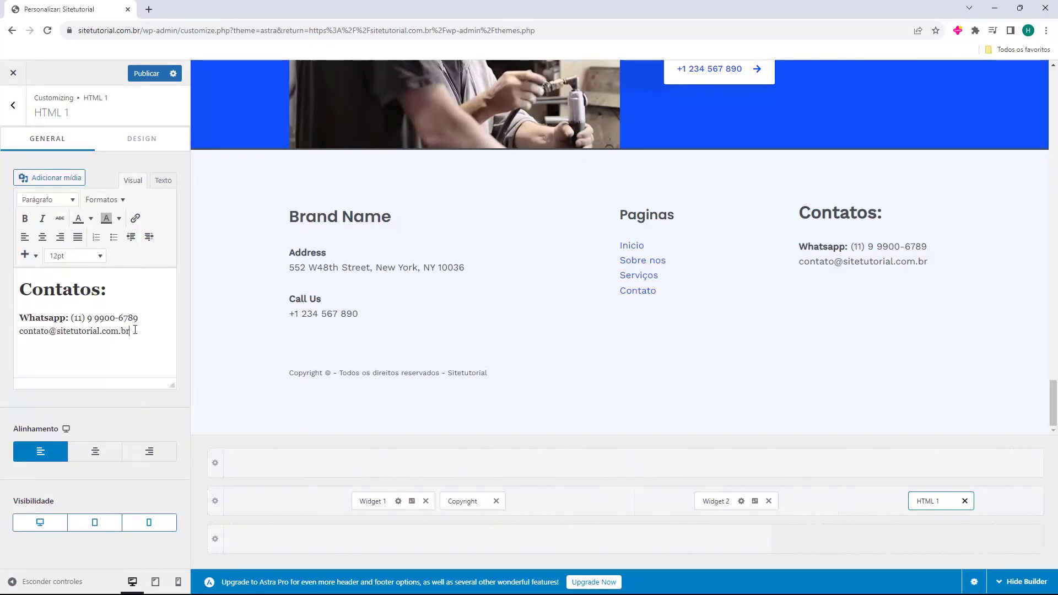
key(Return)
text(Horário de Atendimento\nSegunda à Sabado: 8:00 às 18:00\nDomingo: 08:00 às 12:00)
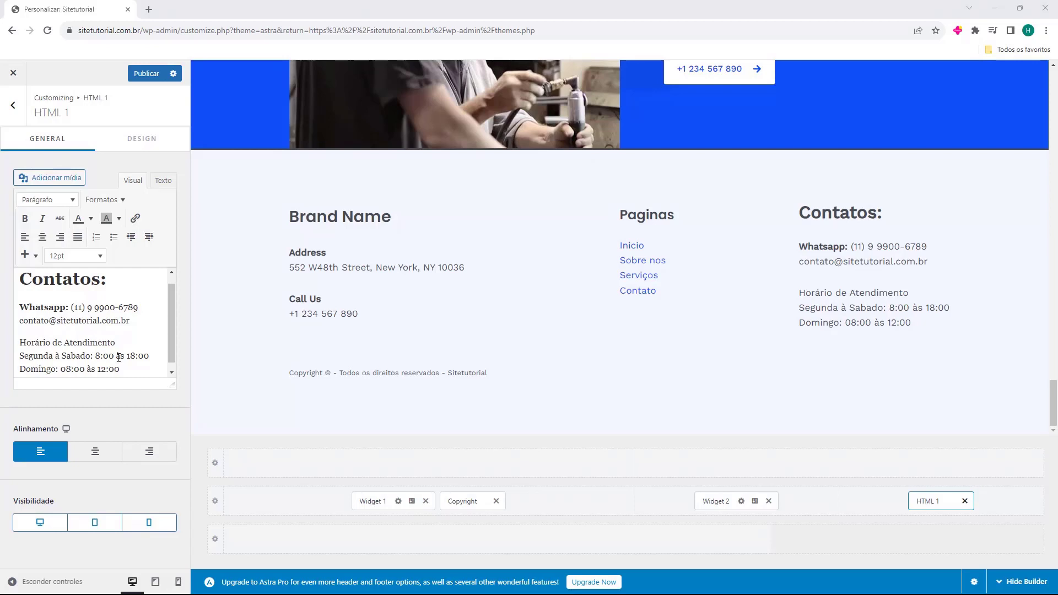
click(65, 370)
key(BackSpace)
Make "Horário de Atendimento" and the labels "Segunda à Sabado:" and "Domingo:" bold.
drag(21, 344, 119, 348)
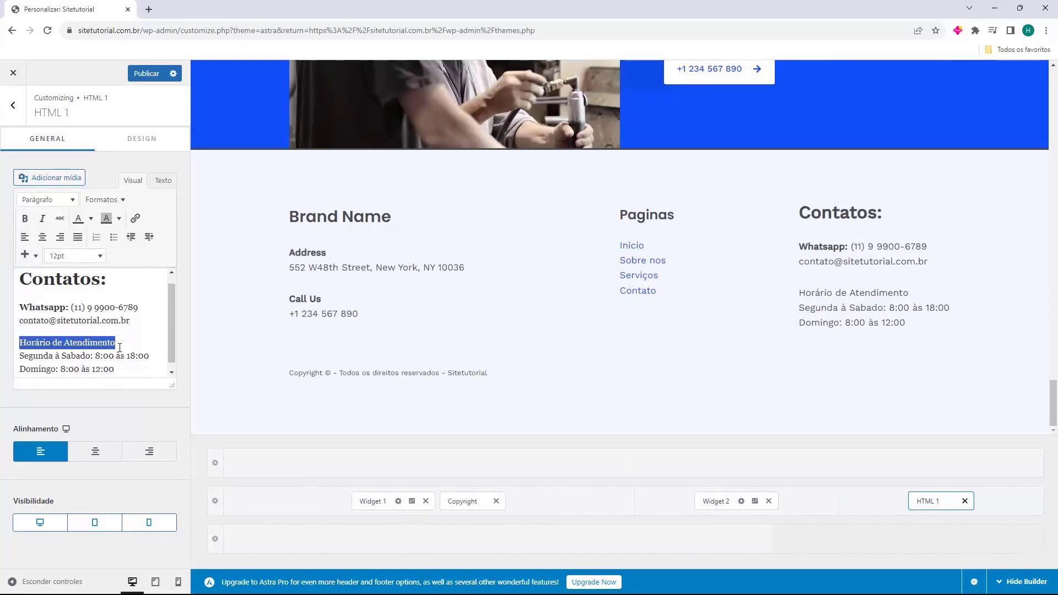
click(25, 218)
drag(97, 357, 19, 364)
click(24, 218)
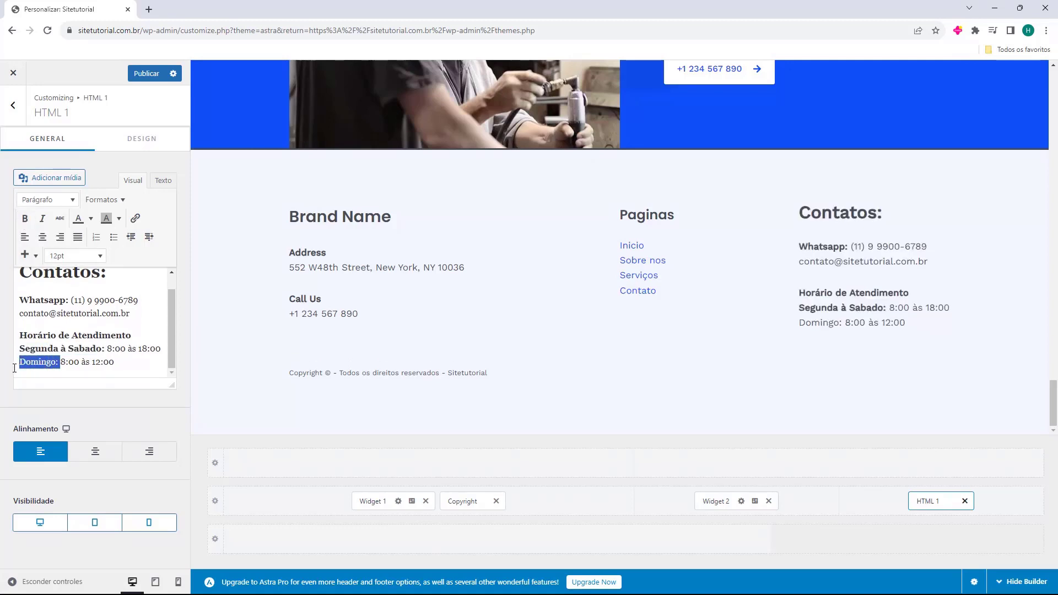
key(ctrl+b)
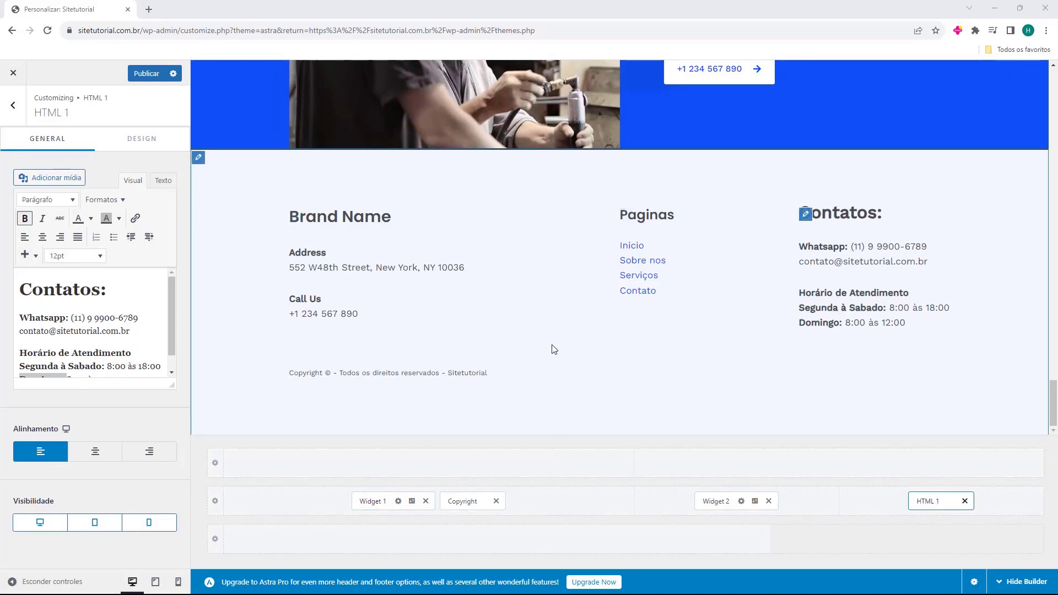
Examine the title and body text of the text block in footer Widget 1.
click(373, 501)
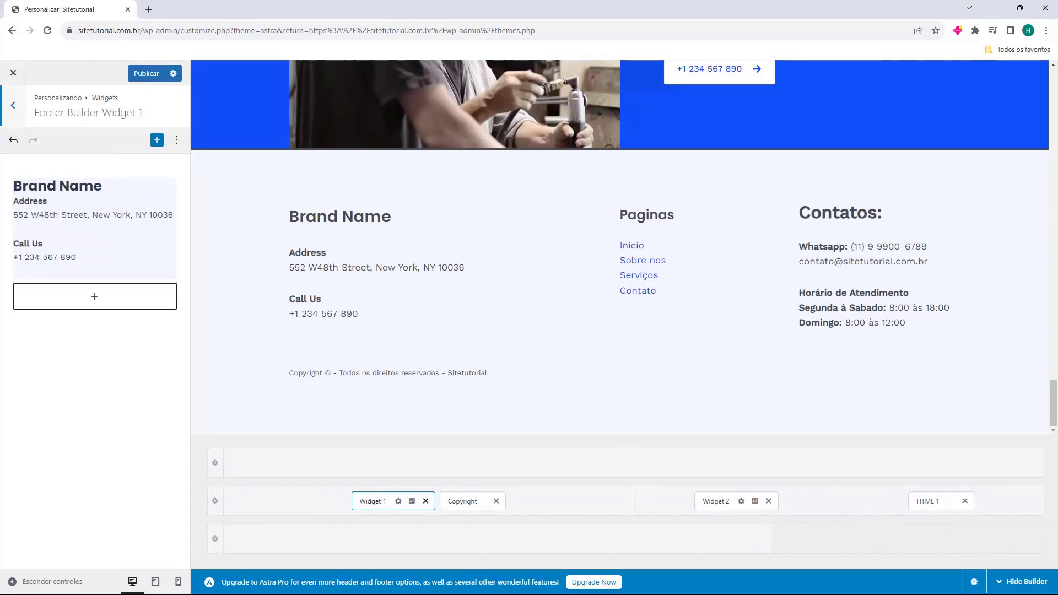
click(70, 209)
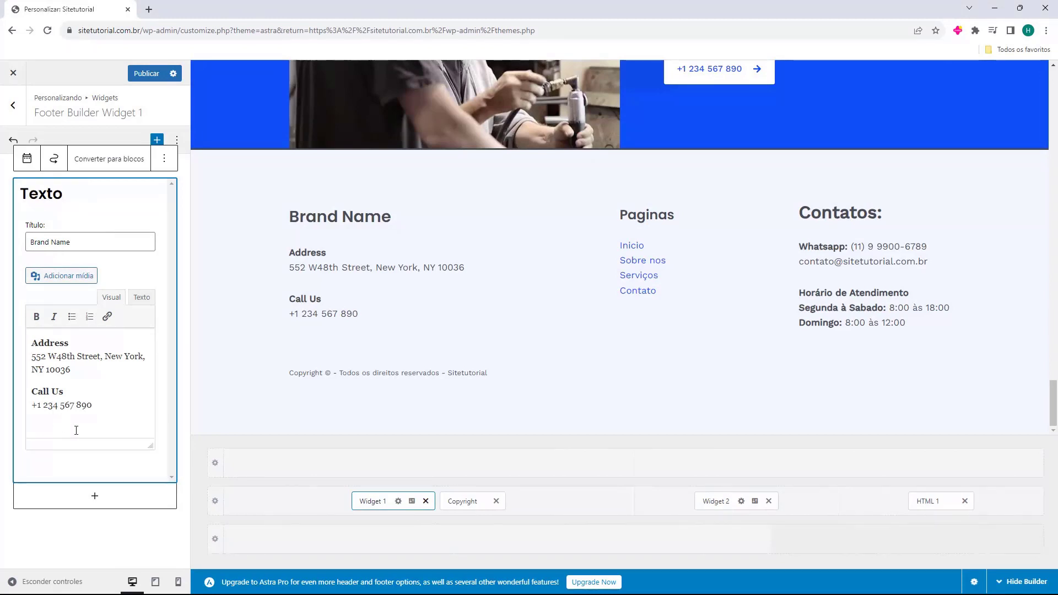
triple_click(38, 239)
drag(37, 343, 91, 414)
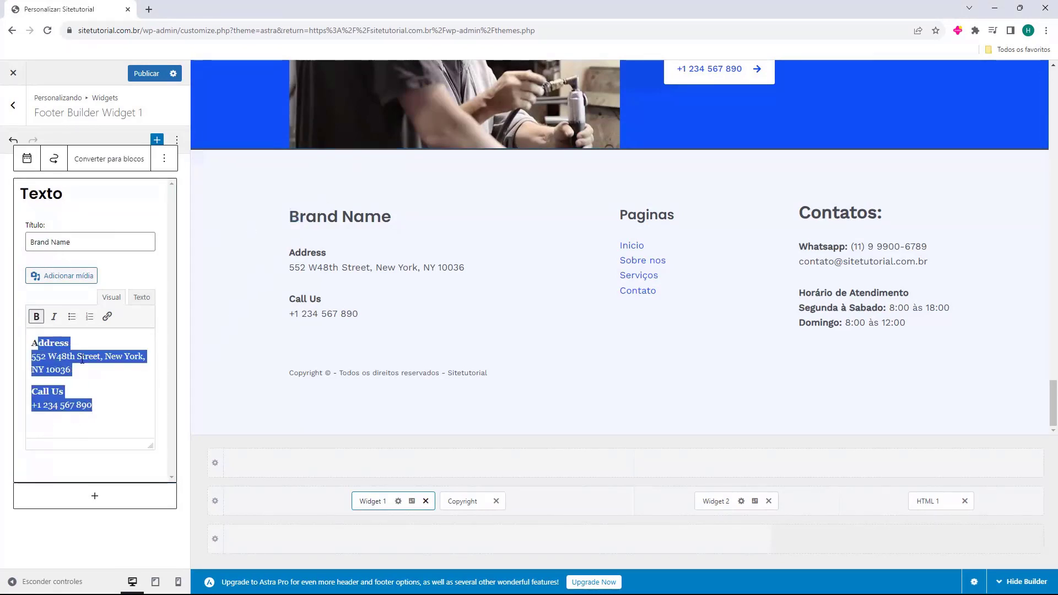
click(90, 220)
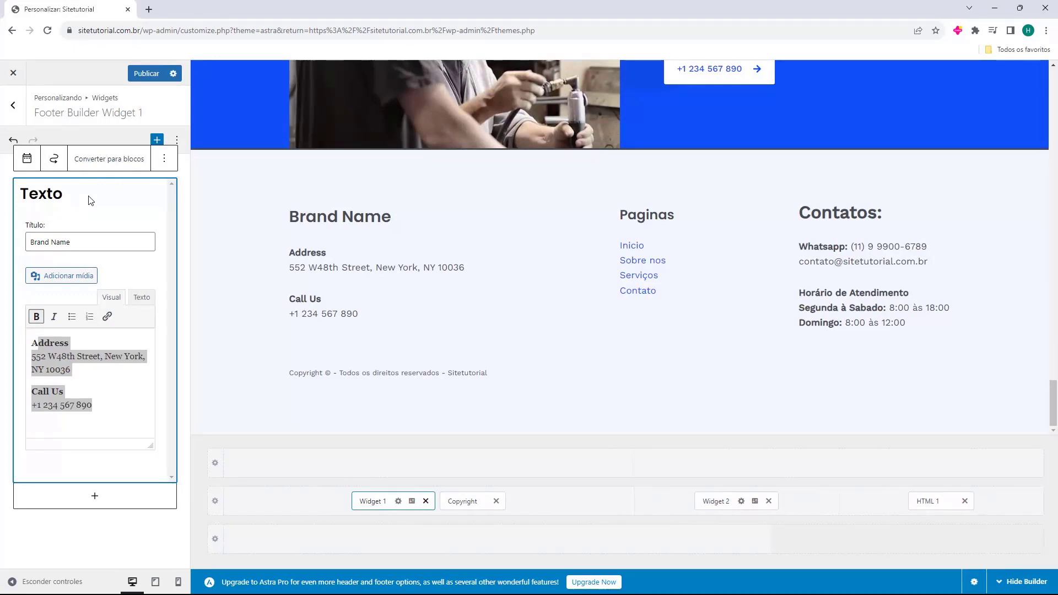
click(72, 375)
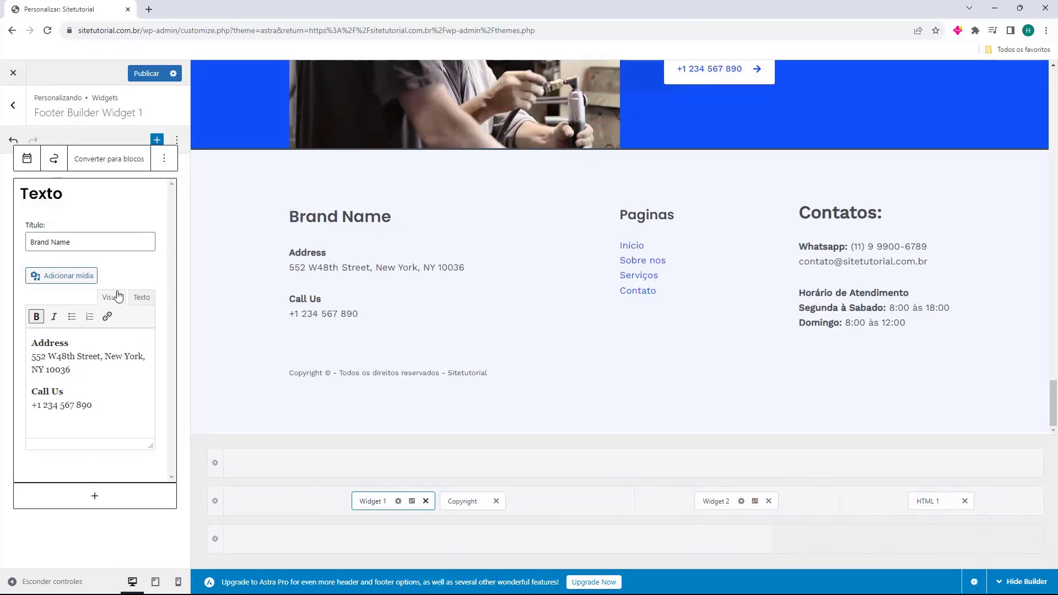
click(180, 273)
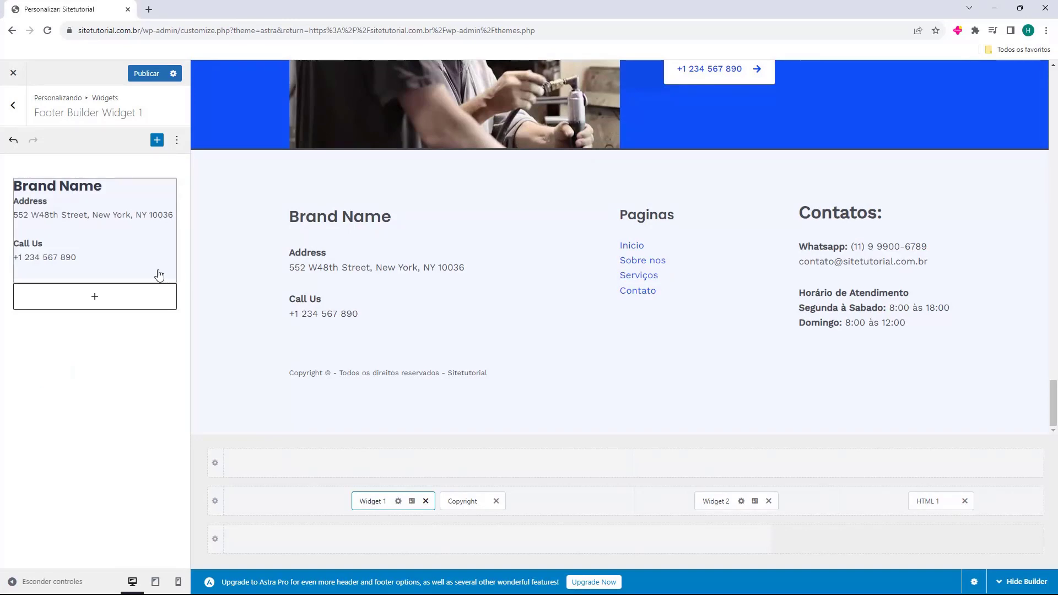
Try to add a "Mídia e texto" block below the text block in Widget 1.
click(93, 297)
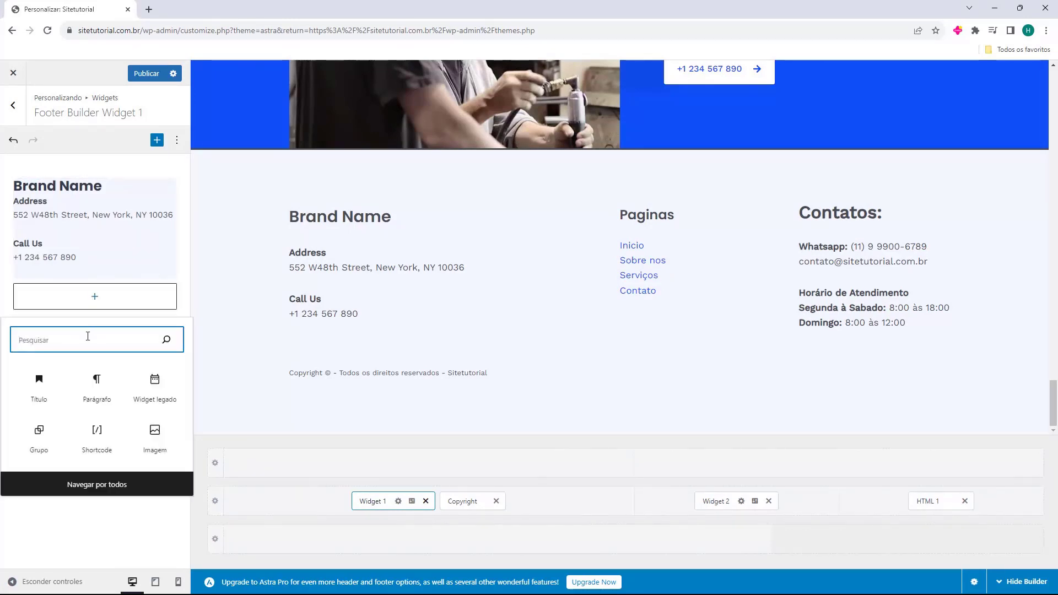
text(texto)
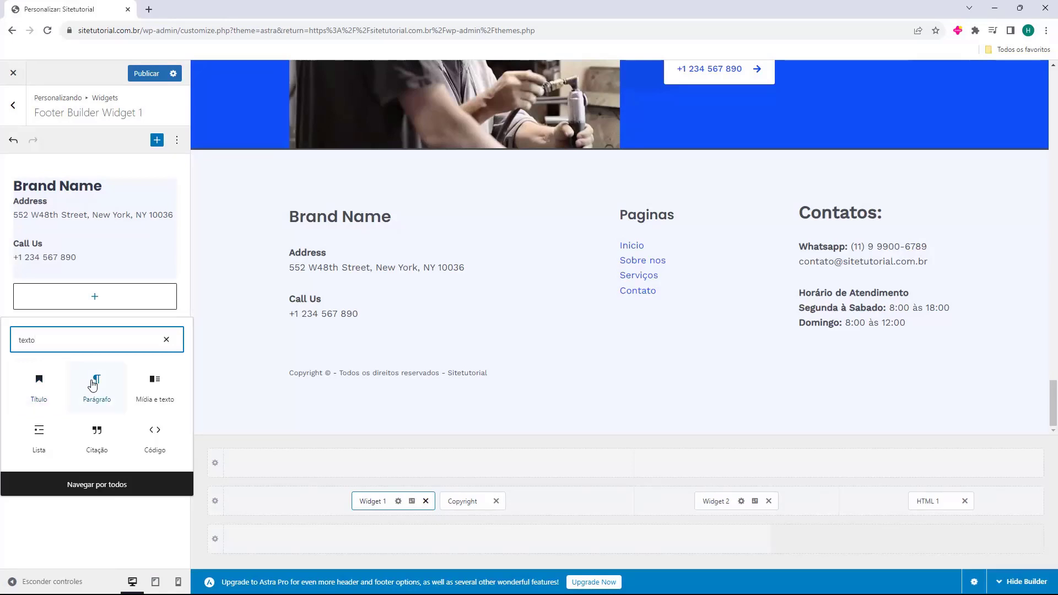
click(141, 385)
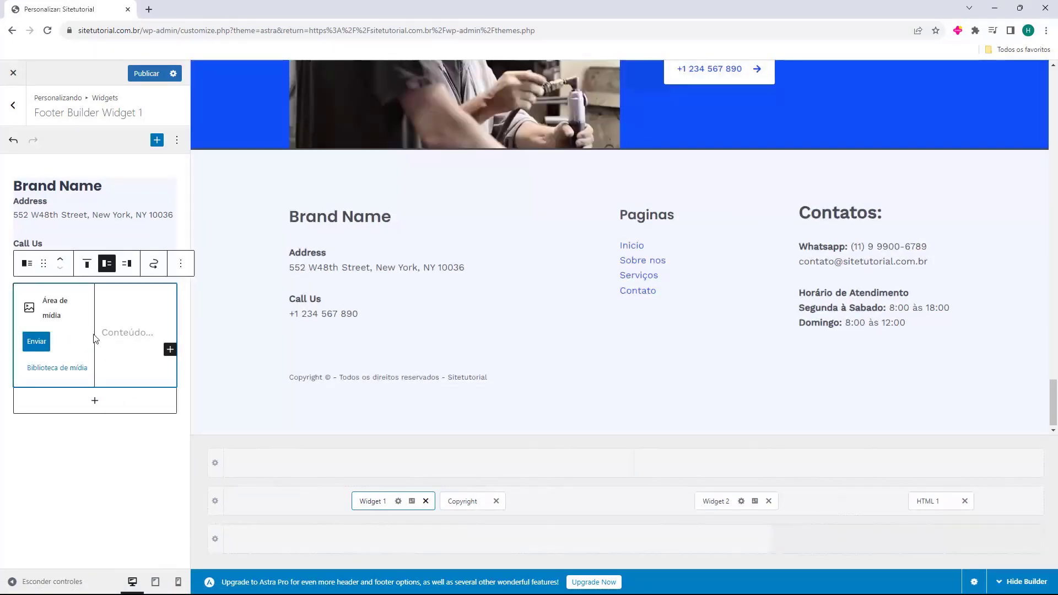
key(ctrl+z)
Replace Widget 1 in the footer's first column with an HTML 2 element placed before Copyright.
click(92, 214)
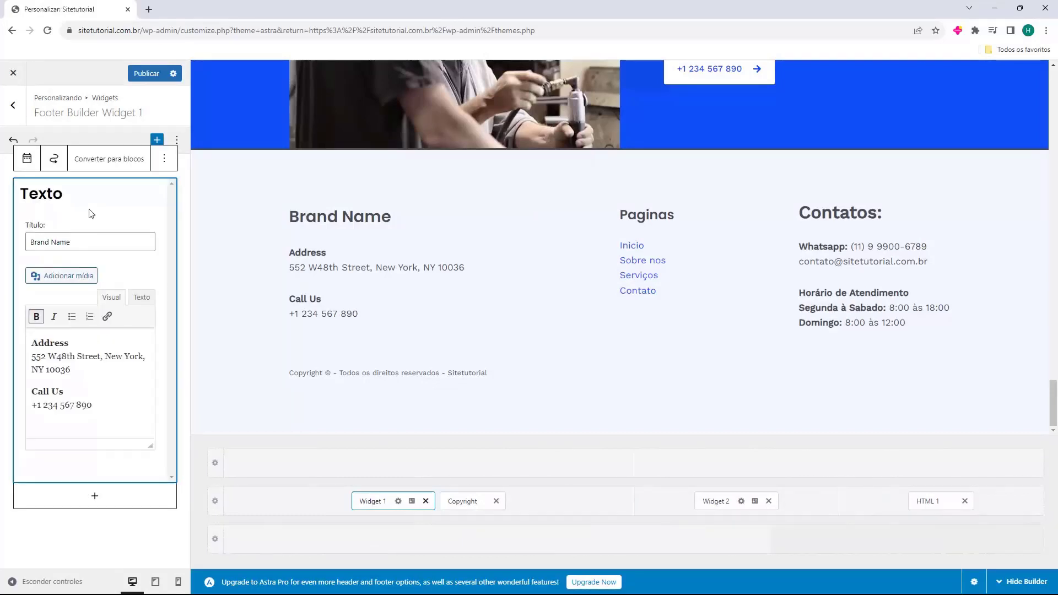
triple_click(80, 244)
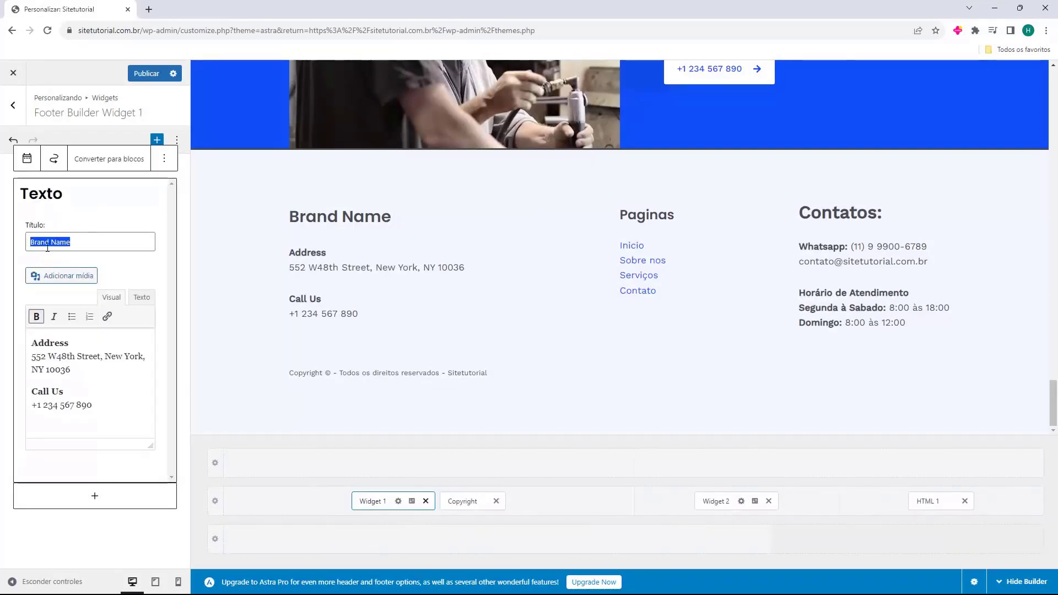
drag(92, 406, 29, 346)
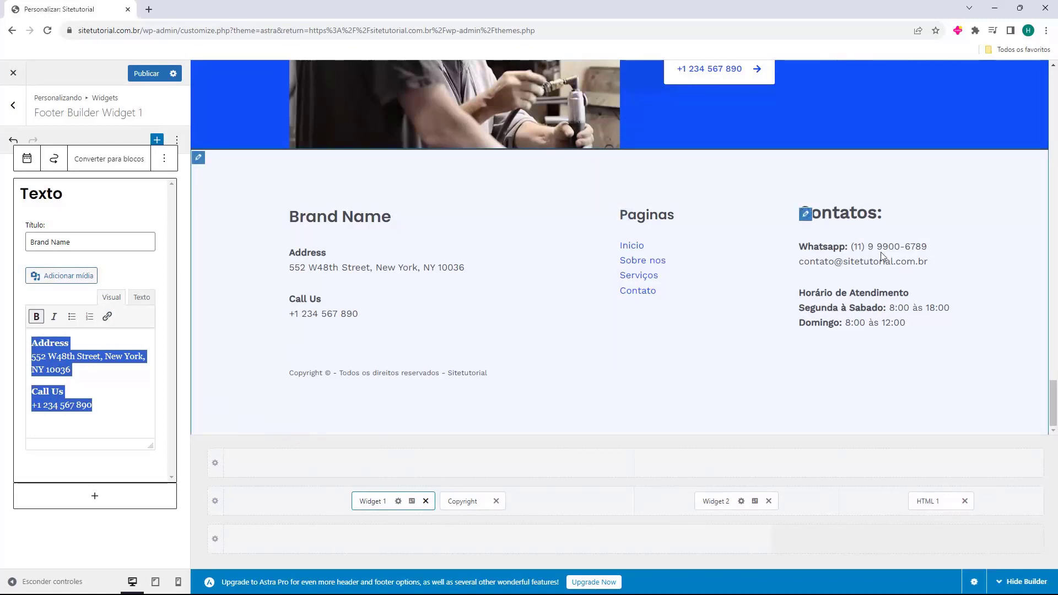
click(426, 501)
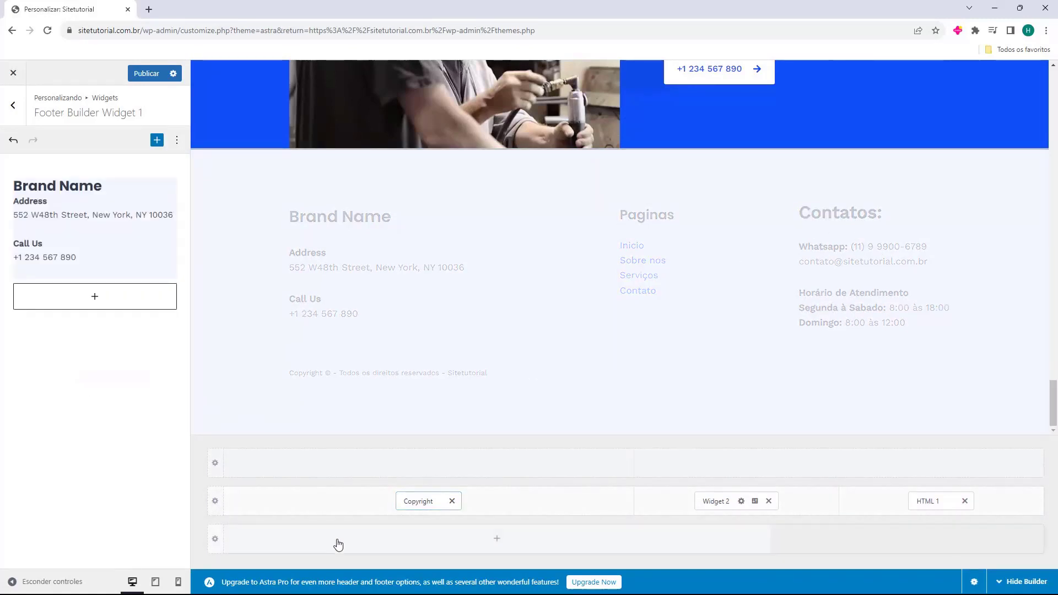
click(332, 504)
click(372, 406)
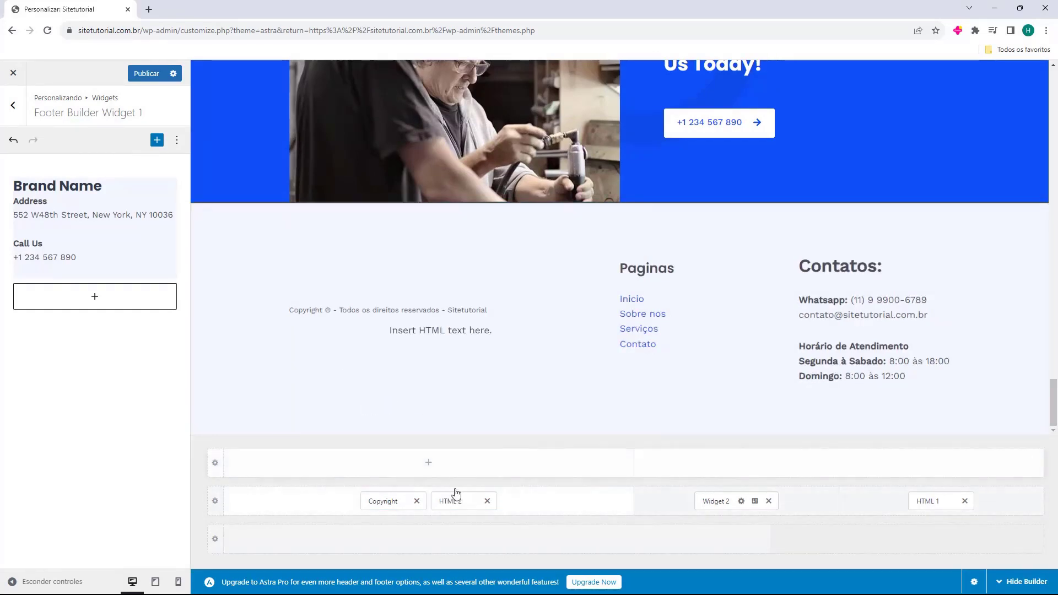
drag(453, 506, 381, 514)
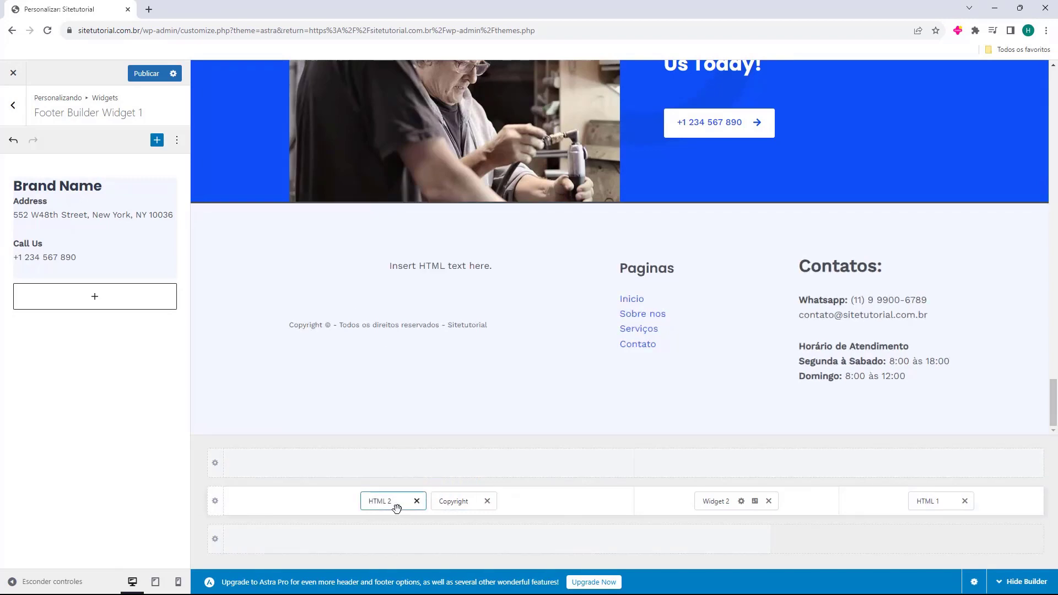
Align HTML 2 left and replace its placeholder text with the heading "Quem somos".
click(383, 503)
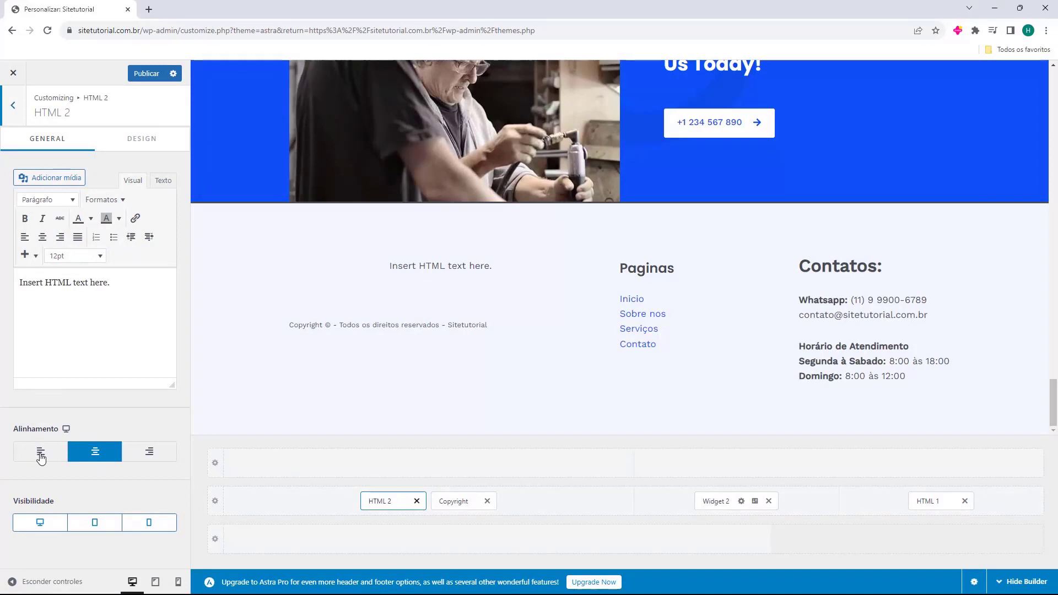
click(36, 451)
triple_click(62, 315)
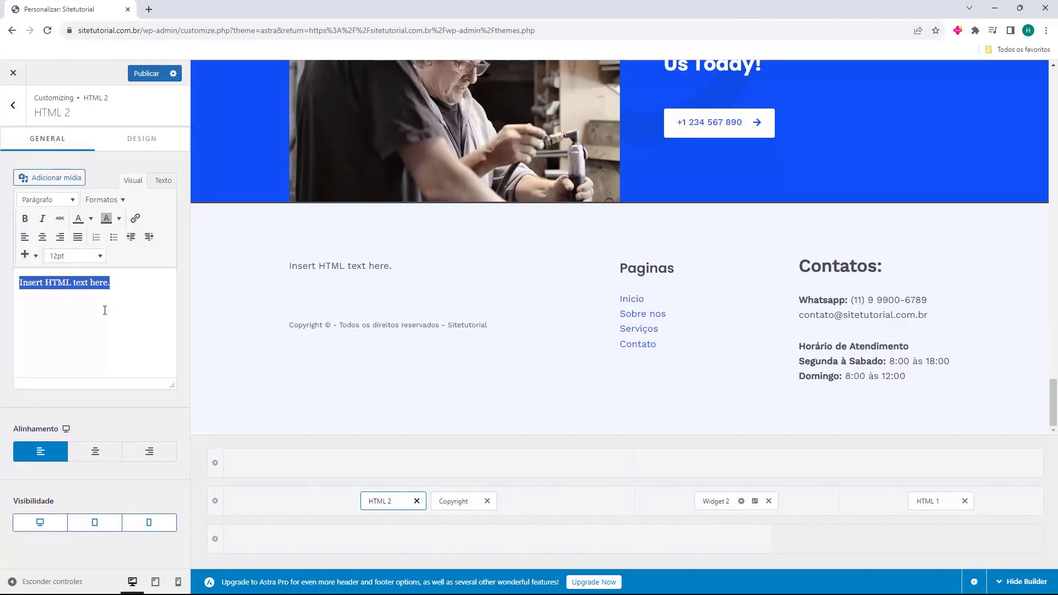
key(BackSpace)
text(Qu)
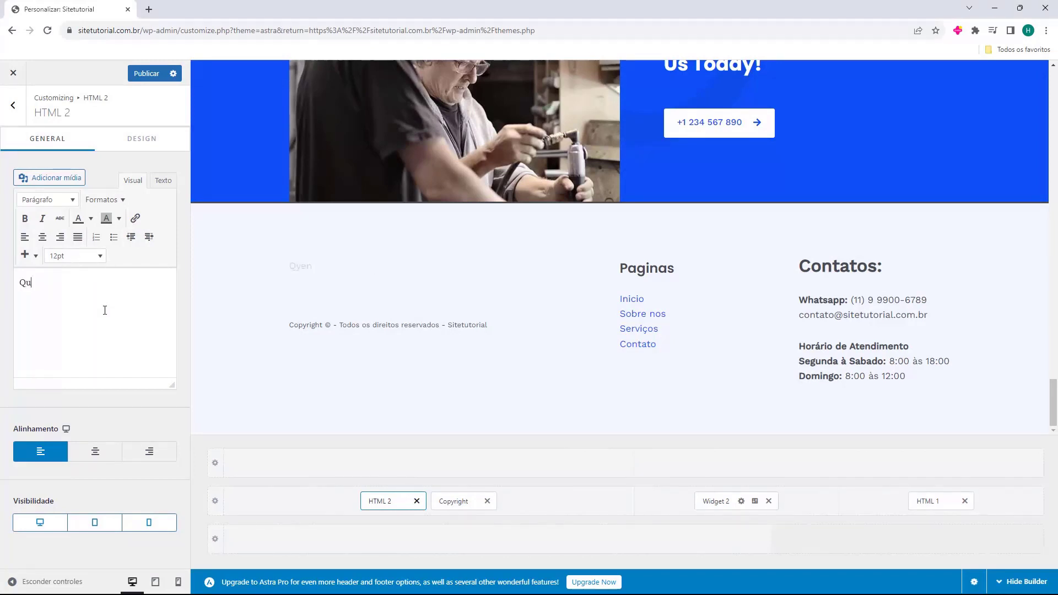
text(em somos)
Format the "Quem somos" heading in HTML 2 as 24pt bold.
drag(16, 289, 70, 284)
click(74, 256)
click(78, 404)
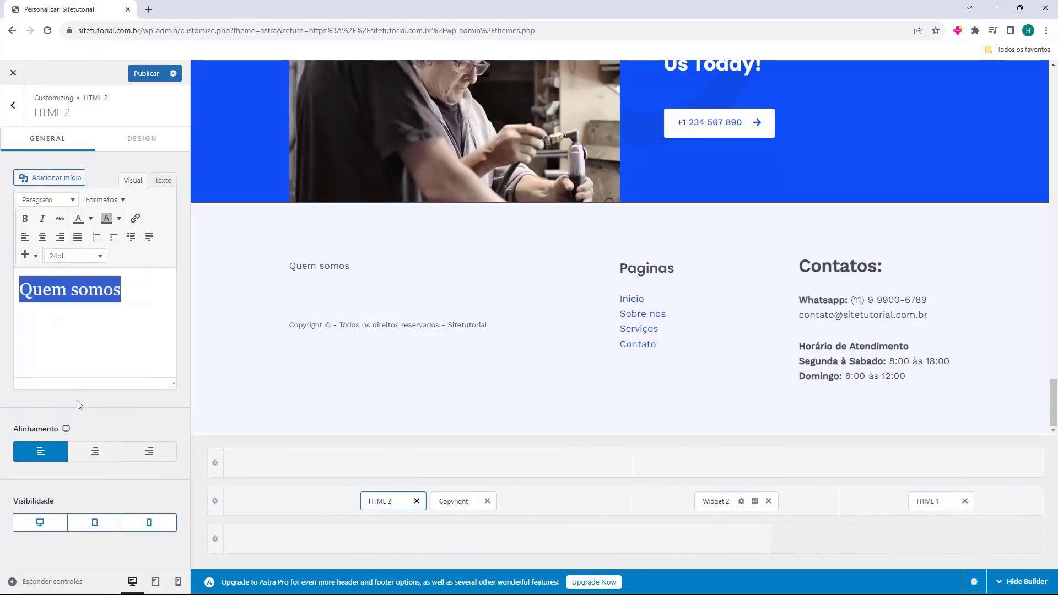
click(24, 219)
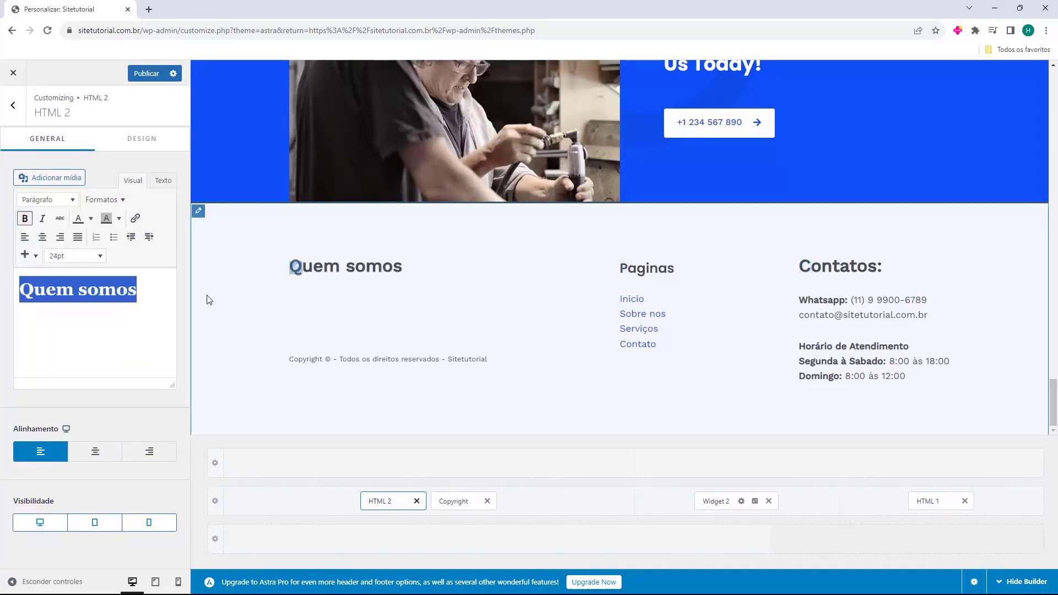
Add a Lorem ipsum paragraph, ending in "vulputate bibendum.", below the "Quem somos" heading in HTML 2.
click(133, 309)
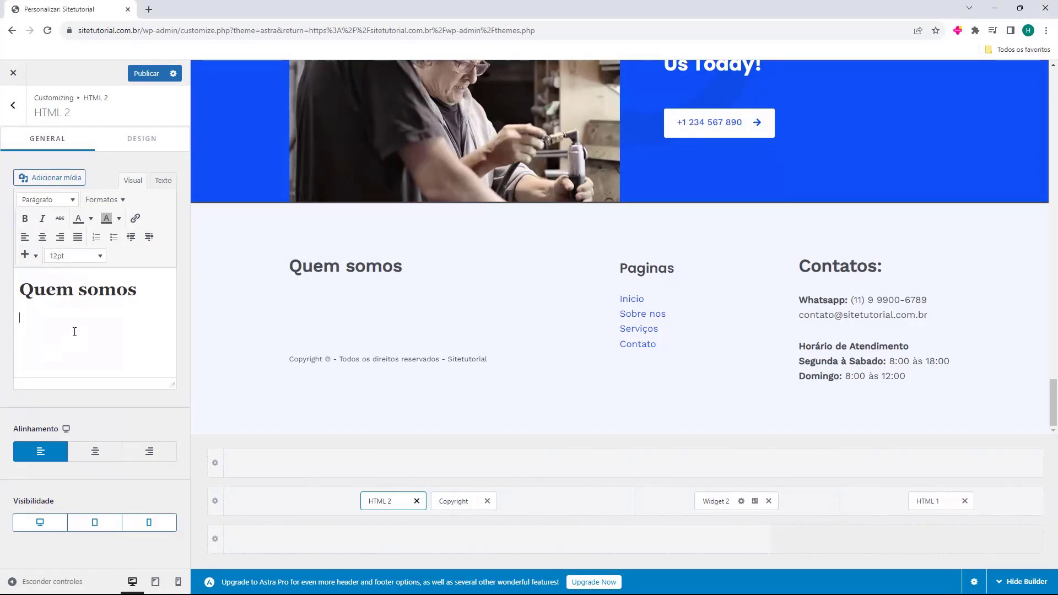
text(Lorem ipsum dolor sit amet, consectetur adipiscing elit. Vivamus luctus sapien ac porttitor accumsan. Vivamus euismod turpis non hendrerit aliquet. Sed ut dignissim neque, at porttitor odio. Sed sodales arcu sed tellus vulputate bibendum.)
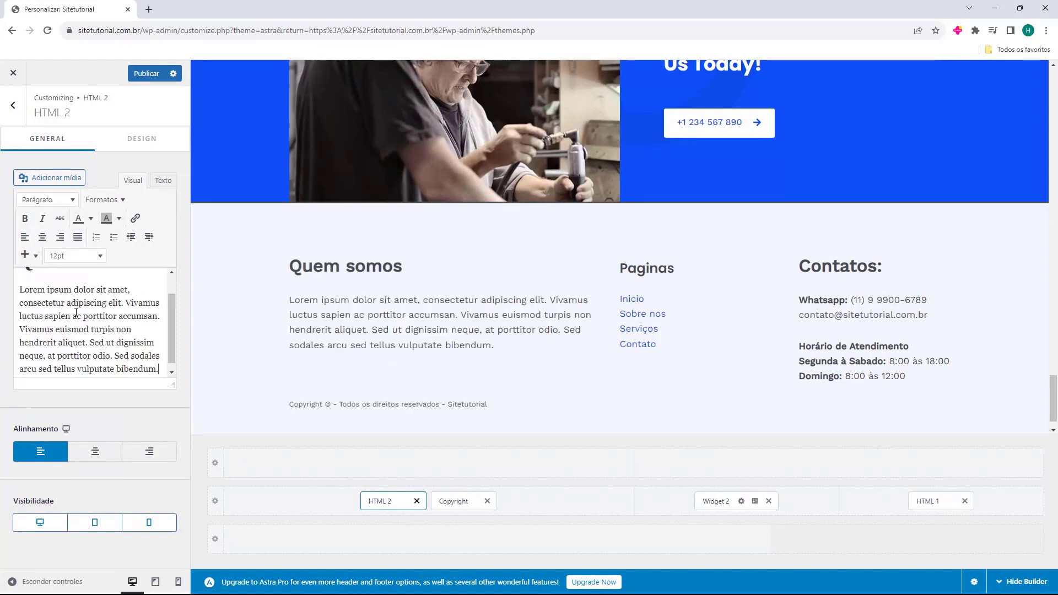
scroll(116, 319, down, 1)
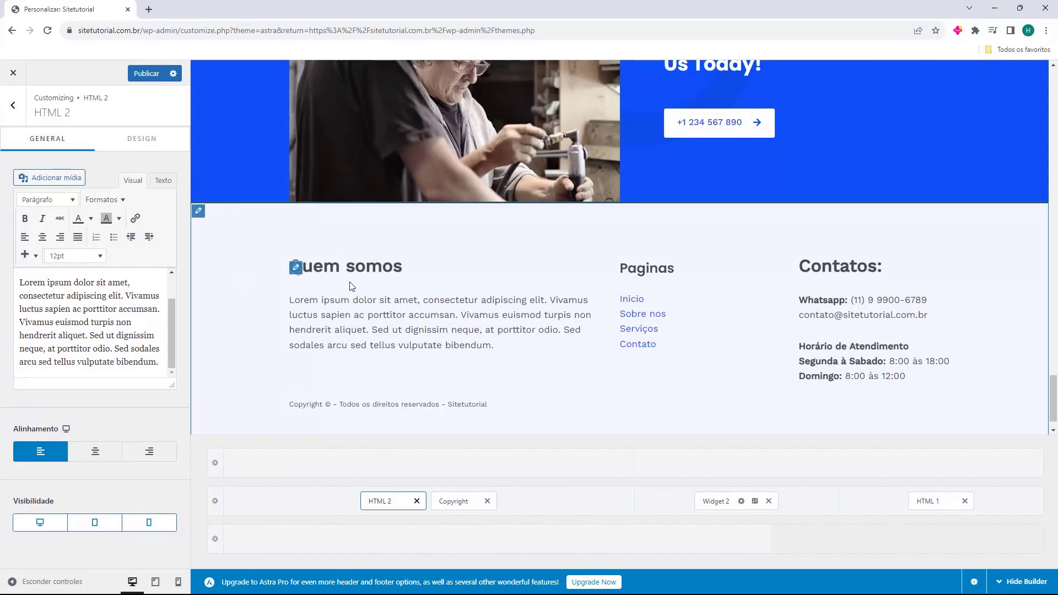
scroll(358, 253, down, 1)
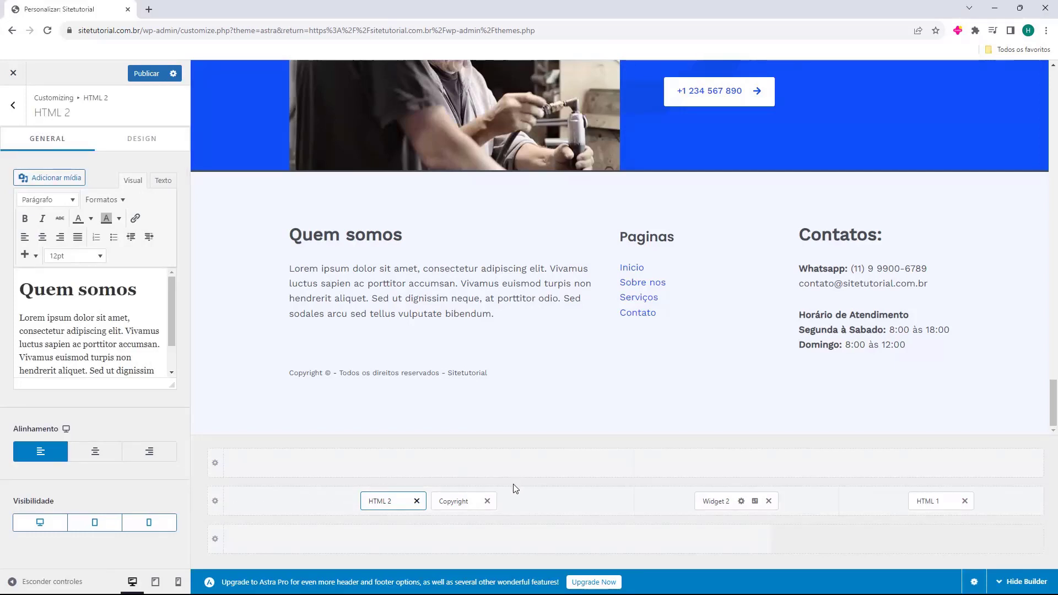
Try the background colours FBFCFF, FFFFFF and 775454 on the main footer row and reset its background.
click(214, 502)
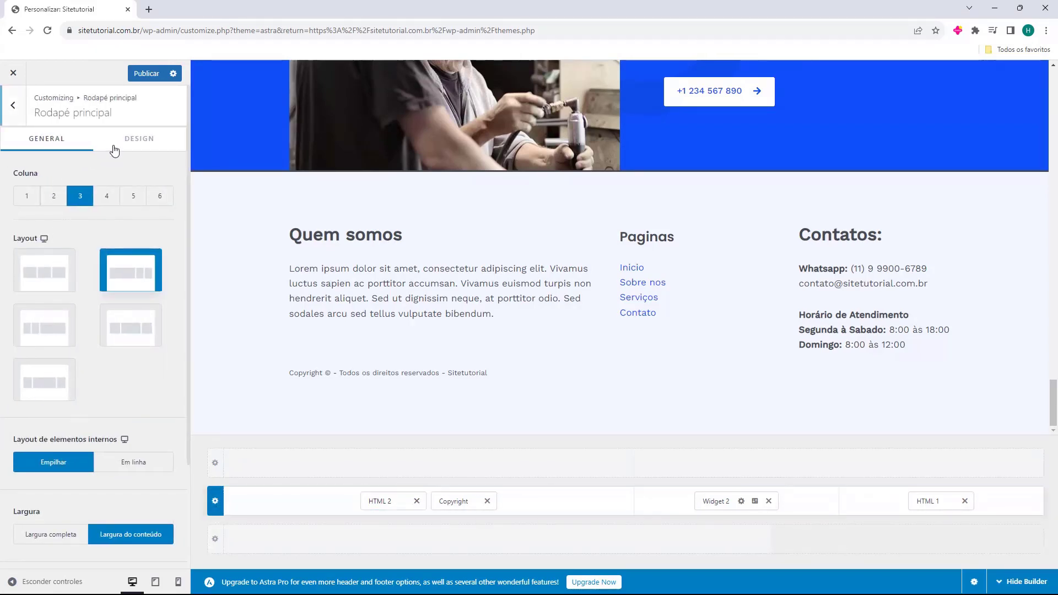
click(136, 145)
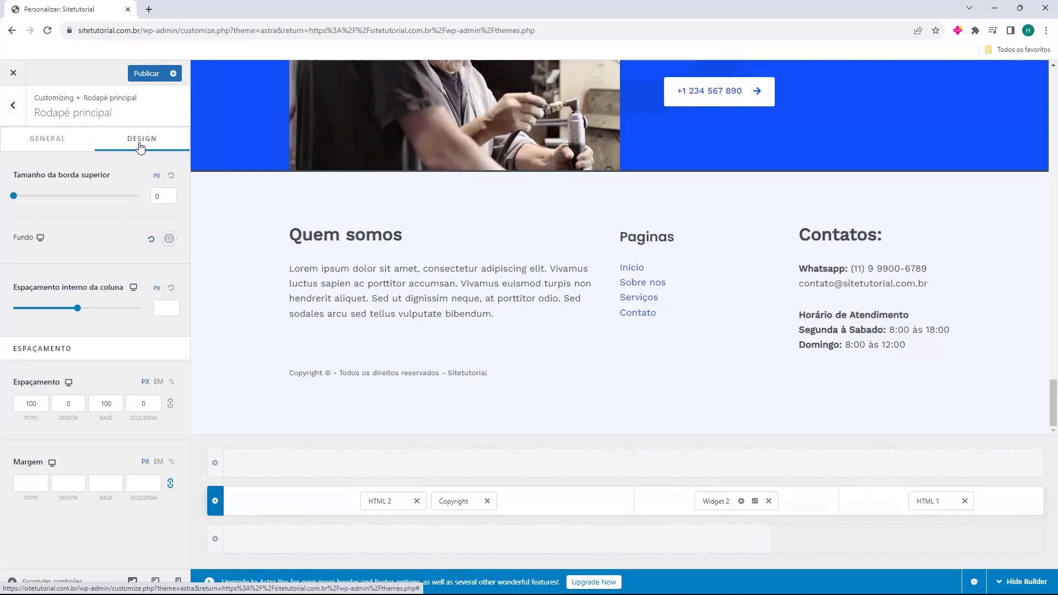
click(168, 241)
drag(144, 288, 14, 309)
click(127, 294)
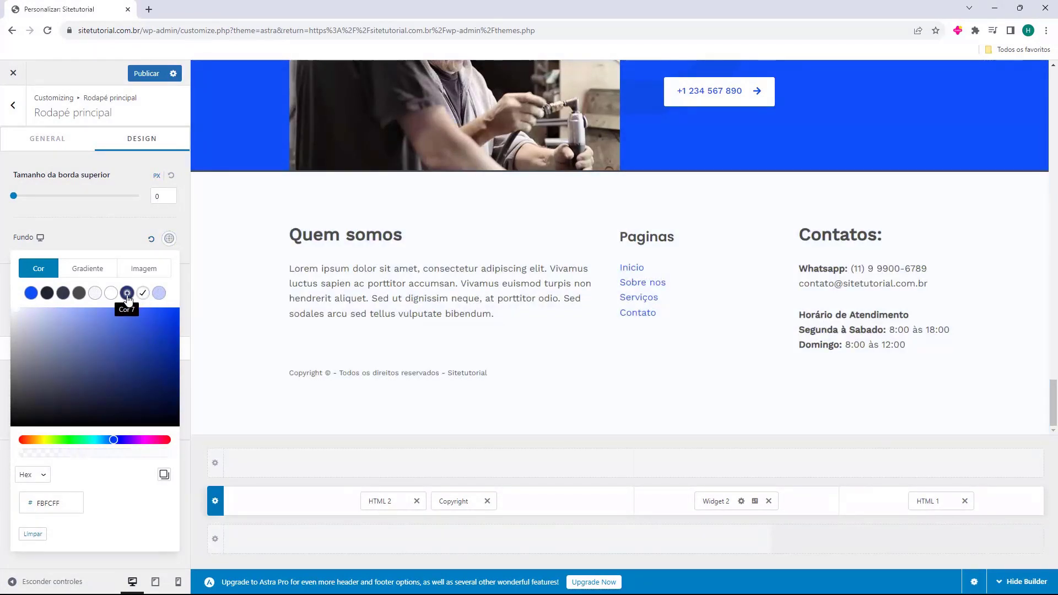
click(110, 296)
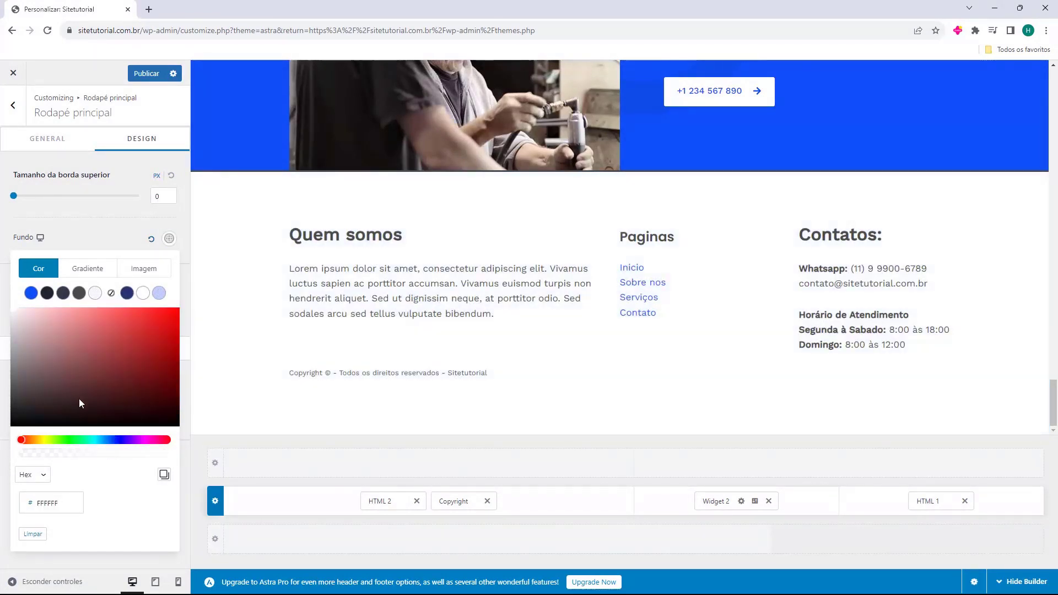
mouse_move(131, 368)
mouse_down()
mouse_move(149, 368)
mouse_move(60, 371)
mouse_up()
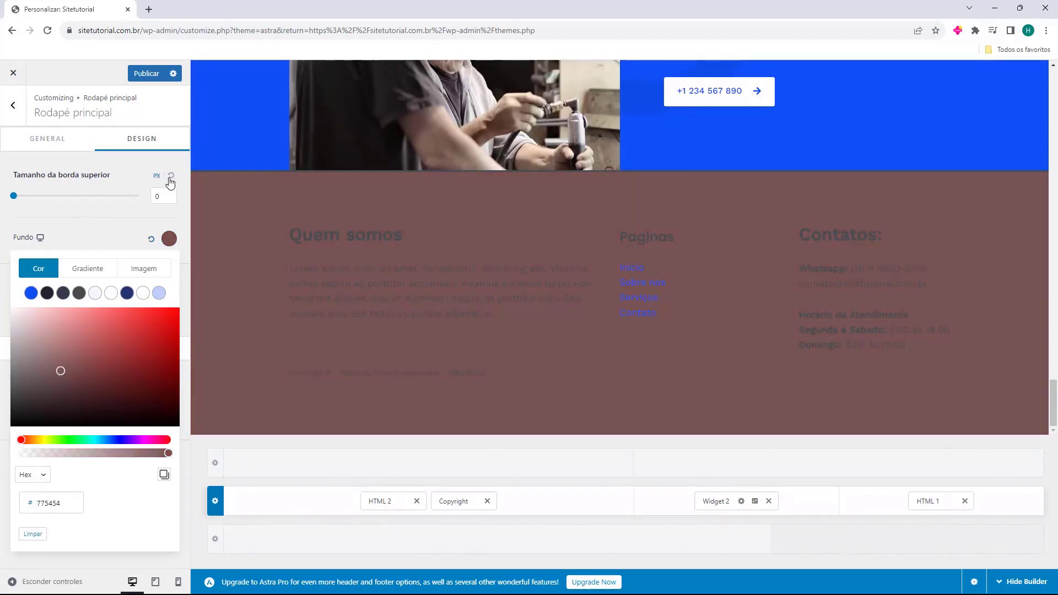
click(151, 240)
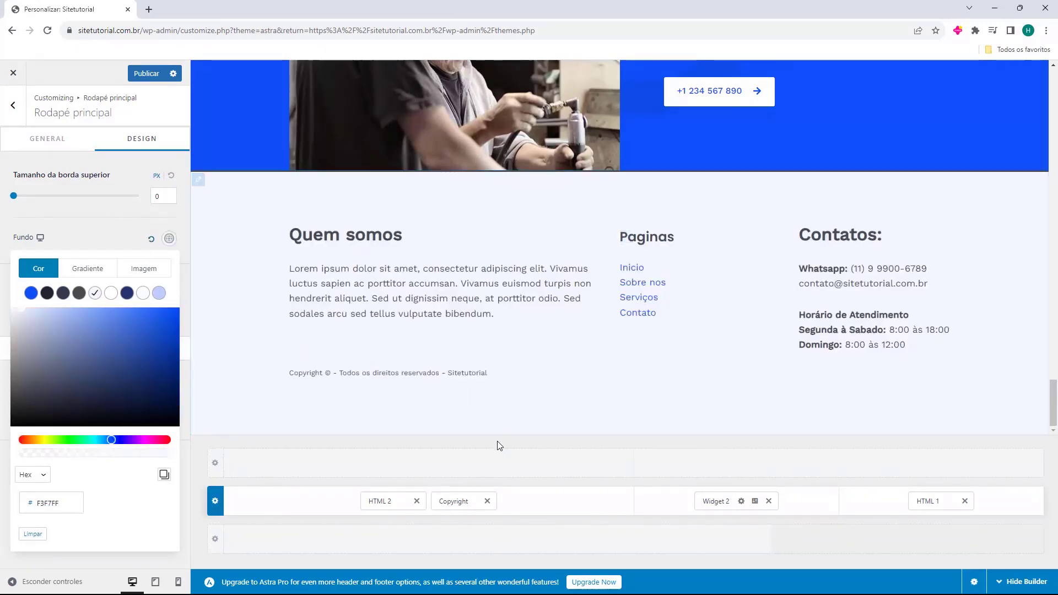
click(170, 388)
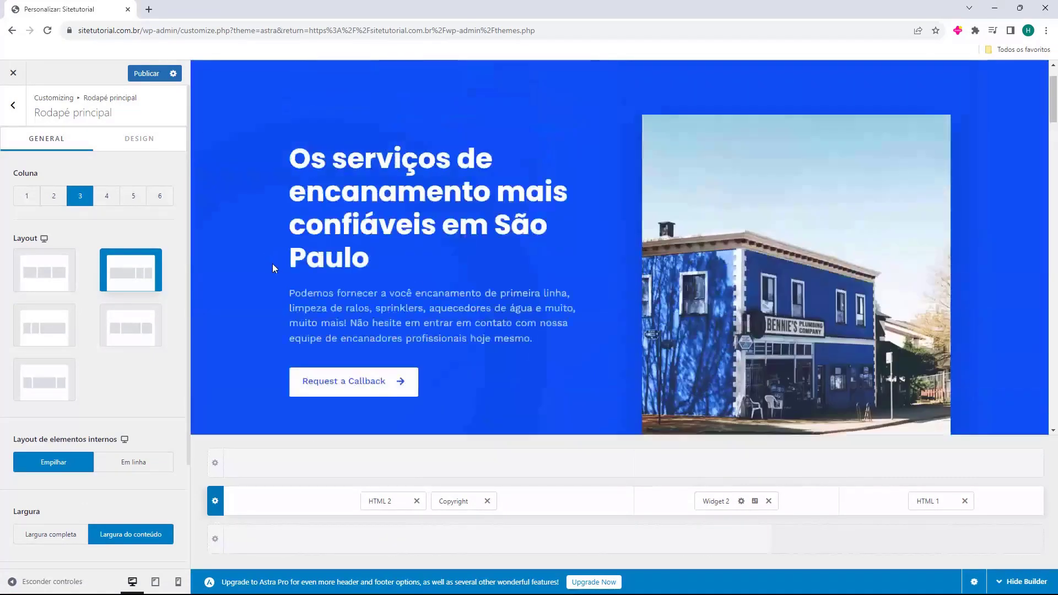
Publish the theme customisations and open the live site in a new tab.
click(13, 105)
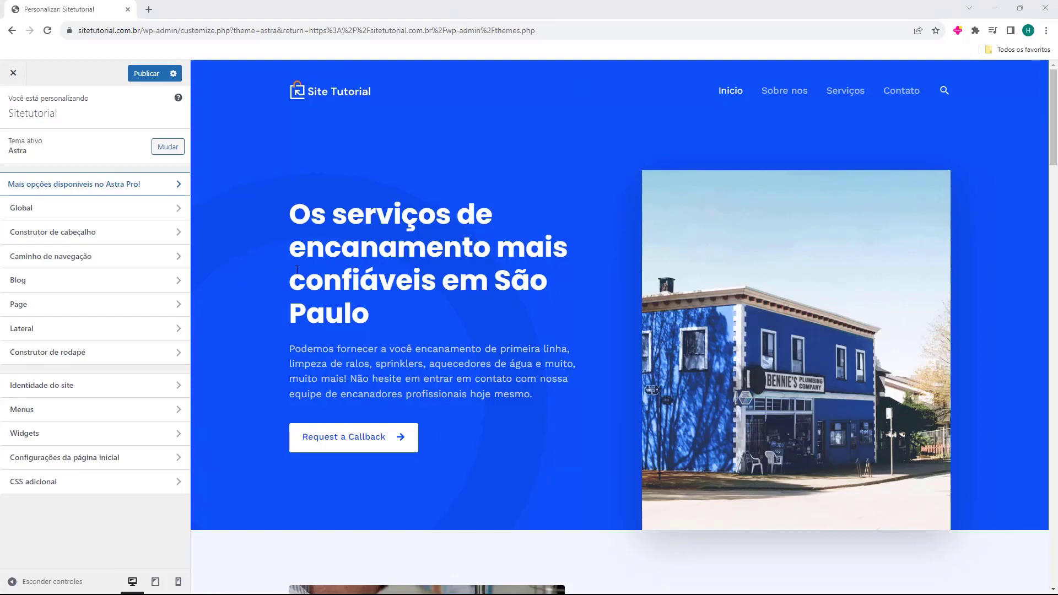
click(144, 78)
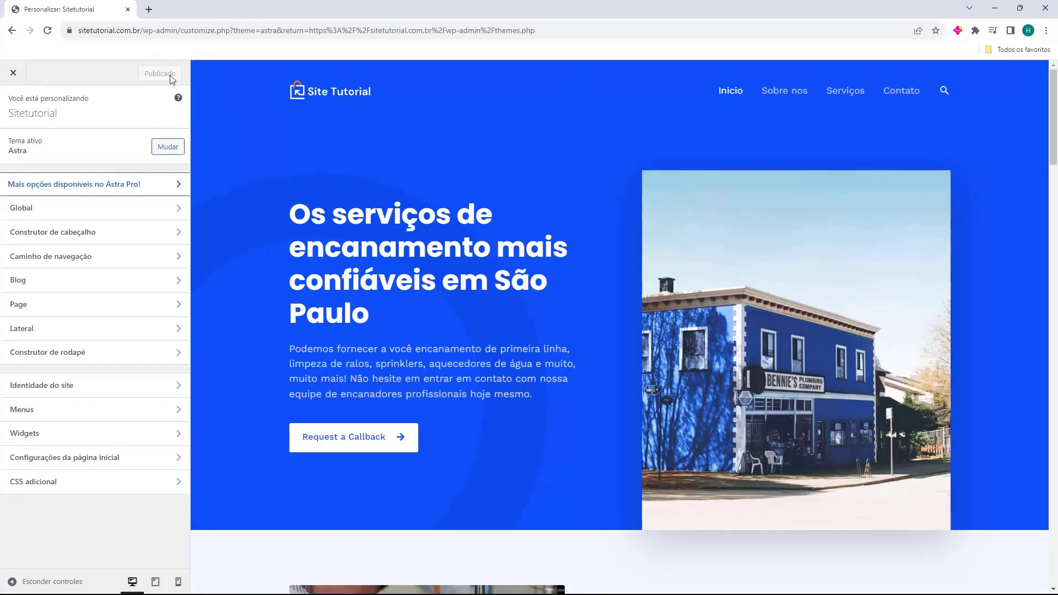
click(13, 74)
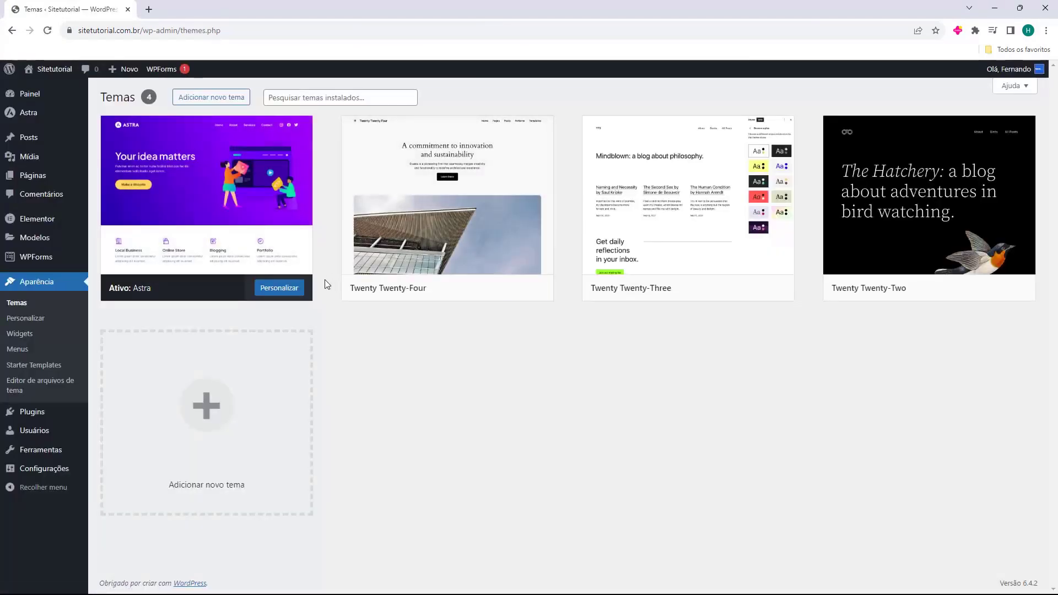
mouse_move(70, 137)
click(55, 84)
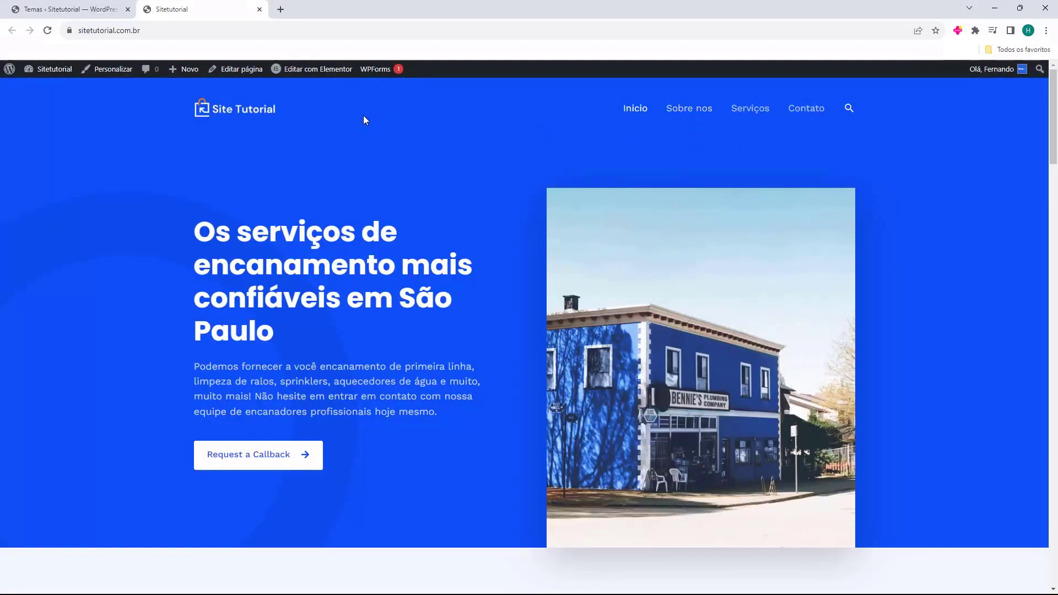
Look through the live home page from the header down to the published footer.
scroll(358, 166, down, 7)
scroll(355, 183, down, 20)
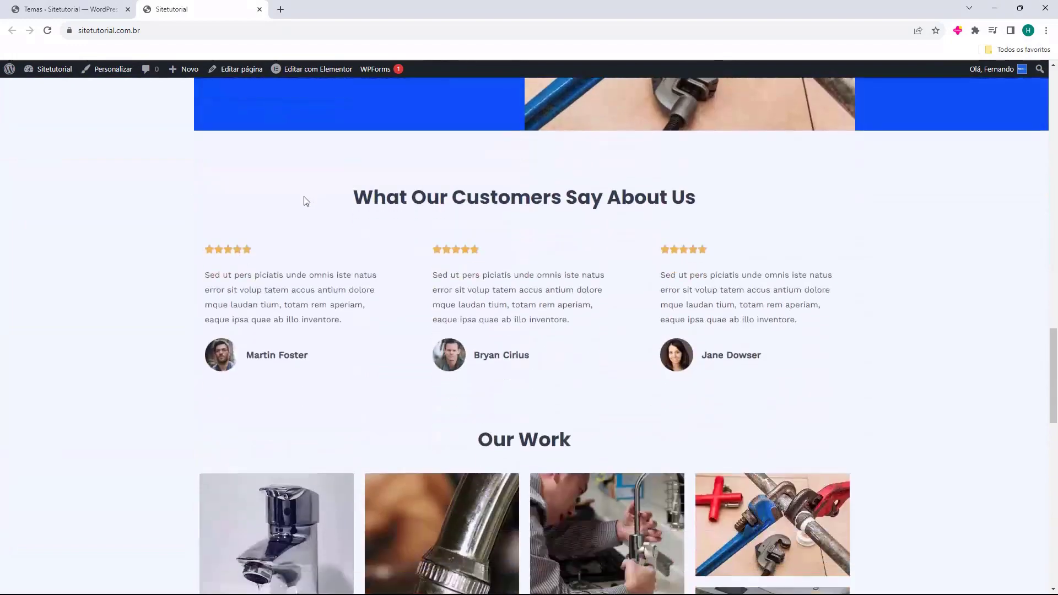
scroll(378, 196, down, 8)
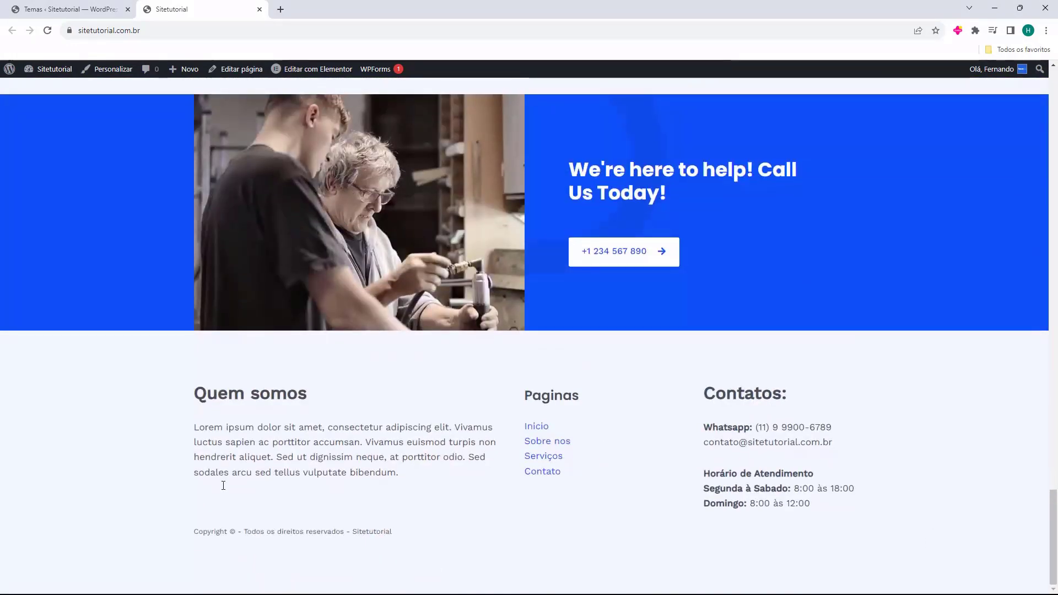
key(Home)
scroll(508, 314, down, 7)
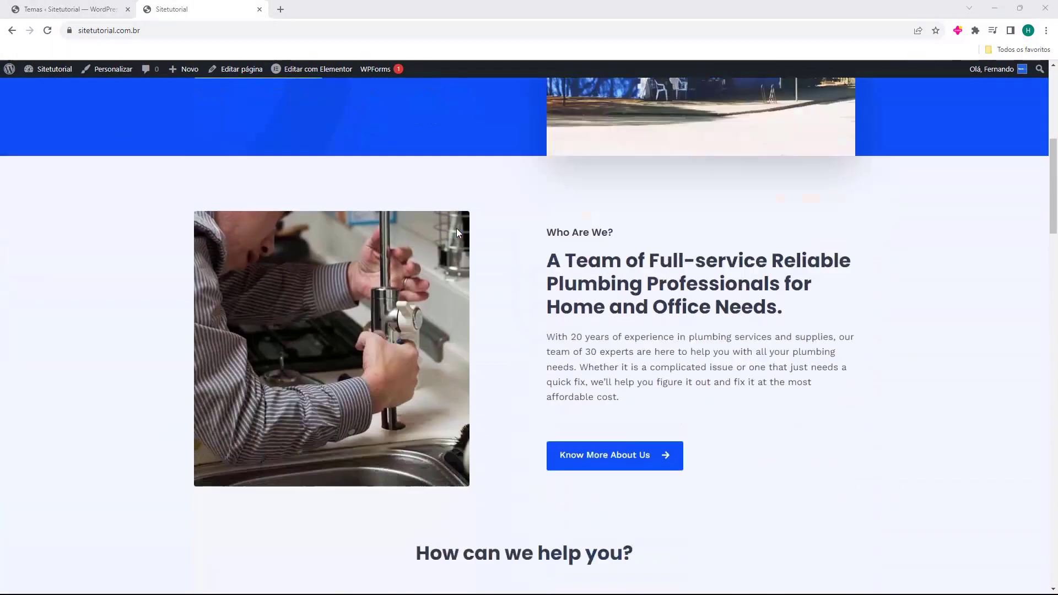
scroll(457, 229, down, 18)
scroll(479, 253, up, 2)
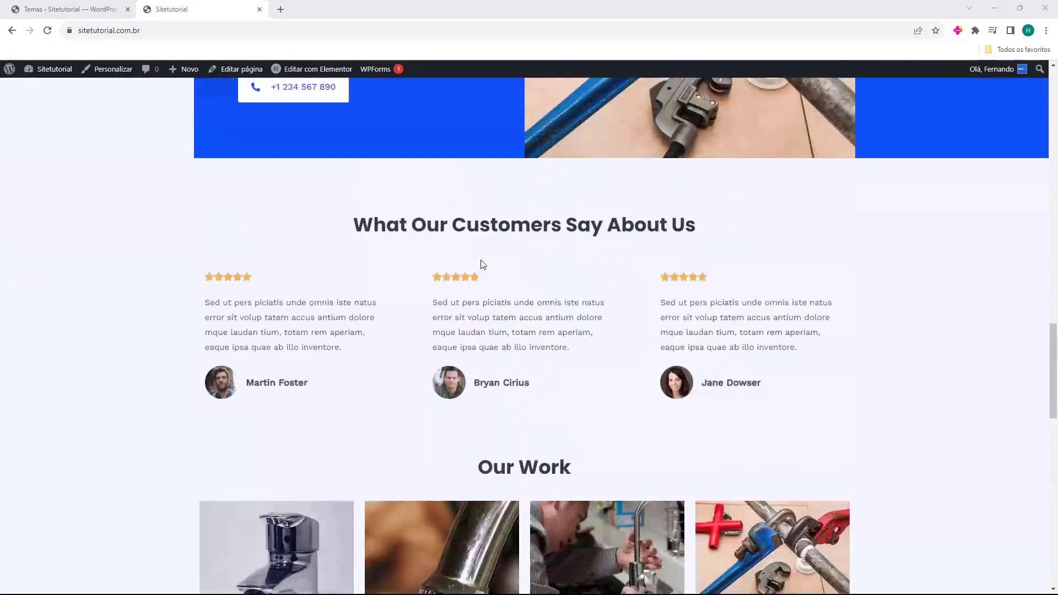
key(Home)
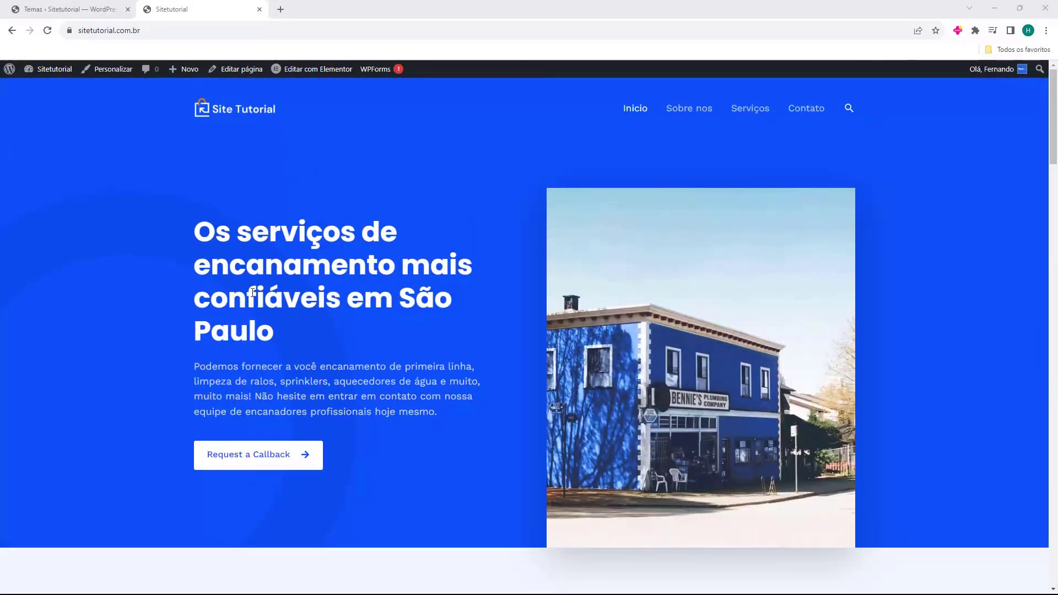
scroll(489, 255, down, 6)
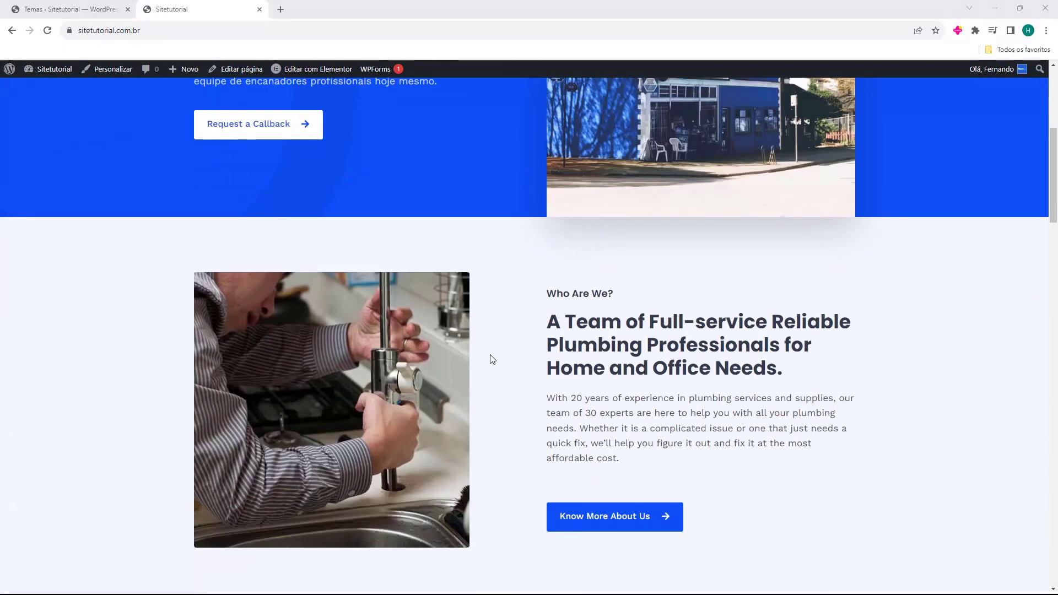
scroll(480, 358, up, 6)
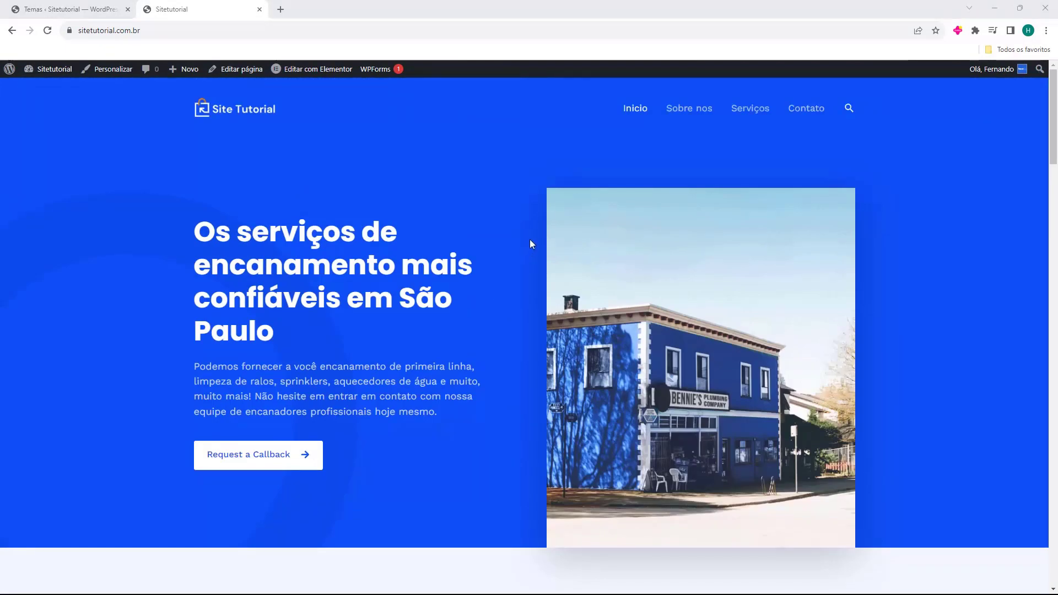
View the live Sobre nos, Serviços and Contato pages and examine the contact page's message form.
click(694, 117)
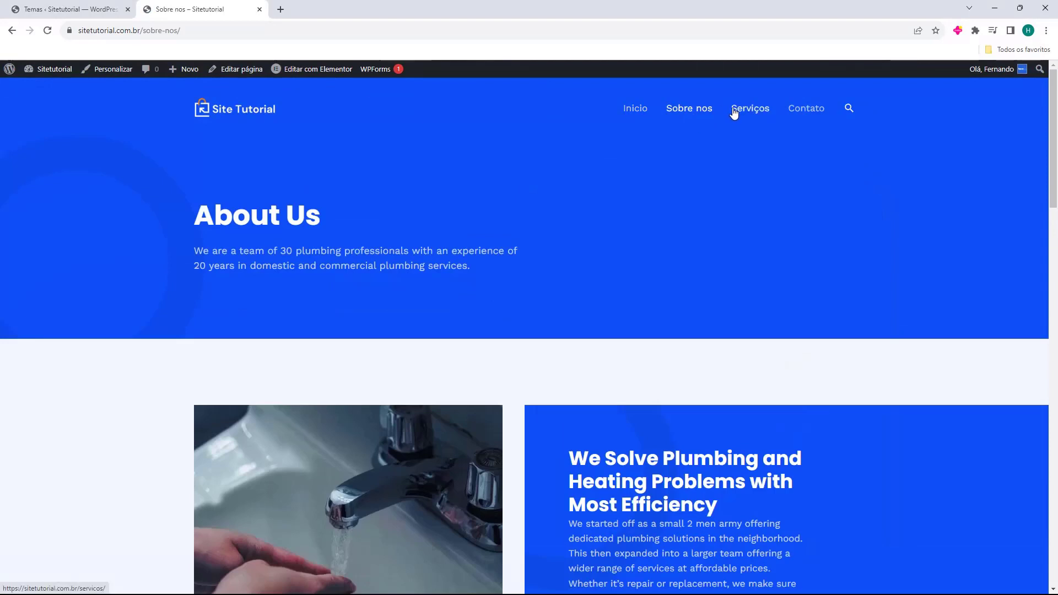
click(739, 110)
click(807, 111)
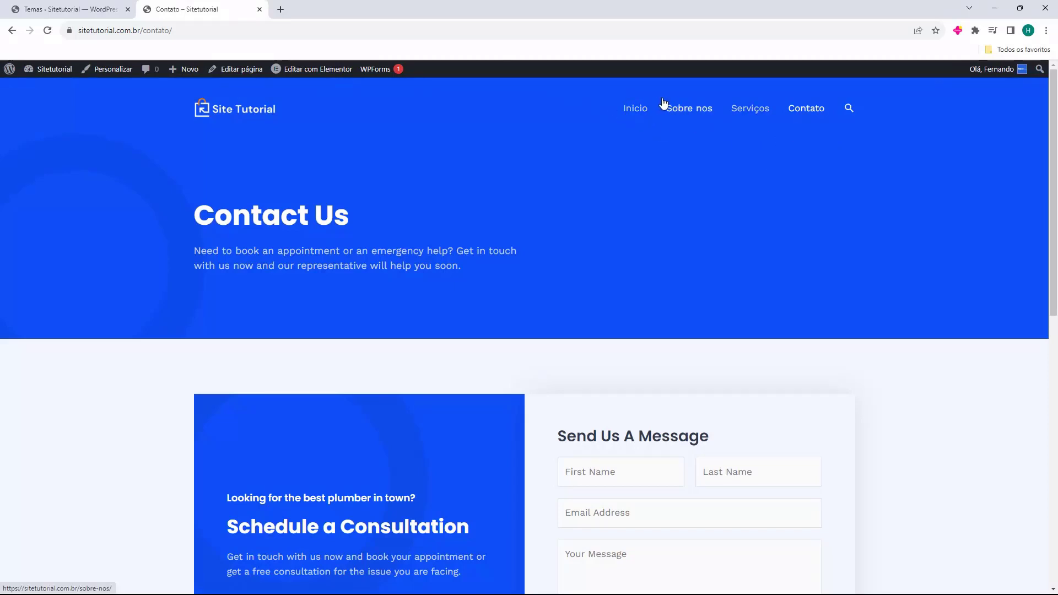
scroll(520, 287, down, 4)
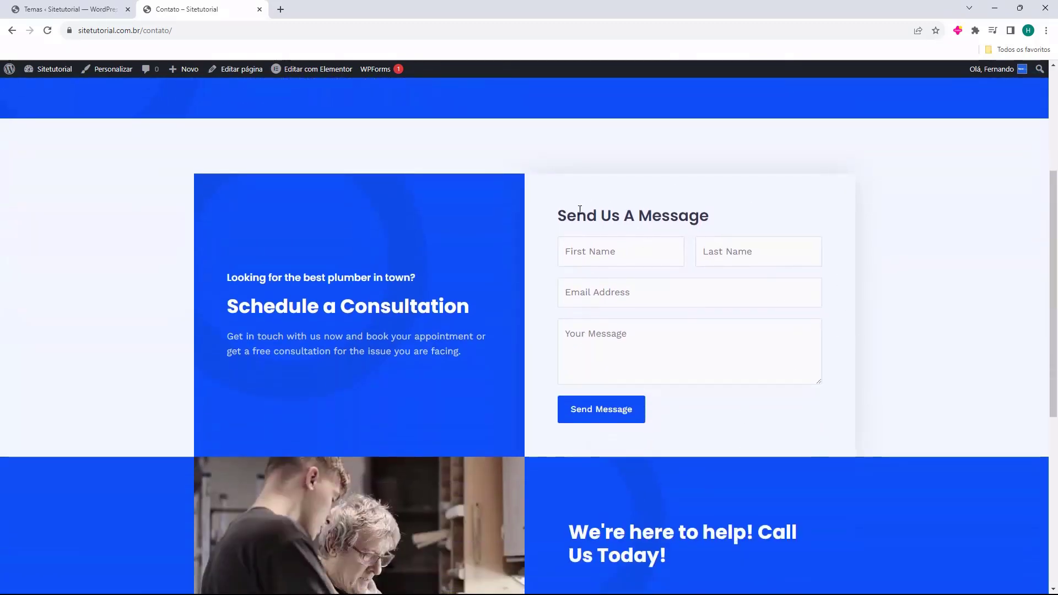
drag(580, 210, 579, 248)
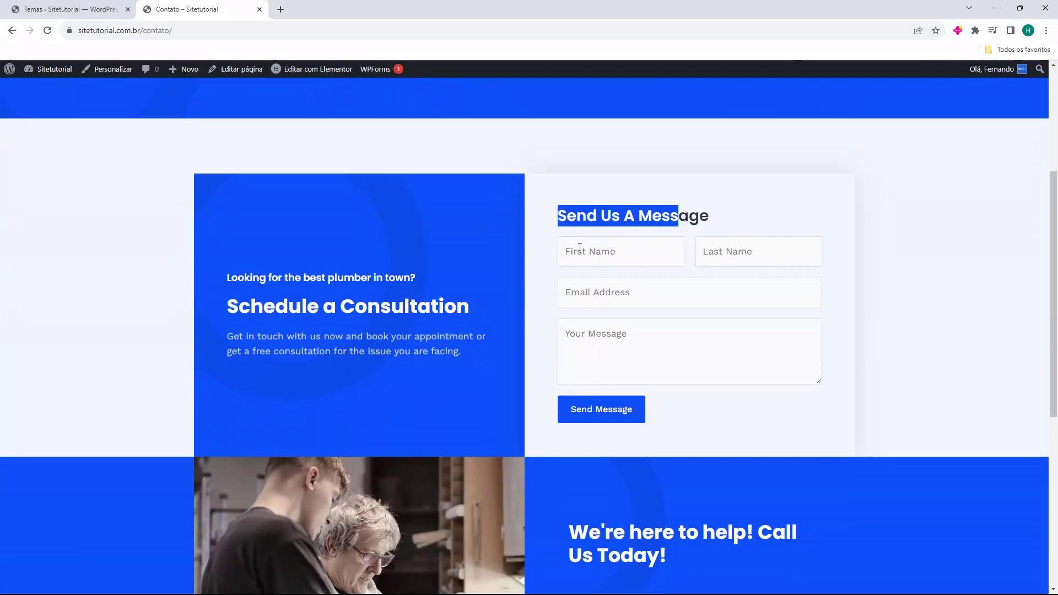
click(551, 257)
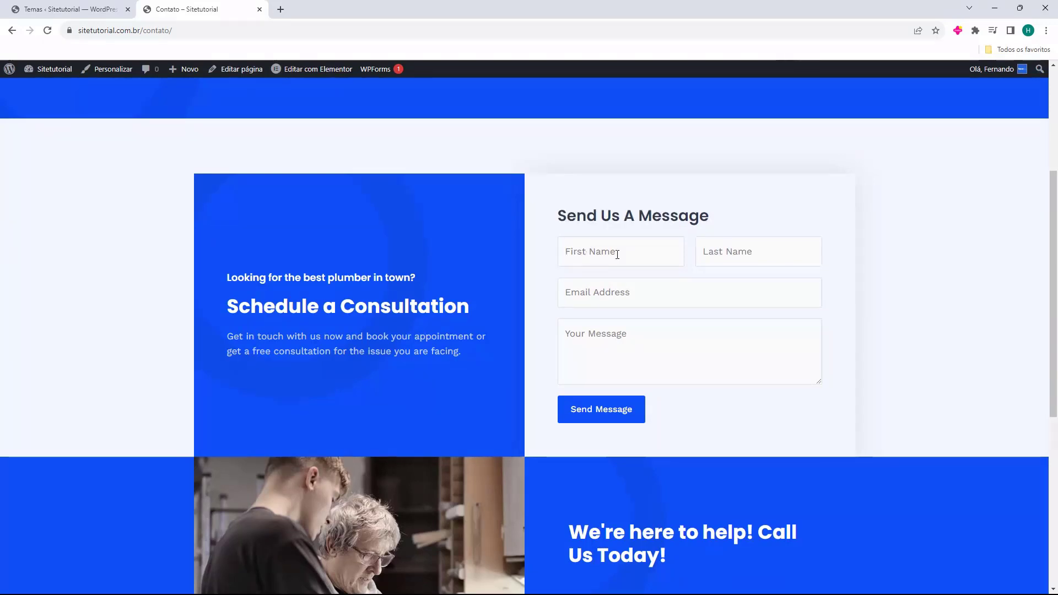
scroll(566, 256, up, 4)
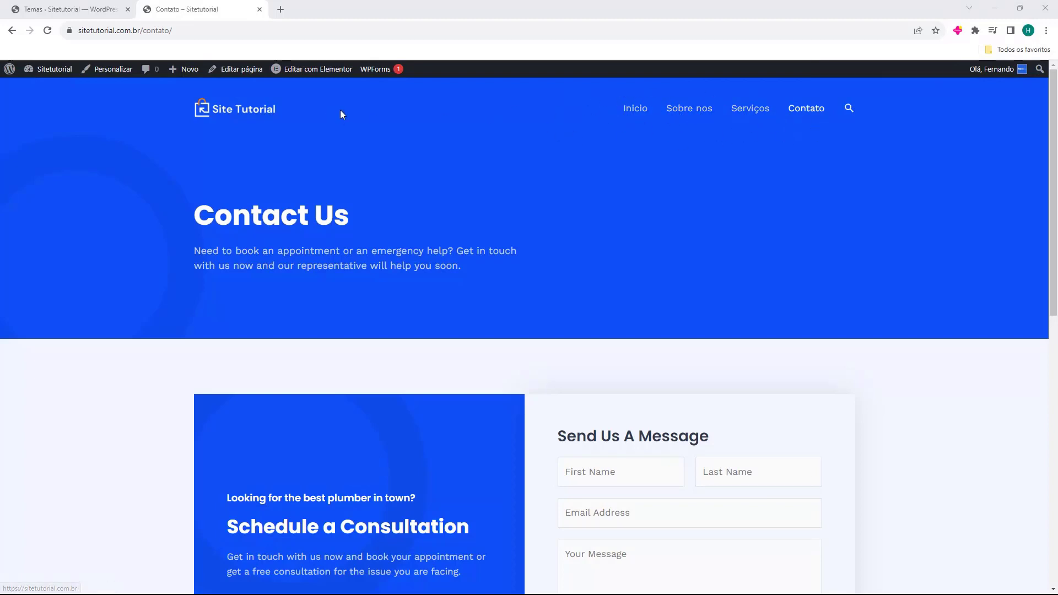
Close the live site, open the WordPress menu editor and rename the Primary Menu as "Menu Principal".
key(ctrl+w)
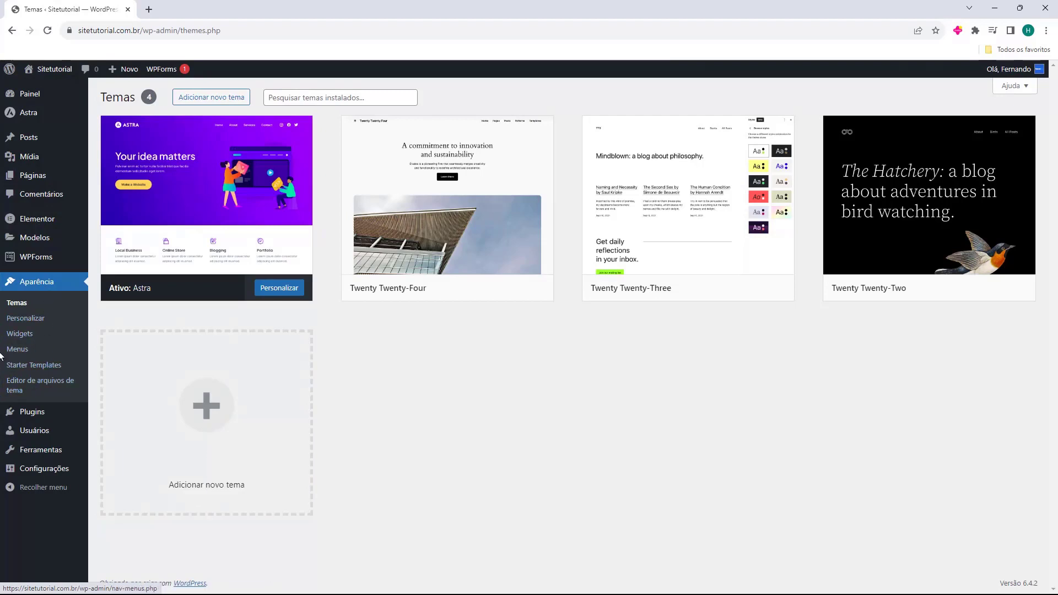
click(18, 353)
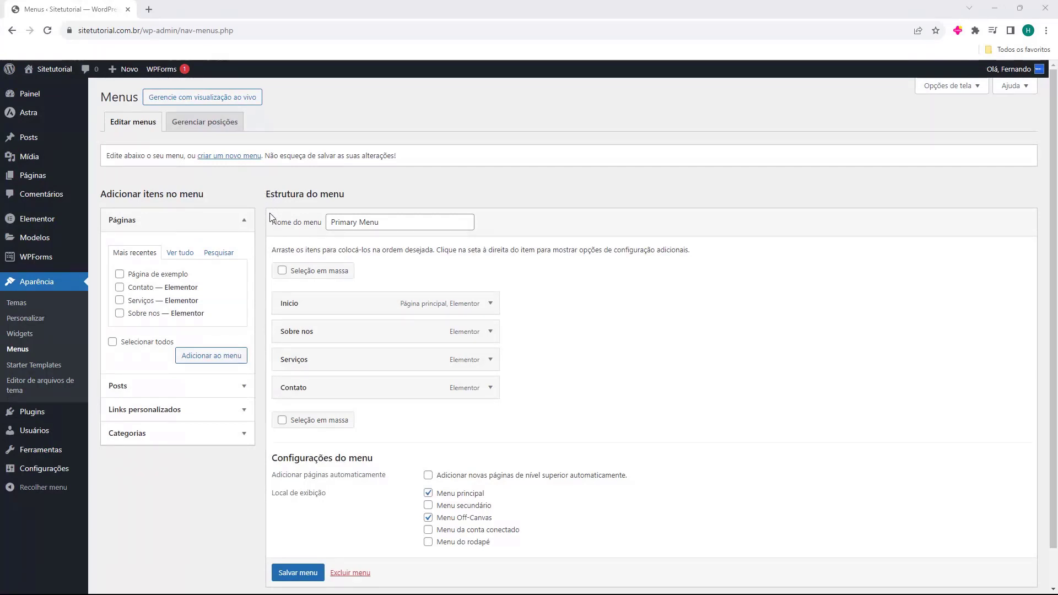
double_click(333, 223)
click(364, 223)
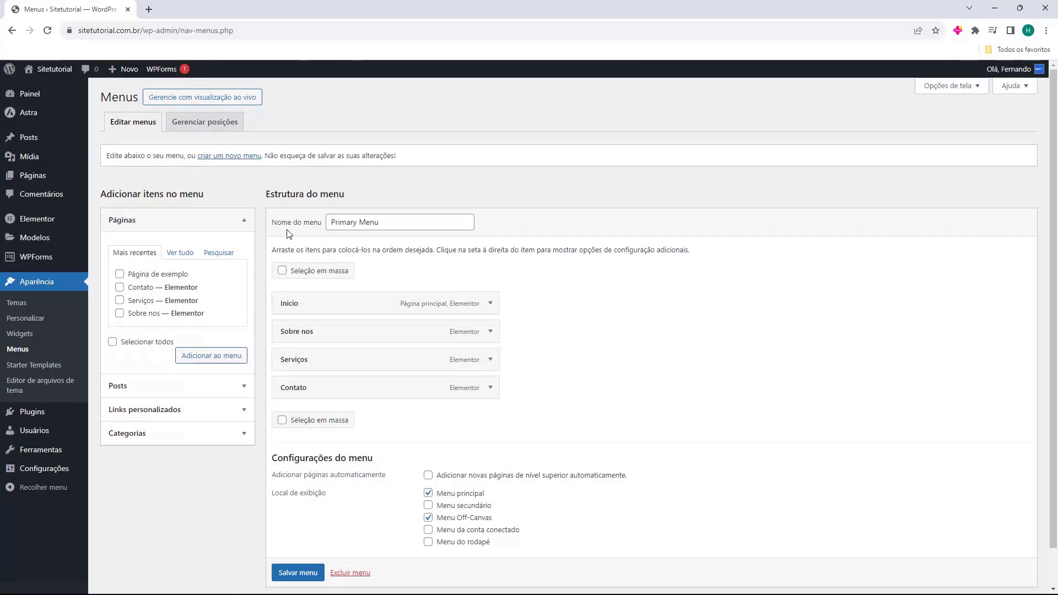
triple_click(336, 227)
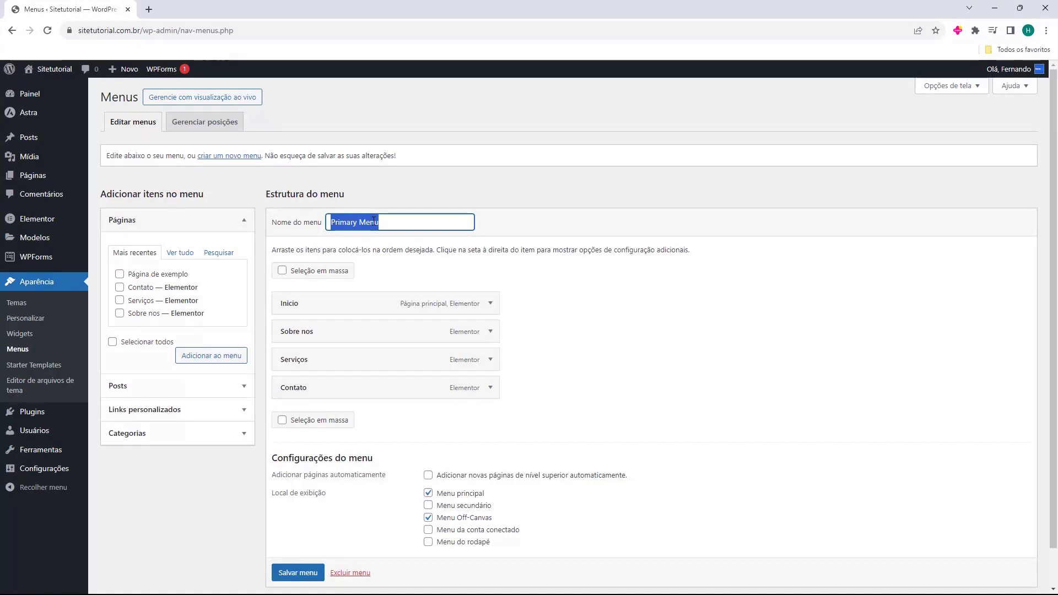
text(Menu Principal)
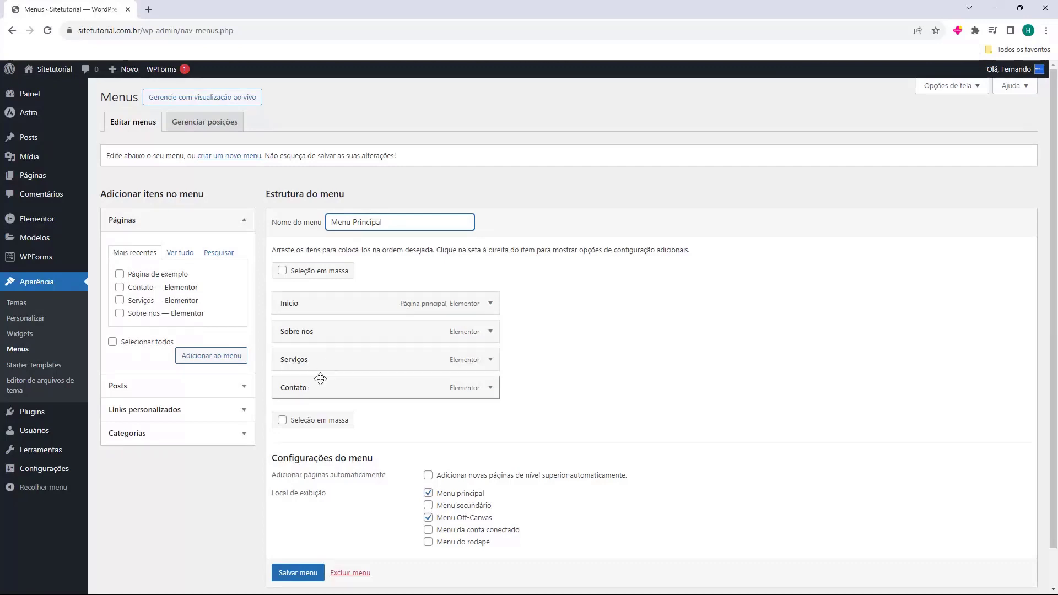
Try reordering Sobre nos and Serviços in the menu structure, restore their order and nest Serviços under Sobre nos.
drag(295, 337, 284, 370)
drag(288, 368, 282, 332)
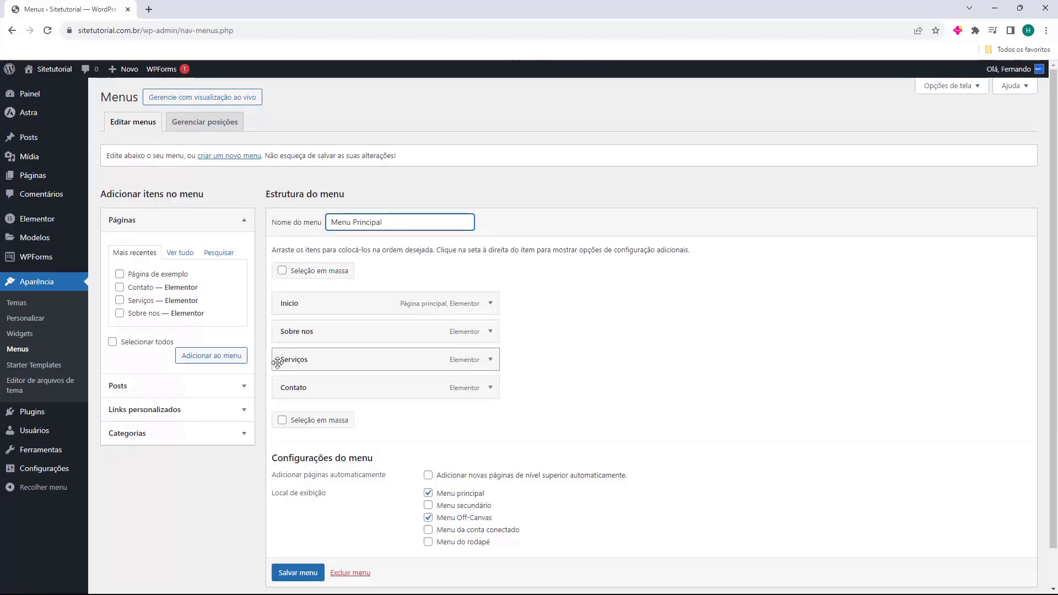
drag(292, 366, 319, 361)
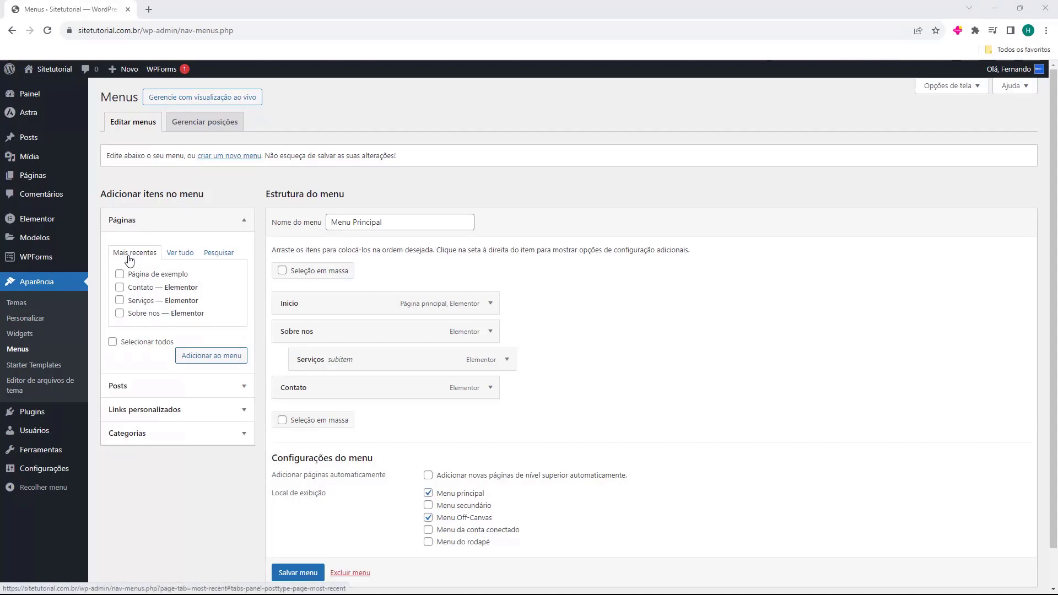
Add the page "Página de exemplo" to the menu and place it after Serviços as a sub-item of Sobre nos.
click(181, 254)
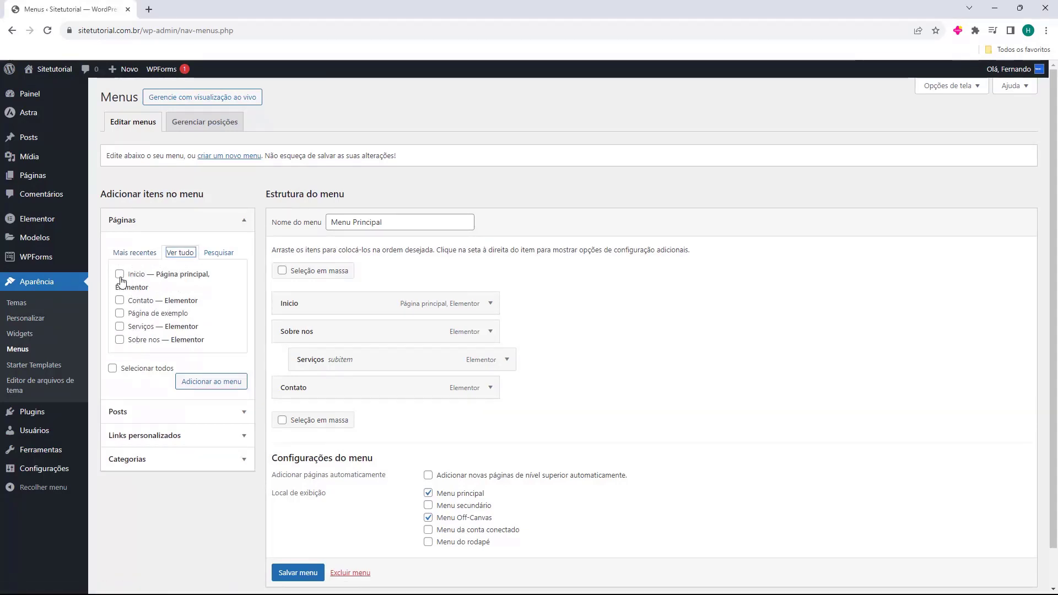
click(119, 313)
click(203, 389)
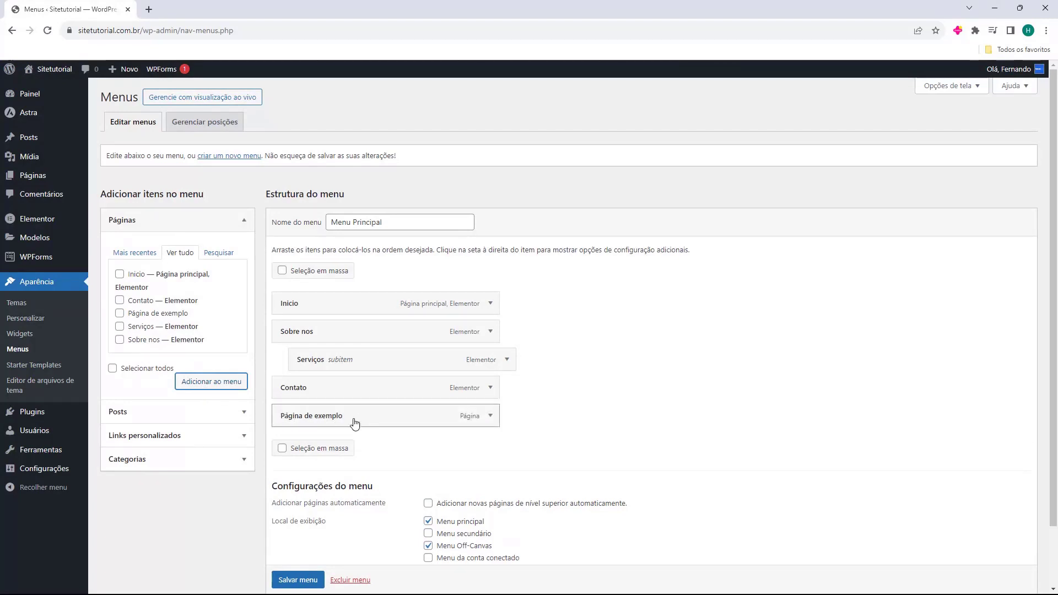
drag(331, 419, 338, 385)
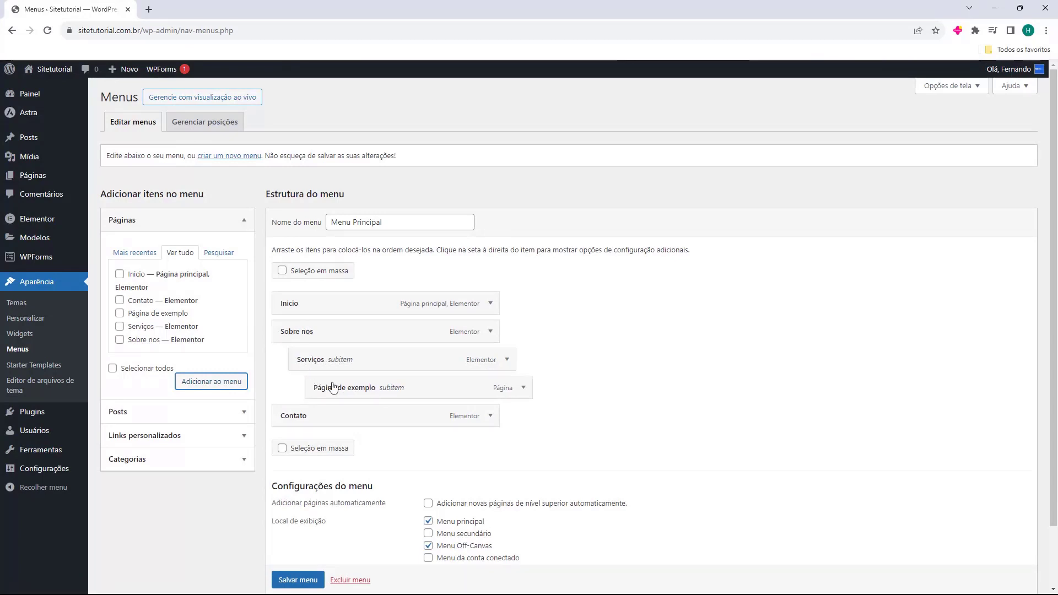
mouse_move(330, 392)
mouse_down()
mouse_move(305, 390)
mouse_move(316, 394)
mouse_up()
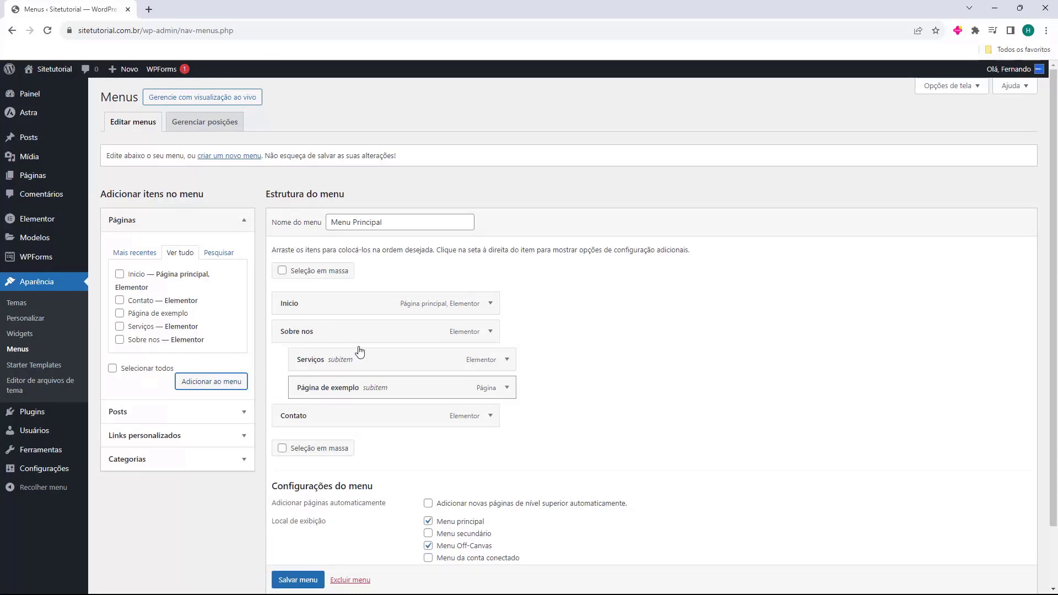
Examine which posts are available for adding to the menu.
click(127, 412)
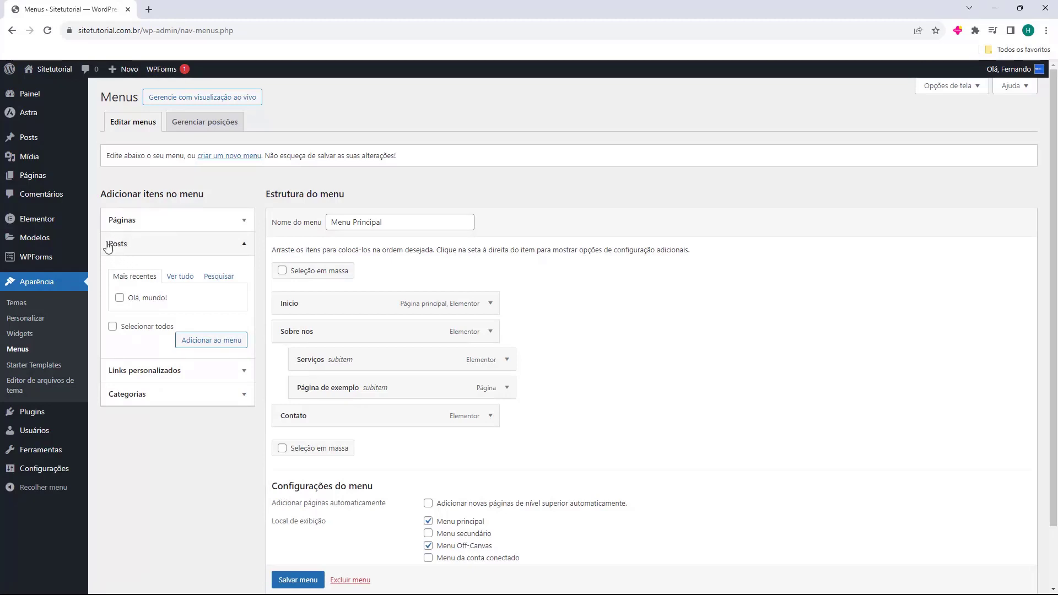
click(176, 280)
click(138, 279)
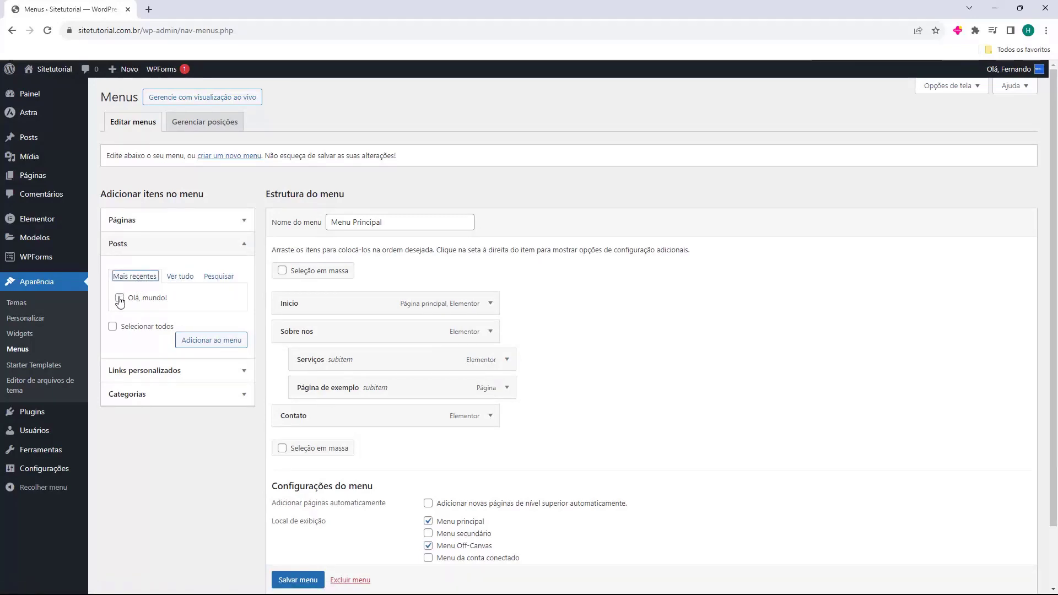
click(123, 267)
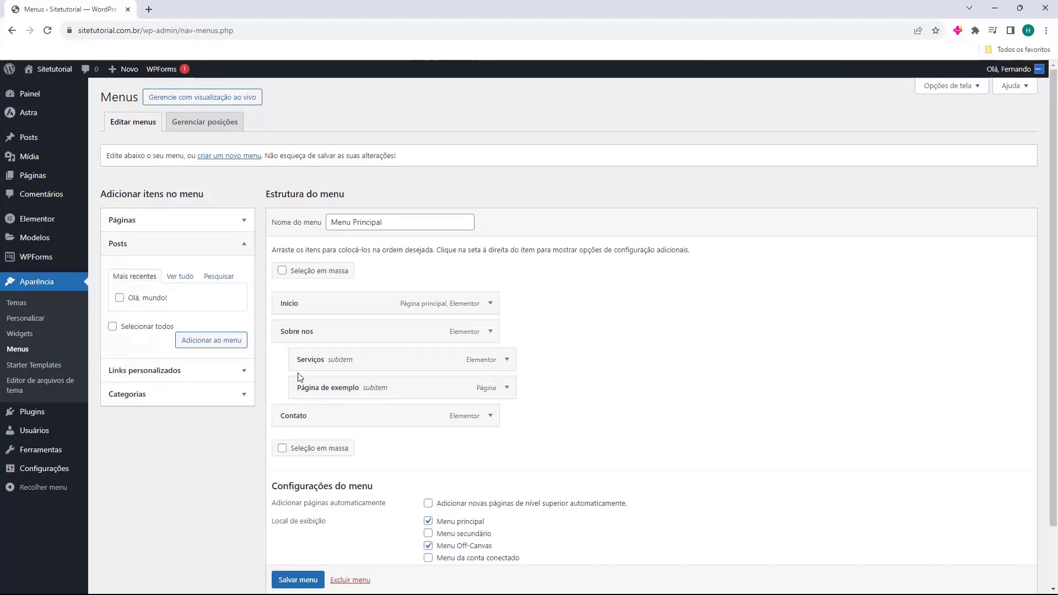
click(157, 374)
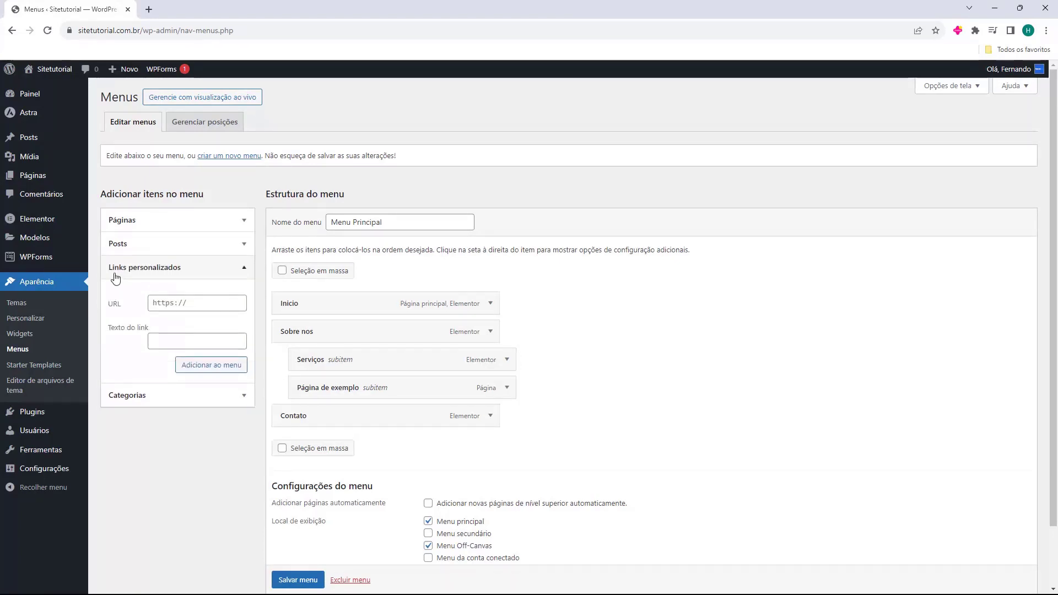
click(112, 309)
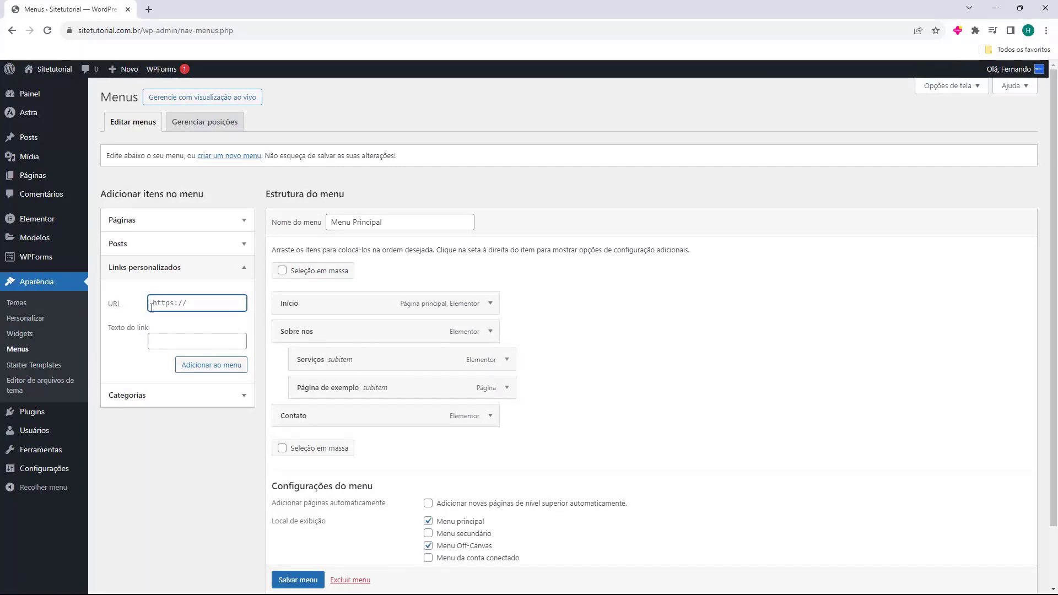
text(:)
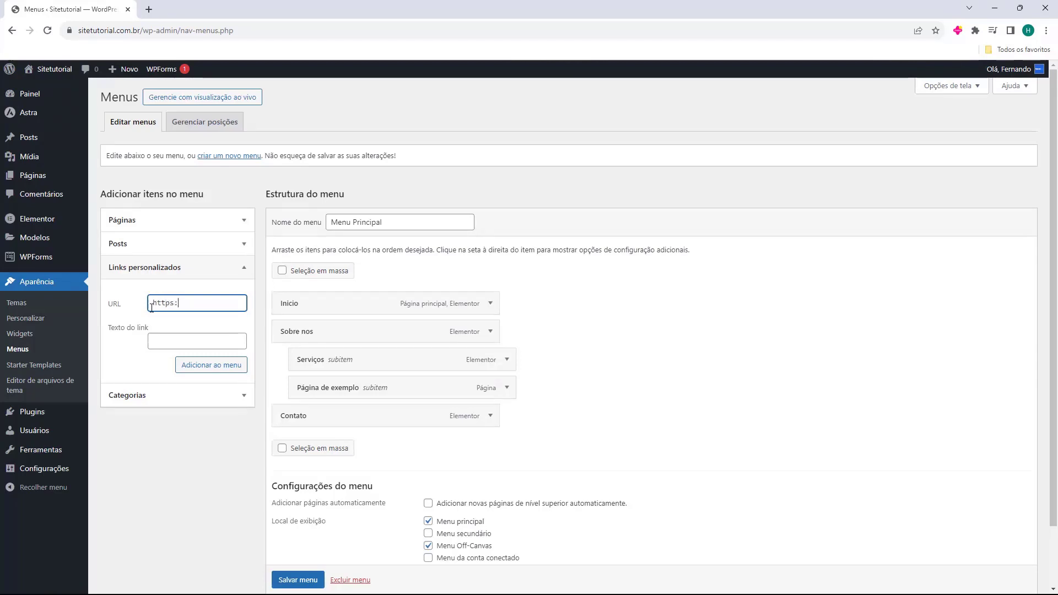
text(//host2)
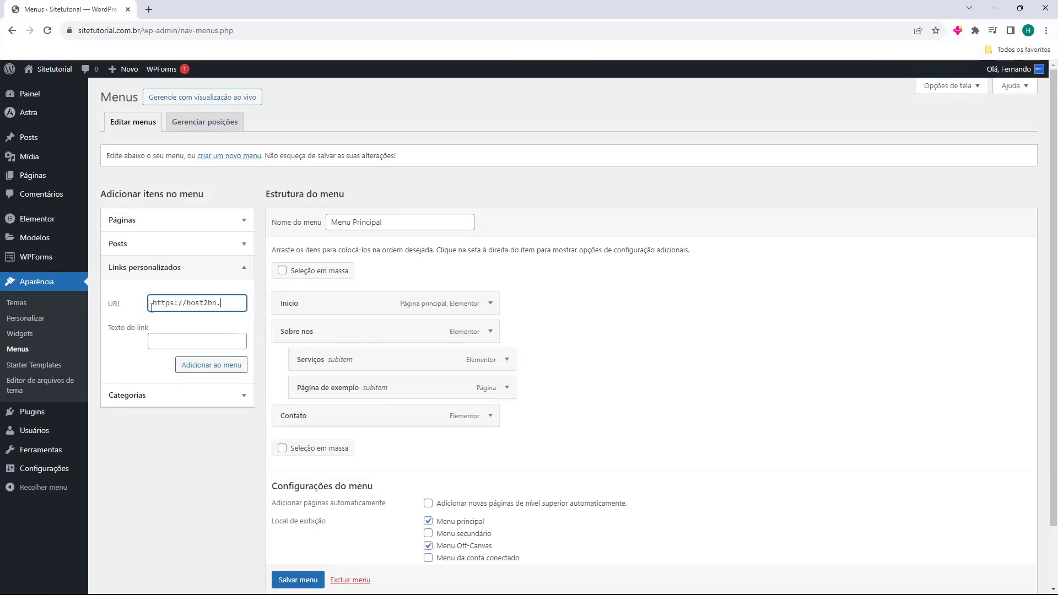
text(b.net)
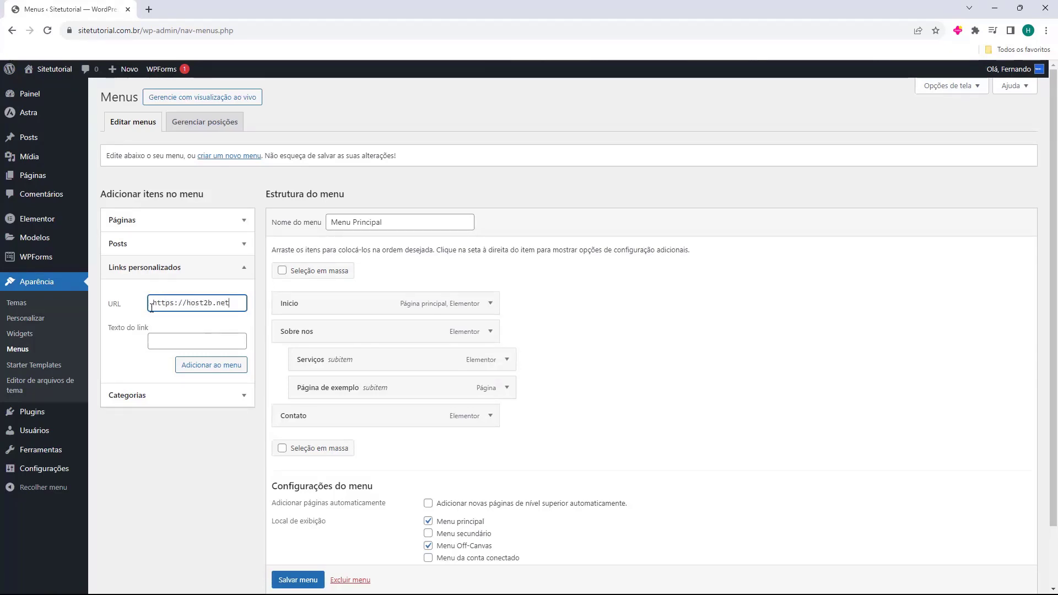
drag(151, 307, 239, 307)
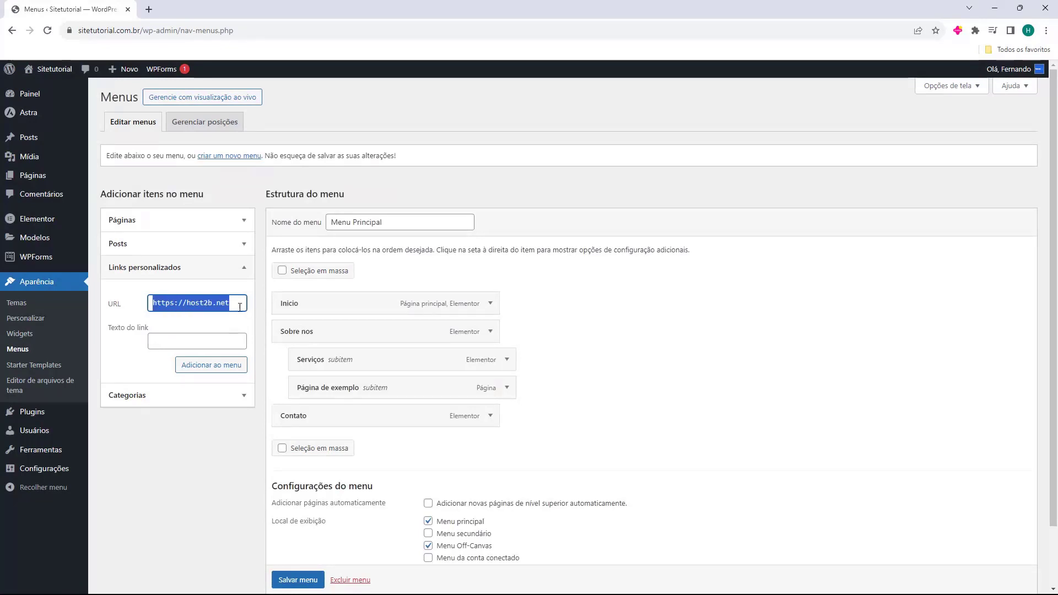
click(159, 337)
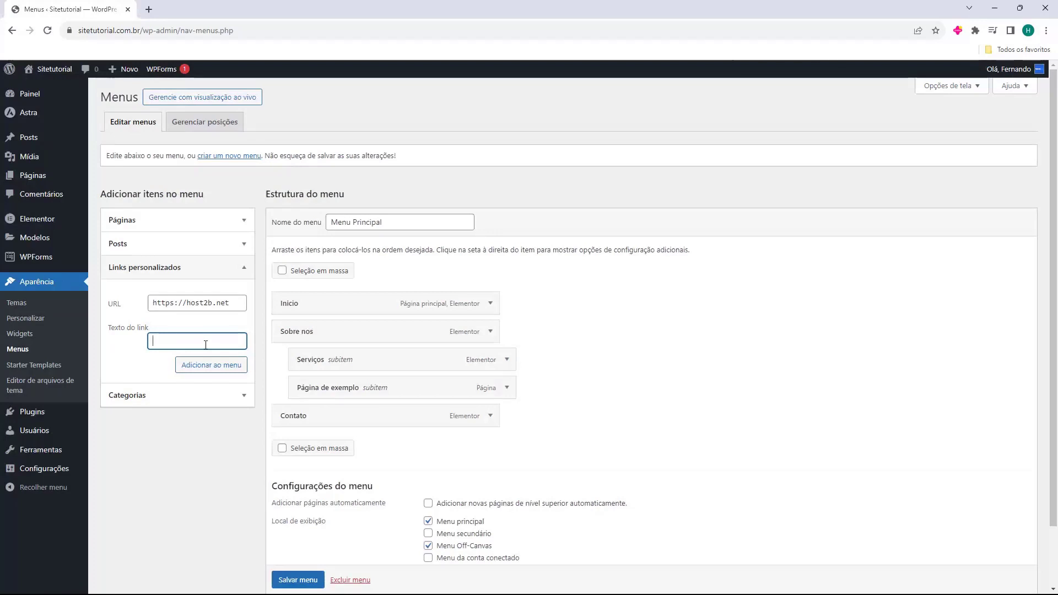
text(Saiba Mais)
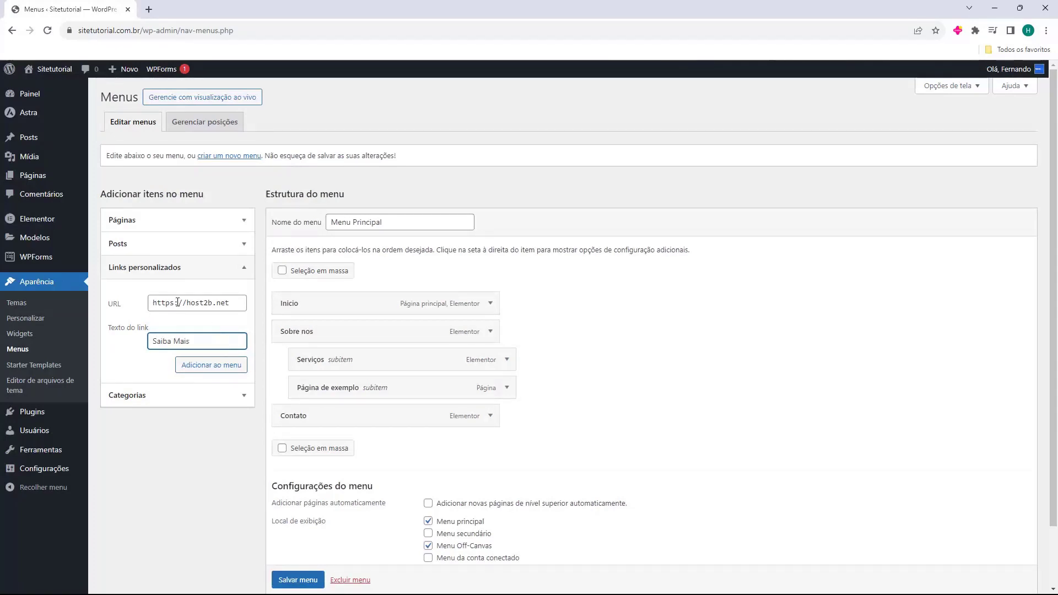
click(188, 365)
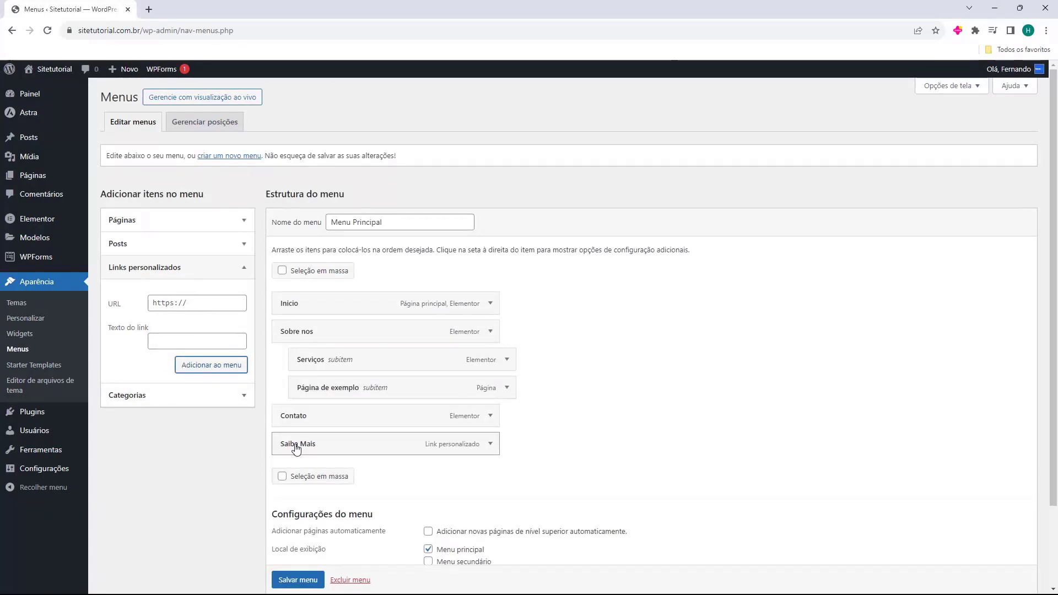
Inspect the settings of the Saiba Mais menu item and the categories available for adding to the menu.
click(490, 443)
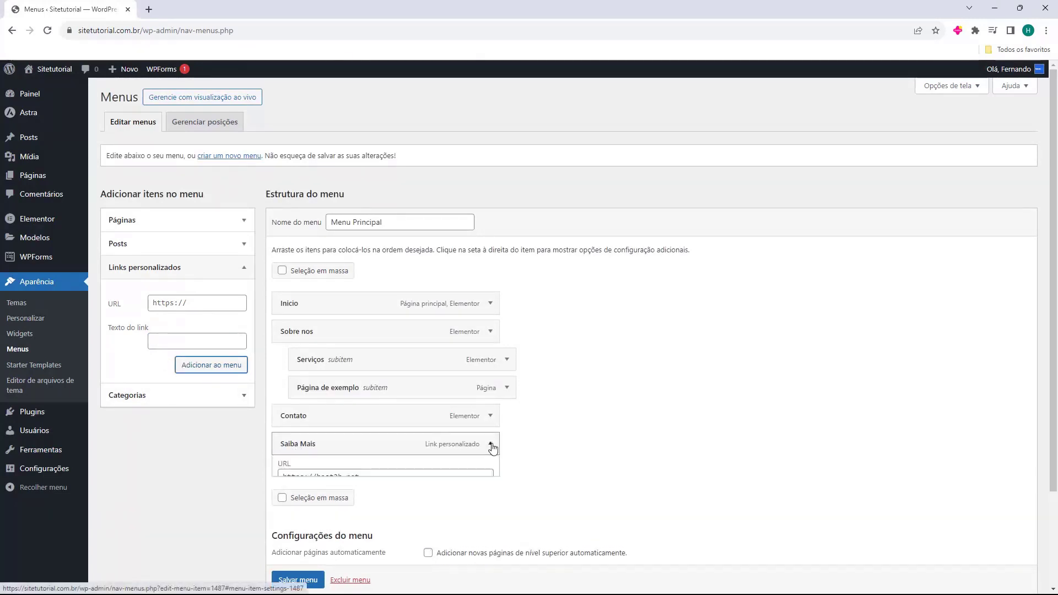
scroll(306, 444, down, 1)
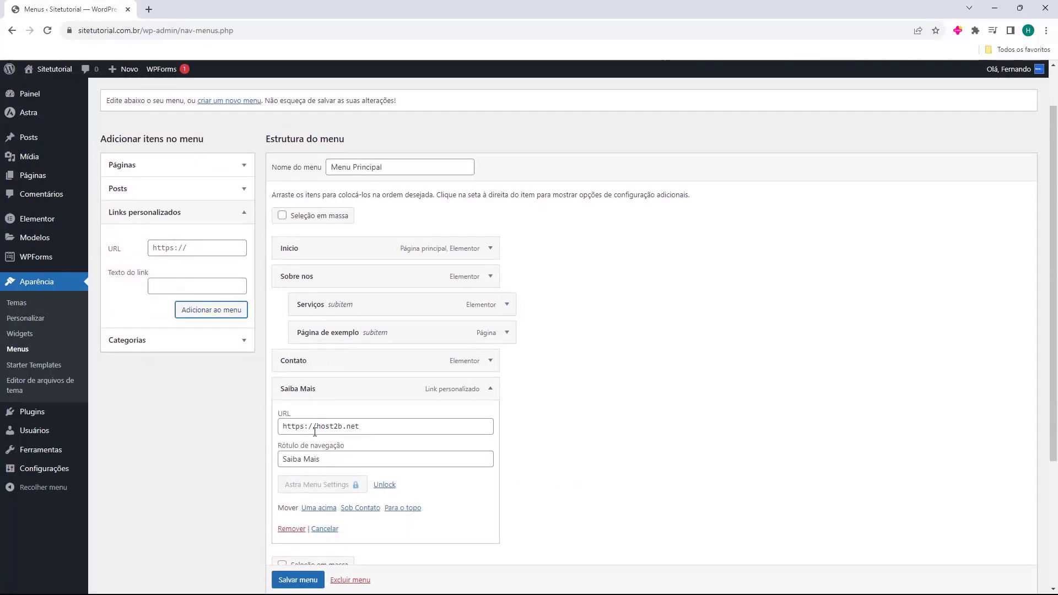
click(490, 389)
click(132, 295)
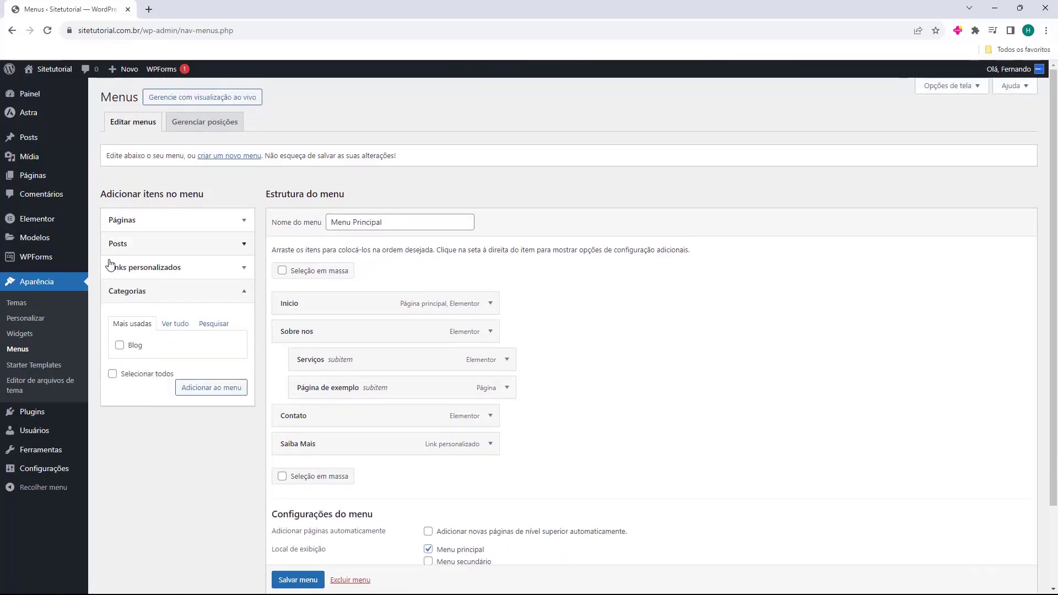
click(150, 287)
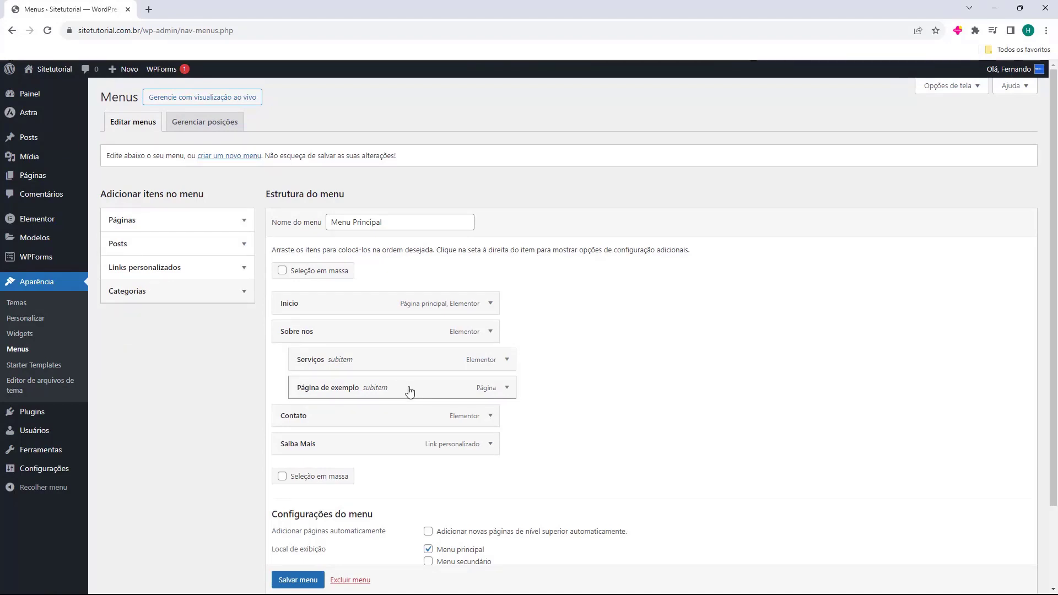
Review the display locations in the menu settings and save Menu Principal.
scroll(290, 314, down, 1)
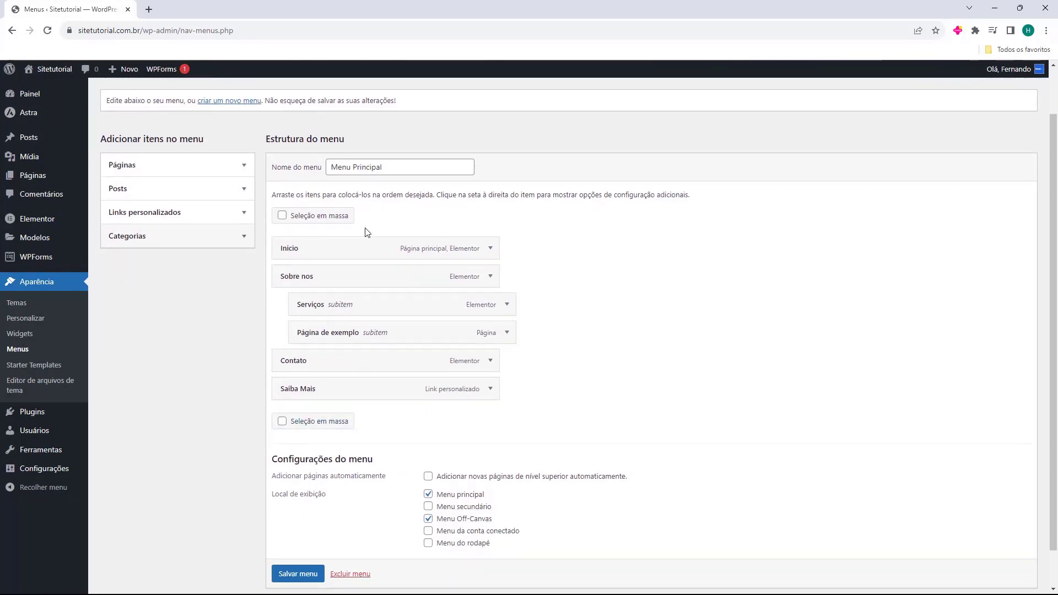
scroll(366, 230, down, 1)
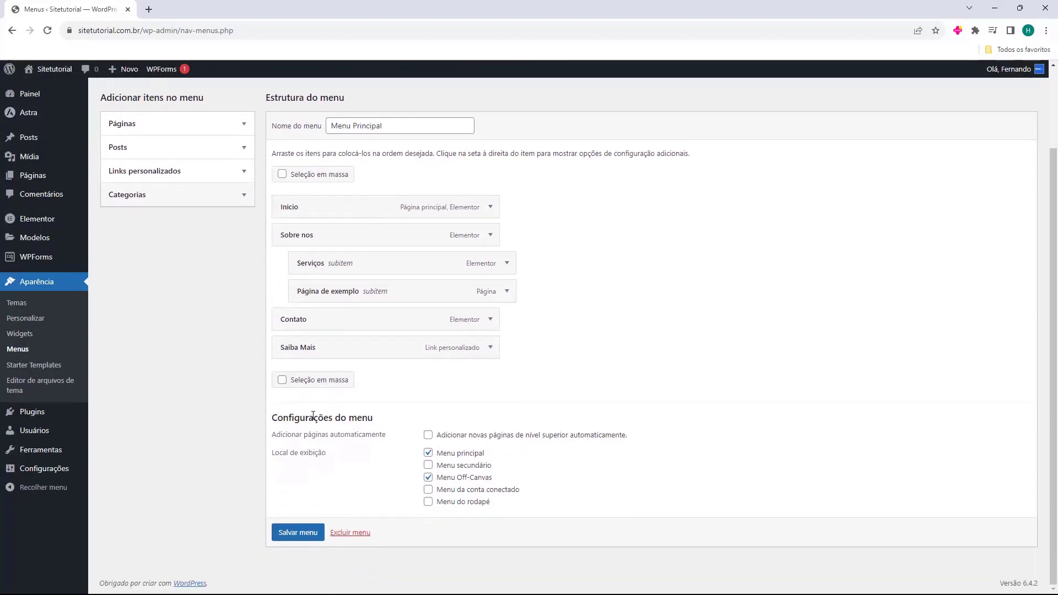
drag(275, 463, 313, 463)
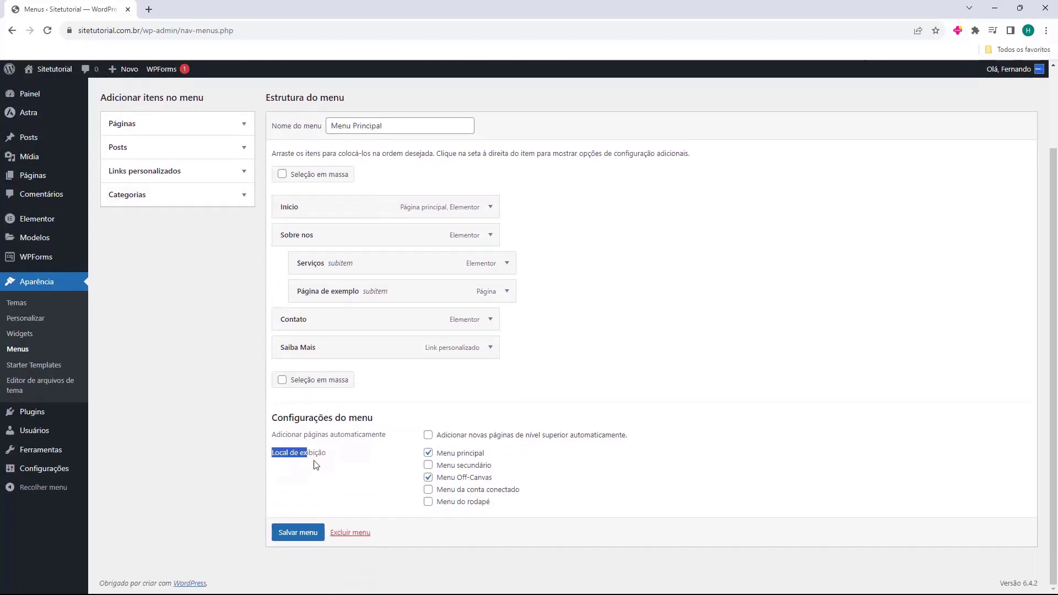
click(314, 467)
click(295, 537)
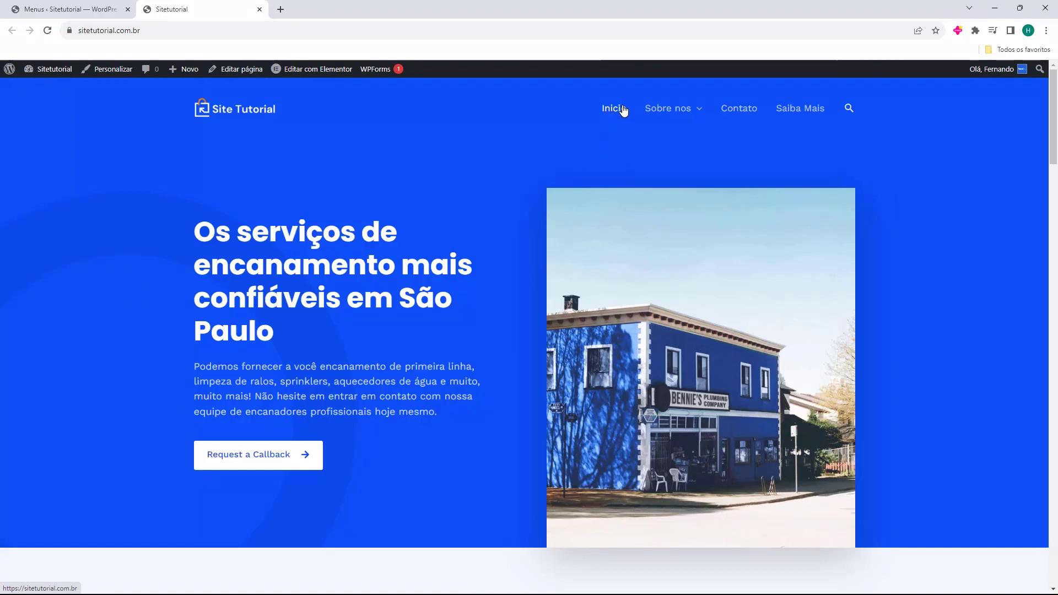
Test the Contato and Saiba Mais links in the live site's menu, then close the live site.
mouse_move(684, 108)
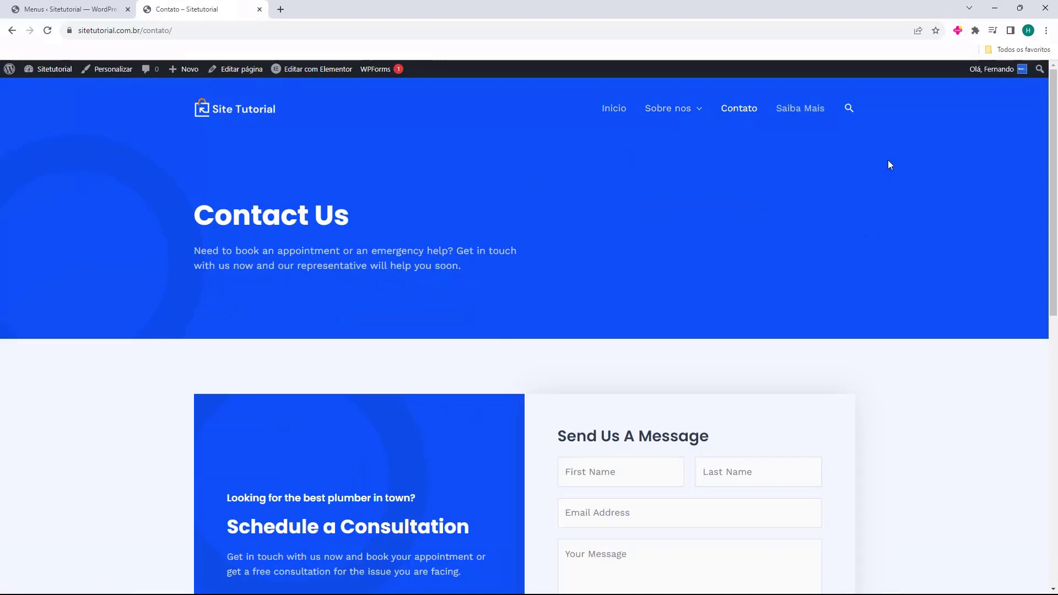
click(810, 114)
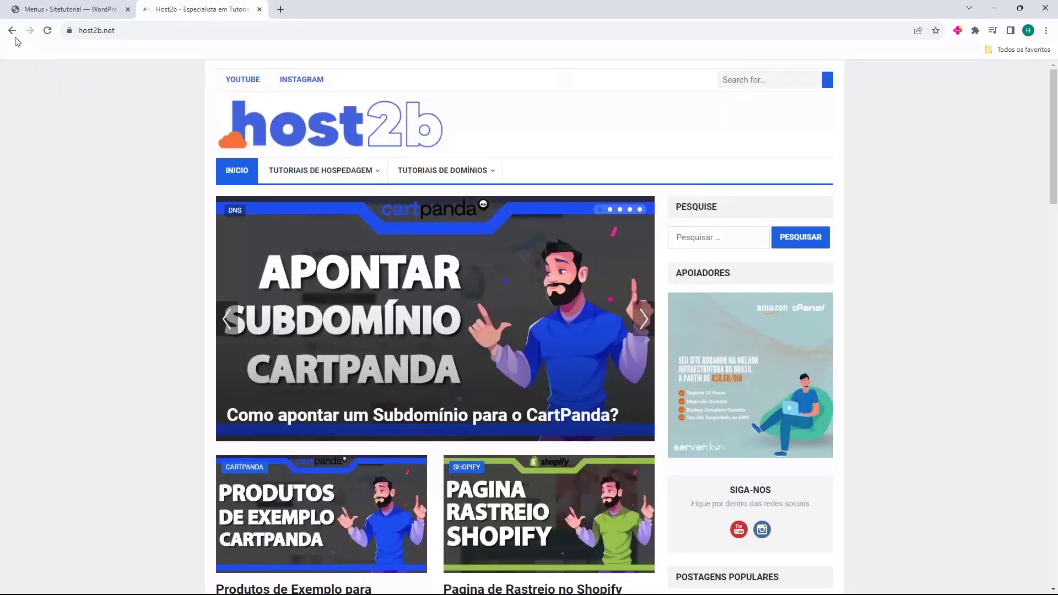
click(12, 31)
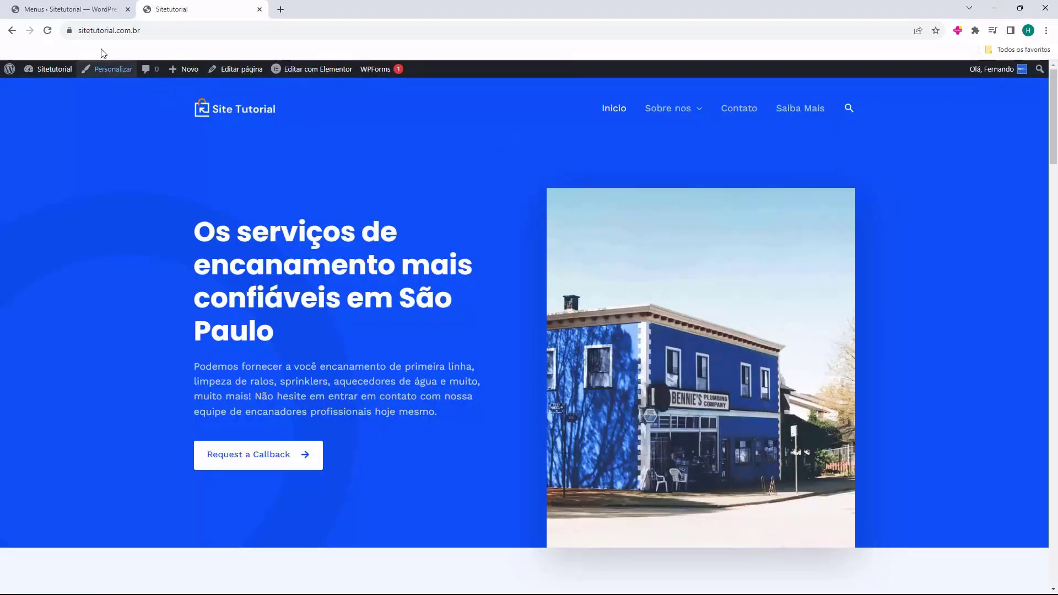
click(66, 9)
click(260, 10)
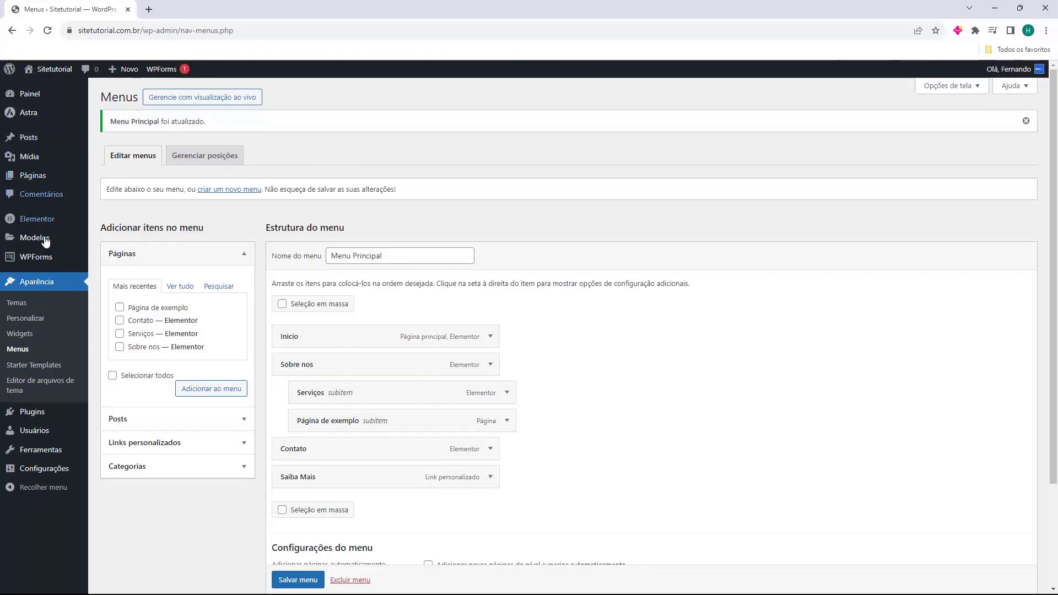
Open the WPForms overview, dismiss the welcome notification and start a new form named "Formulário de Contato".
mouse_move(25, 262)
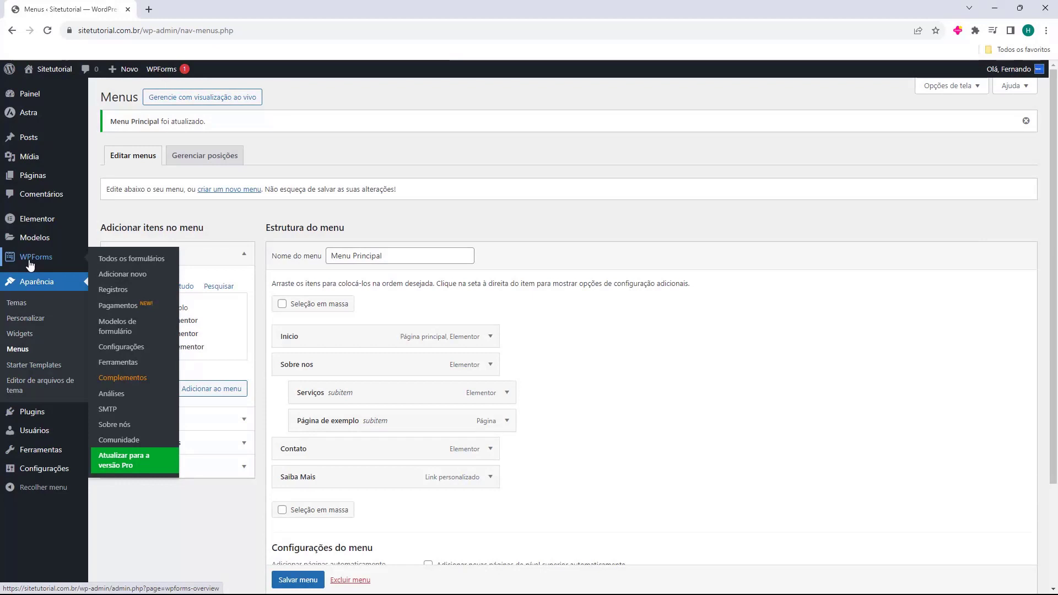
click(30, 264)
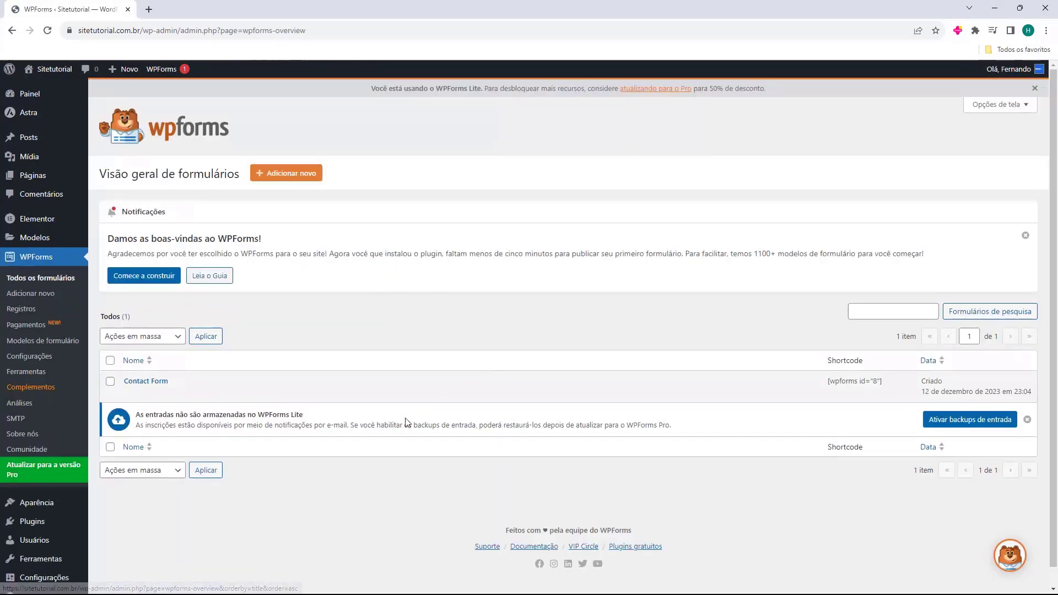
click(1026, 236)
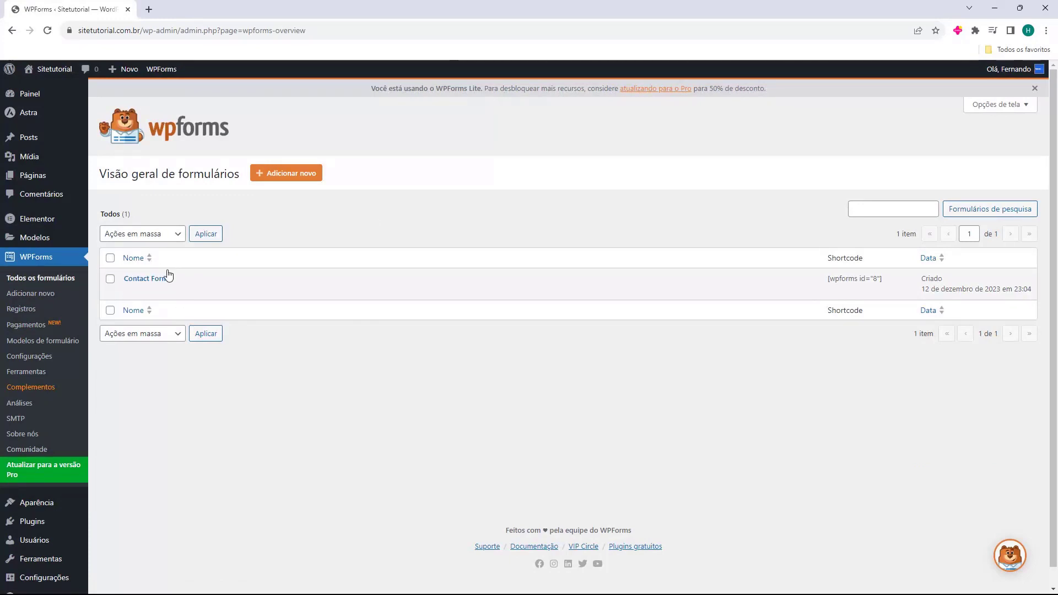
click(276, 176)
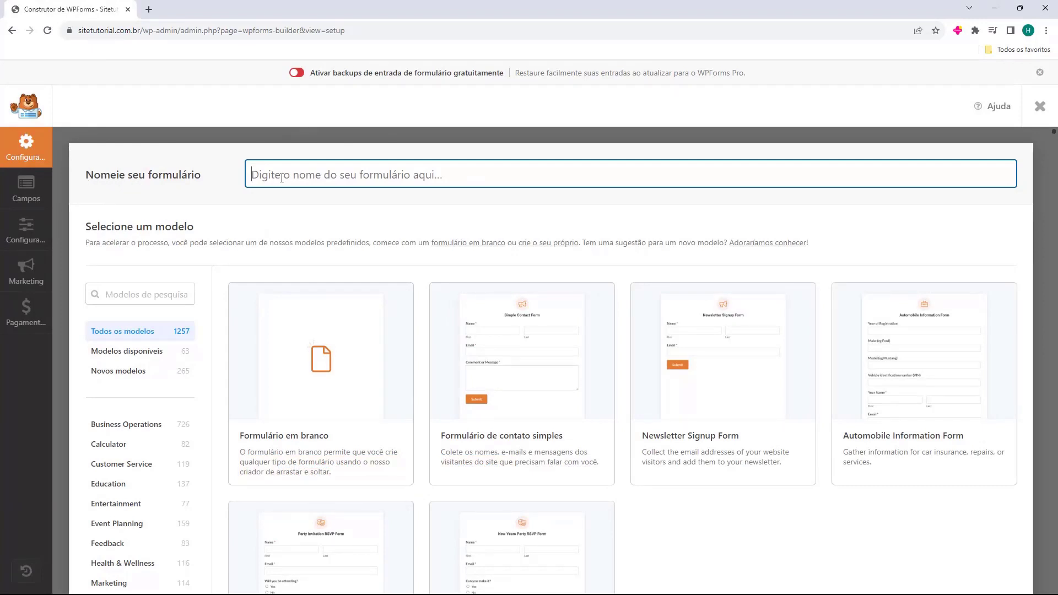
text(F)
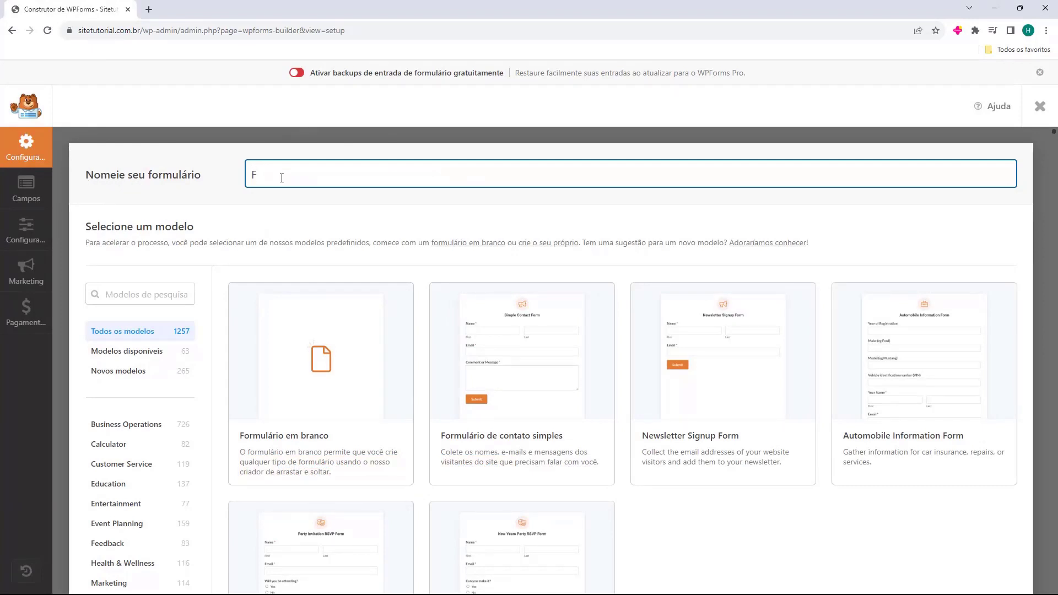
text(p)
key(BackSpace)
text(ormulário de Contato)
Browse the form templates in Business Operations, Calculator, Customer Service and Education, and return to all templates.
scroll(189, 190, down, 1)
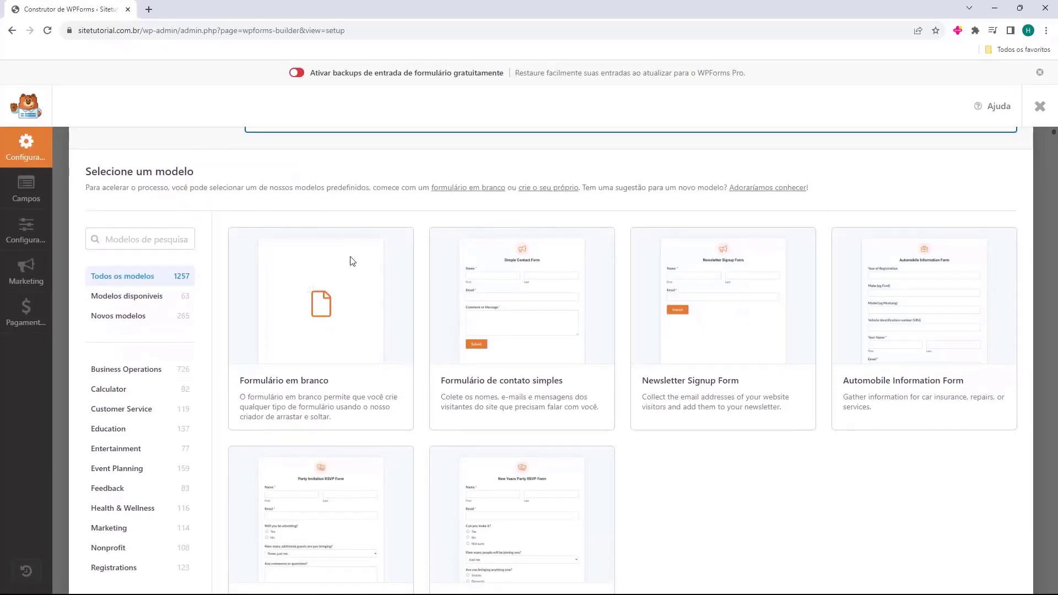
scroll(358, 304, down, 1)
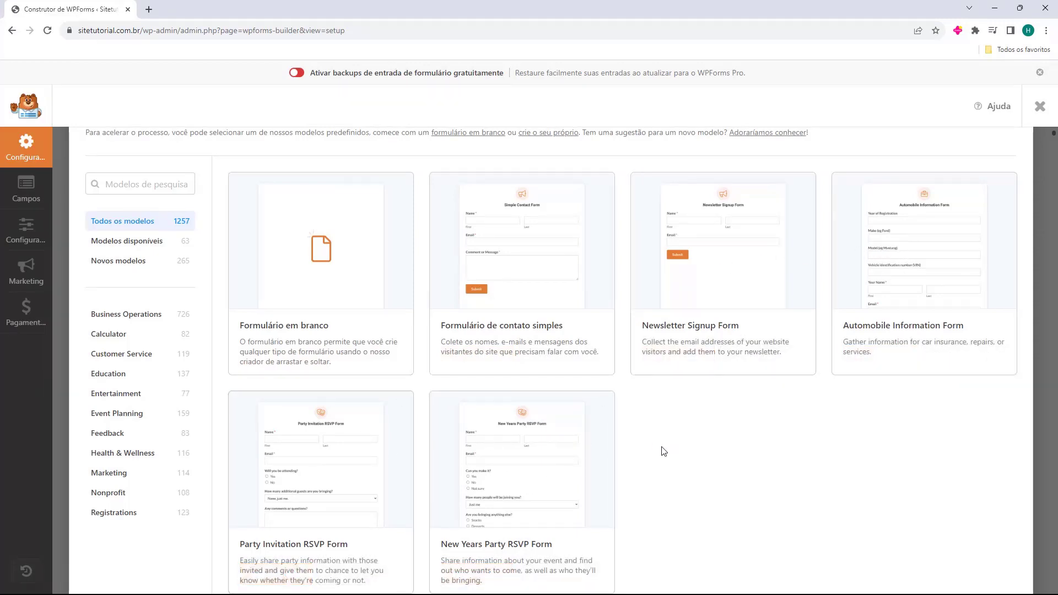
click(123, 319)
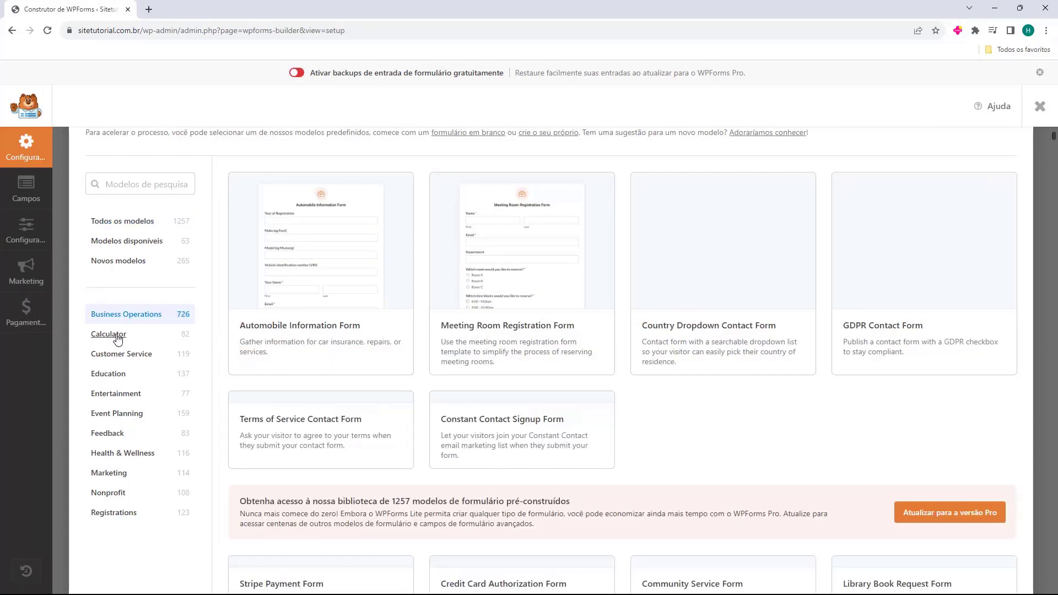
click(117, 336)
click(114, 358)
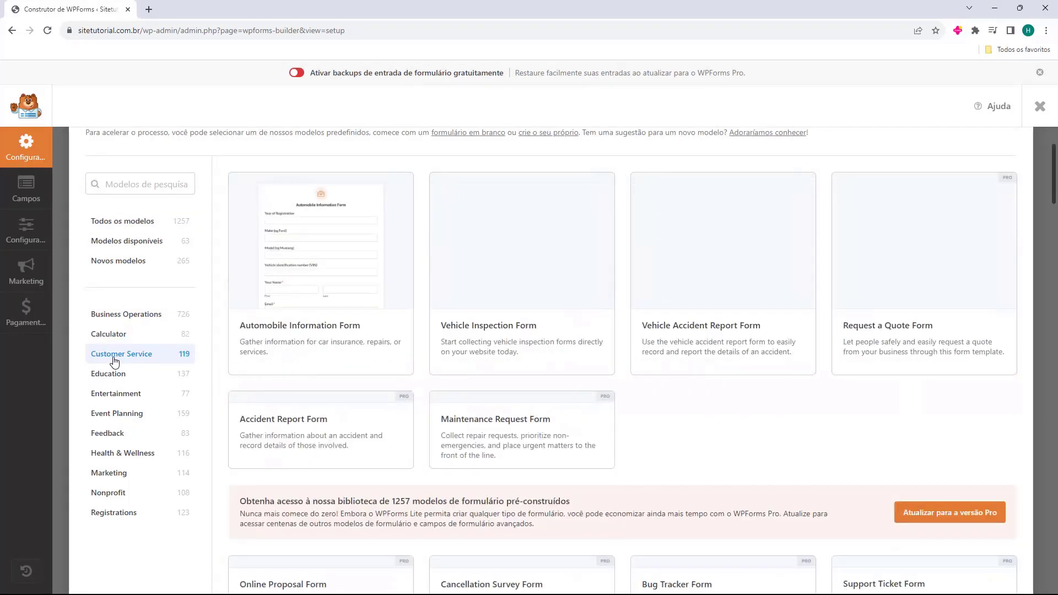
click(108, 375)
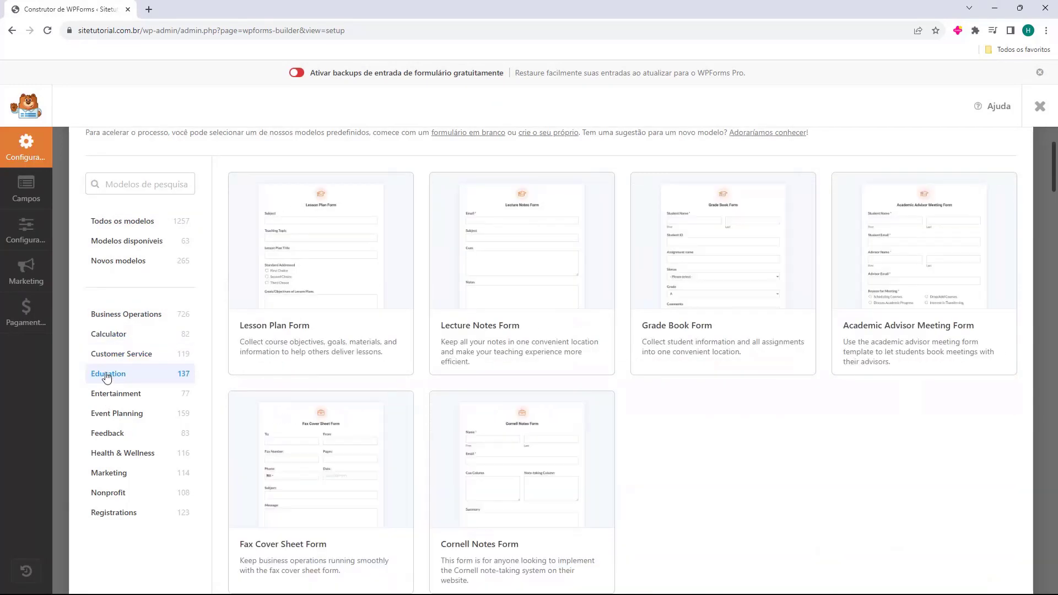
click(112, 357)
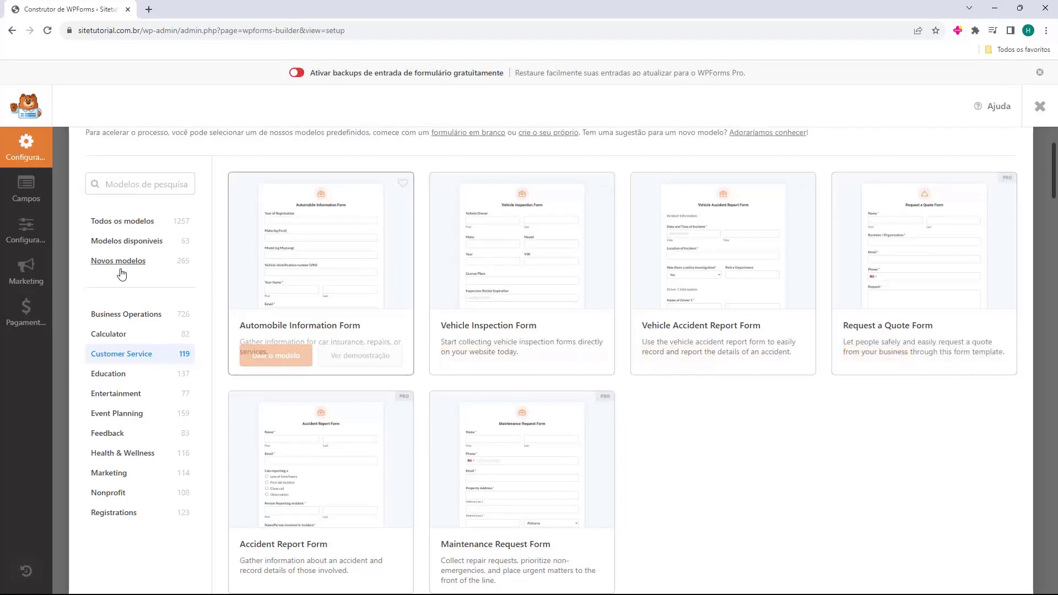
click(150, 227)
Create the form from the "Formulário de contato simples" template.
mouse_move(475, 465)
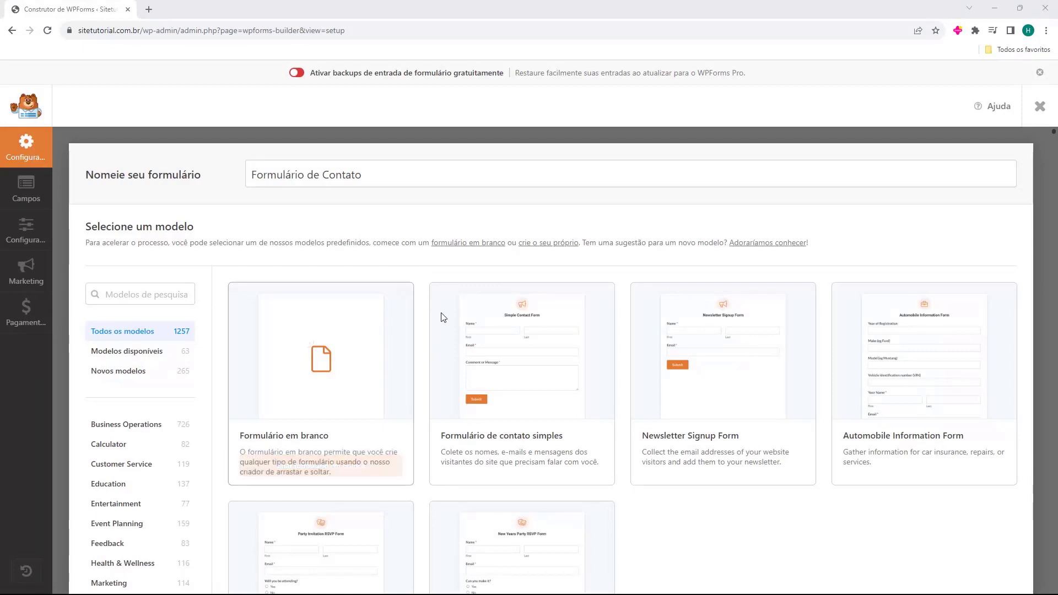
mouse_move(466, 340)
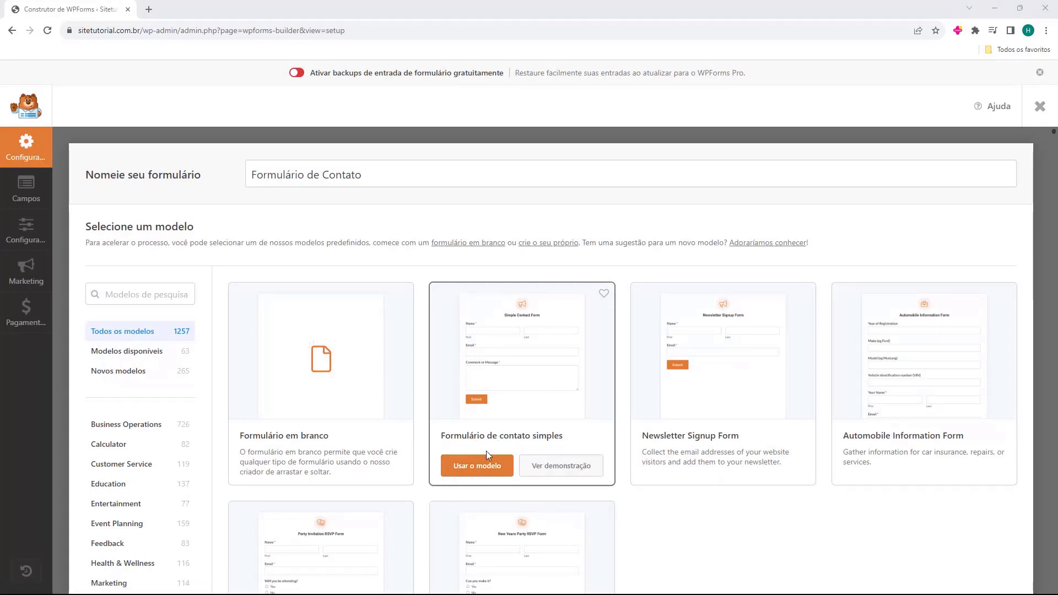
click(468, 472)
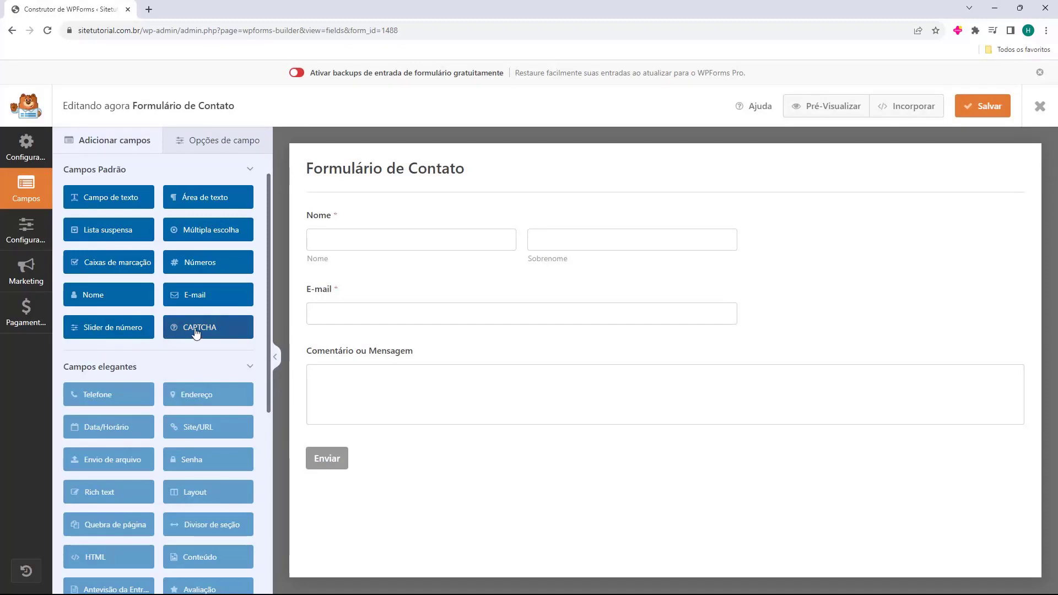
Look through the standard, fancy and payment fields that can be added to the contact form.
scroll(180, 333, down, 2)
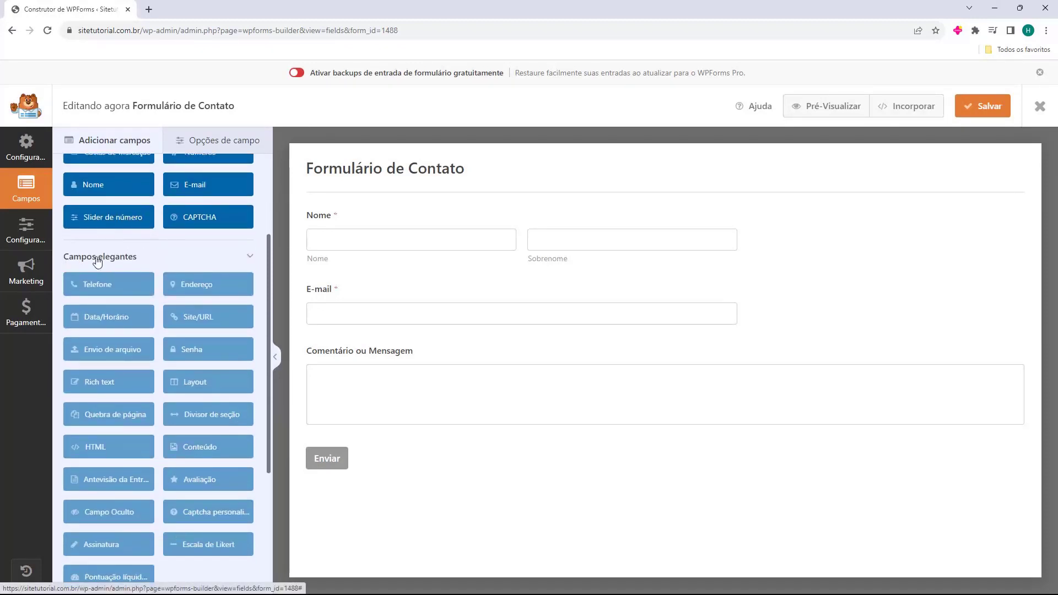
scroll(145, 309, down, 3)
scroll(147, 267, down, 1)
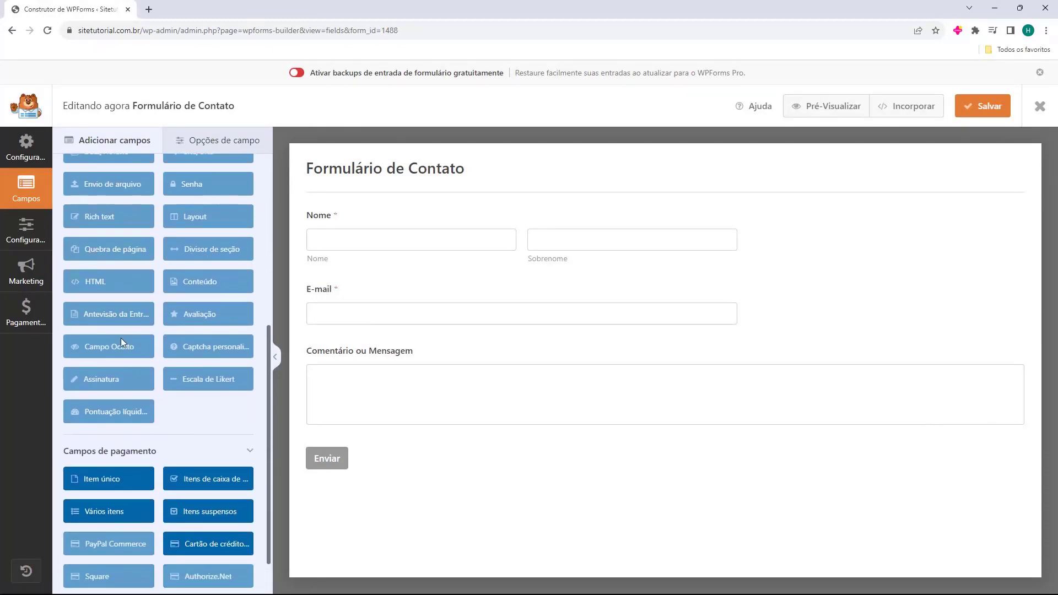
scroll(178, 423, up, 2)
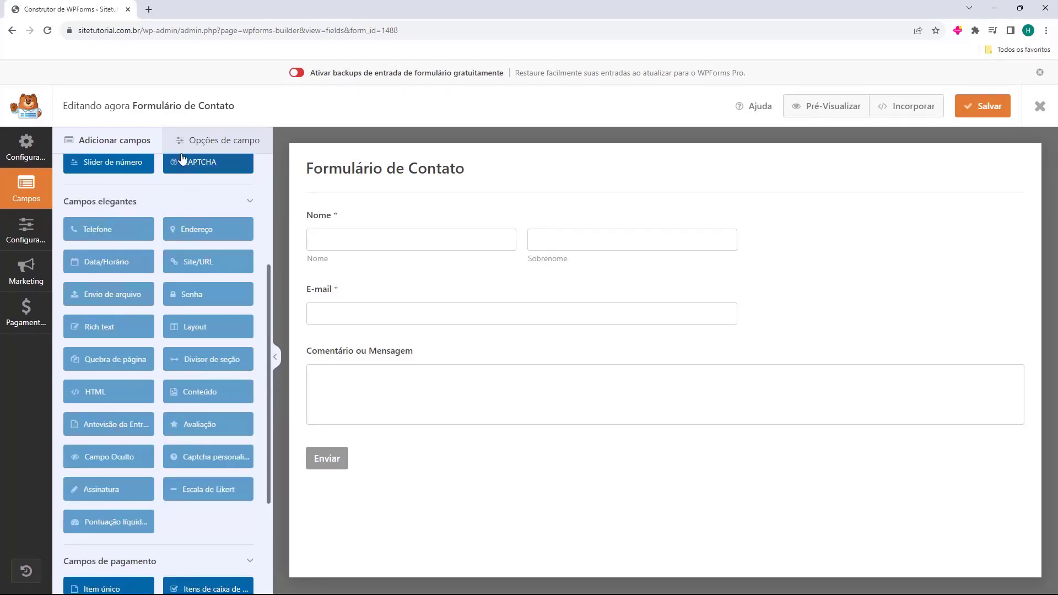
scroll(141, 226, down, 3)
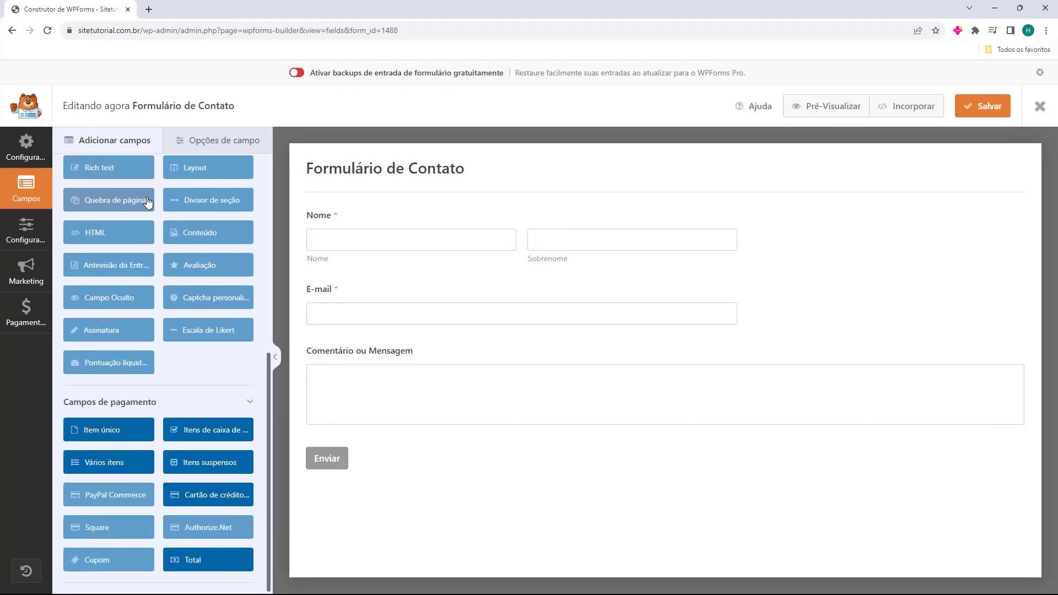
scroll(148, 203, up, 7)
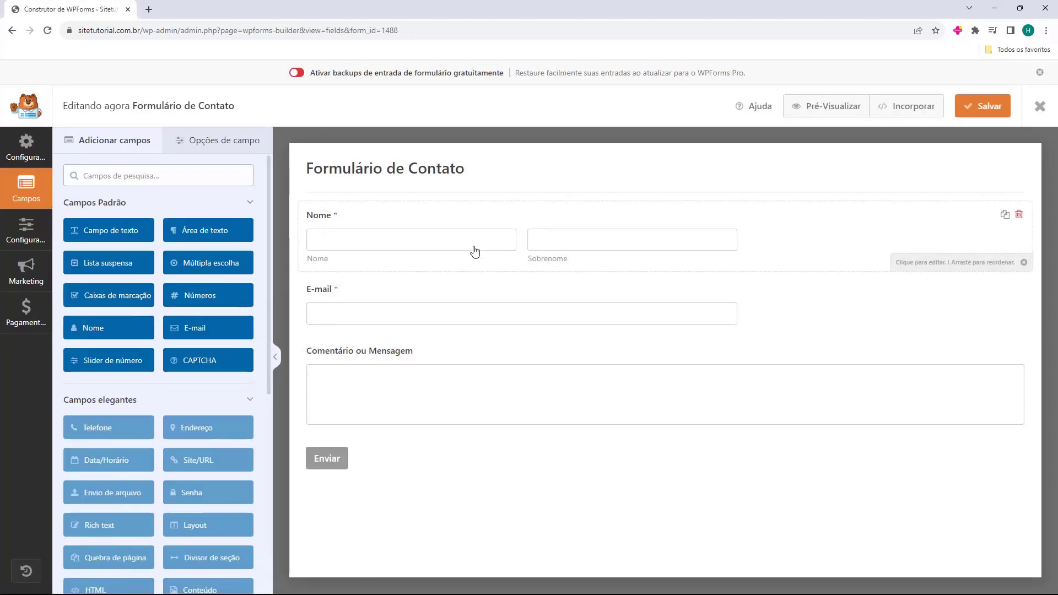
Set the format of the form's Nome field to Simples.
click(330, 221)
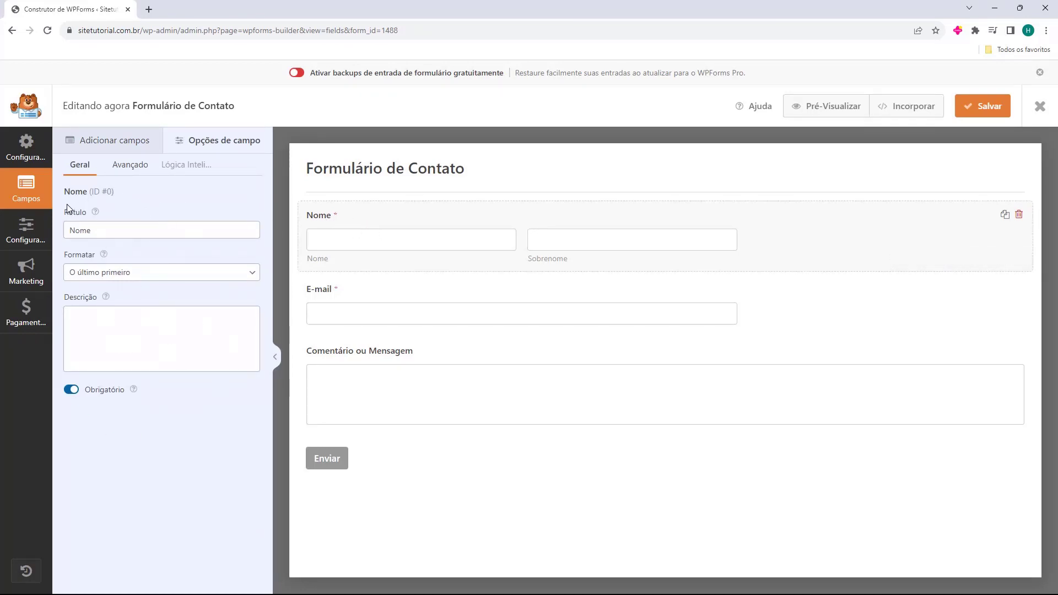
drag(63, 212, 75, 214)
click(76, 231)
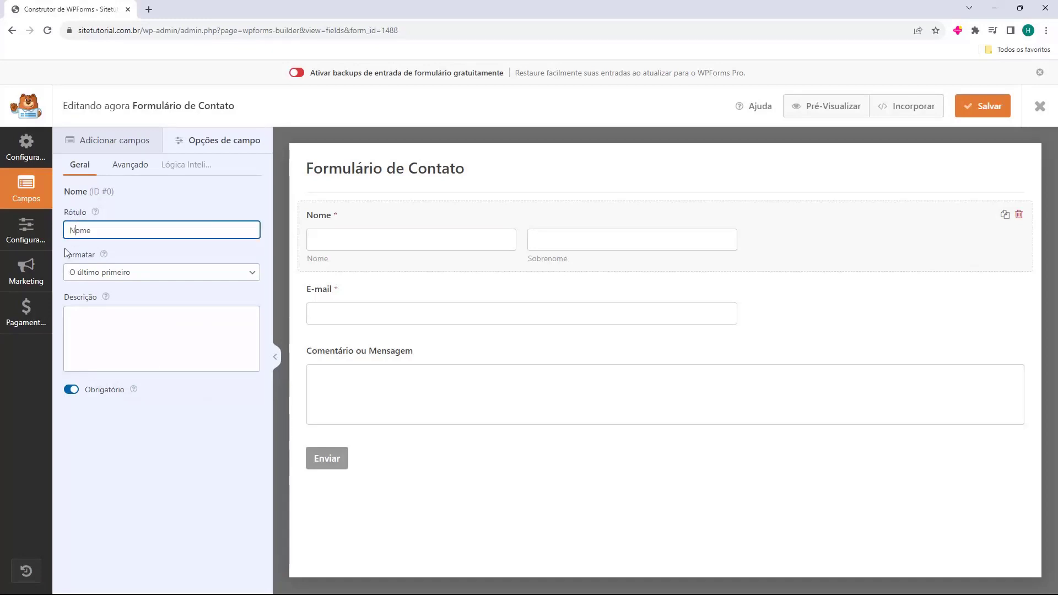
click(57, 261)
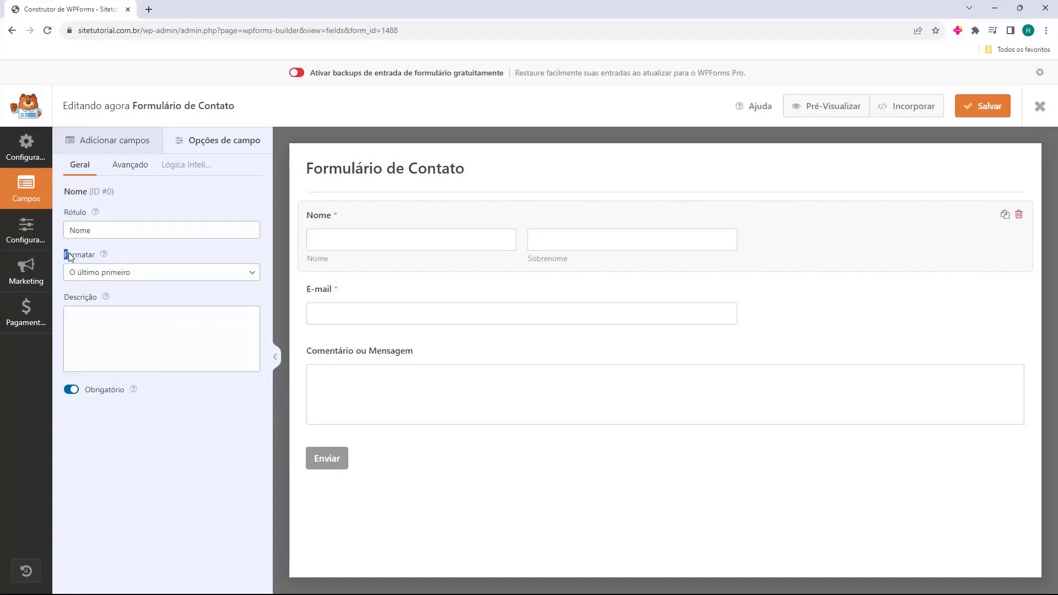
drag(70, 257, 83, 256)
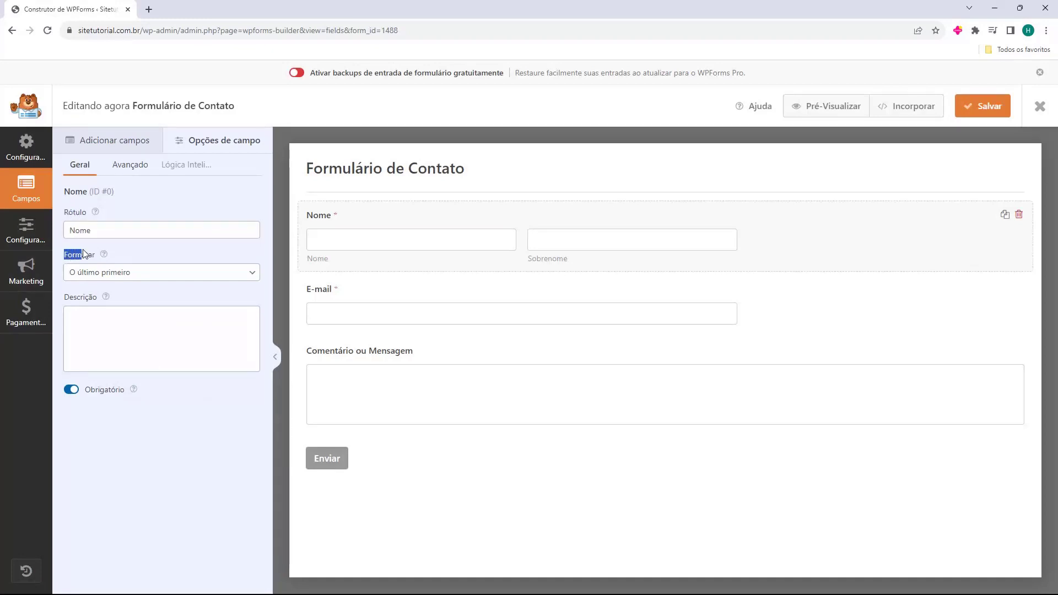
click(109, 277)
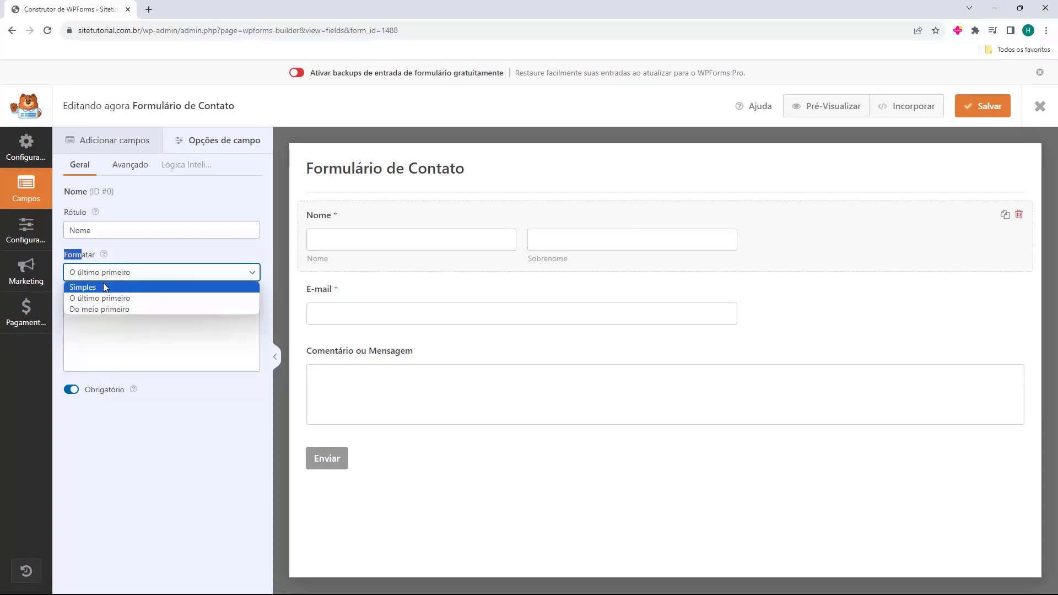
click(105, 285)
click(216, 247)
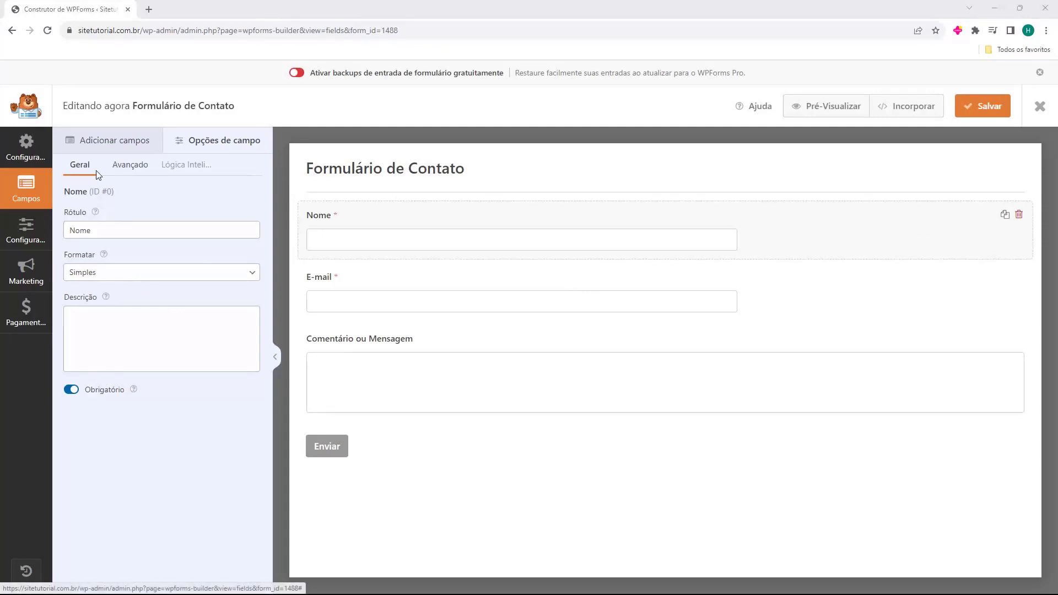
Set the Nome field's size to Grande in its advanced options.
click(130, 169)
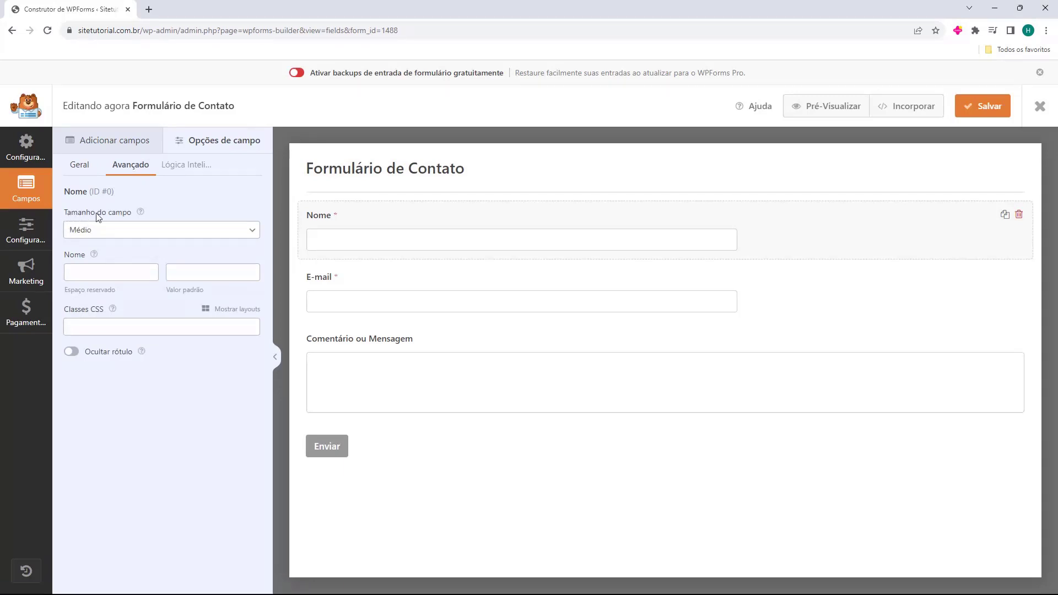
click(122, 236)
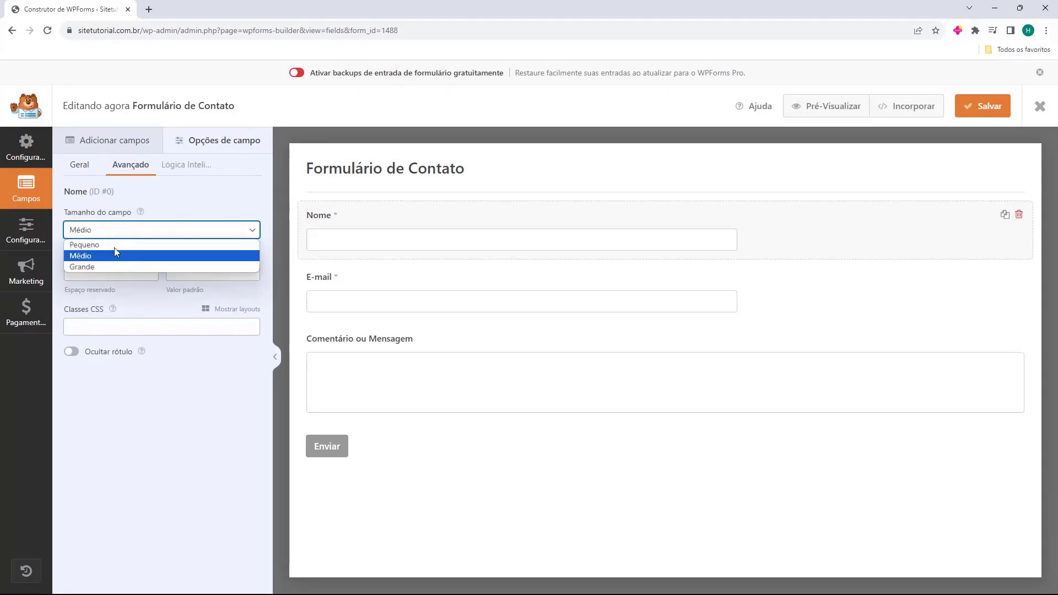
click(100, 269)
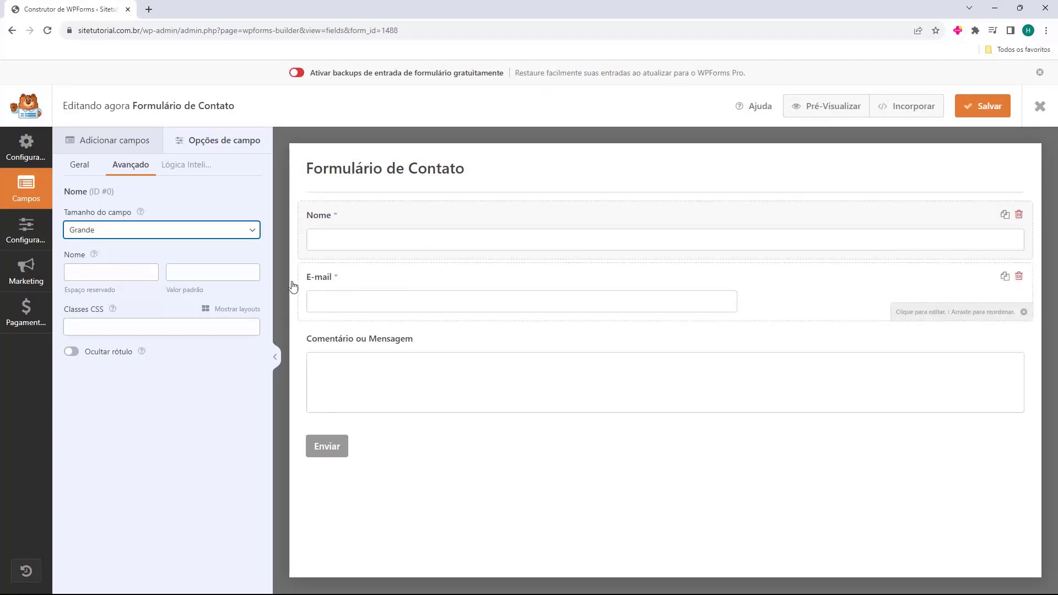
Set the E-mail field's size to Grande in its advanced options.
click(347, 285)
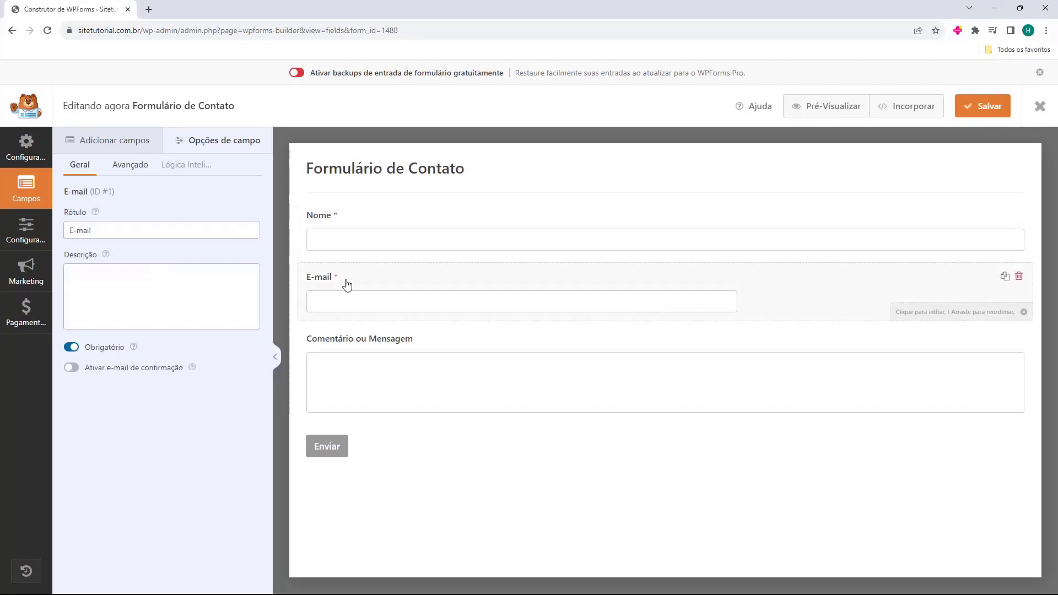
click(130, 171)
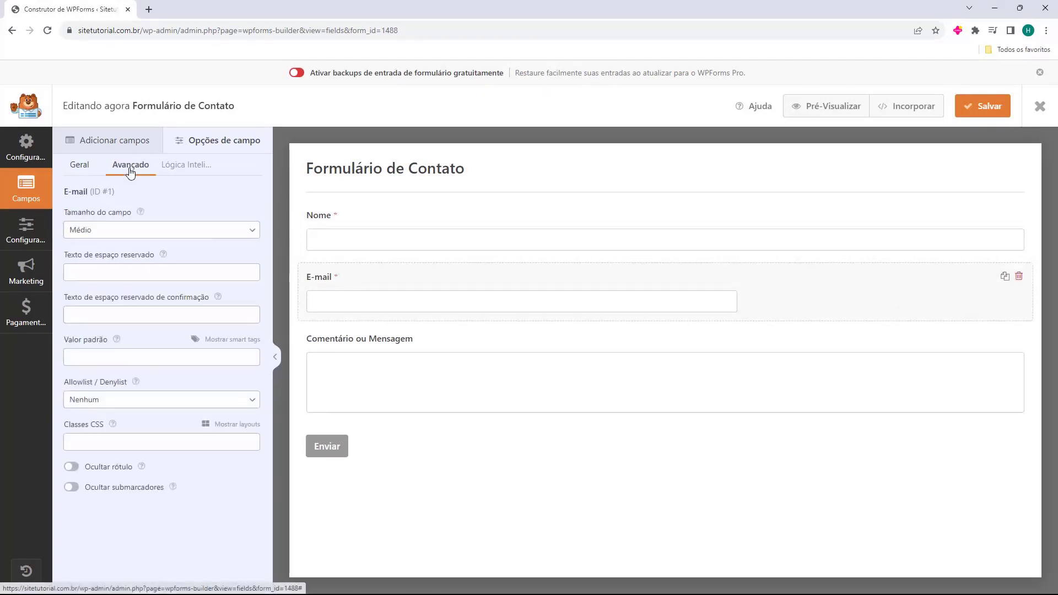
click(84, 231)
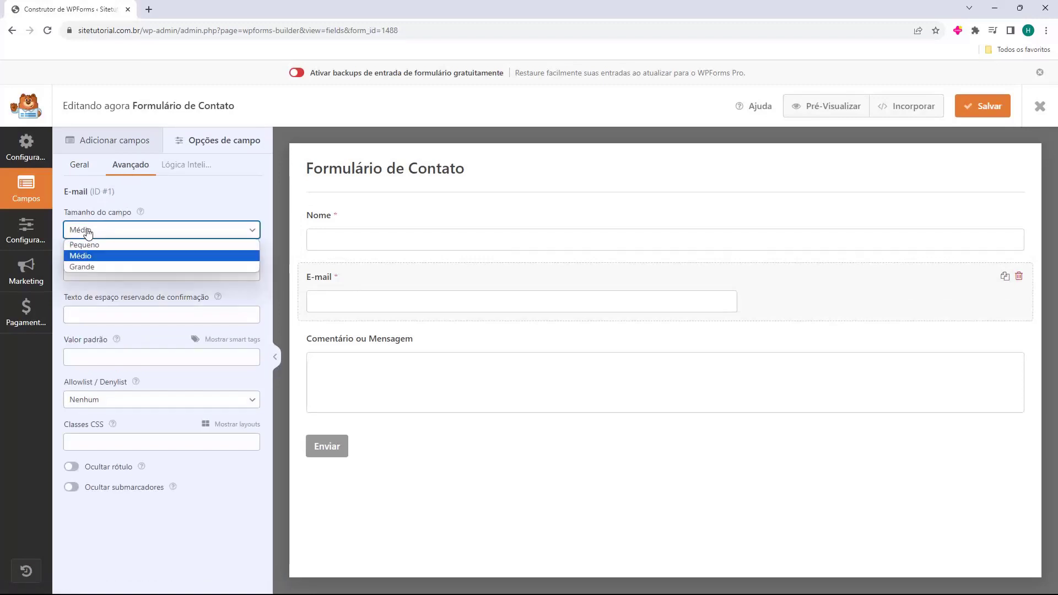
click(90, 266)
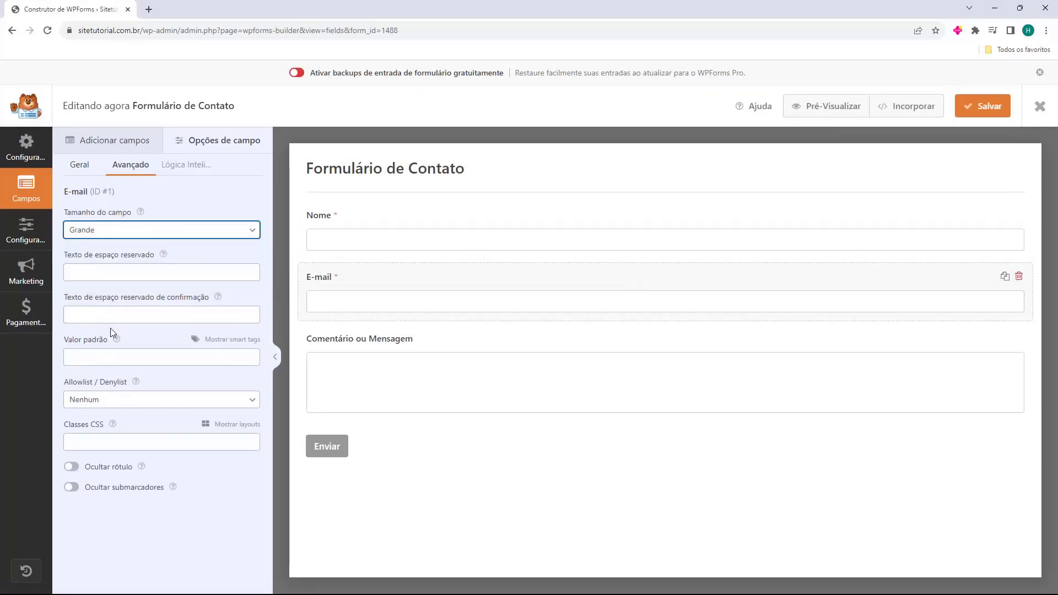
Change the label of the form's message text area to "Deixe sua Mensagem".
click(331, 347)
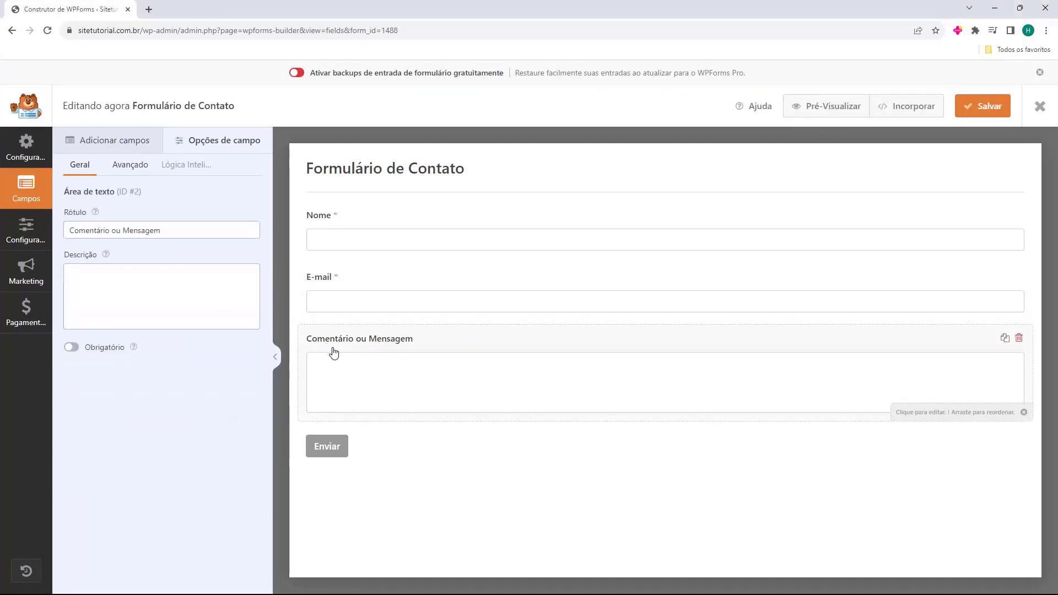
triple_click(99, 232)
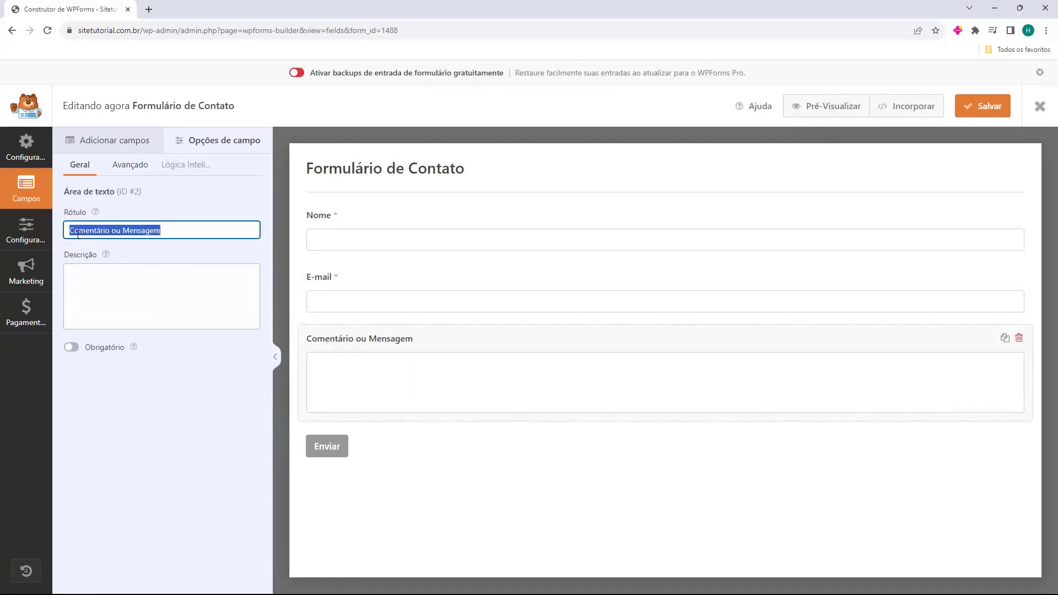
click(77, 232)
click(122, 231)
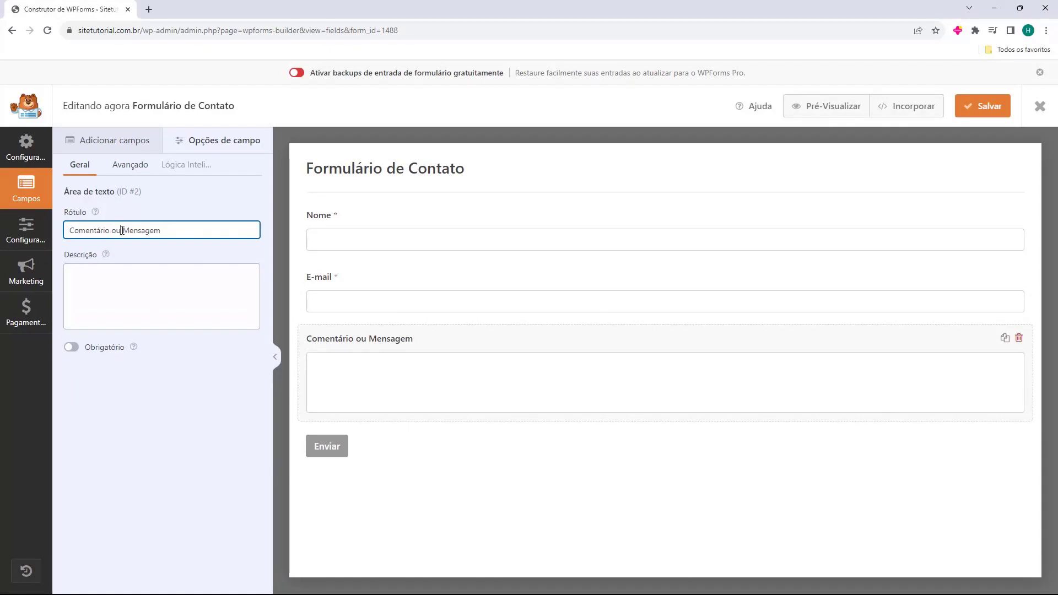
drag(122, 230, 64, 237)
text(Deixe sua)
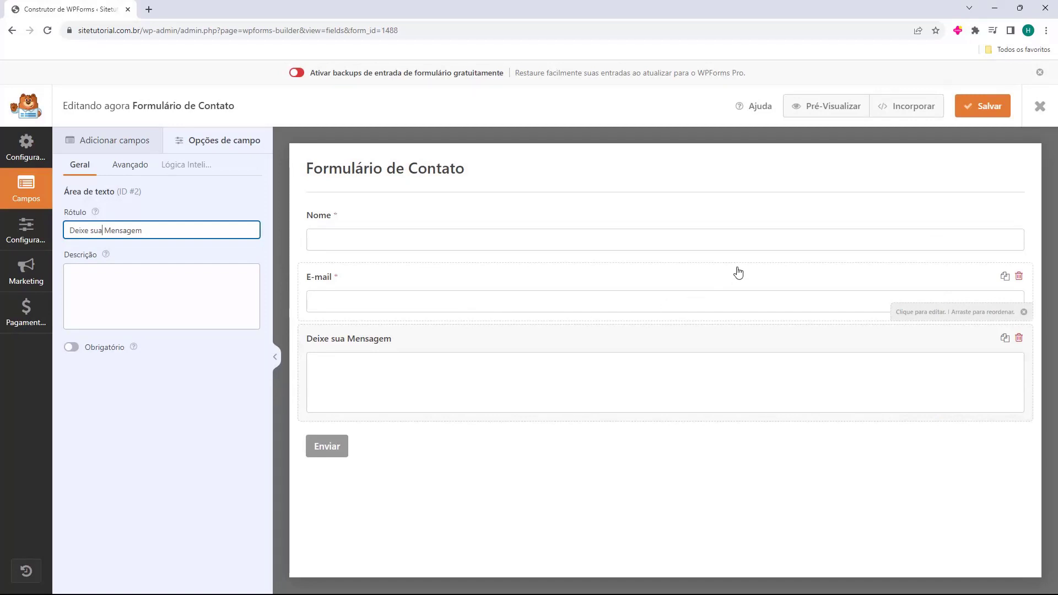
Save the contact form and close the form builder to return to the forms overview.
click(982, 113)
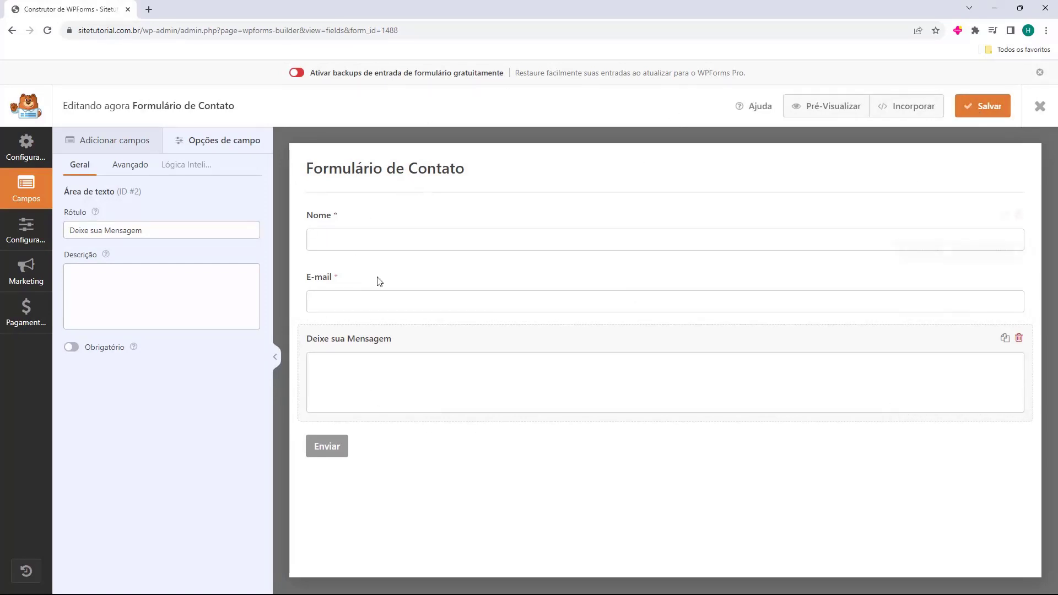
click(1042, 108)
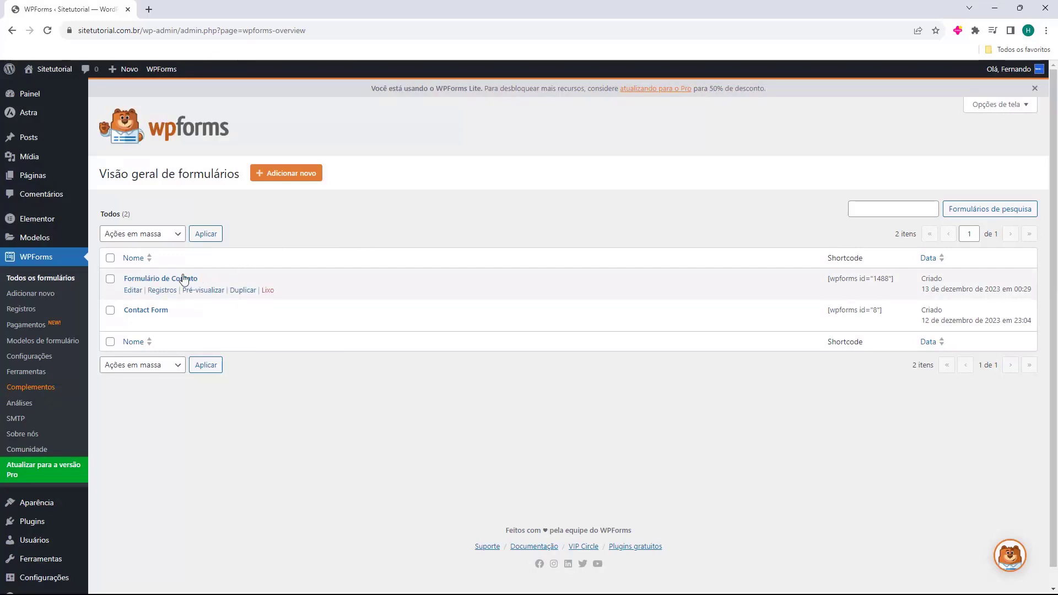
mouse_move(133, 310)
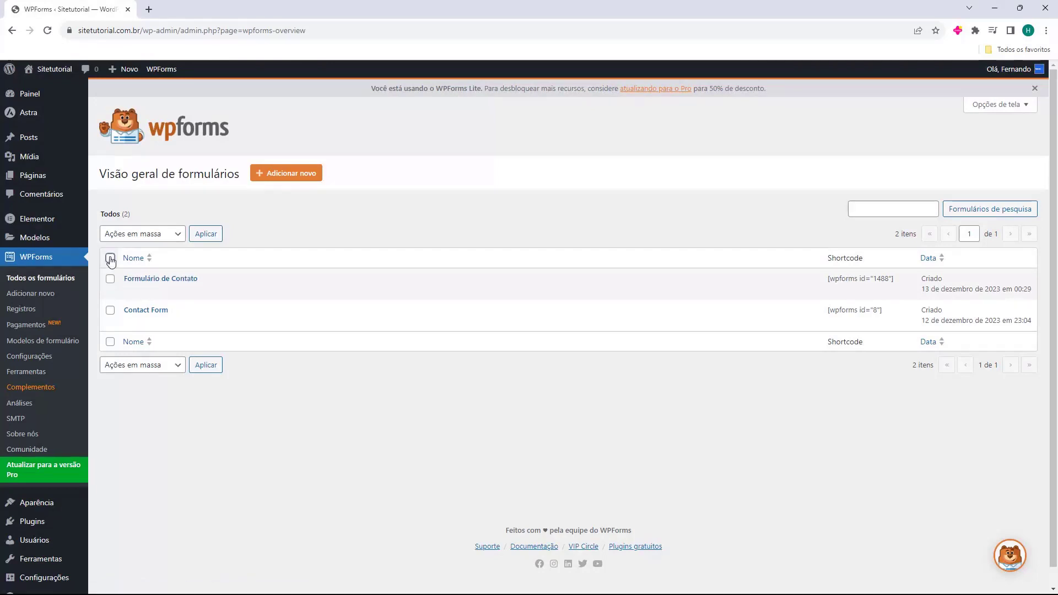
Open the Contato page for editing in Elementor and look over its sections.
click(28, 181)
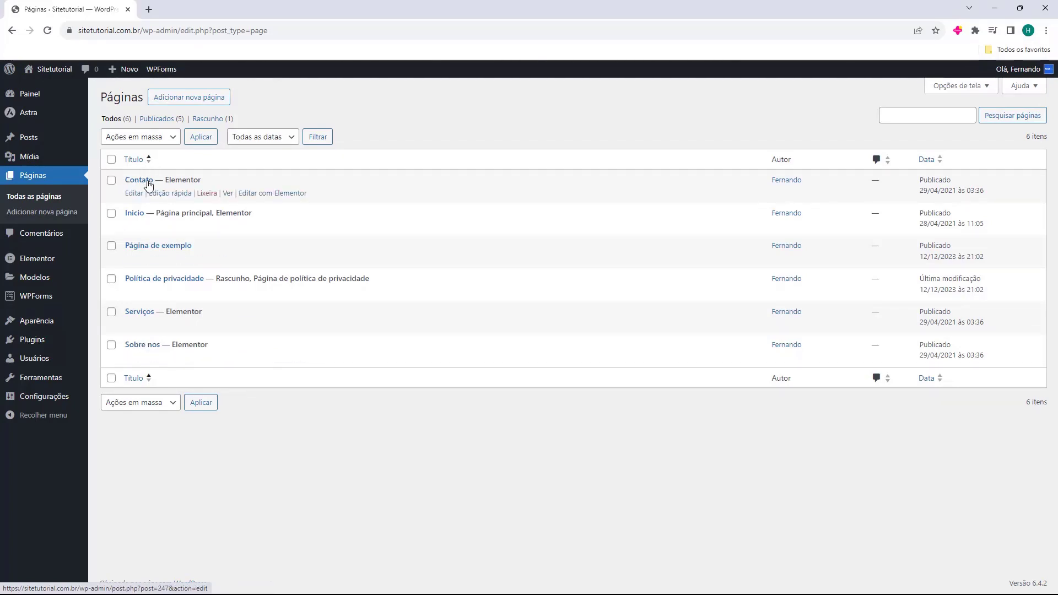
click(258, 194)
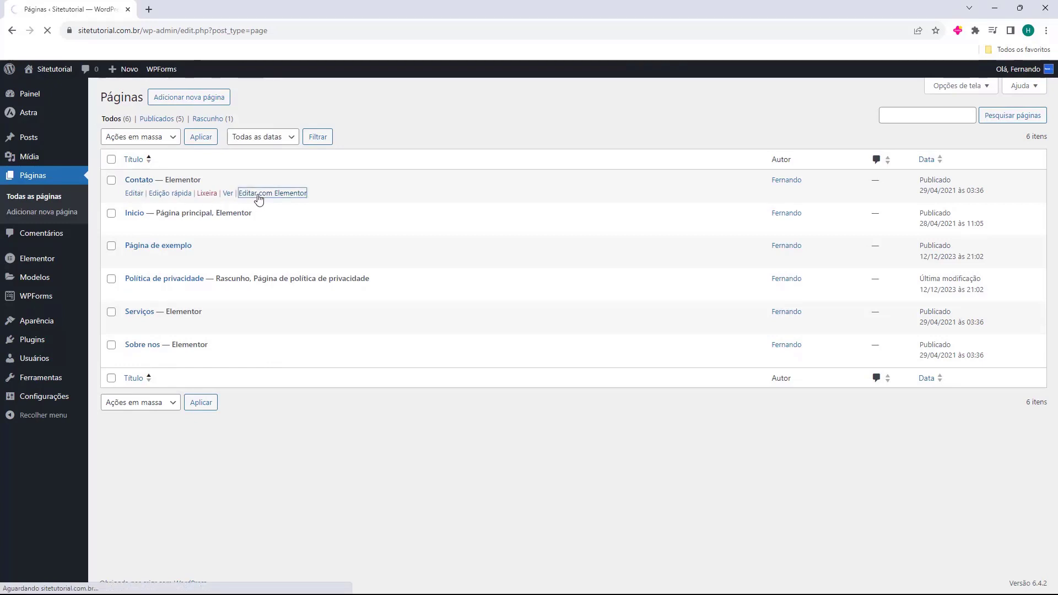
scroll(508, 180, down, 4)
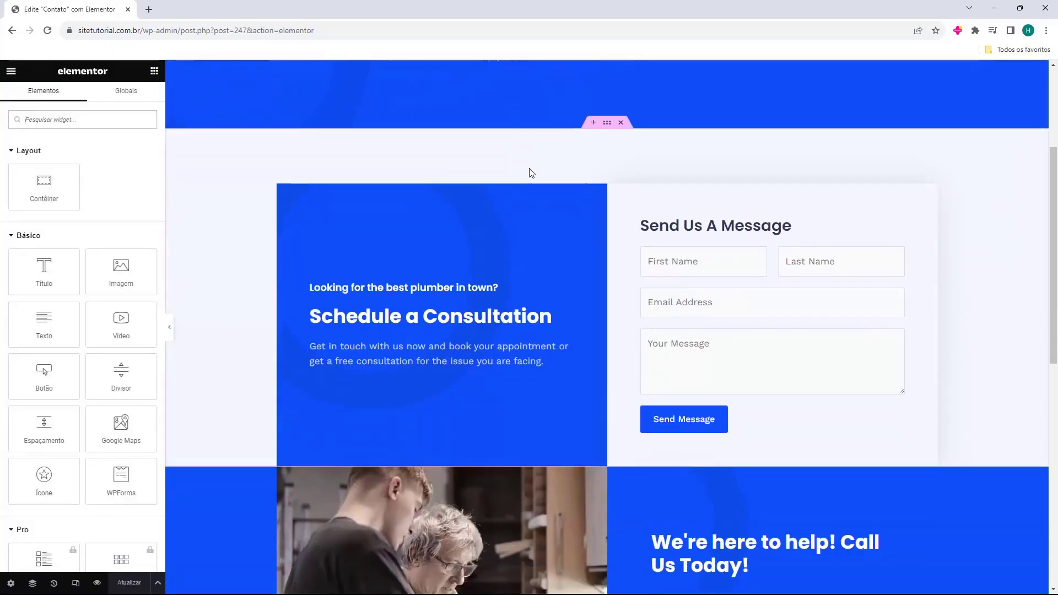
scroll(531, 172, down, 8)
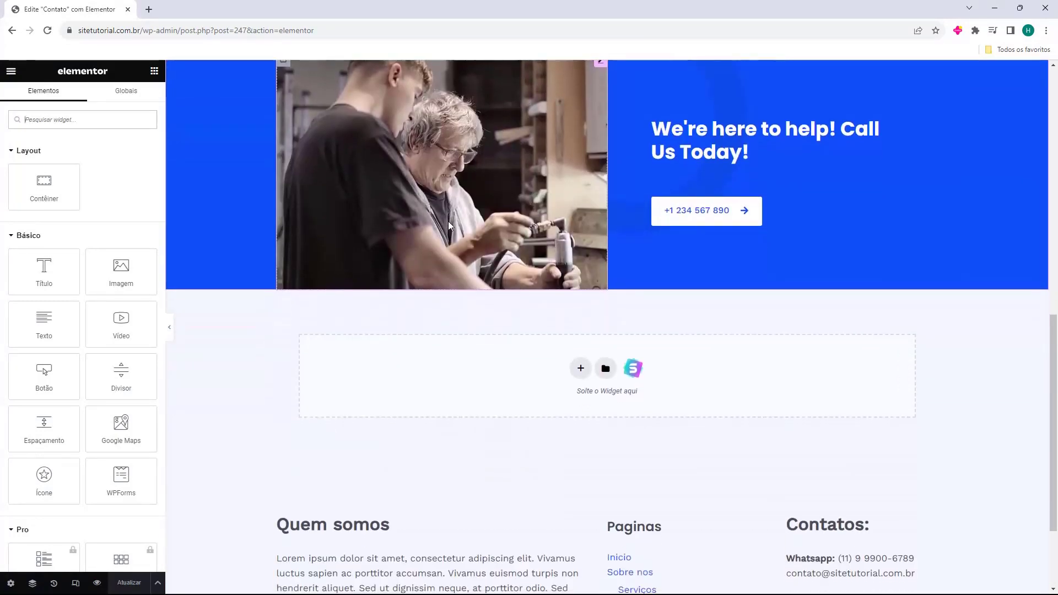
scroll(448, 226, down, 2)
scroll(437, 248, up, 2)
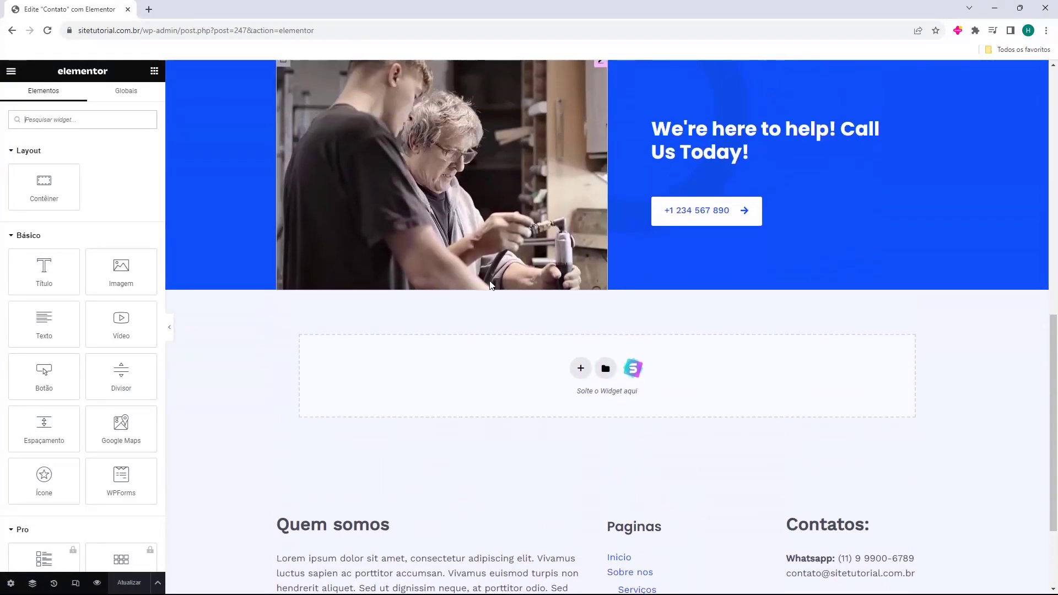
scroll(492, 285, up, 9)
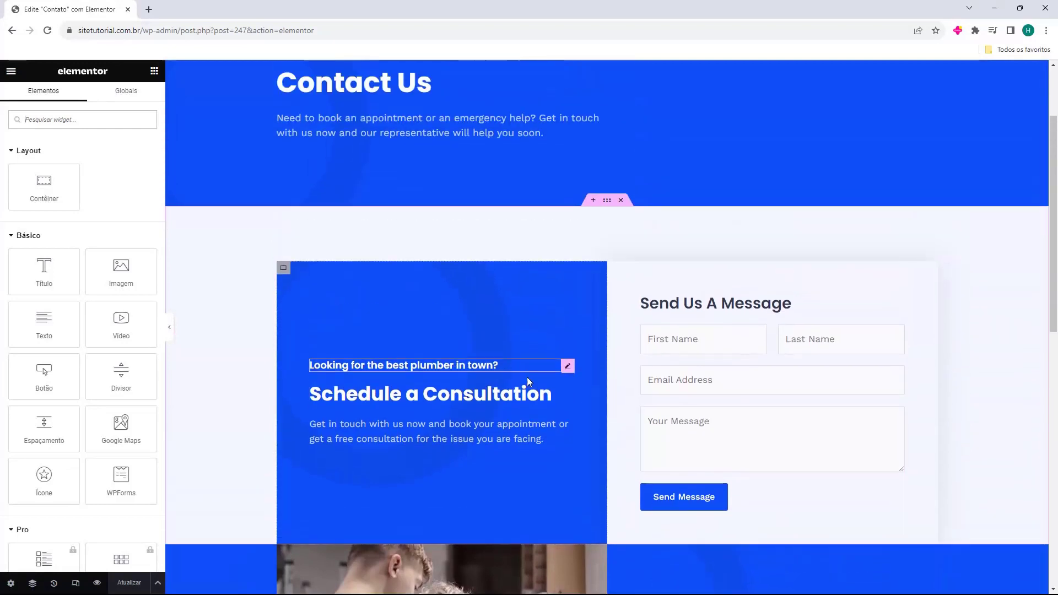
scroll(546, 369, up, 2)
Change the title in the Contato page's top banner to "Entre em contato".
click(354, 199)
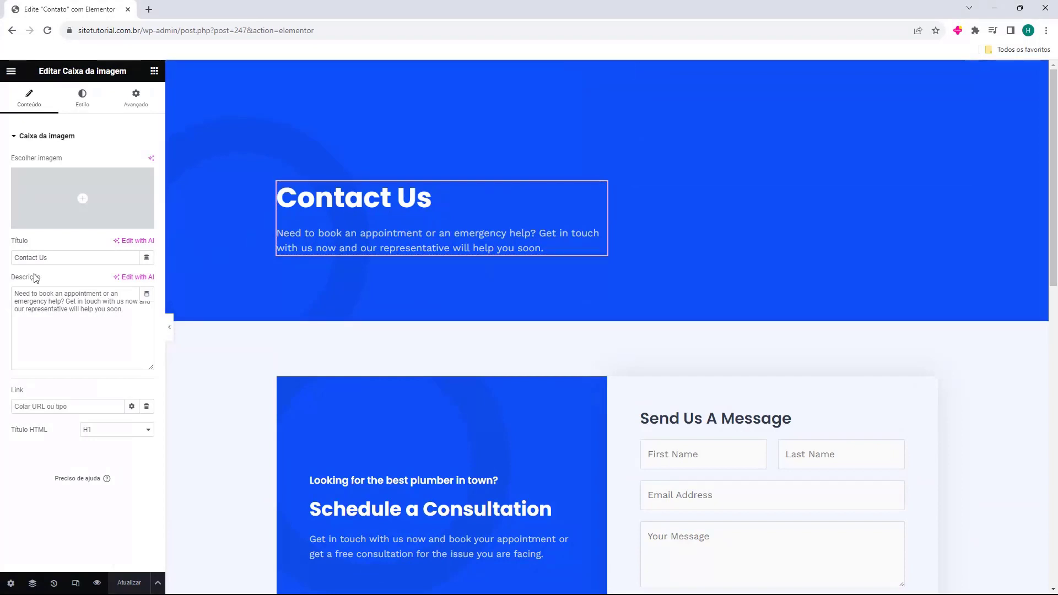
triple_click(60, 259)
text(E)
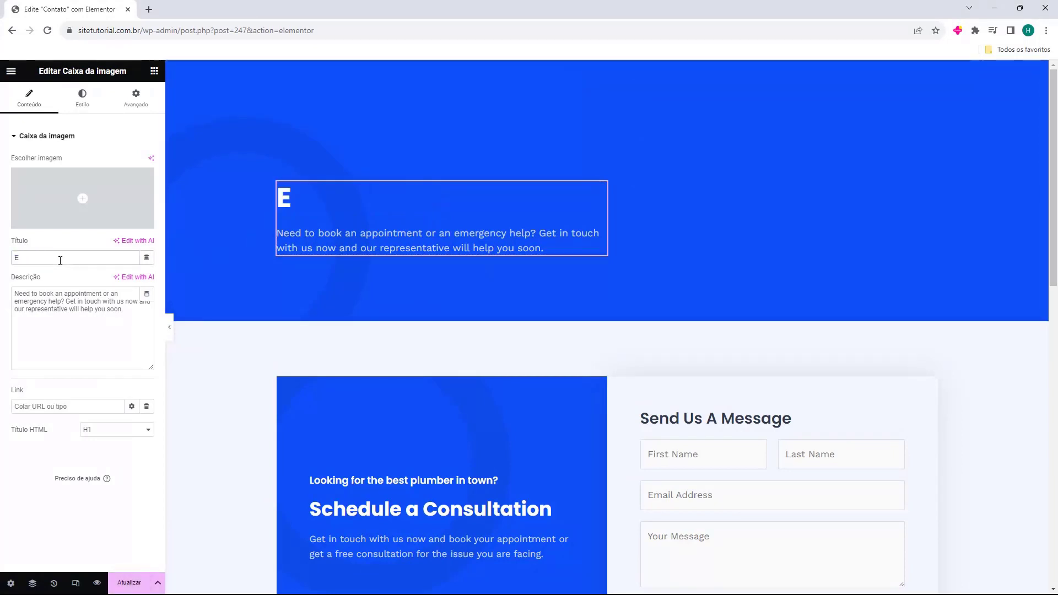
text(ntre em contato)
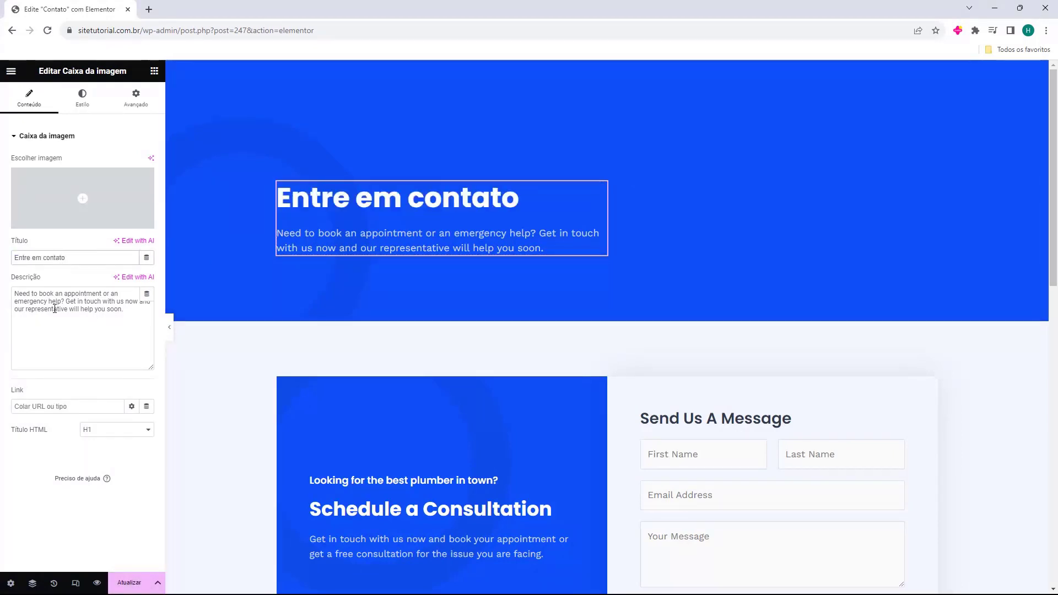
Set the banner description to "Precisa marcar uma consulta ou um atendimento de emergência? Entre em contato conosco agora e nosso representante irá ajudá-lo em breve.".
triple_click(55, 309)
text(Precisa marcar uma consulta ou um atendimento de emergência? Entre em contato conosco agora e nosso representante irá ajudá-lo em breve.)
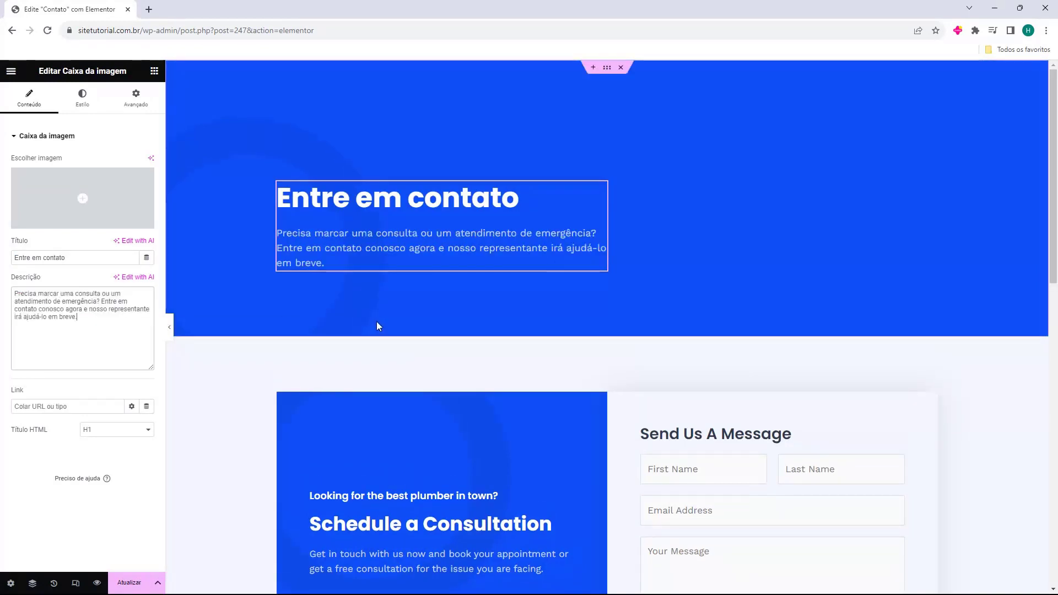
Change the heading above the Contato page's contact form to "Envie sua mensagem".
scroll(488, 331, down, 3)
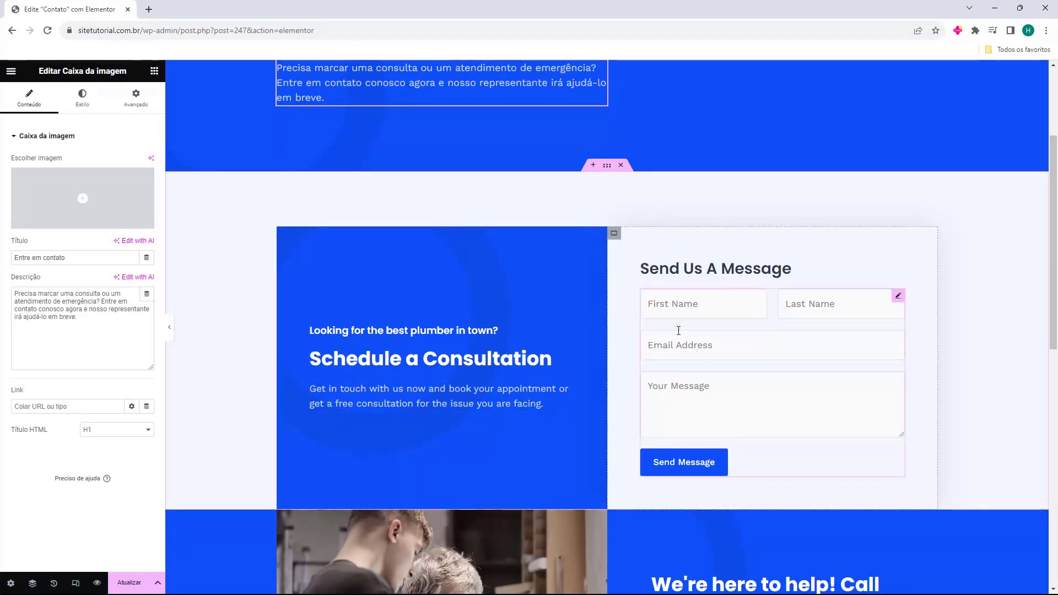
click(692, 274)
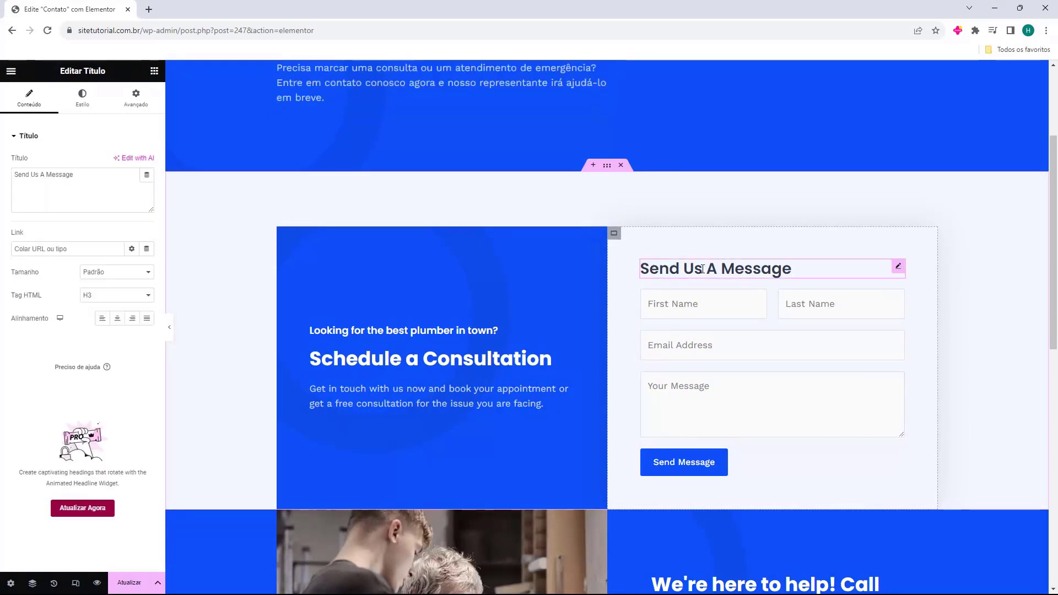
triple_click(106, 187)
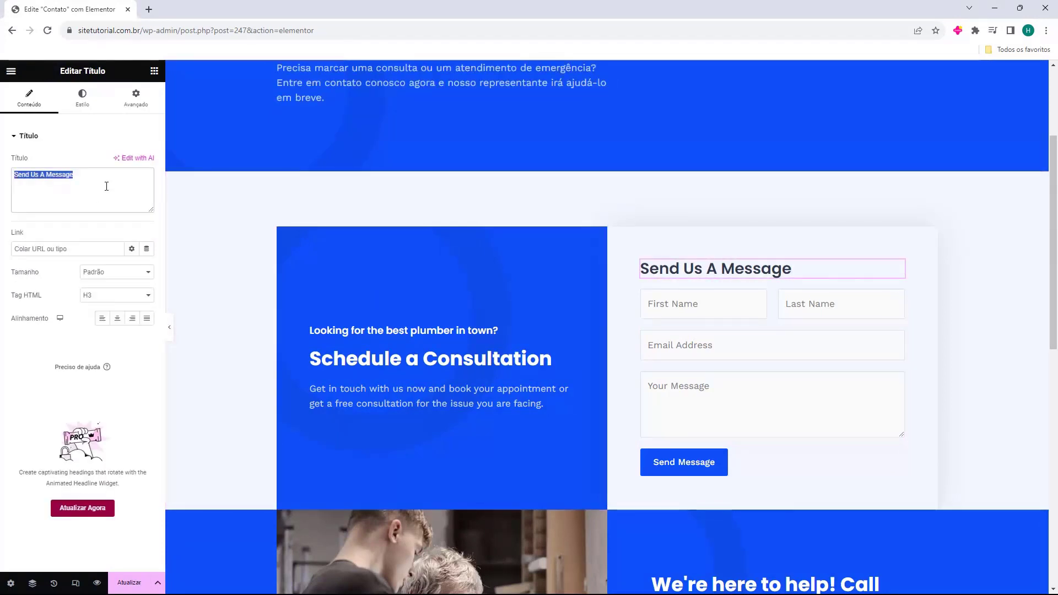
text(Envie sua mensagem)
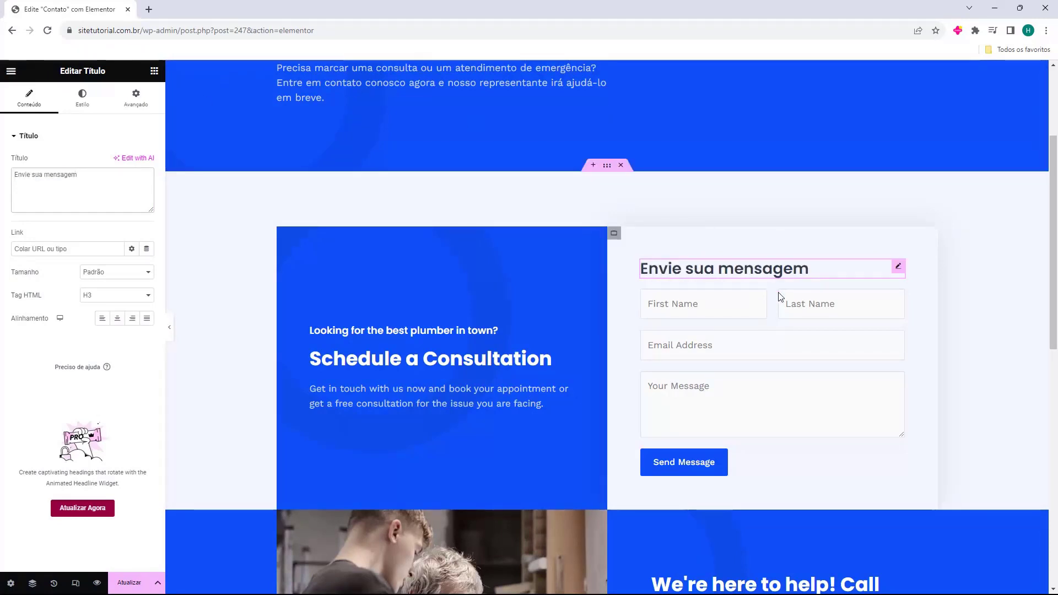
Set the WPForms widget under the heading to show the form "Formulário de Contato".
click(897, 301)
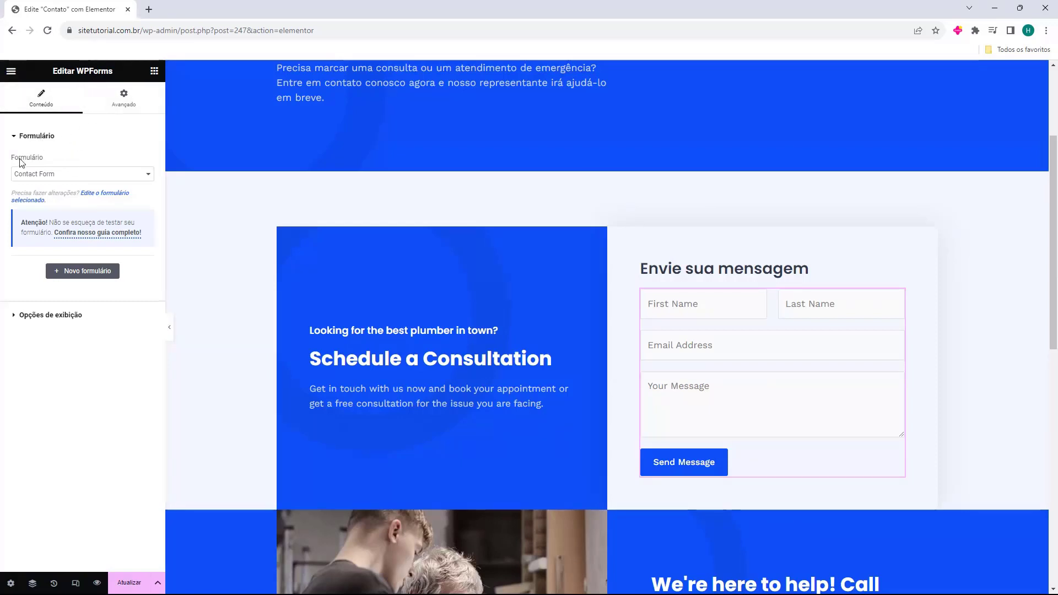
drag(17, 160, 40, 160)
click(24, 175)
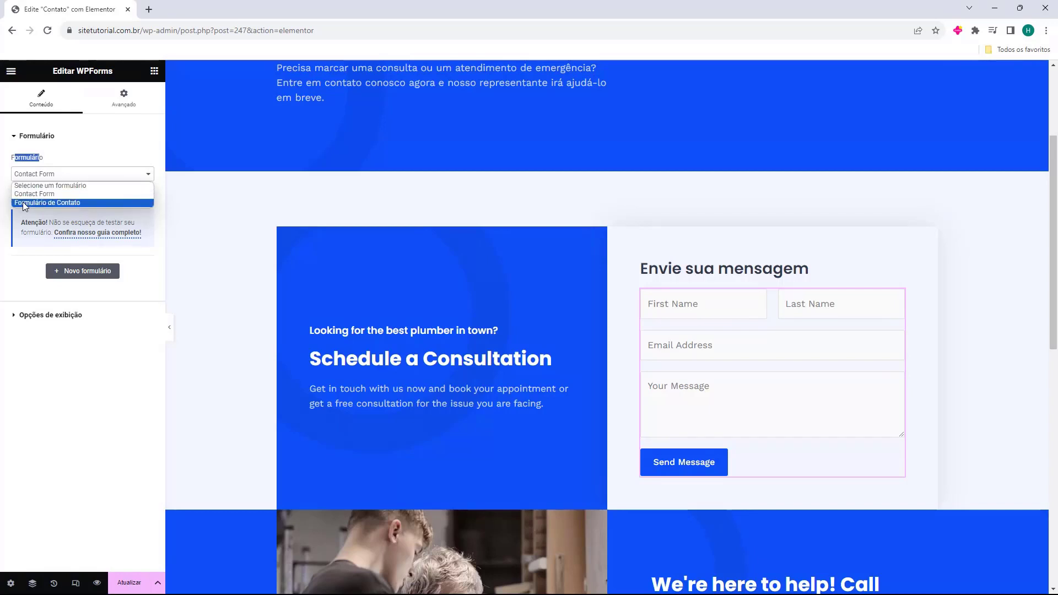
click(25, 203)
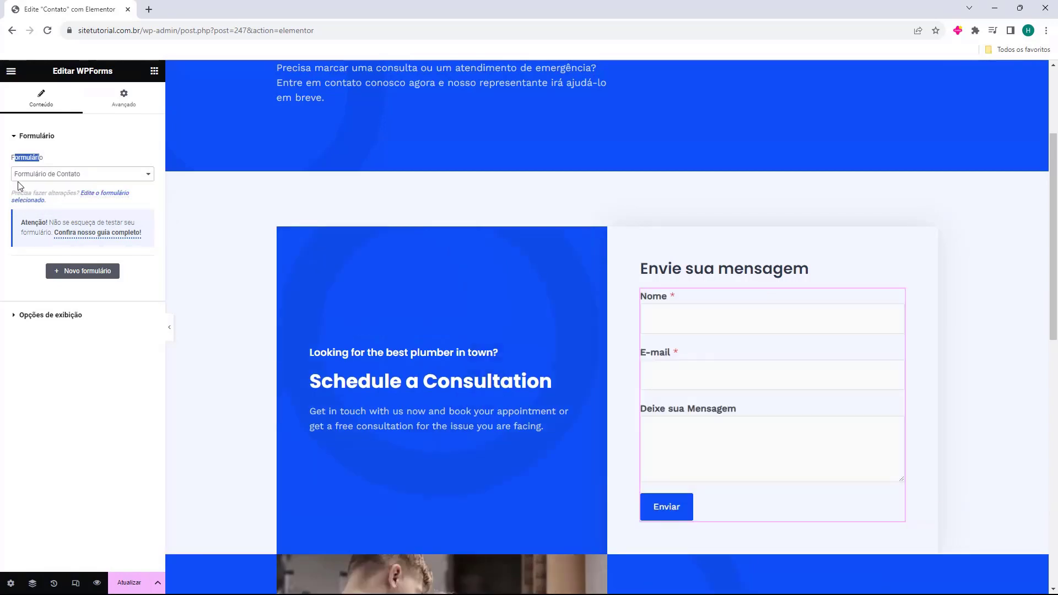
Switch the widget back to "Contact Form" for comparison and reselect "Formulário de Contato".
click(32, 183)
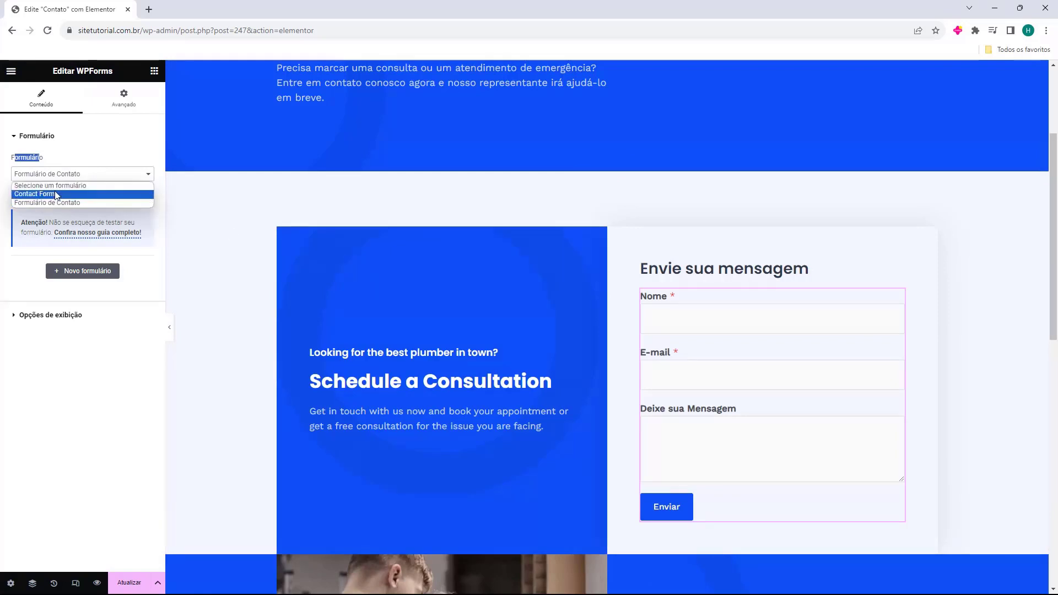
click(55, 192)
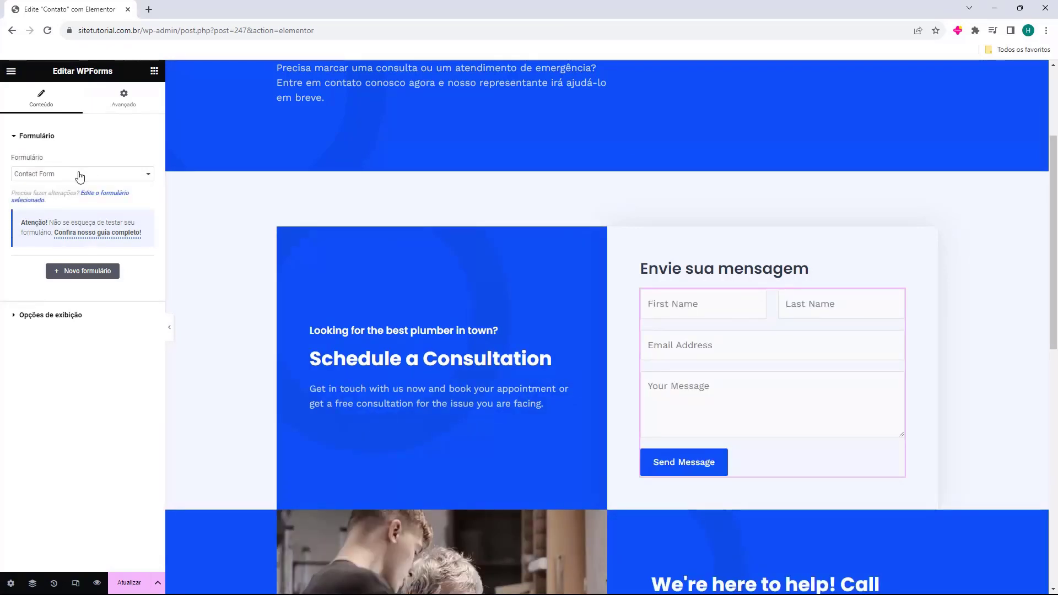
click(80, 176)
click(50, 202)
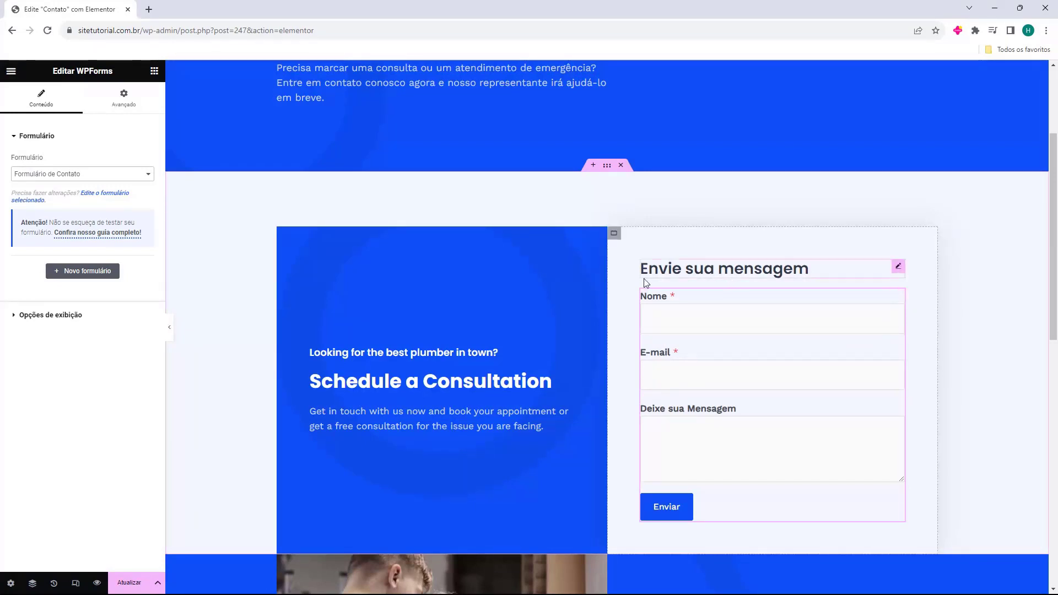
Look over the edited Contato page, save its changes and exit the Elementor editor.
scroll(358, 253, down, 6)
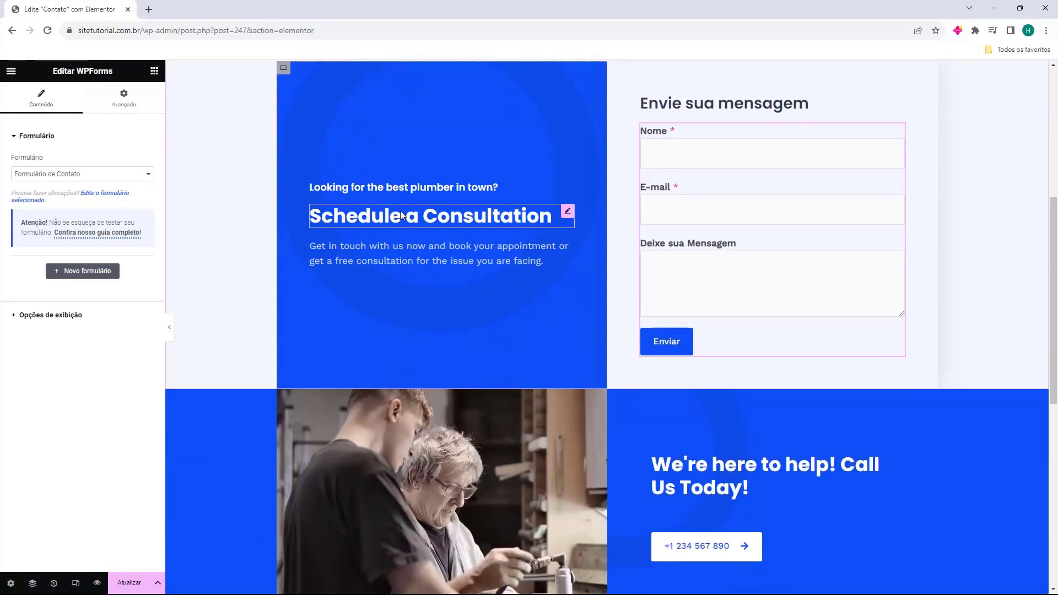
scroll(639, 435, up, 3)
scroll(628, 450, up, 6)
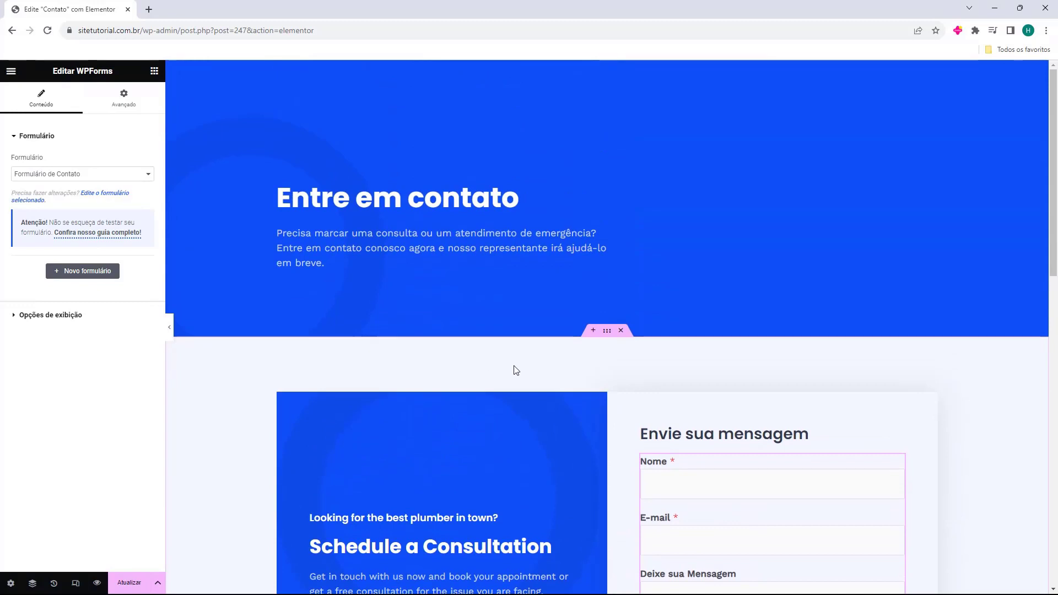
click(122, 585)
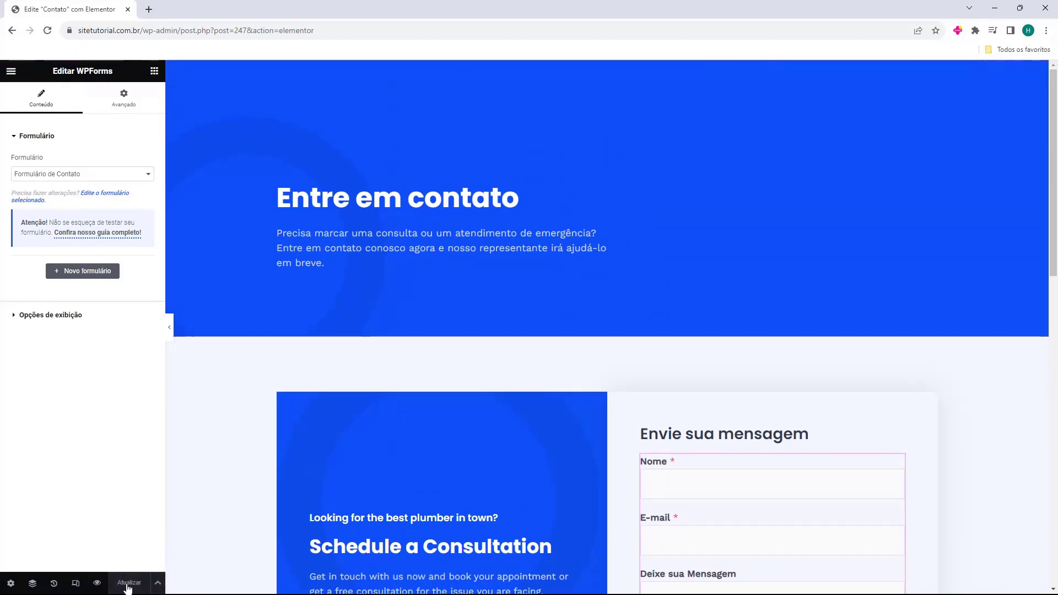
click(11, 71)
click(55, 313)
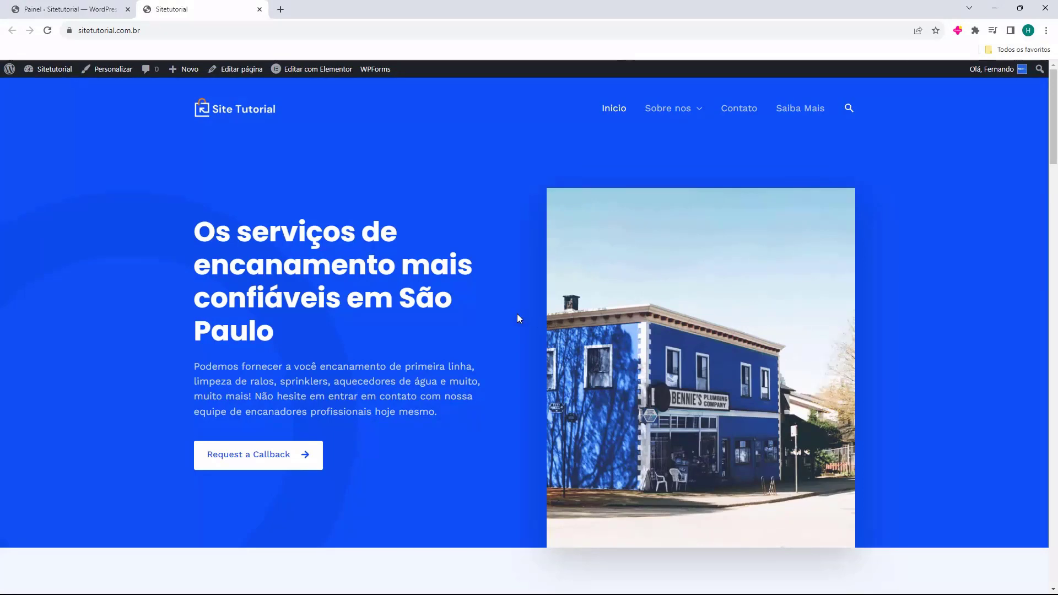
Check the Sobre nos and Serviços pages on the live site and return to the home page.
click(664, 113)
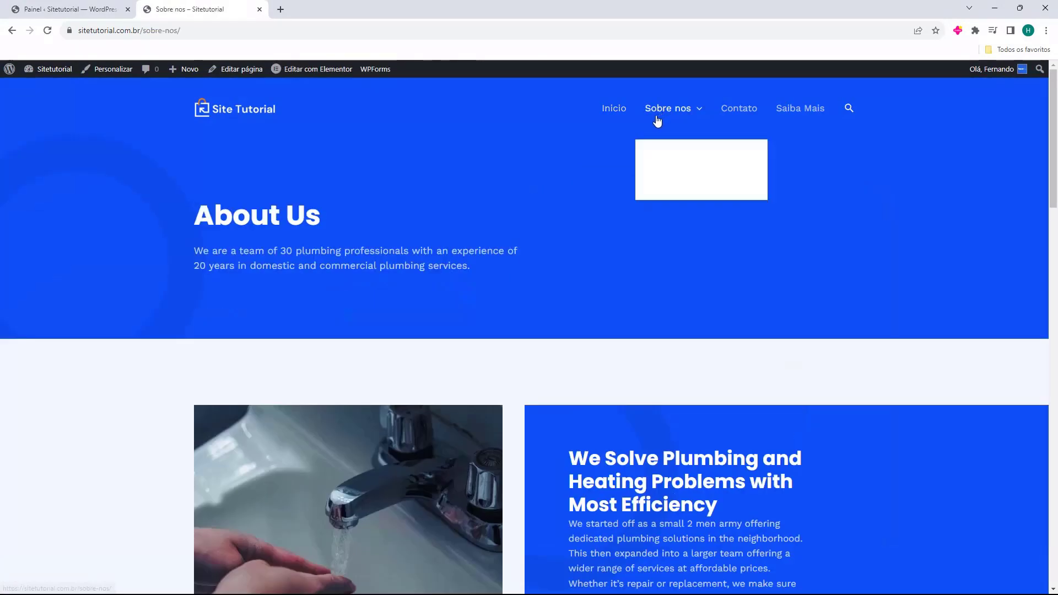
click(671, 180)
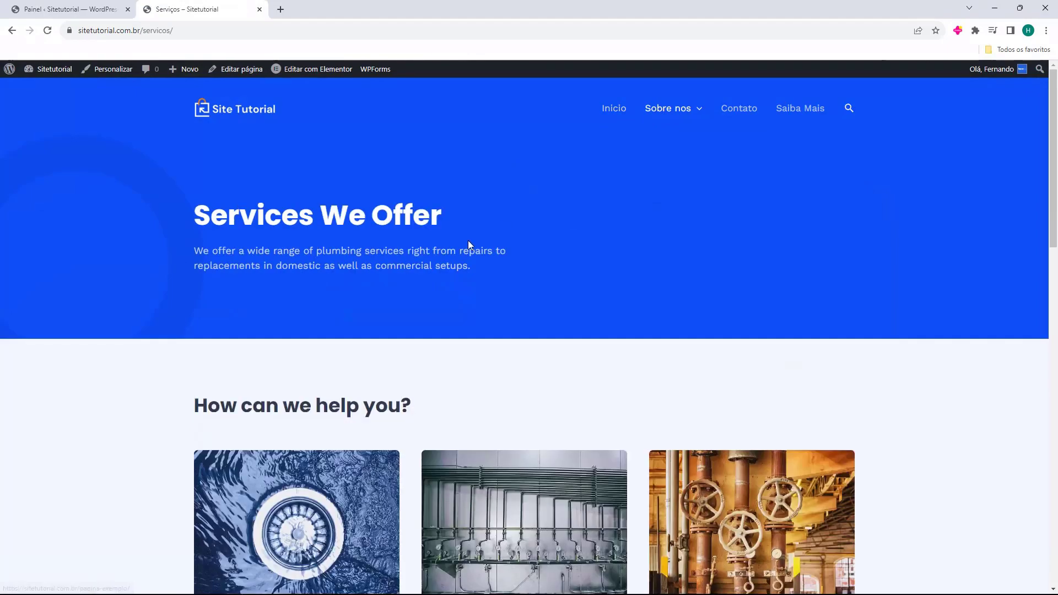
scroll(470, 246, down, 10)
scroll(410, 232, down, 7)
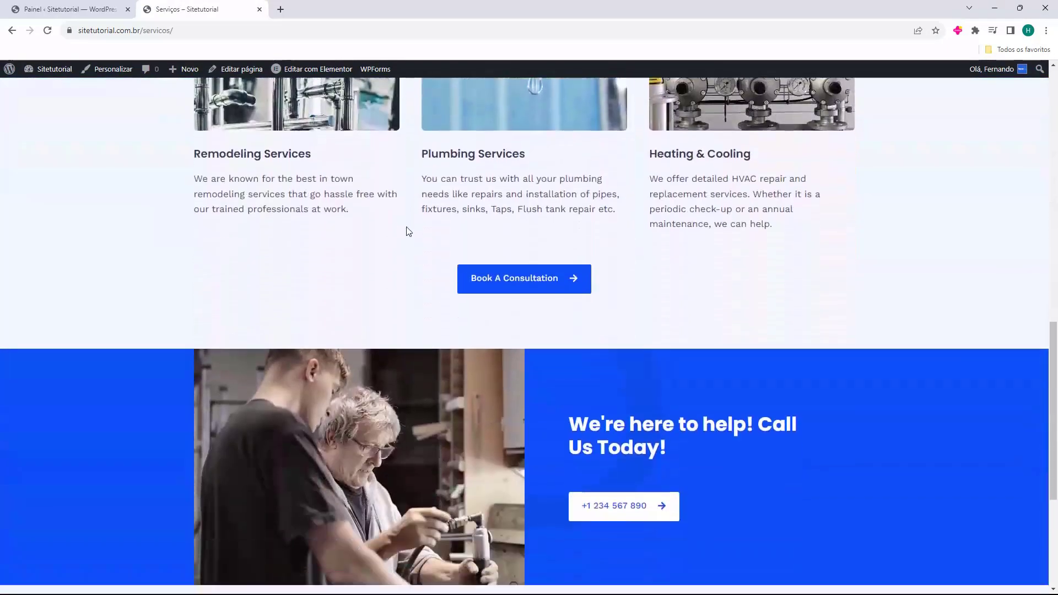
scroll(407, 230, up, 15)
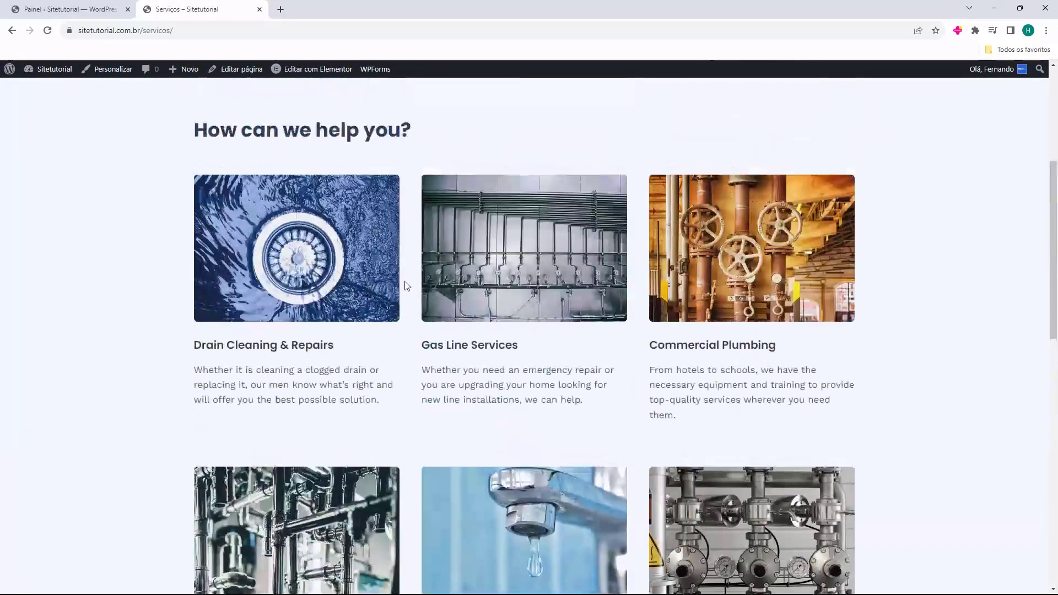
click(259, 121)
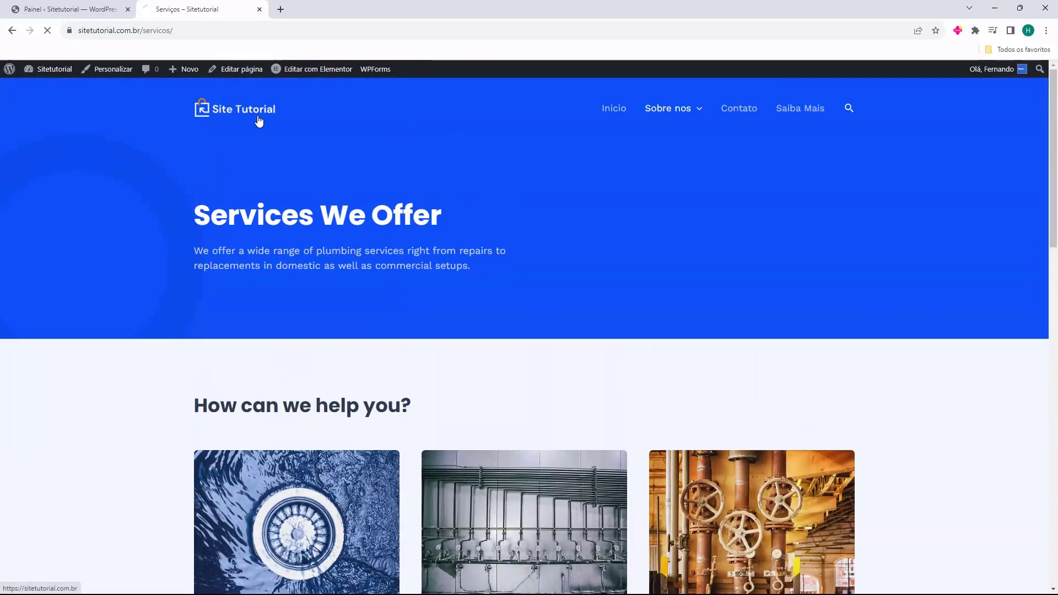
Open the live Contato page and try the contact form's Nome, E-mail and Deixe sua Mensagem fields.
click(740, 110)
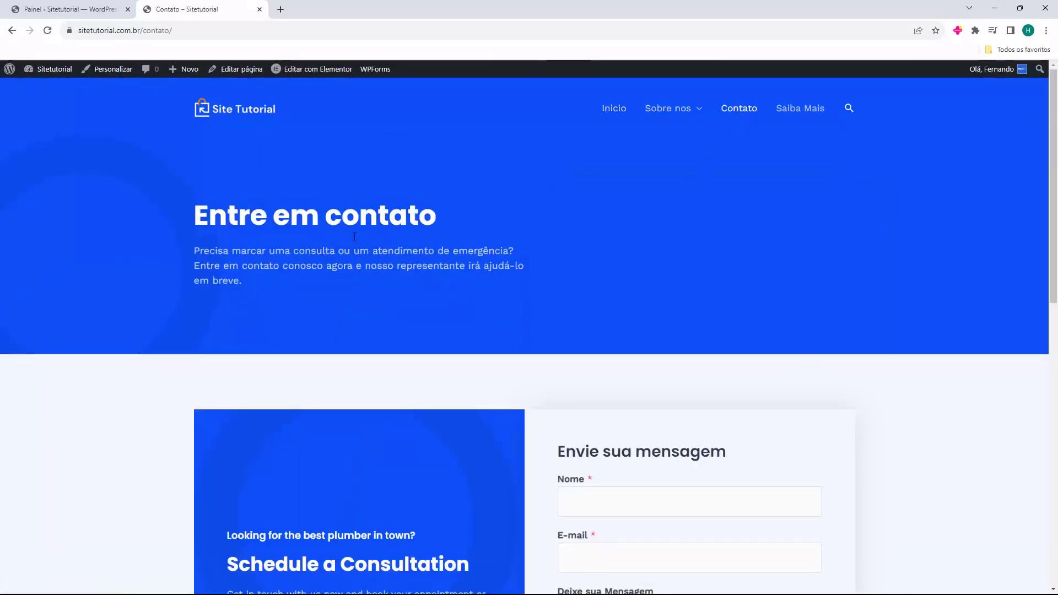
scroll(309, 236, down, 3)
click(585, 393)
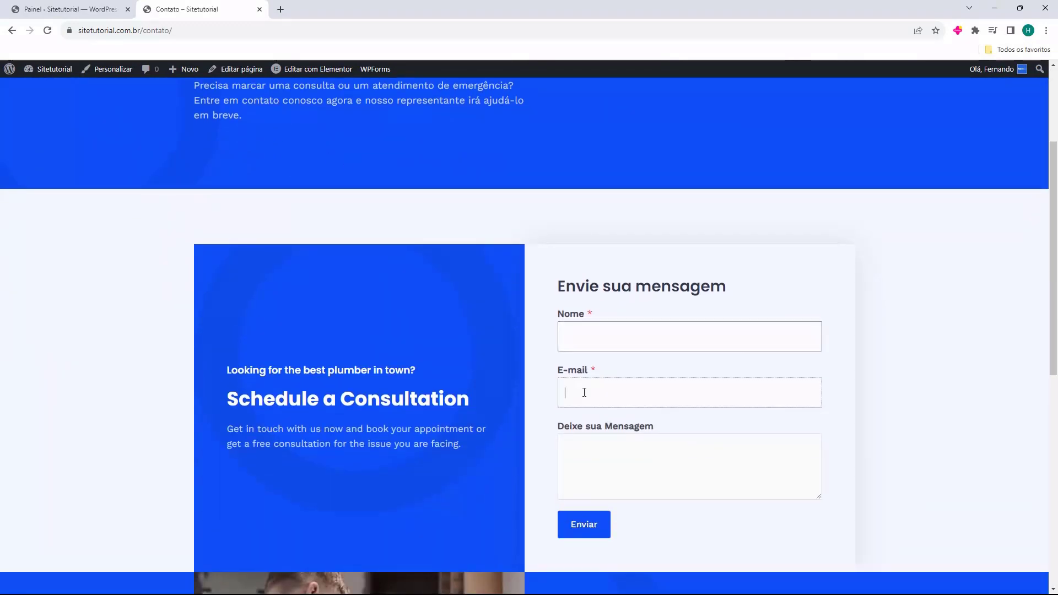
click(584, 444)
click(583, 337)
click(584, 392)
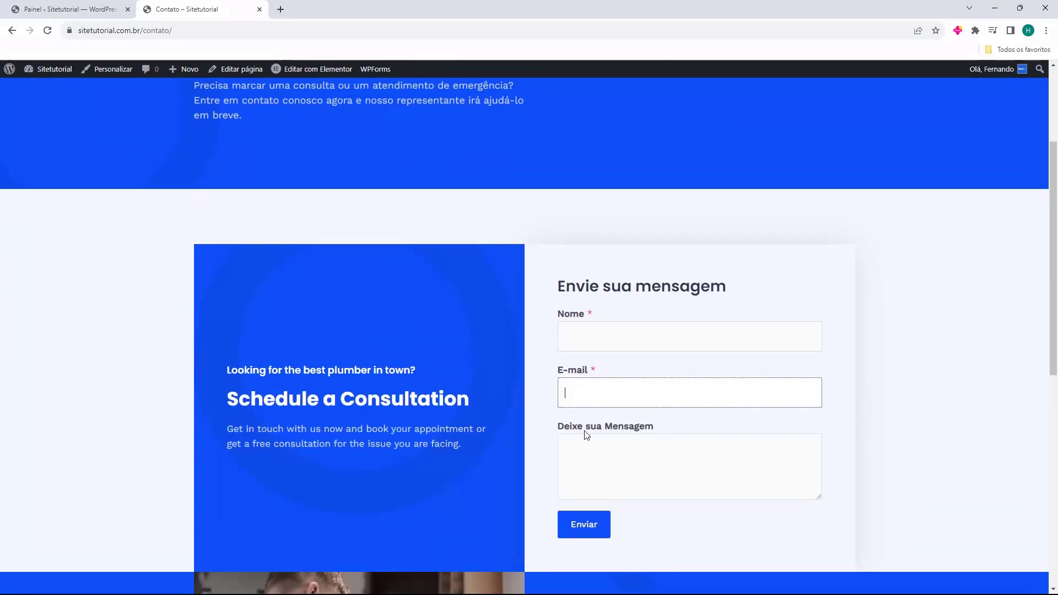
click(585, 441)
click(592, 389)
click(593, 347)
click(596, 424)
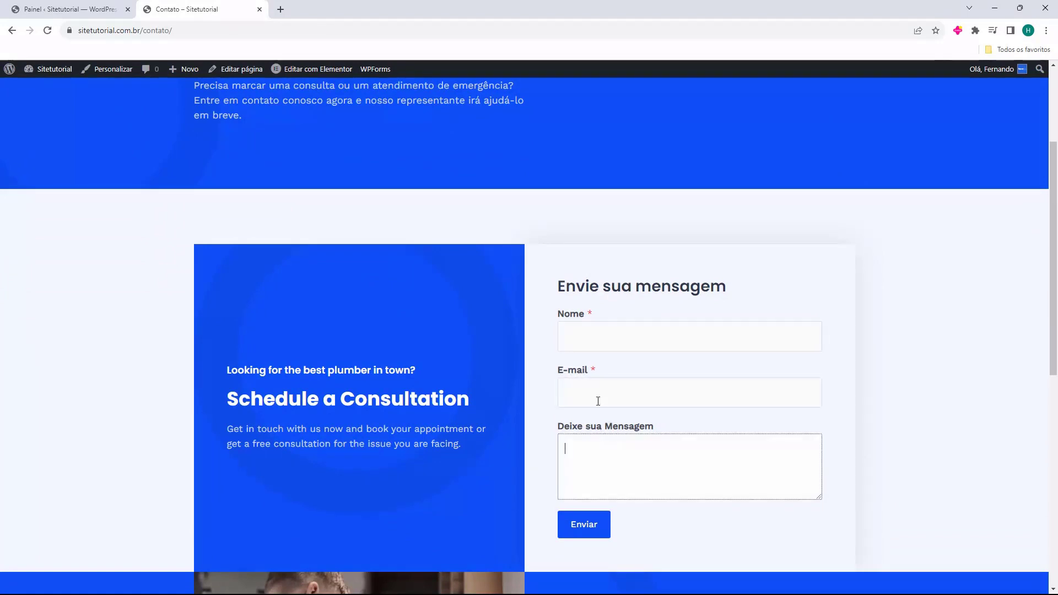
click(597, 400)
click(588, 343)
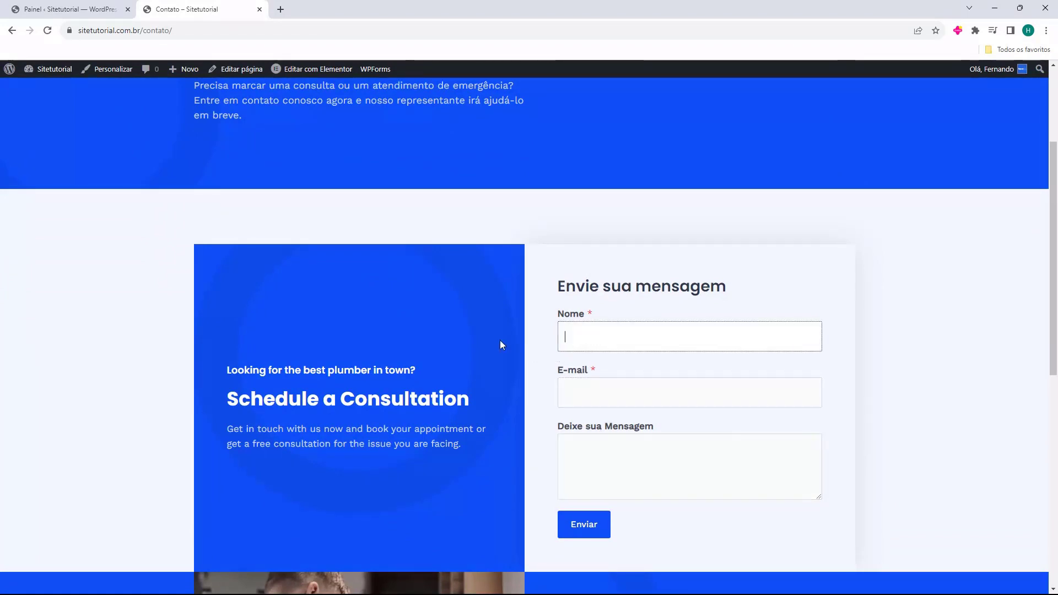